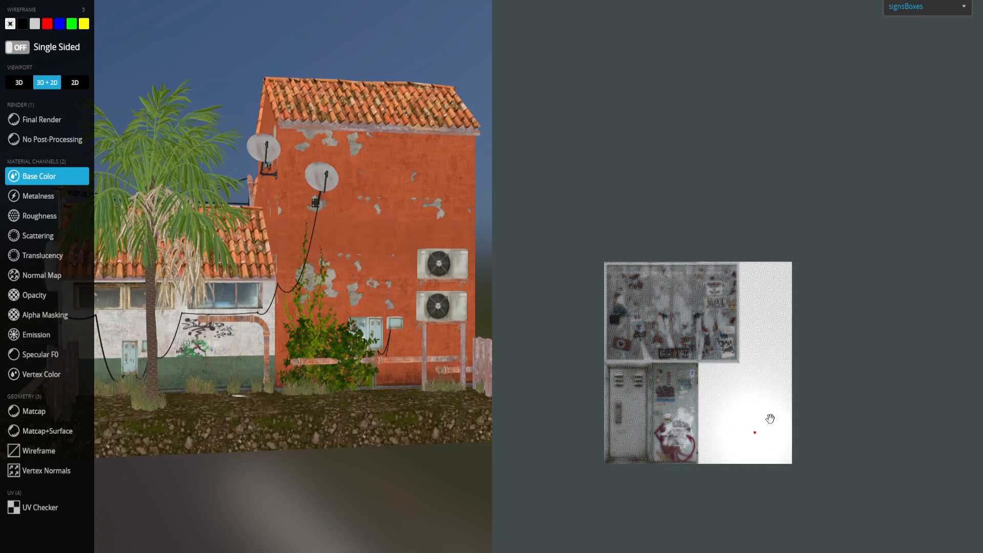
- Examine how the air-conditioning units, satellite dishes and utility boxes are textured across the house model from several sides
{"action": "left_click_drag", "start_coordinate": [335, 342], "coordinate": [279, 325]}
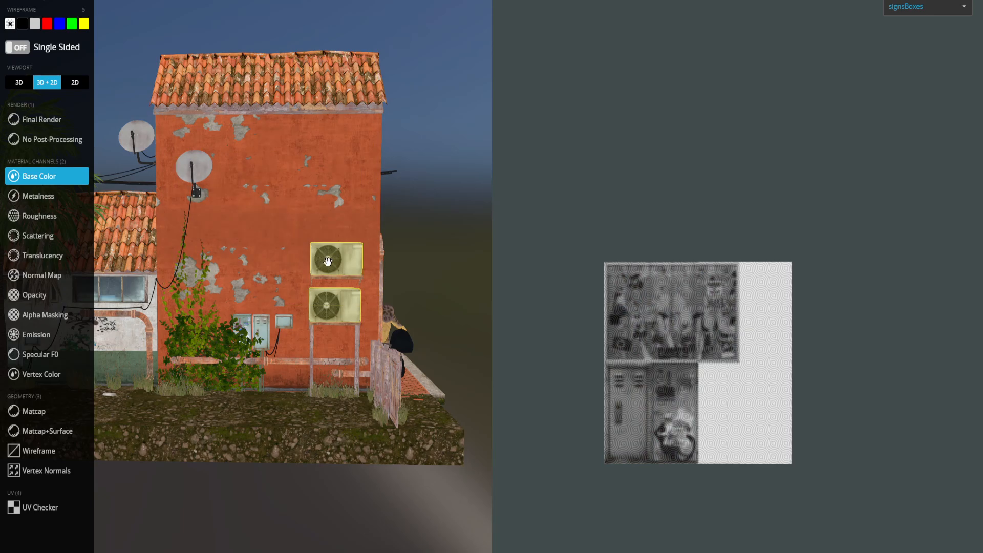
{"action": "left_click_drag", "start_coordinate": [320, 307], "coordinate": [440, 348]}
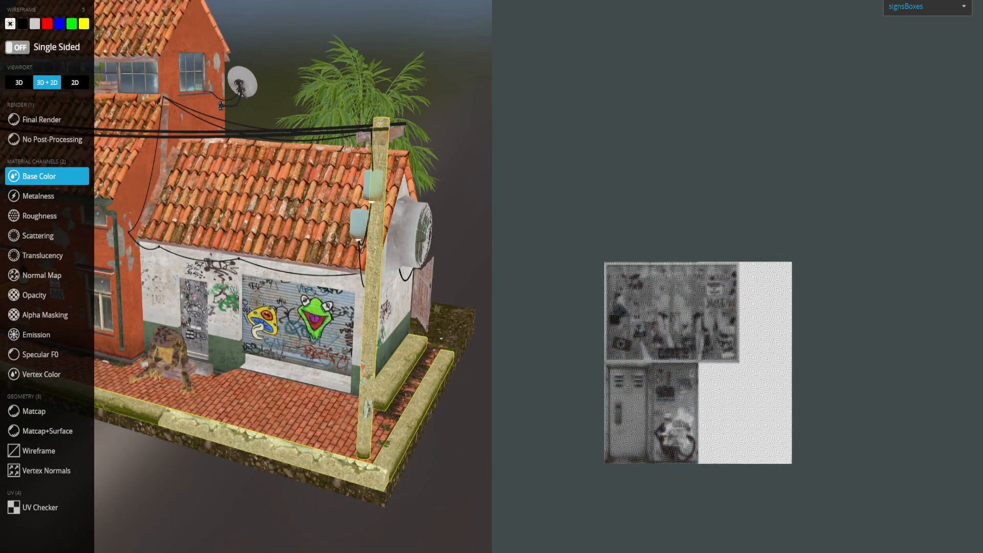
{"action": "left_click", "coordinate": [967, 544]}
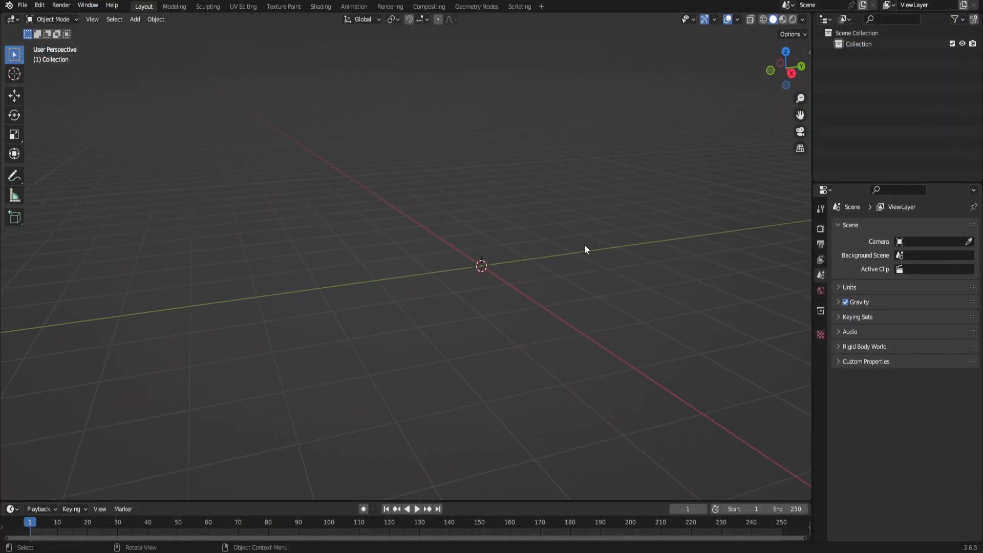
- Switch to Blender and add a cube mesh to the empty scene
{"action": "middle_click_drag", "start_coordinate": [584, 246], "coordinate": [463, 308]}
{"action": "left_click", "coordinate": [116, 19]}
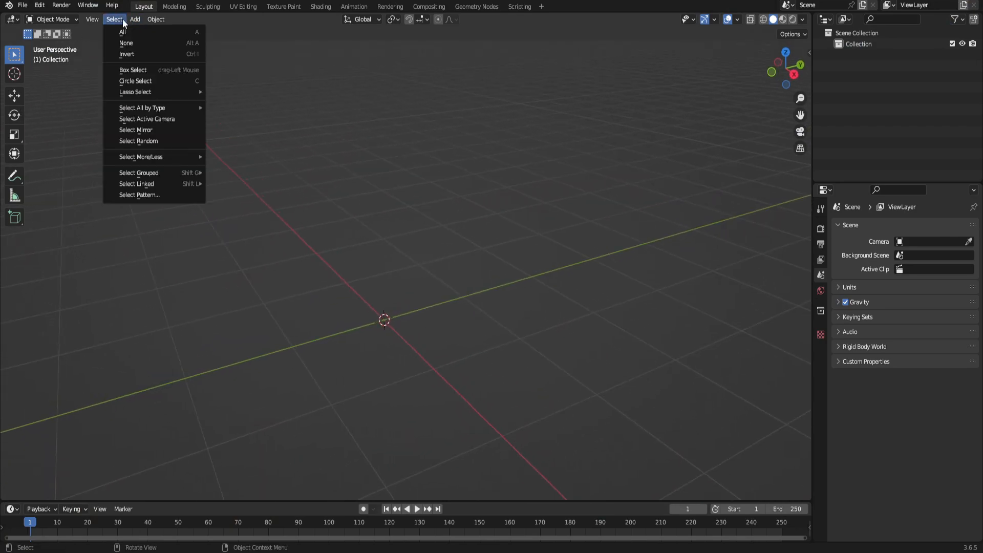
{"action": "mouse_move", "coordinate": [135, 20]}
{"action": "mouse_move", "coordinate": [176, 31]}
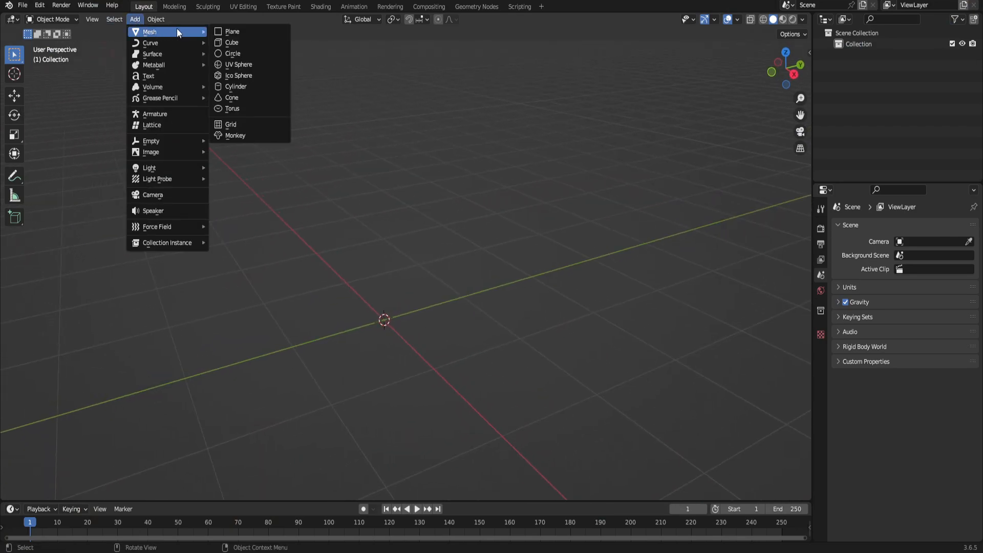
{"action": "left_click", "coordinate": [237, 40]}
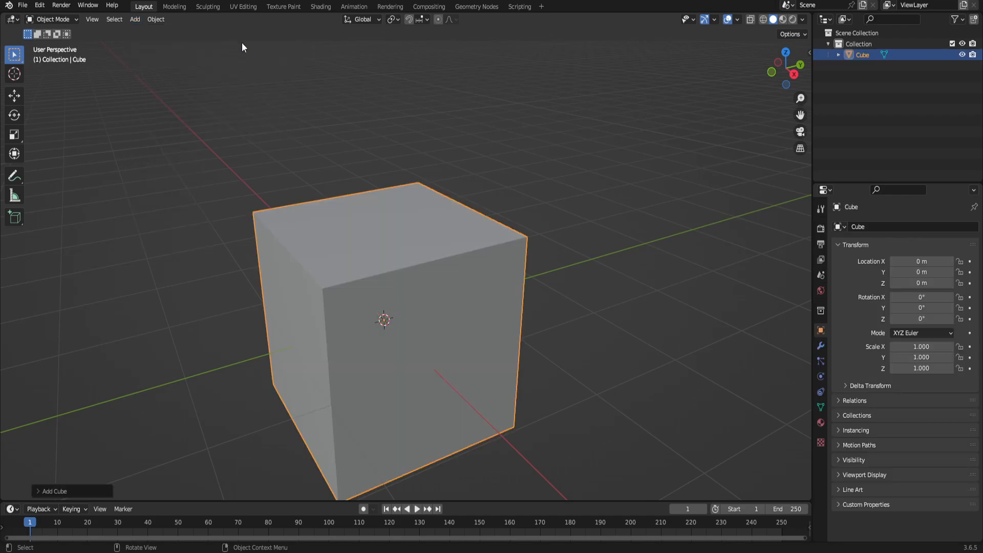
- Move the cube's entire mesh up 1 m along Z in Edit Mode so its base sits on the ground plane
{"action": "scroll", "coordinate": [411, 386], "scroll_direction": "down", "scroll_amount": 3}
{"action": "middle_click_drag", "start_coordinate": [411, 385], "coordinate": [428, 310]}
{"action": "key", "text": "Tab"}
{"action": "key", "text": "g"}
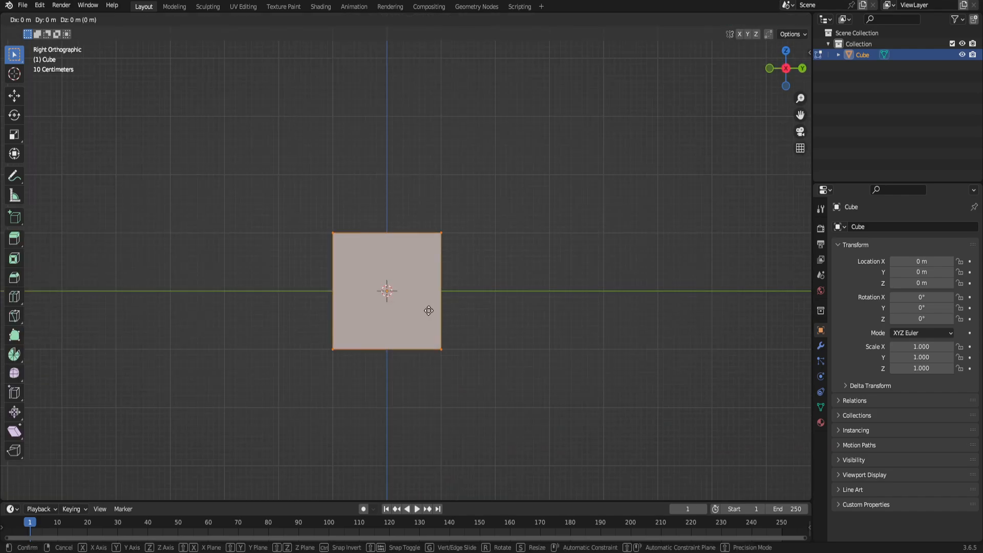
{"action": "key", "text": "z"}
{"action": "left_click", "coordinate": [428, 247]}
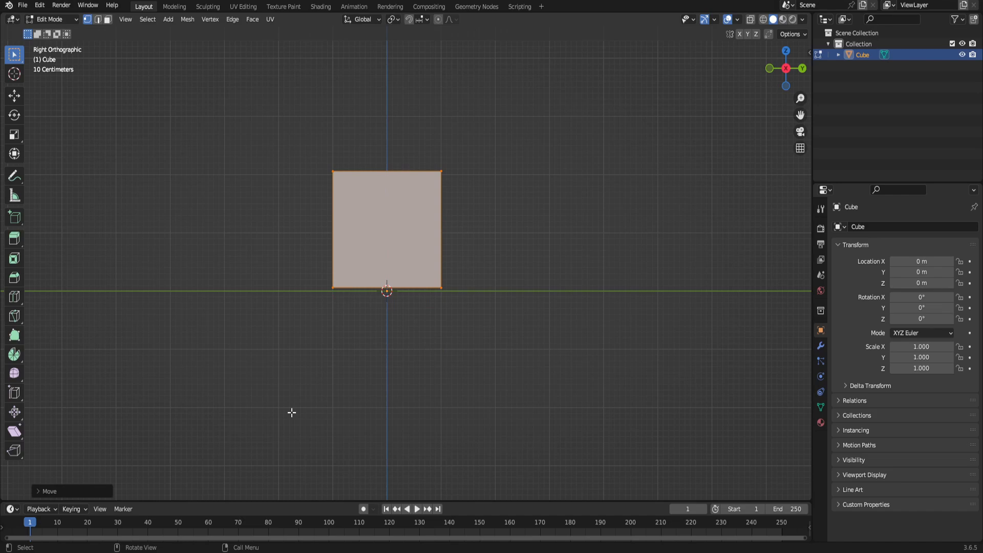
{"action": "left_click", "coordinate": [49, 490]}
{"action": "left_click", "coordinate": [147, 451]}
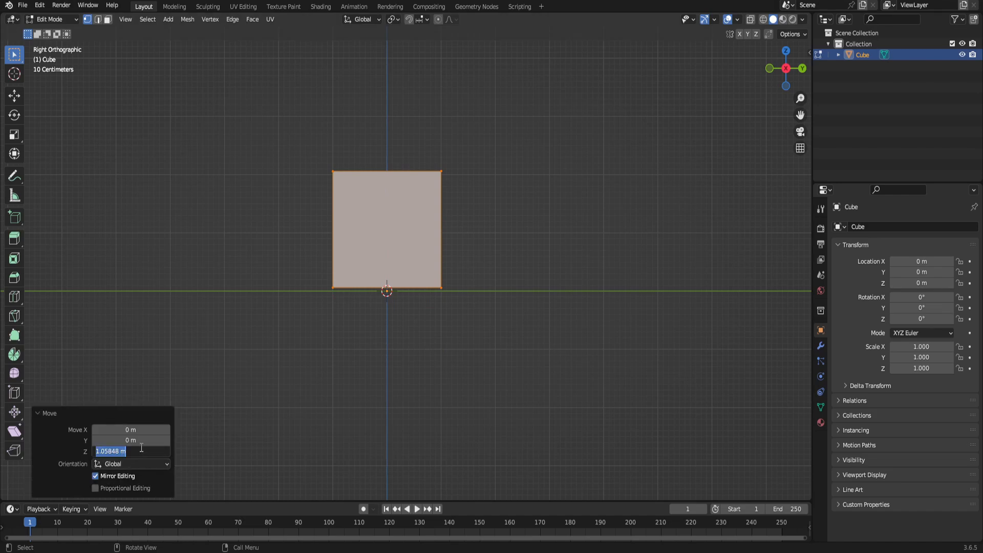
{"action": "type", "text": "1"}
{"action": "key", "text": "Return"}
- Lengthen the cube by scaling its two opposite end faces along Y by a factor of 2
{"action": "middle_click_drag", "start_coordinate": [483, 268], "coordinate": [506, 307]}
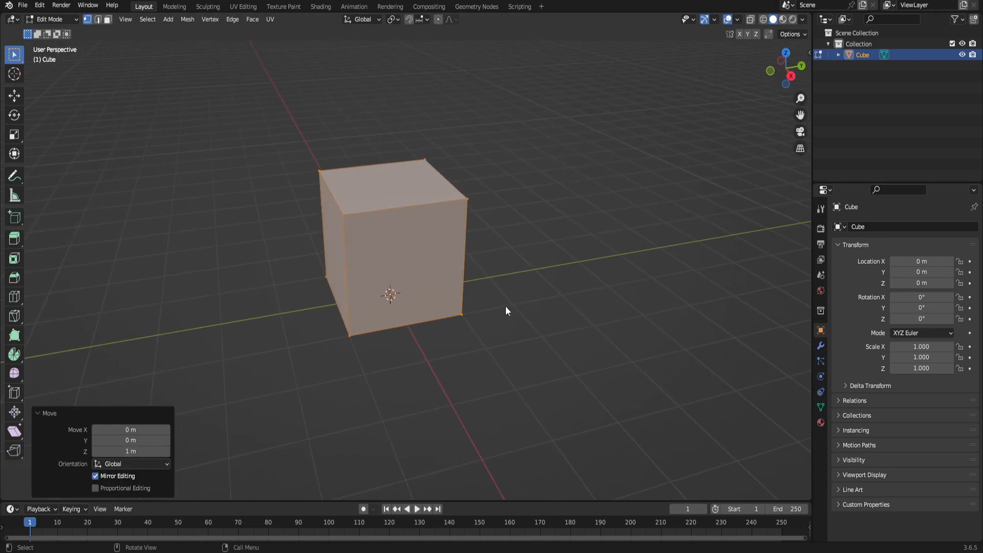
{"action": "key", "text": "3"}
{"action": "key", "text": "alt+a"}
{"action": "middle_click_drag", "start_coordinate": [444, 250], "coordinate": [431, 214]}
{"action": "key", "text": "a"}
{"action": "key", "text": "s"}
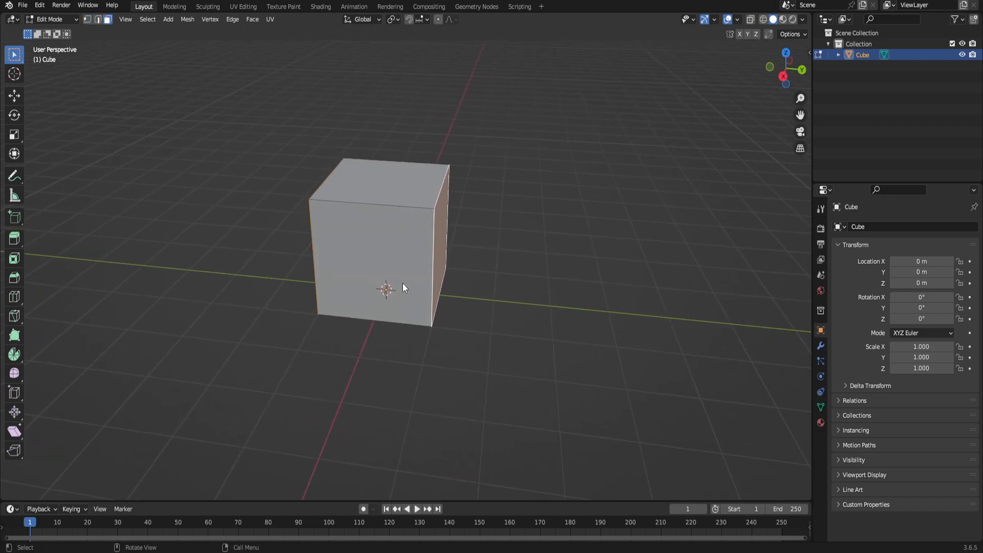
{"action": "key", "text": "y"}
{"action": "left_click", "coordinate": [487, 292]}
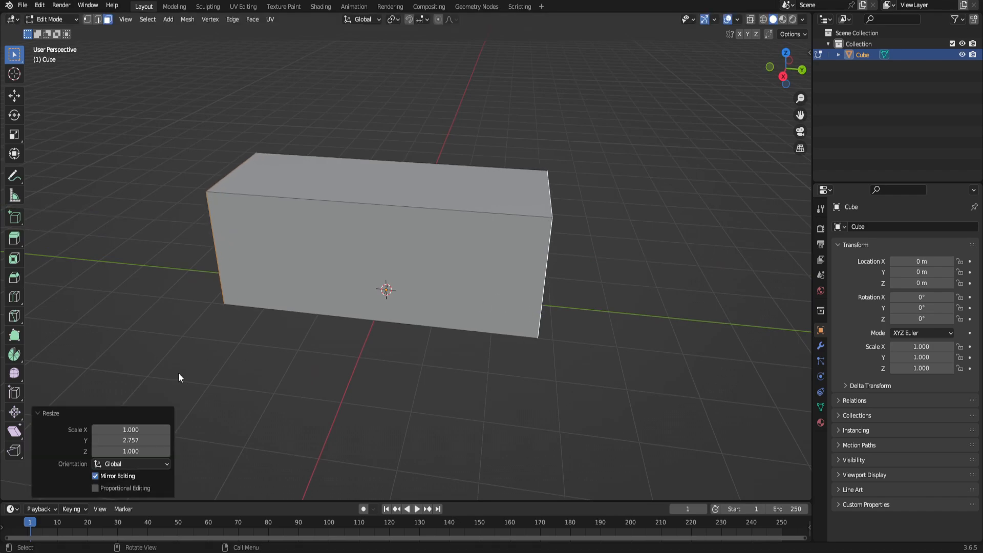
{"action": "left_click", "coordinate": [143, 441]}
{"action": "type", "text": "2"}
{"action": "key", "text": "Return"}
{"action": "middle_click_drag", "start_coordinate": [341, 446], "coordinate": [440, 298]}
{"action": "left_click", "coordinate": [516, 383]}
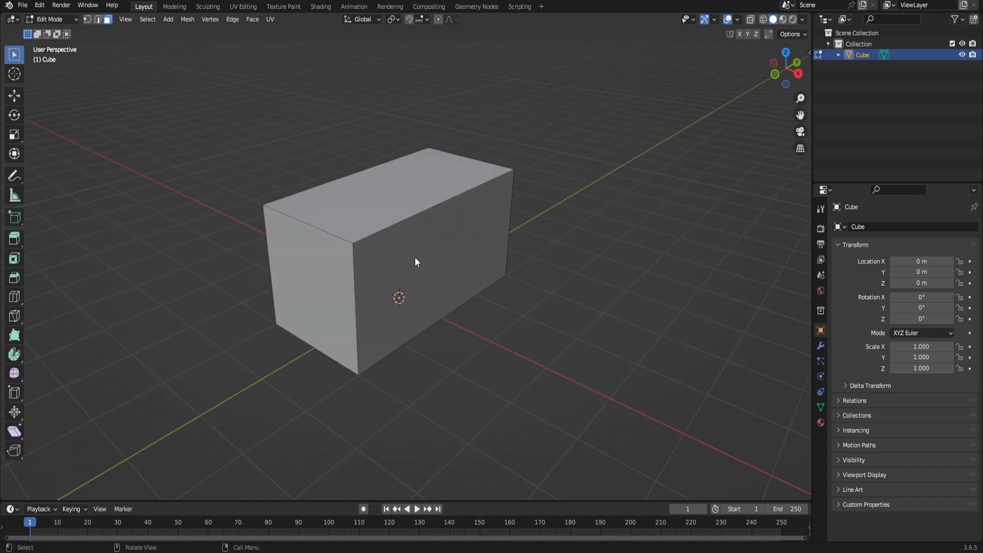
- Add a single centred loop cut running lengthwise around the box
{"action": "key", "text": "2"}
{"action": "key", "text": "ctrl+r"}
{"action": "left_click", "coordinate": [319, 228]}
{"action": "right_click", "coordinate": [344, 224]}
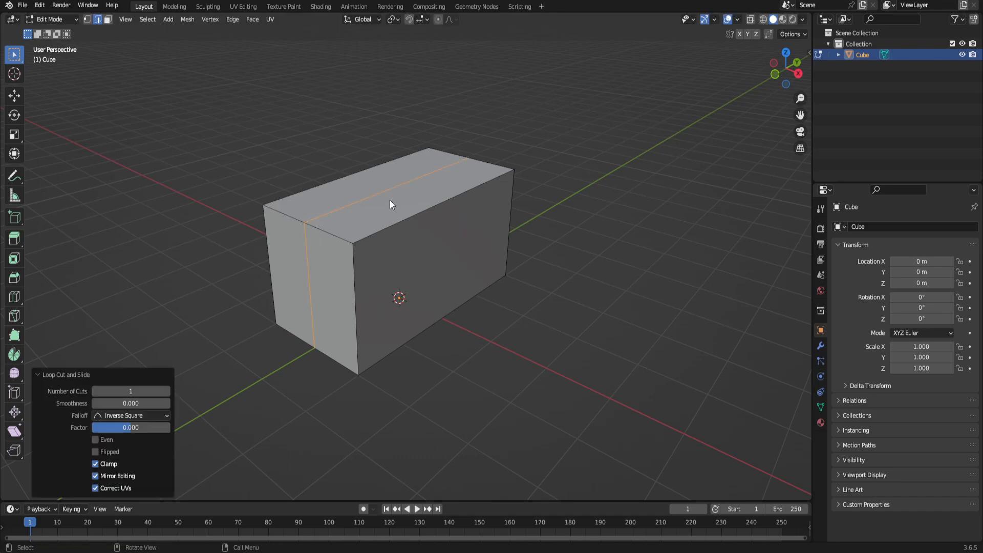
{"action": "key", "text": "g"}
{"action": "left_click", "coordinate": [385, 185]}
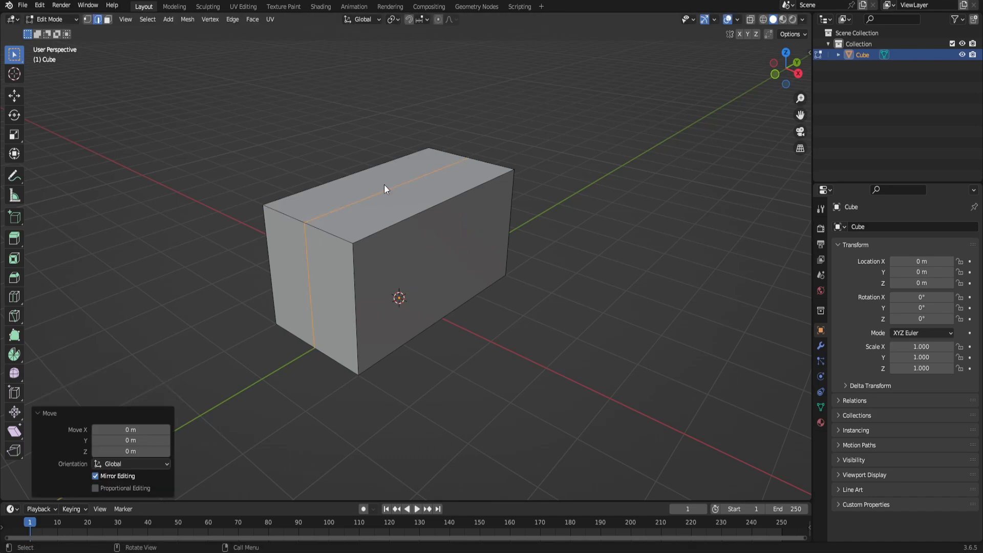
- Raise the centre edge of the top face about 0.7 m along Z to form the roof ridge
{"action": "left_click", "coordinate": [383, 190]}
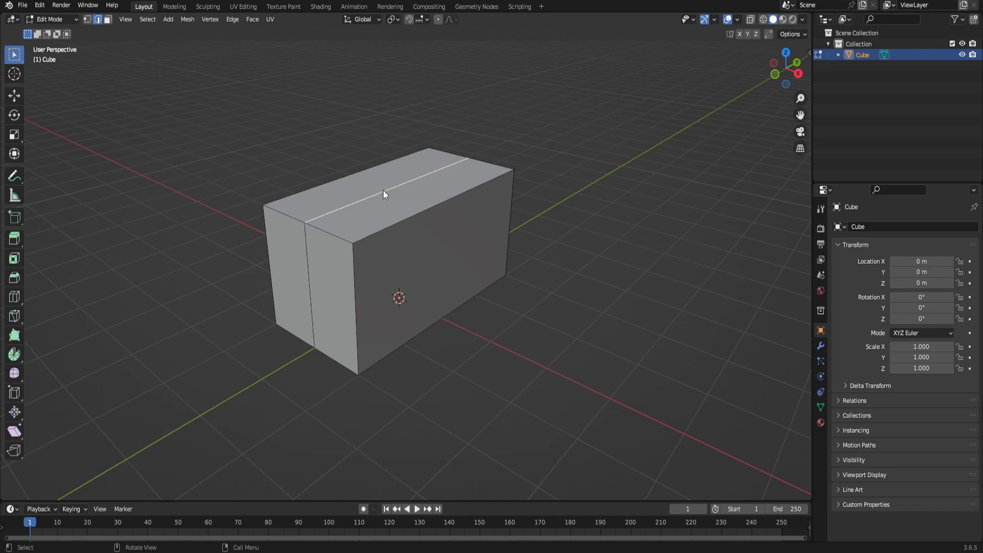
{"action": "key", "text": "g"}
{"action": "key", "text": "z"}
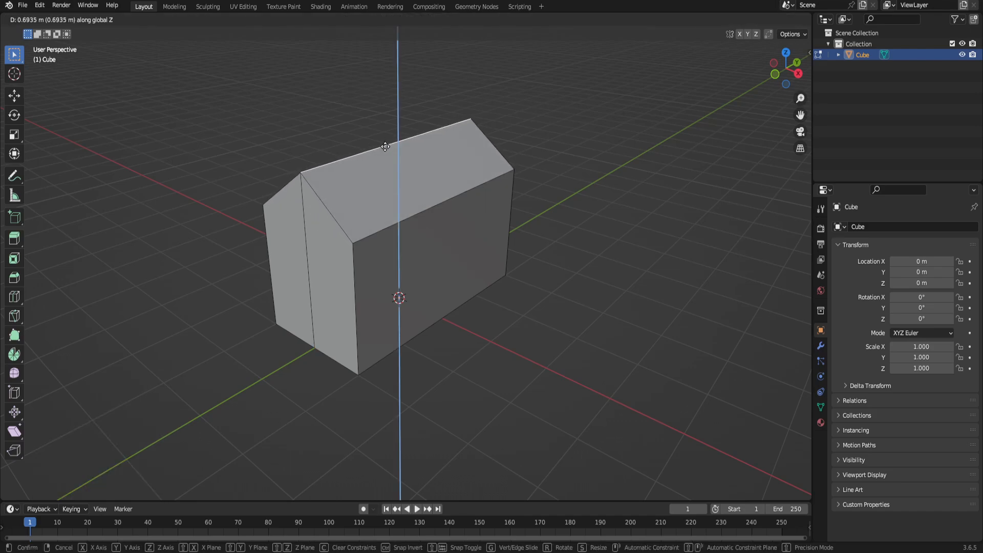
{"action": "left_click", "coordinate": [439, 222]}
{"action": "middle_click_drag", "start_coordinate": [439, 223], "coordinate": [538, 293]}
{"action": "scroll", "coordinate": [537, 293], "scroll_direction": "up", "scroll_amount": 3}
{"action": "scroll", "coordinate": [527, 300], "scroll_direction": "down", "scroll_amount": 4}
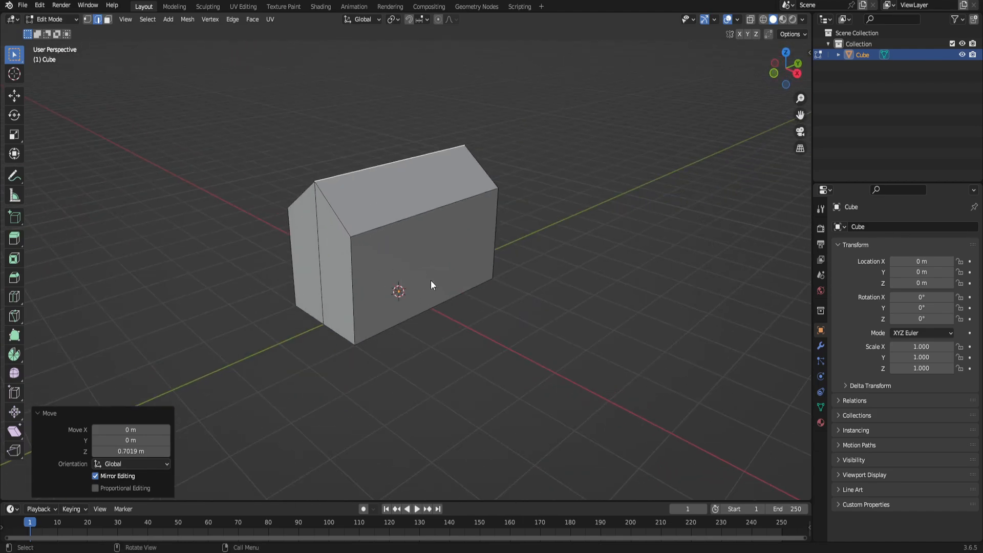
{"action": "middle_click_drag", "start_coordinate": [536, 306], "coordinate": [536, 267]}
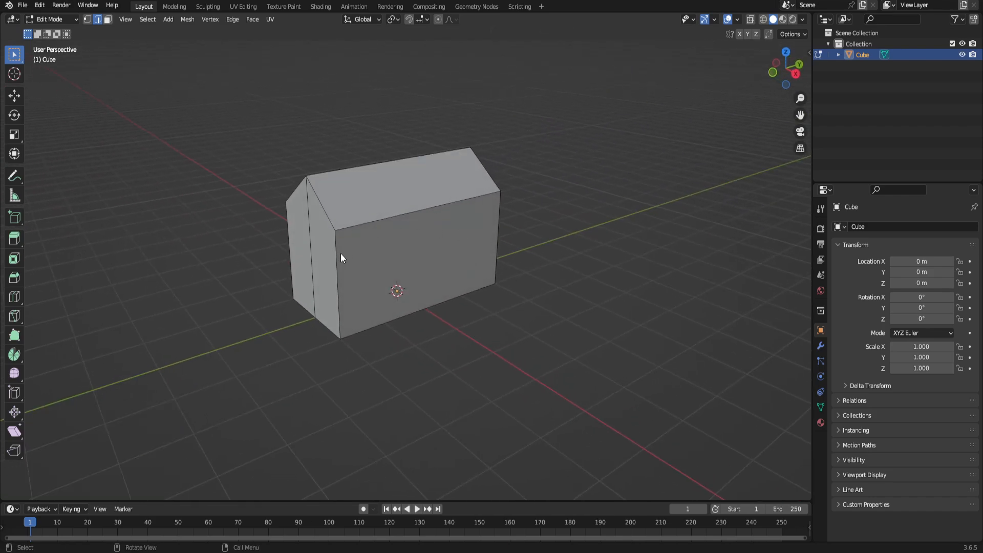
{"action": "scroll", "coordinate": [329, 193], "scroll_direction": "up", "scroll_amount": 3}
{"action": "middle_click_drag", "start_coordinate": [343, 252], "coordinate": [443, 244]}
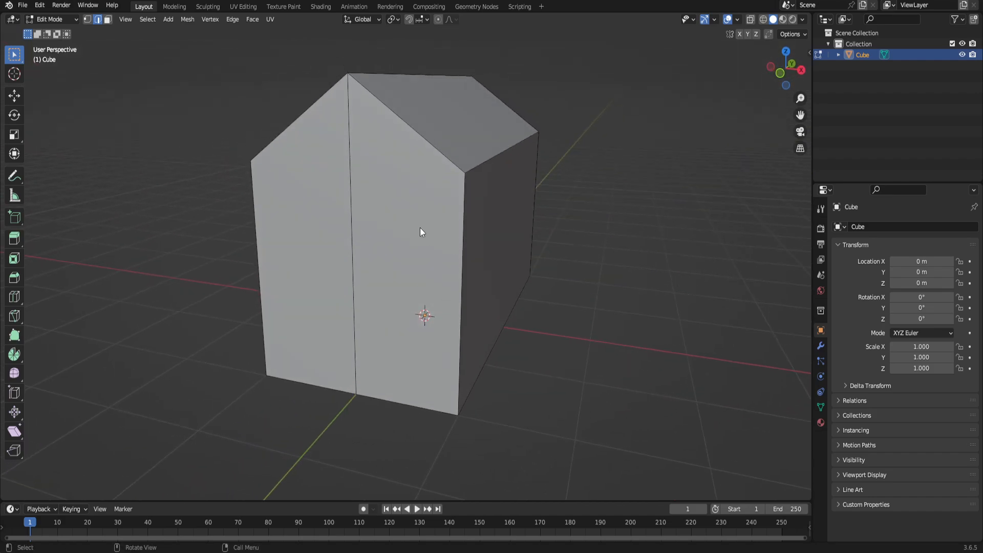
{"action": "middle_click_drag", "start_coordinate": [476, 183], "coordinate": [445, 220]}
- Return to Object Mode, create a new material on the house and name it siding
{"action": "key", "text": "Tab"}
{"action": "scroll", "coordinate": [476, 237], "scroll_direction": "down", "scroll_amount": 2}
{"action": "middle_click_drag", "start_coordinate": [534, 258], "coordinate": [487, 264], "text": "shift"}
{"action": "left_click", "coordinate": [820, 422]}
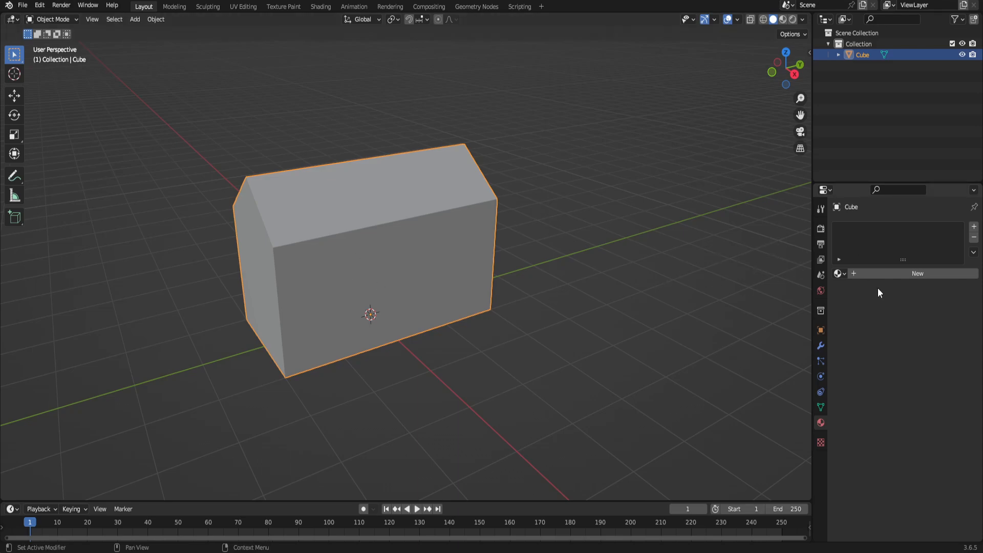
{"action": "left_click", "coordinate": [880, 272]}
{"action": "double_click", "coordinate": [871, 275]}
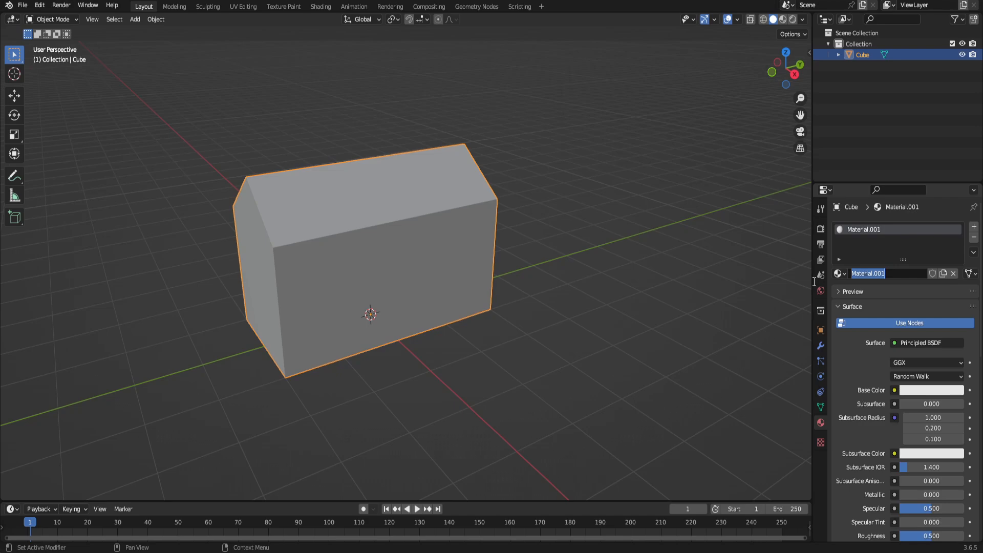
{"action": "type", "text": "siding"}
{"action": "key", "text": "Return"}
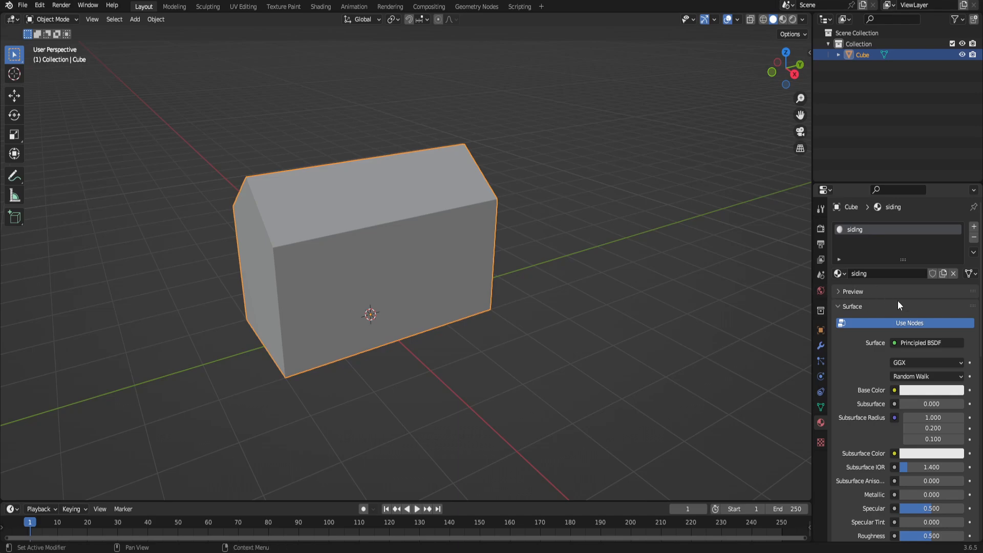
- Assign siding.png from the Teaching folder as the siding material's Base Color image texture
{"action": "left_click", "coordinate": [894, 390]}
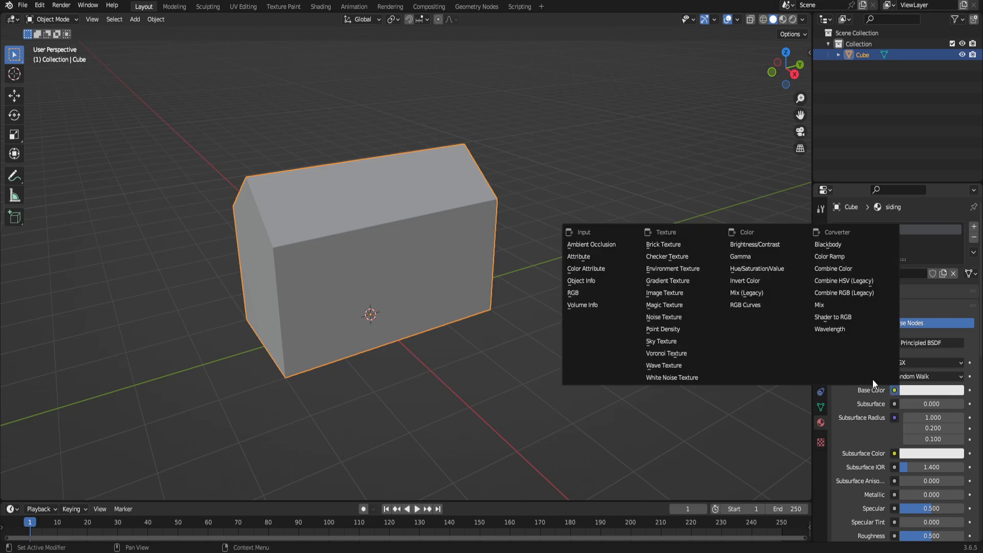
{"action": "left_click", "coordinate": [646, 293]}
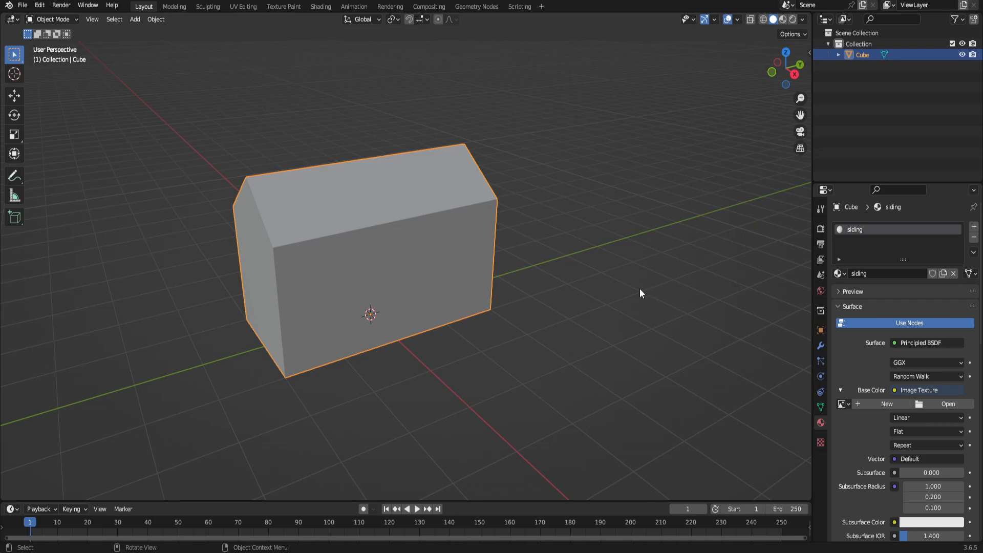
{"action": "left_click", "coordinate": [929, 404]}
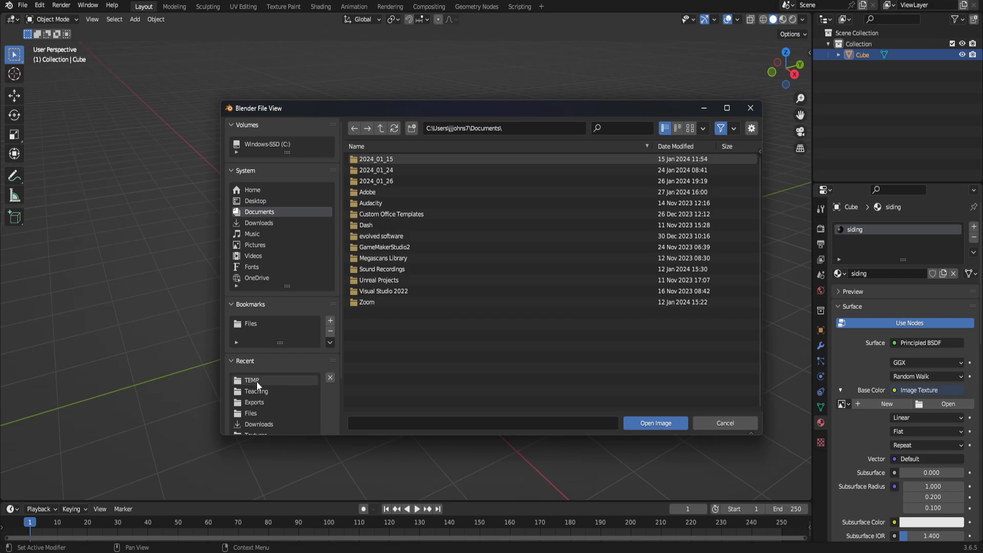
{"action": "left_click", "coordinate": [256, 393]}
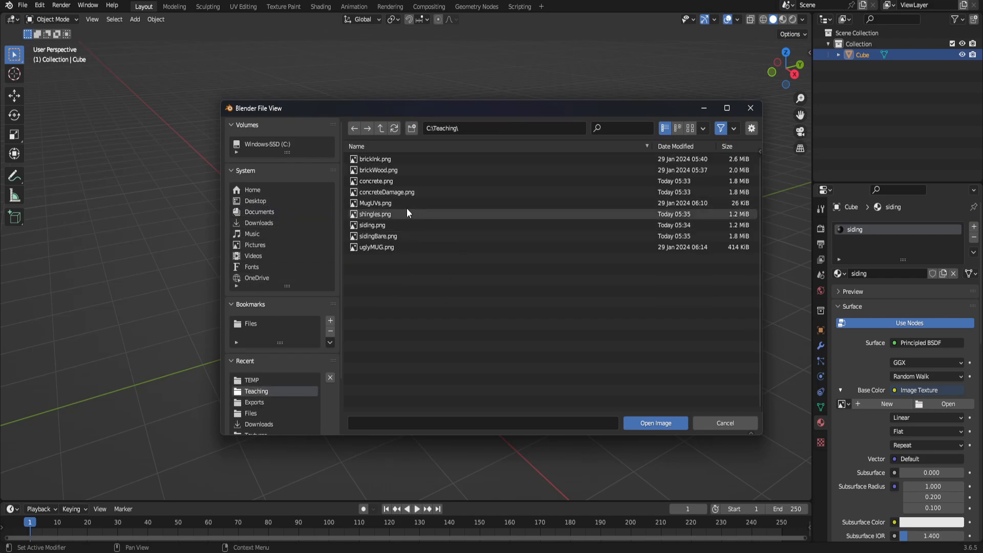
{"action": "left_click", "coordinate": [428, 229]}
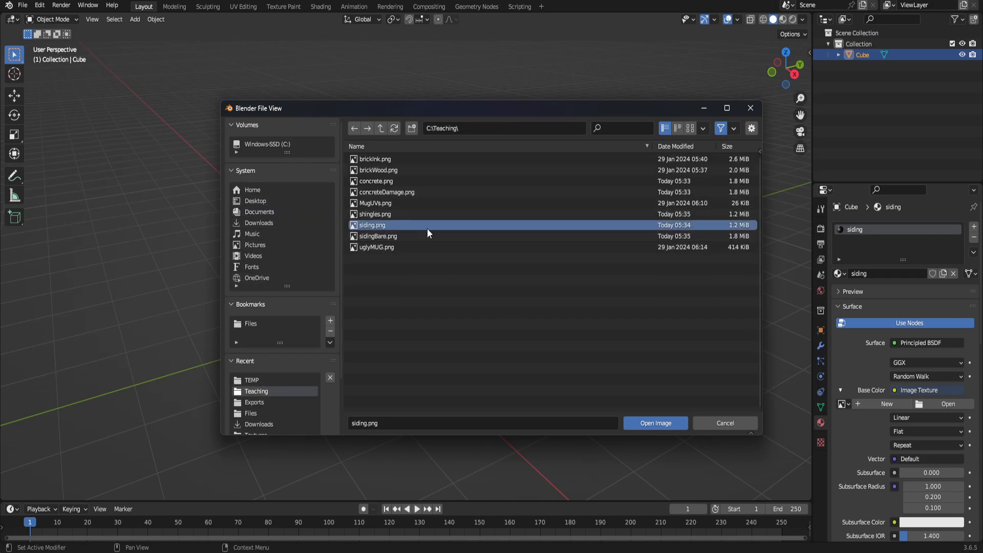
{"action": "left_click", "coordinate": [655, 422]}
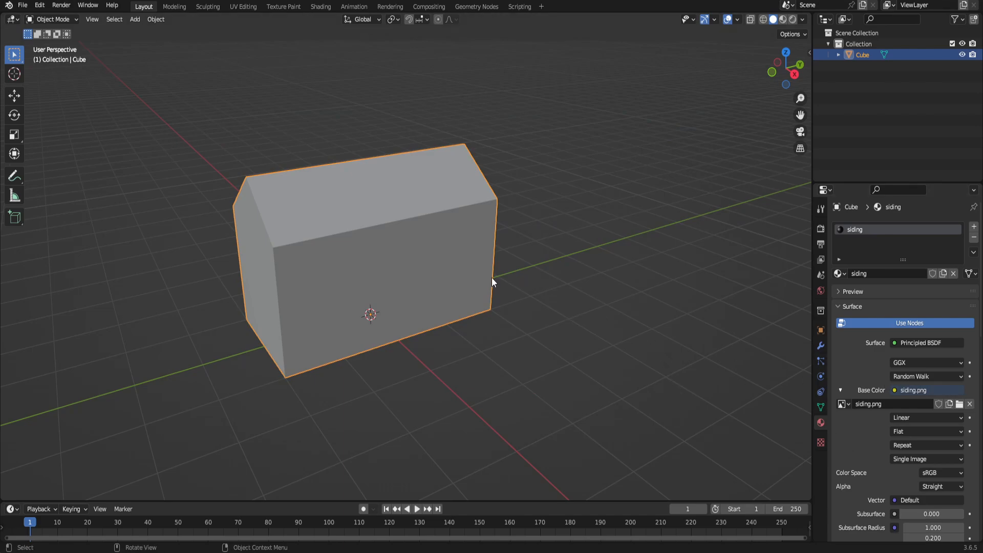
- Set the solid viewport shading to Texture color with MatCap lighting
{"action": "middle_click_drag", "start_coordinate": [491, 280], "coordinate": [515, 233]}
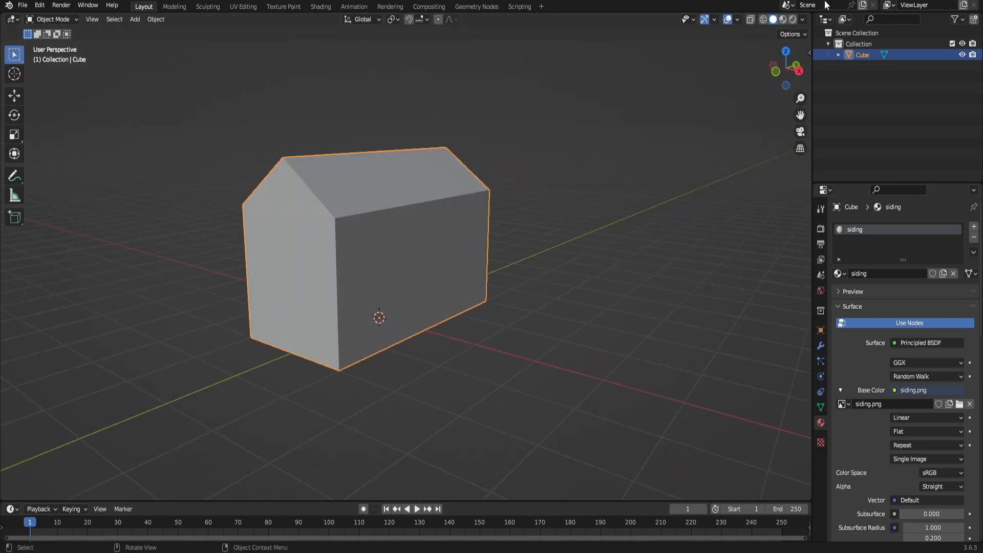
{"action": "left_click", "coordinate": [802, 20]}
{"action": "left_click", "coordinate": [836, 169]}
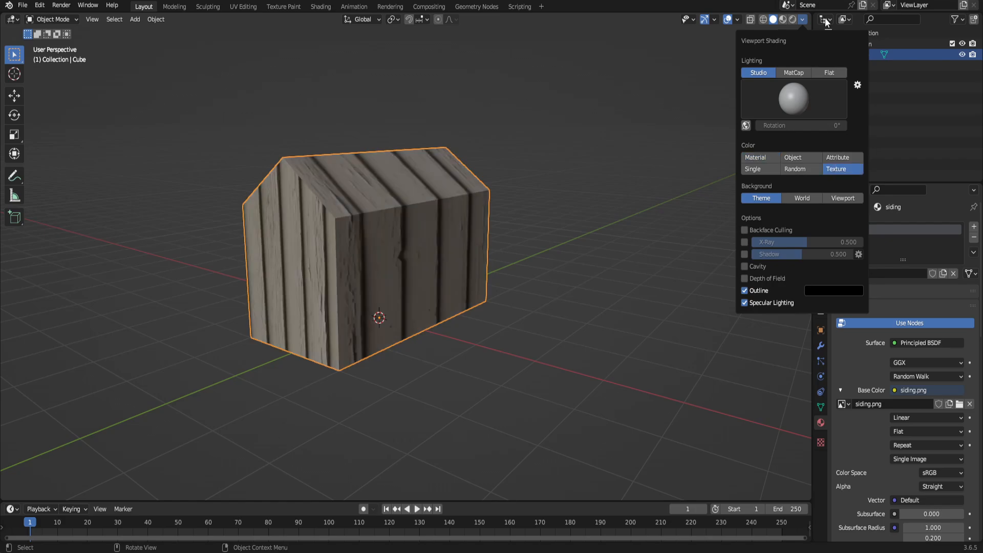
{"action": "left_click", "coordinate": [804, 20]}
{"action": "left_click", "coordinate": [797, 73]}
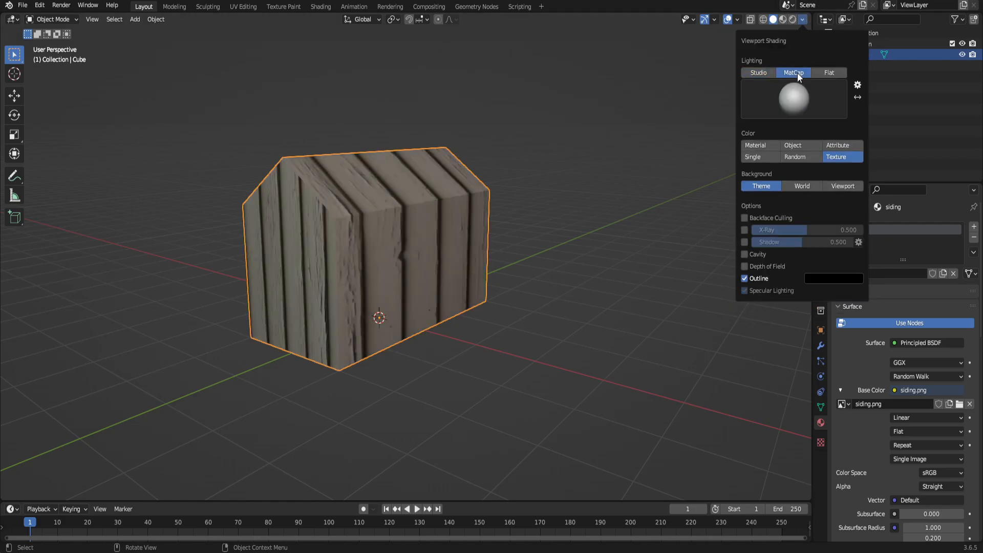
- Knife-cut a straight edge across the front gable wall between its two eave corners in Edit Mode
{"action": "middle_click_drag", "start_coordinate": [453, 261], "coordinate": [487, 267]}
{"action": "middle_click_drag", "start_coordinate": [412, 184], "coordinate": [509, 279]}
{"action": "key", "text": "Tab"}
{"action": "left_click", "coordinate": [447, 274]}
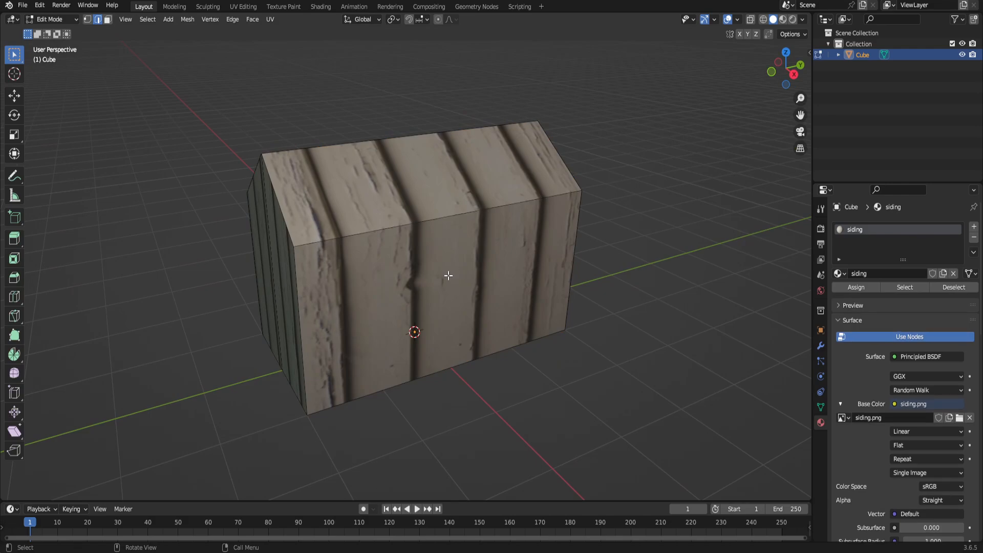
{"action": "middle_click_drag", "start_coordinate": [447, 274], "coordinate": [481, 216]}
{"action": "key", "text": "k"}
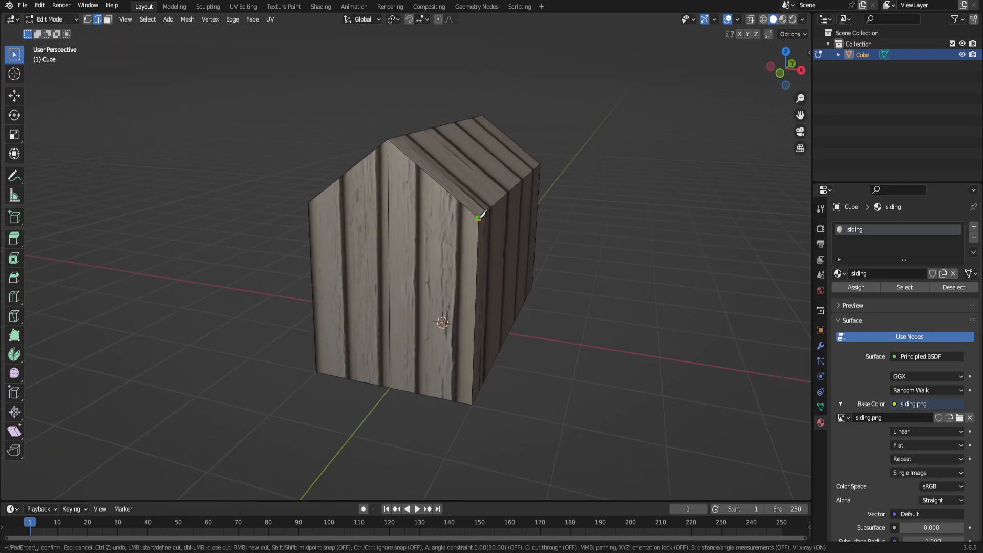
{"action": "left_click", "coordinate": [313, 201]}
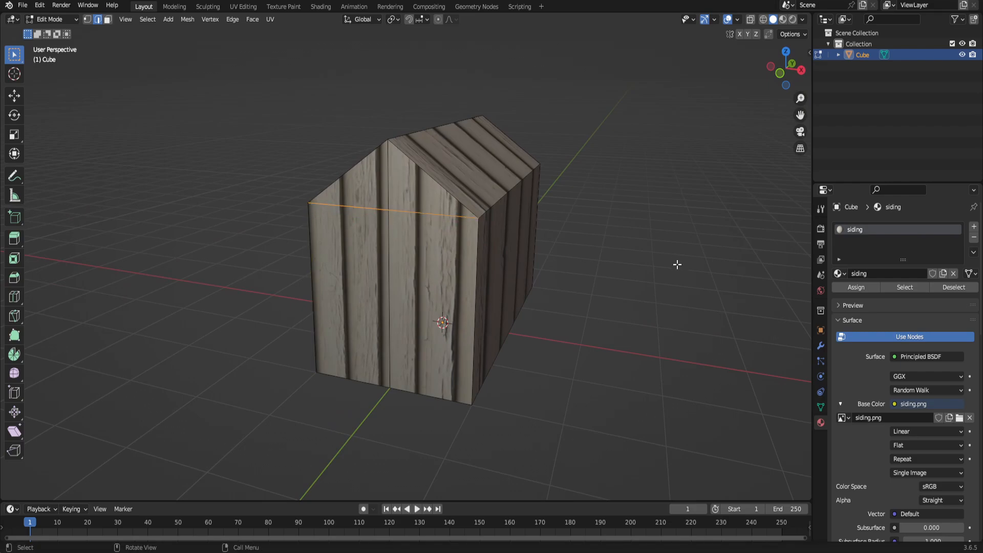
- Knife-cut a straight edge across the rear gable wall between its two eave corners
{"action": "key", "text": "Return"}
{"action": "middle_click_drag", "start_coordinate": [670, 222], "coordinate": [361, 226]}
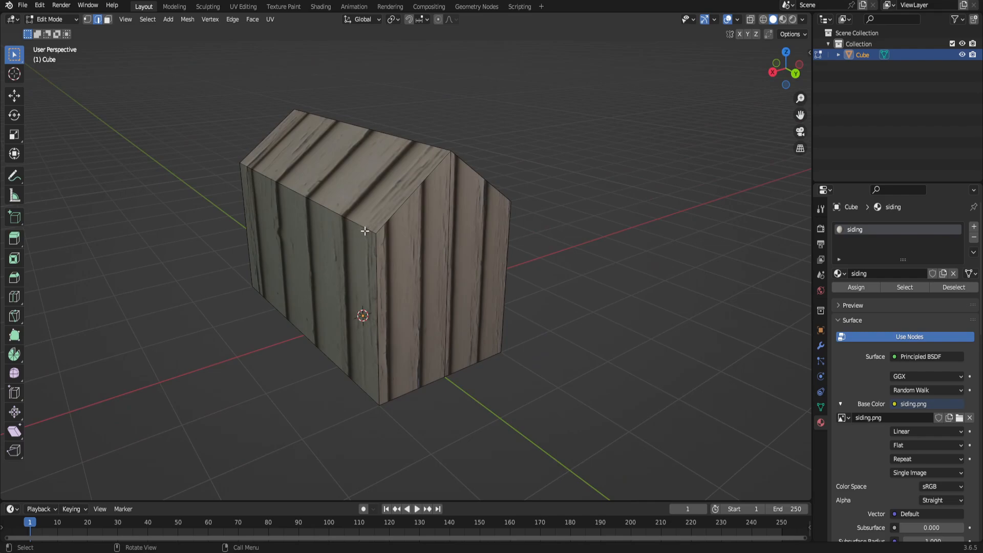
{"action": "key", "text": "k"}
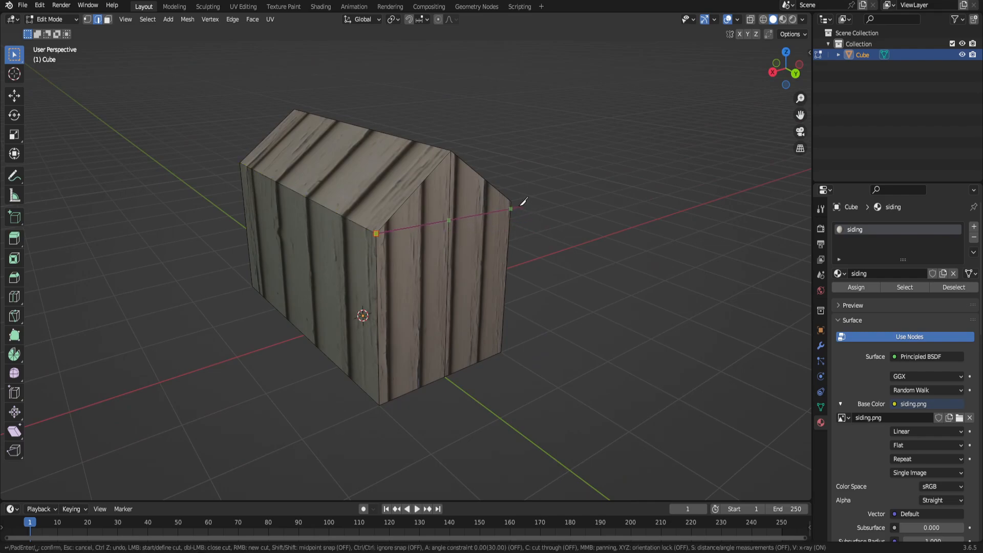
{"action": "left_click", "coordinate": [510, 200]}
{"action": "key", "text": "Return"}
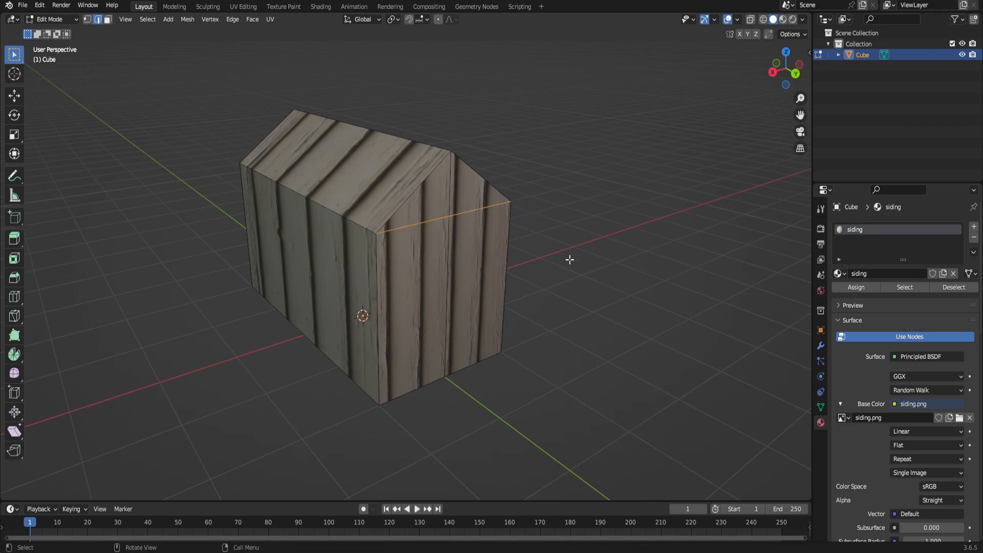
- Switch to face selection and select the lower wall faces all around the house
{"action": "middle_click_drag", "start_coordinate": [553, 257], "coordinate": [673, 257]}
{"action": "key", "text": "3"}
{"action": "left_click", "coordinate": [473, 271]}
{"action": "middle_click_drag", "start_coordinate": [559, 250], "coordinate": [386, 266]}
{"action": "left_click", "coordinate": [360, 222], "text": "shift"}
{"action": "left_click", "coordinate": [498, 227], "text": "shift"}
{"action": "left_click", "coordinate": [387, 277], "text": "shift"}
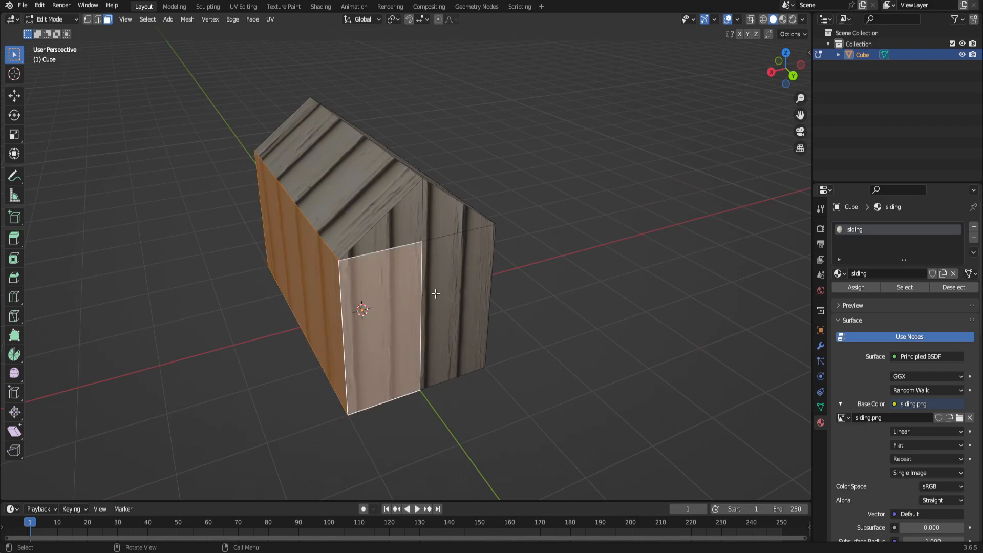
{"action": "left_click", "coordinate": [456, 282], "text": "shift"}
{"action": "middle_click_drag", "start_coordinate": [456, 282], "coordinate": [358, 252]}
{"action": "left_click", "coordinate": [448, 249], "text": "shift"}
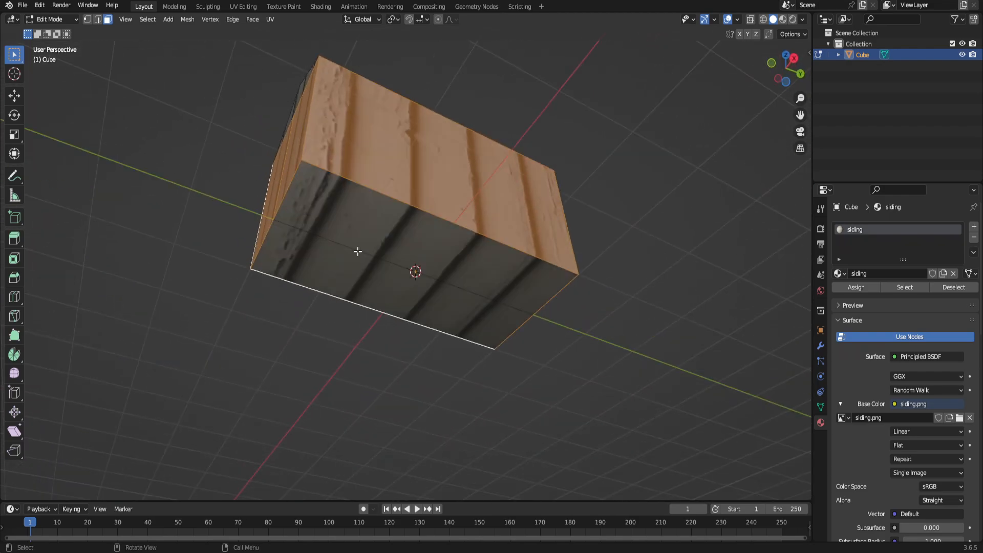
- Select the two faces on the underside of the house and delete them
{"action": "left_click", "coordinate": [391, 264], "text": "shift"}
{"action": "left_click", "coordinate": [353, 277], "text": "shift"}
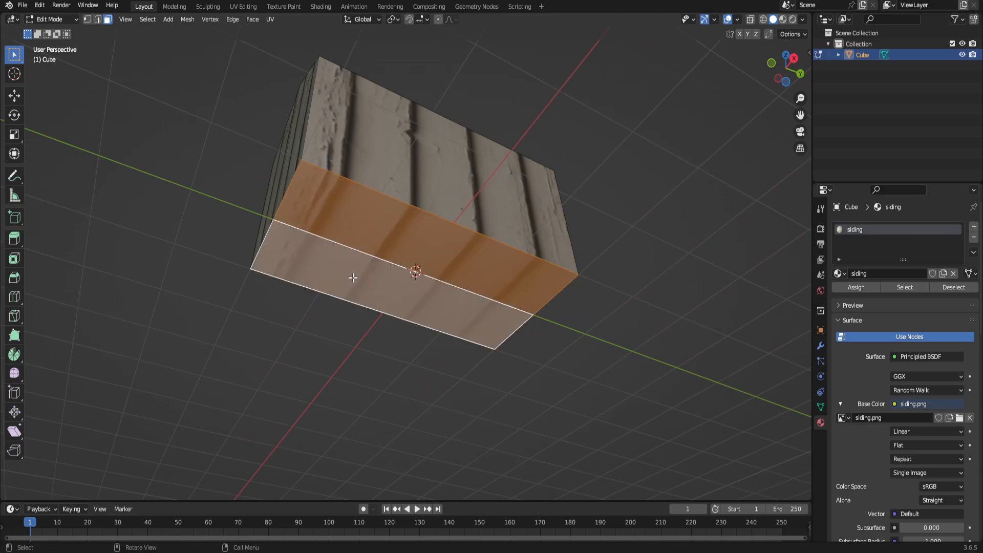
{"action": "key", "text": "x"}
{"action": "left_click", "coordinate": [348, 287]}
- Select the continuous loop of lower wall faces below the gables
{"action": "middle_click_drag", "start_coordinate": [348, 287], "coordinate": [389, 246]}
{"action": "left_click", "coordinate": [388, 247]}
{"action": "left_click", "coordinate": [279, 229], "text": "alt"}
{"action": "middle_click_drag", "start_coordinate": [279, 229], "coordinate": [449, 311]}
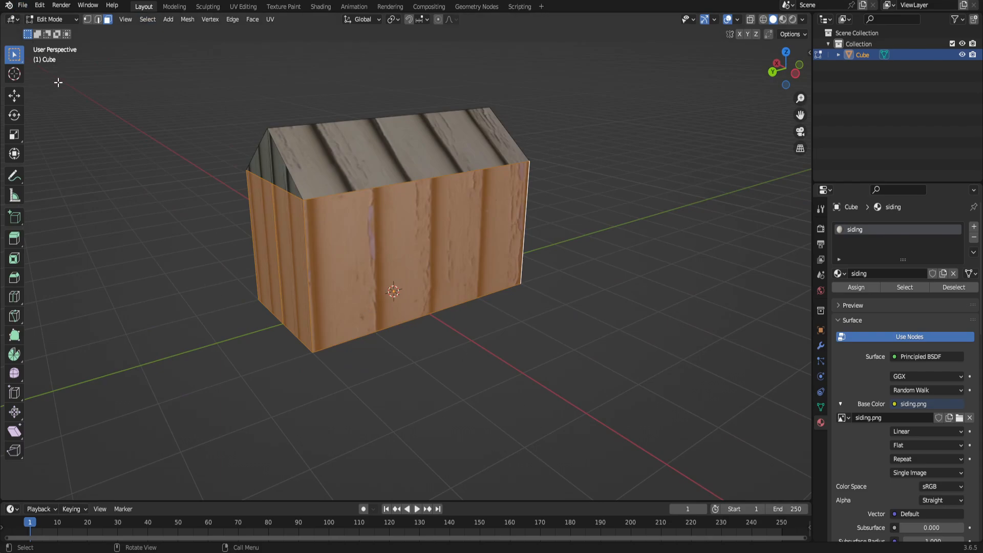
- Check in the add-on preferences, filtered by "uv", whether the Magic UV add-on is enabled
{"action": "left_click", "coordinate": [40, 5]}
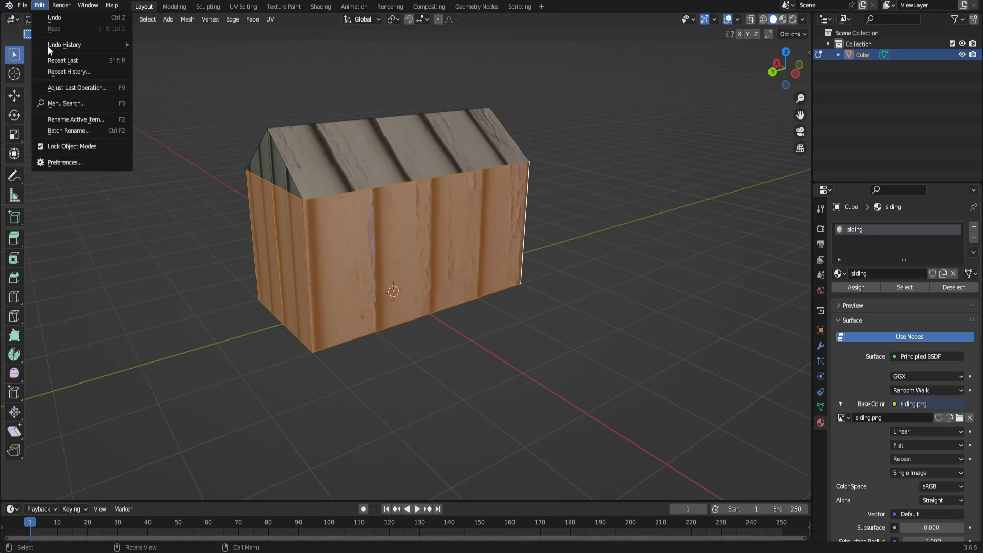
{"action": "left_click", "coordinate": [65, 164]}
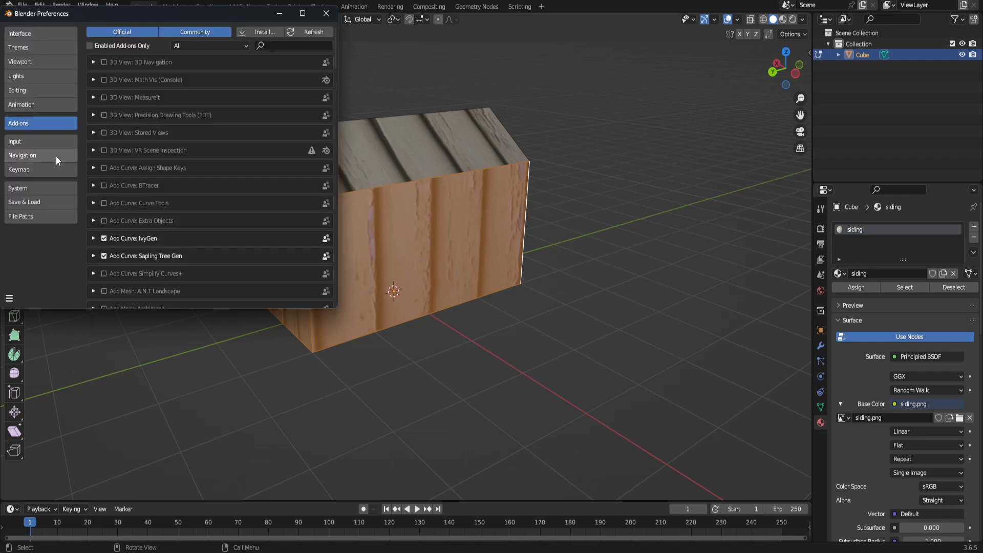
{"action": "left_click_drag", "start_coordinate": [143, 13], "coordinate": [196, 29]}
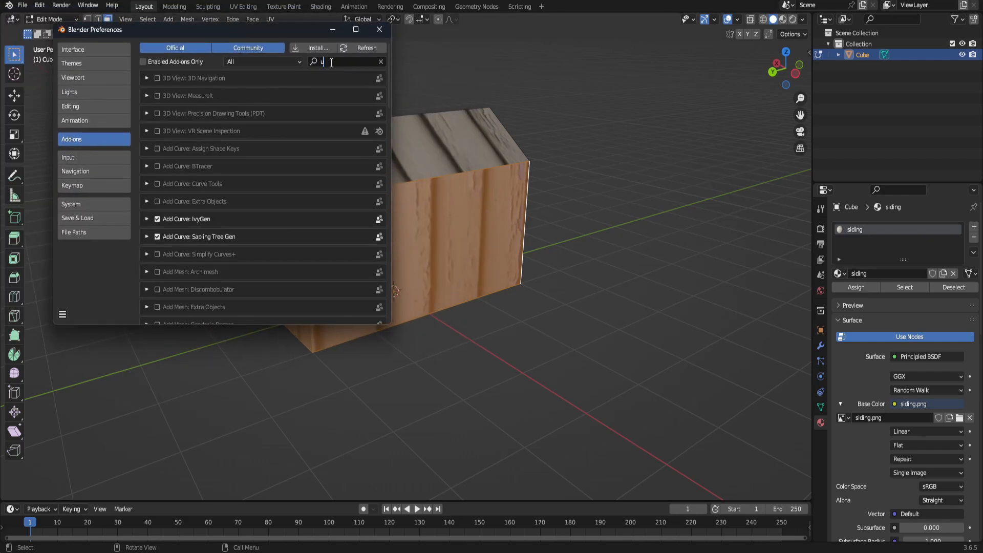
{"action": "type", "text": "uv"}
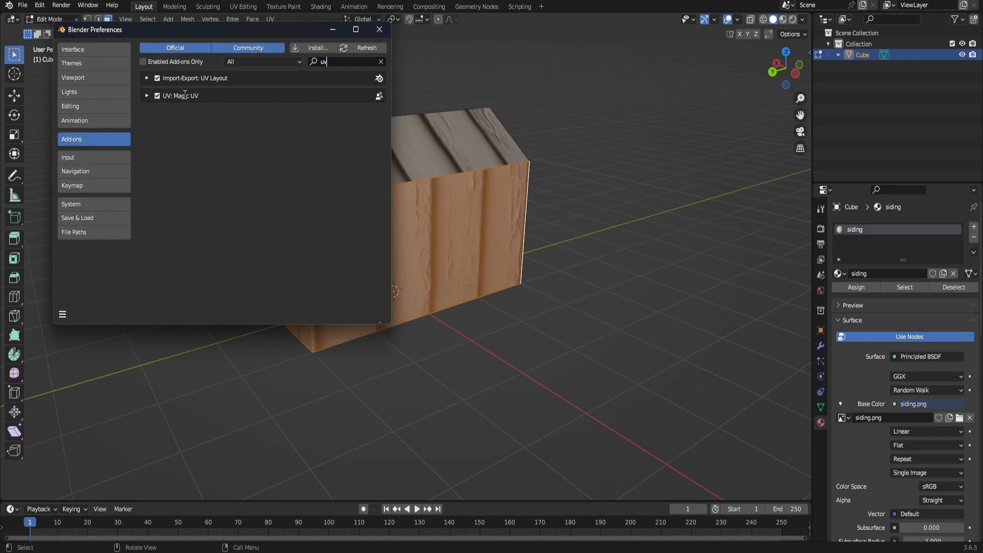
{"action": "left_click", "coordinate": [379, 29]}
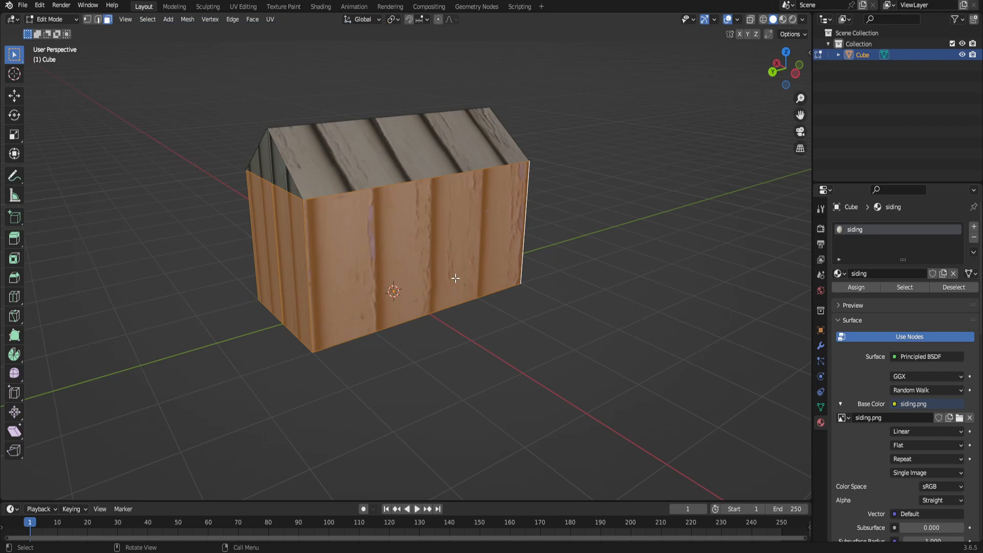
- Apply Magic UV's UVW Box mapping to the selected lower wall faces
{"action": "middle_click_drag", "start_coordinate": [455, 278], "coordinate": [457, 276]}
{"action": "key", "text": "u"}
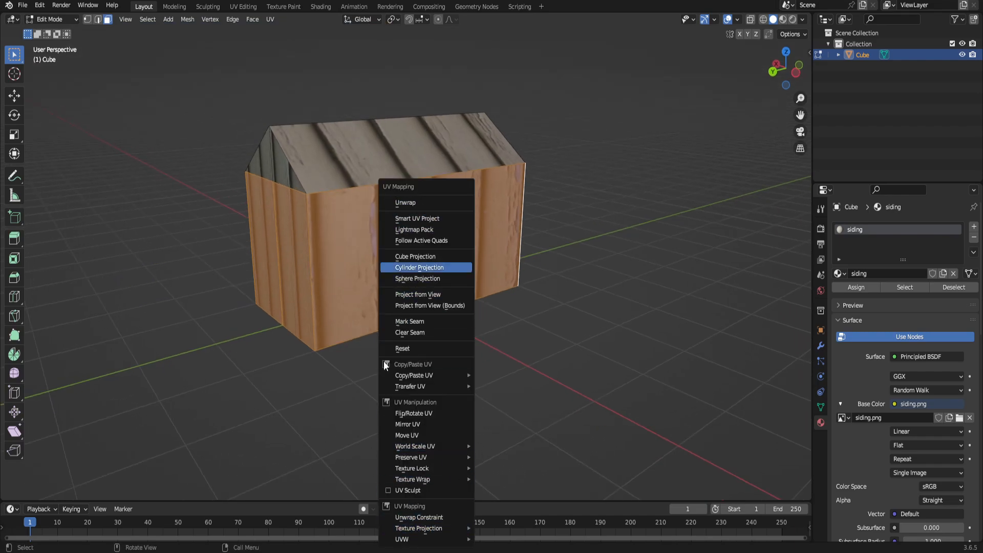
{"action": "mouse_move", "coordinate": [421, 541]}
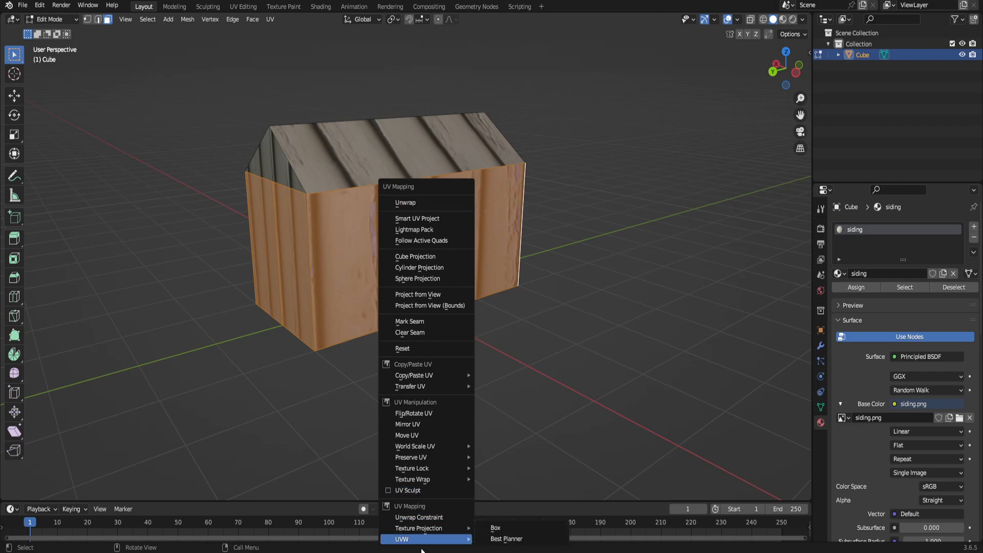
{"action": "left_click", "coordinate": [499, 525]}
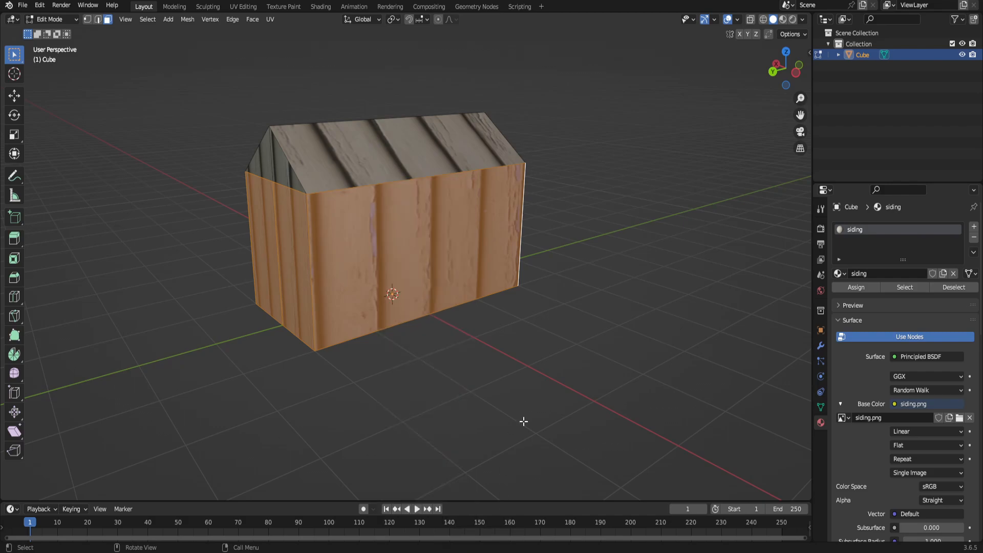
{"action": "middle_click_drag", "start_coordinate": [530, 406], "coordinate": [444, 226]}
{"action": "key", "text": "u"}
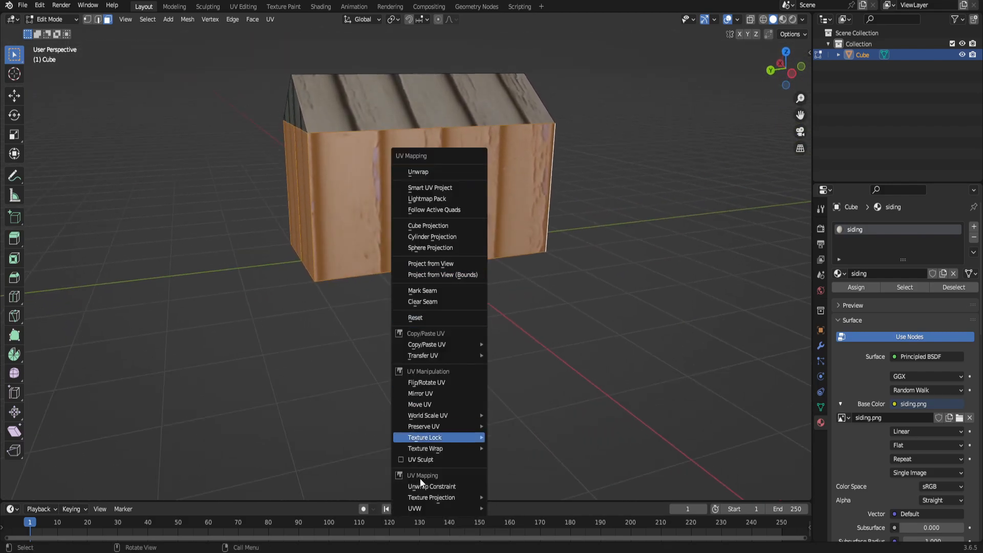
{"action": "mouse_move", "coordinate": [437, 509]}
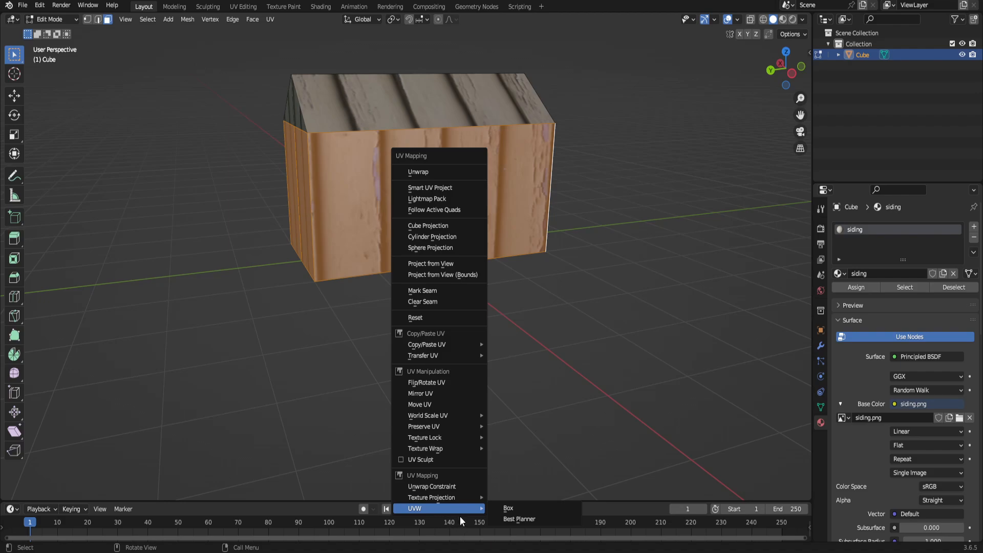
{"action": "left_click", "coordinate": [514, 508]}
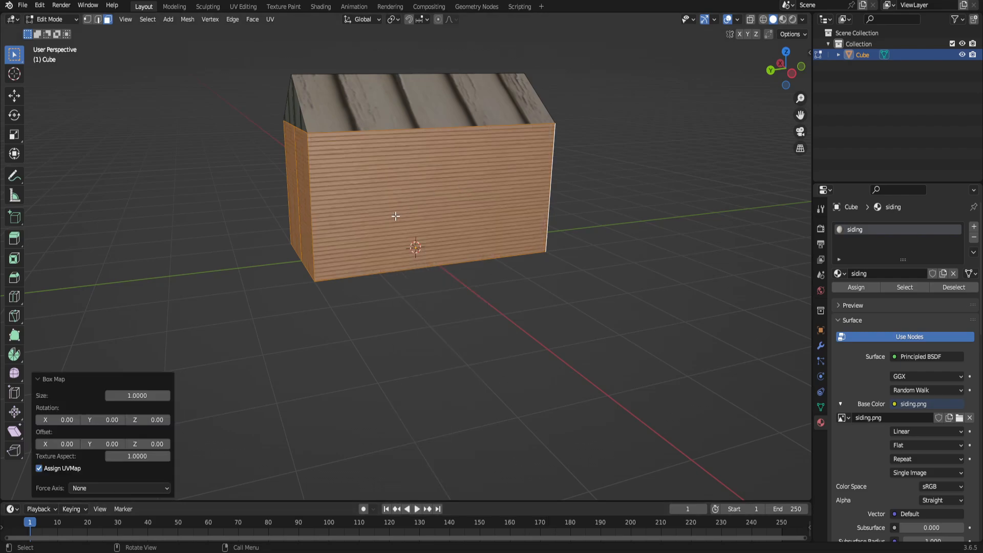
- Switch to the UV Editing workspace, widen its 3D viewport and set the solid shading color to Texture
{"action": "left_click", "coordinate": [242, 6]}
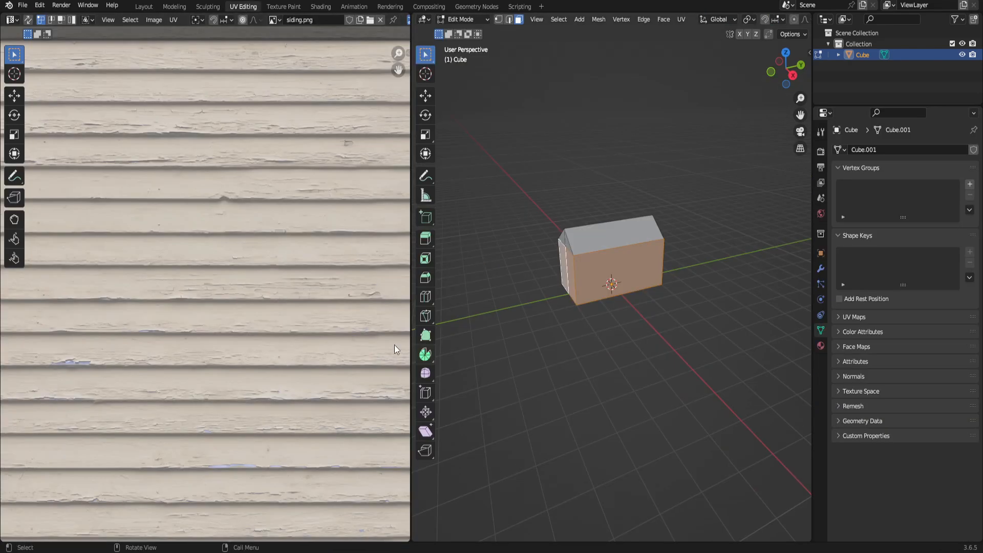
{"action": "scroll", "coordinate": [257, 312], "scroll_direction": "down", "scroll_amount": 8}
{"action": "middle_click_drag", "start_coordinate": [615, 320], "coordinate": [634, 313]}
{"action": "scroll", "coordinate": [620, 265], "scroll_direction": "up", "scroll_amount": 4}
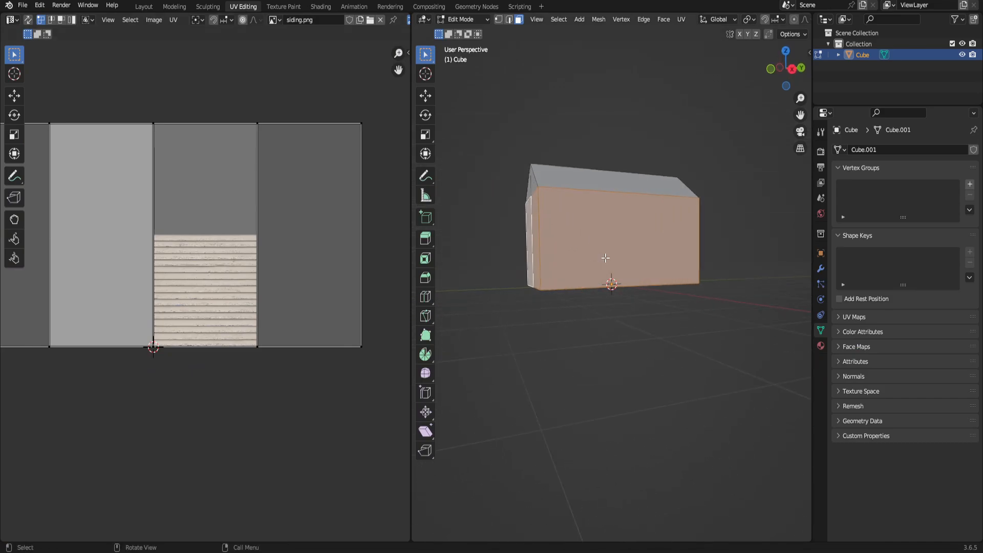
{"action": "left_click_drag", "start_coordinate": [814, 32], "coordinate": [962, 26]}
{"action": "left_click", "coordinate": [955, 23]}
{"action": "left_click", "coordinate": [947, 169]}
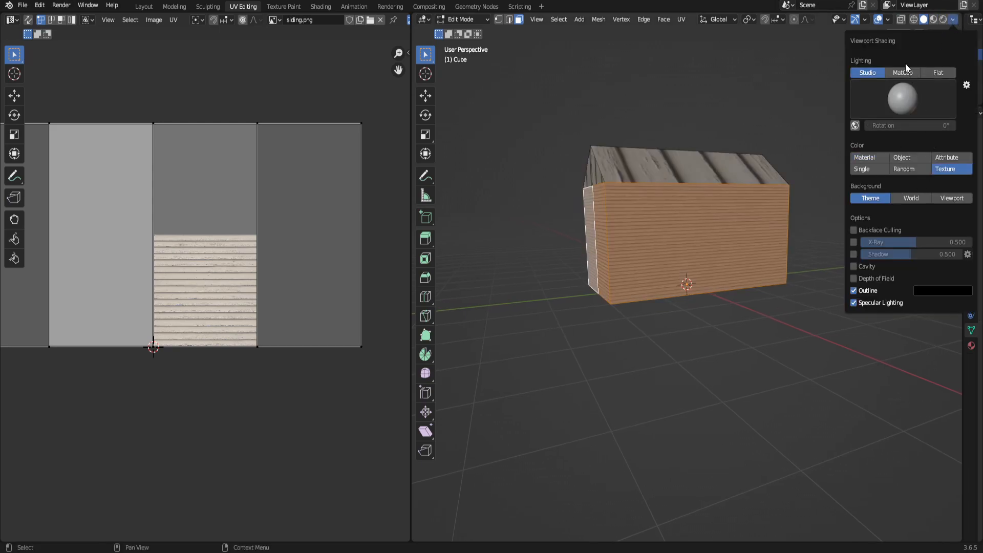
- Examine how the siding boards run along the walls and meet at the house's corner
{"action": "scroll", "coordinate": [630, 281], "scroll_direction": "up", "scroll_amount": 5}
{"action": "middle_click_drag", "start_coordinate": [635, 287], "coordinate": [631, 282]}
{"action": "scroll", "coordinate": [199, 290], "scroll_direction": "down", "scroll_amount": 4}
{"action": "middle_click_drag", "start_coordinate": [583, 255], "coordinate": [607, 269]}
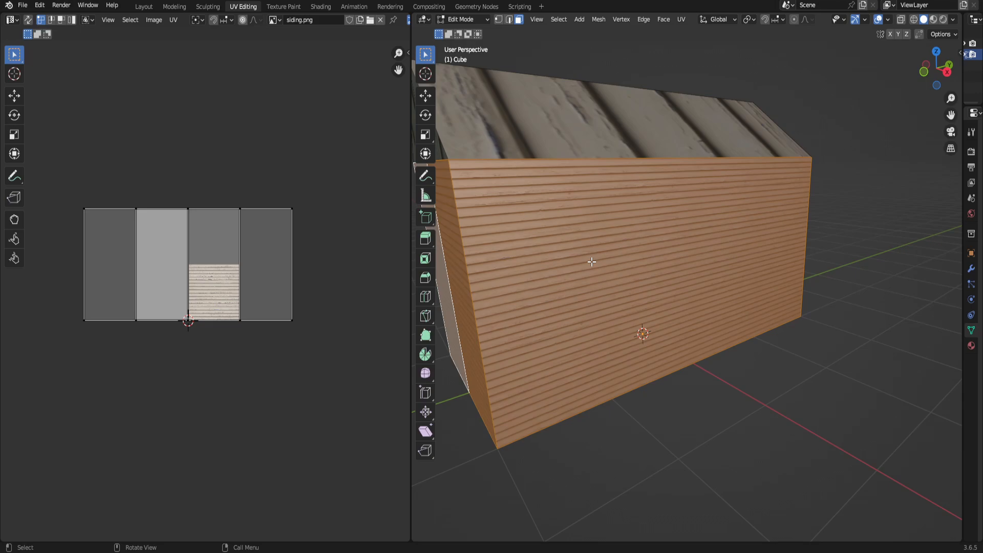
{"action": "middle_click_drag", "start_coordinate": [587, 261], "coordinate": [643, 266]}
{"action": "scroll", "coordinate": [637, 270], "scroll_direction": "up", "scroll_amount": 6}
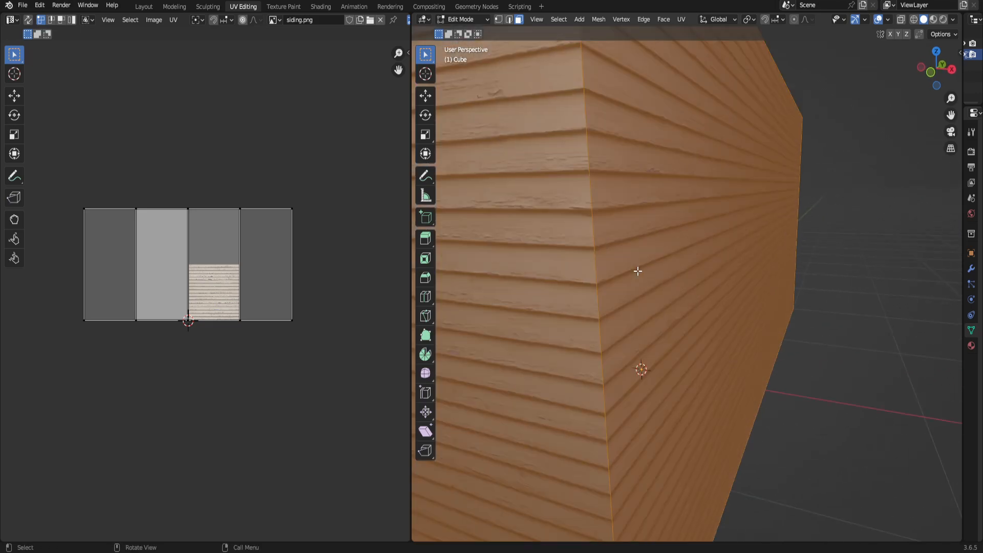
{"action": "scroll", "coordinate": [629, 265], "scroll_direction": "down", "scroll_amount": 6}
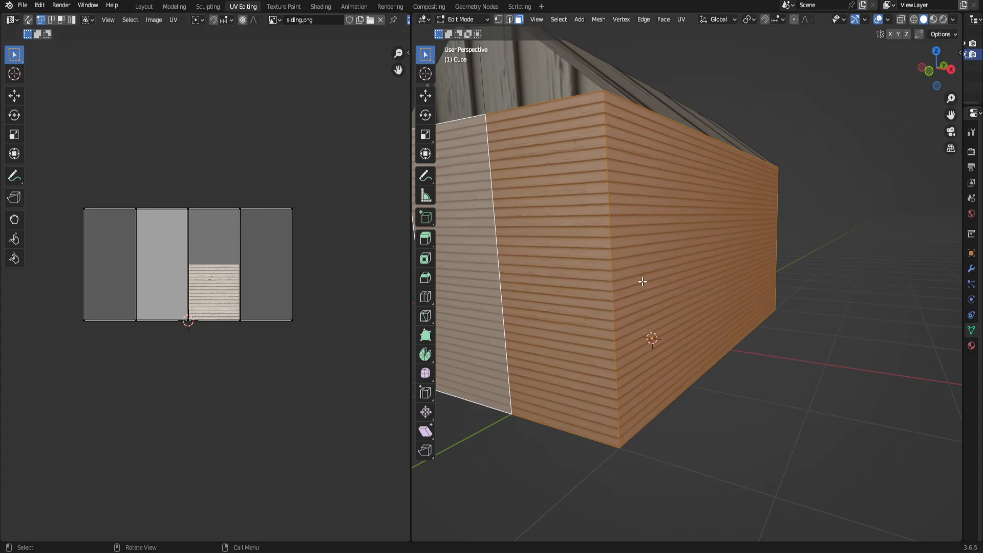
- Reapply the UVW Box mapping to the lower walls with a size of 2
{"action": "key", "text": "u"}
{"action": "mouse_move", "coordinate": [640, 360]}
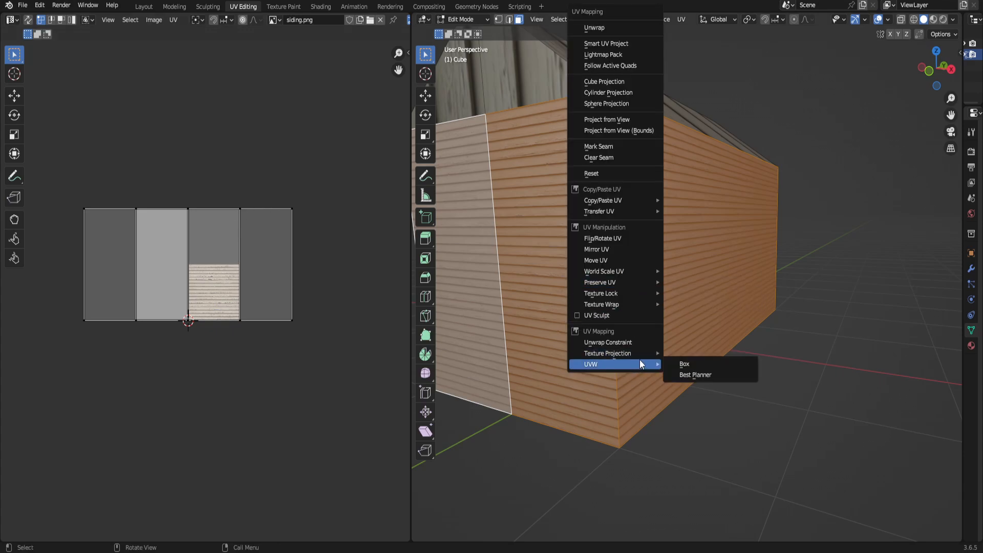
{"action": "left_click", "coordinate": [677, 359]}
{"action": "left_click", "coordinate": [462, 532]}
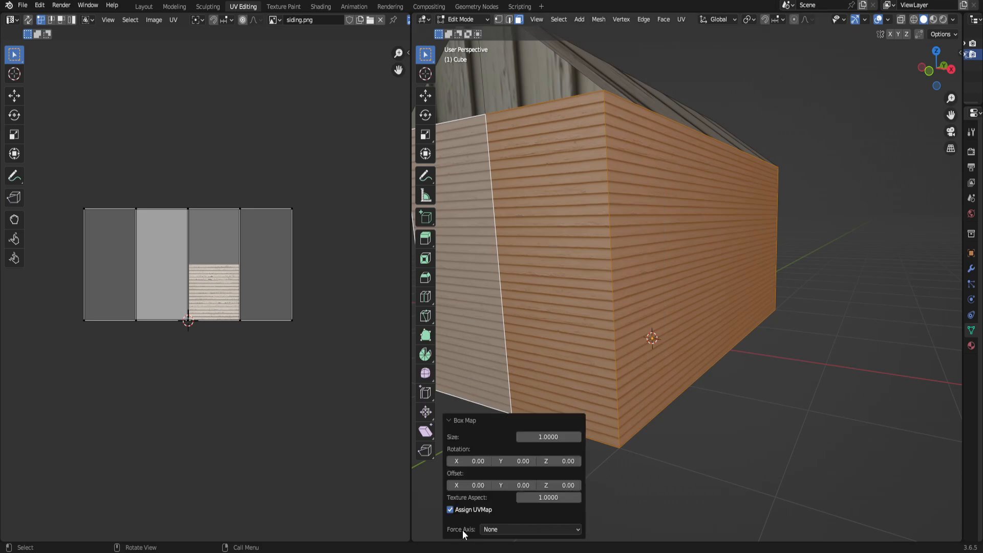
{"action": "left_click", "coordinate": [546, 435]}
{"action": "type", "text": "2"}
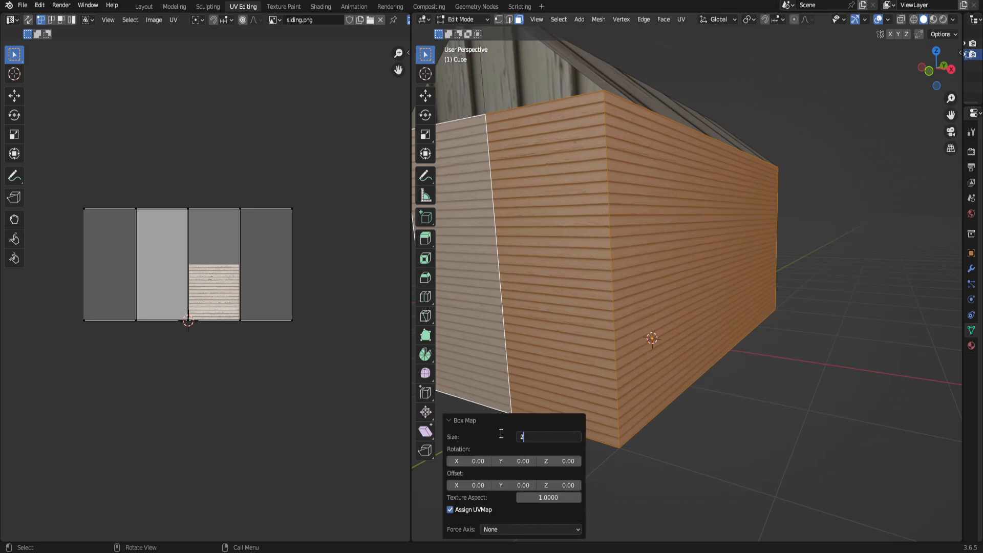
{"action": "key", "text": "Return"}
- Examine the siding's tiling in the UV layout and its scale on each side of the house
{"action": "scroll", "coordinate": [229, 313], "scroll_direction": "up", "scroll_amount": 3}
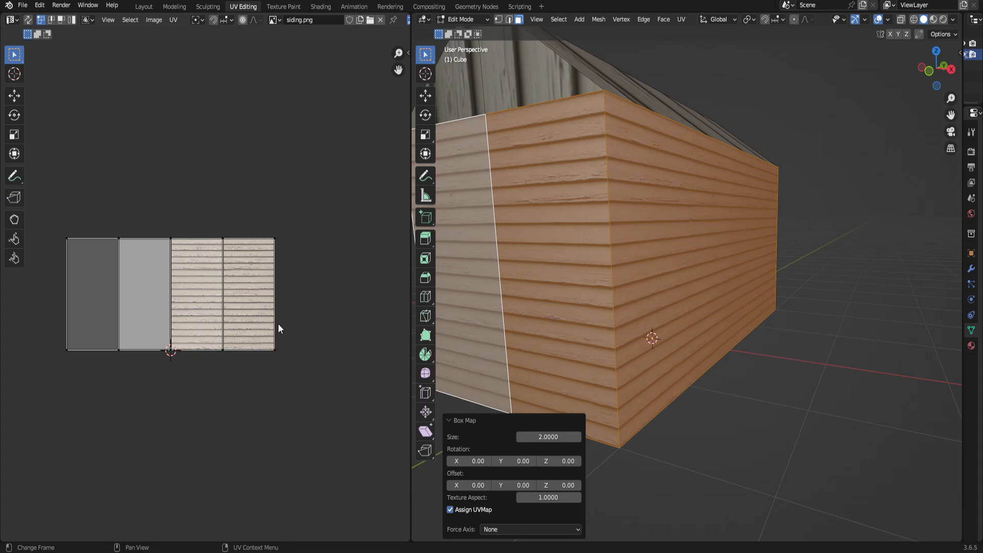
{"action": "scroll", "coordinate": [279, 328], "scroll_direction": "up", "scroll_amount": 1}
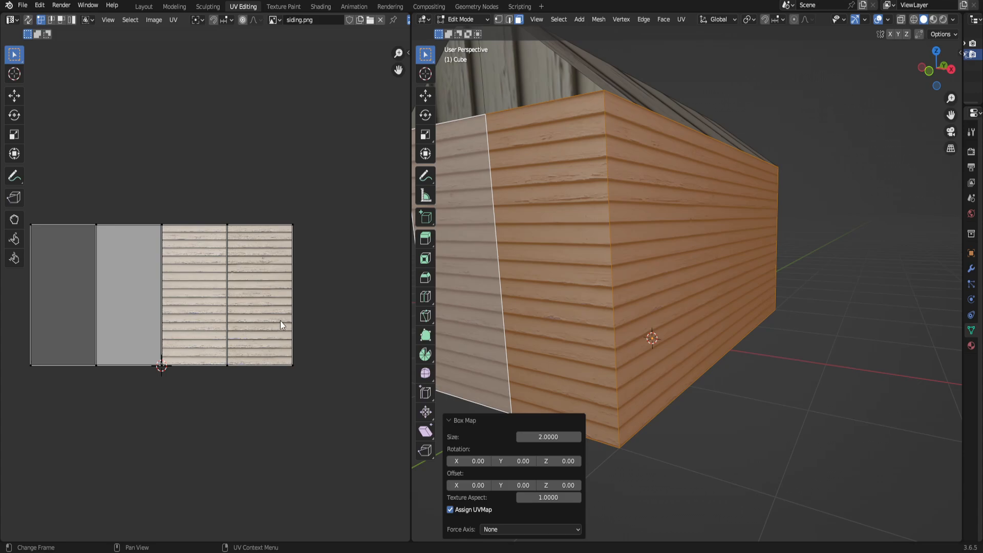
{"action": "scroll", "coordinate": [591, 215], "scroll_direction": "down", "scroll_amount": 3}
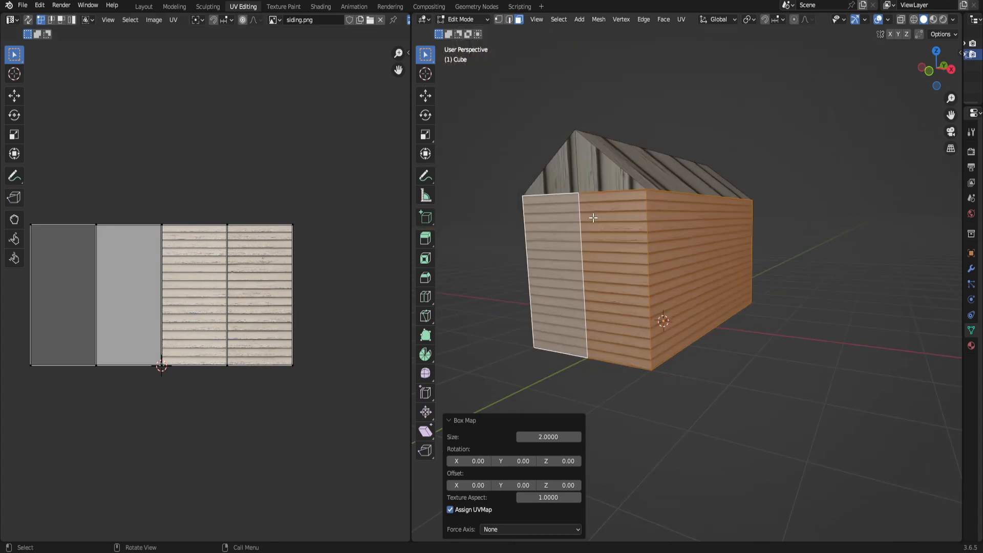
{"action": "middle_click_drag", "start_coordinate": [621, 234], "coordinate": [615, 246]}
{"action": "middle_click_drag", "start_coordinate": [602, 179], "coordinate": [742, 197]}
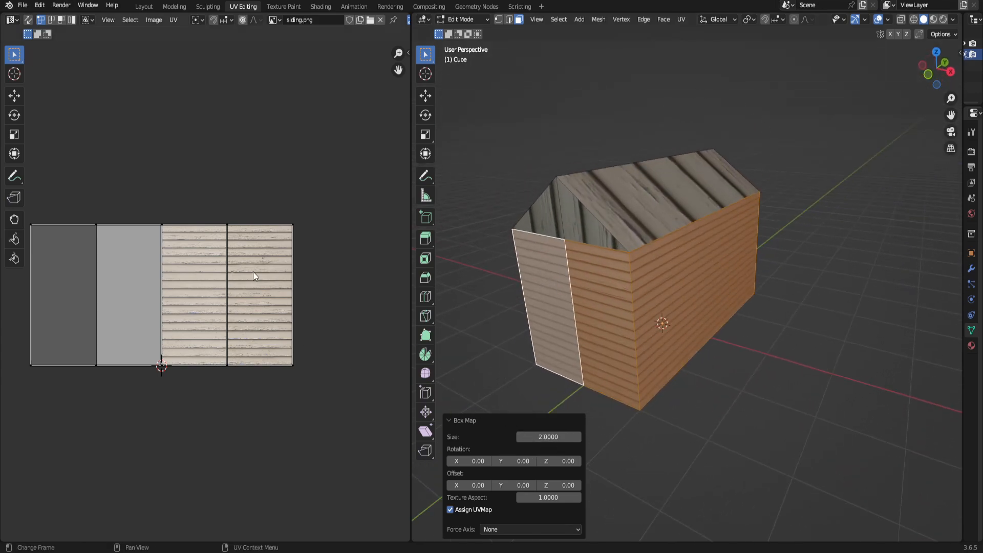
{"action": "scroll", "coordinate": [253, 271], "scroll_direction": "down", "scroll_amount": 1}
{"action": "middle_click_drag", "start_coordinate": [640, 235], "coordinate": [675, 235]}
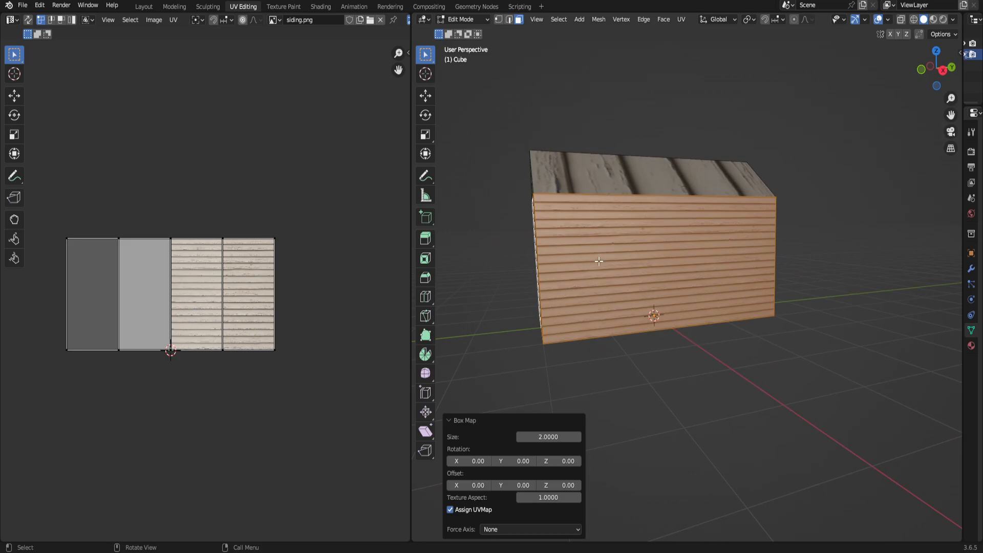
{"action": "scroll", "coordinate": [611, 224], "scroll_direction": "up", "scroll_amount": 2}
{"action": "middle_click_drag", "start_coordinate": [614, 233], "coordinate": [686, 245]}
{"action": "middle_click_drag", "start_coordinate": [555, 377], "coordinate": [908, 309]}
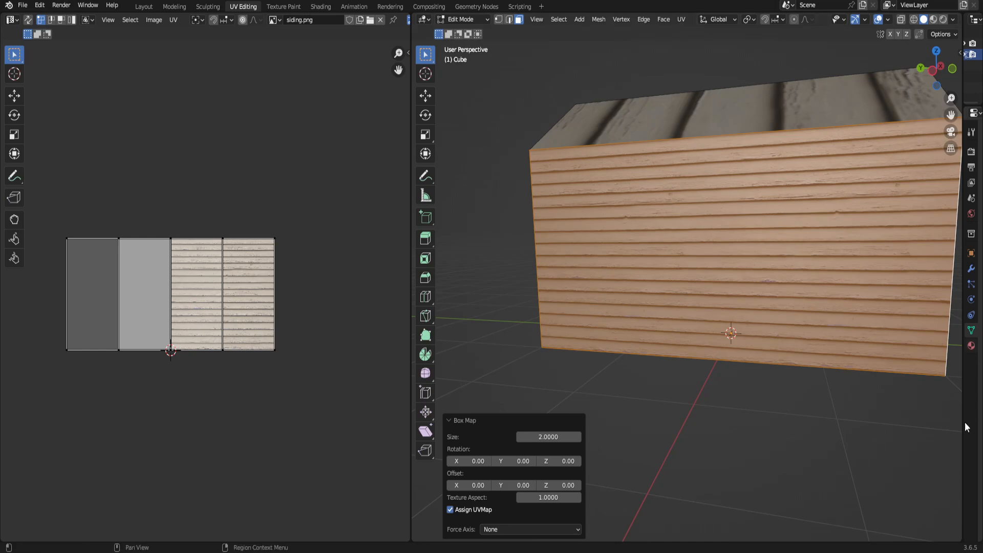
{"action": "scroll", "coordinate": [675, 284], "scroll_direction": "down", "scroll_amount": 3}
{"action": "middle_click_drag", "start_coordinate": [676, 285], "coordinate": [757, 338]}
- Switch to the Modeling workspace and clear the face selection
{"action": "left_click", "coordinate": [174, 6]}
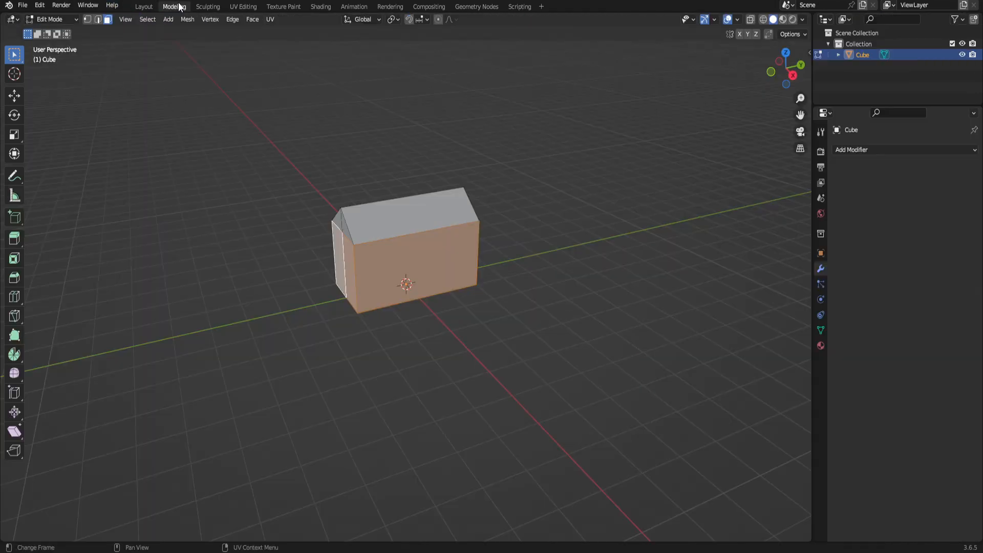
{"action": "left_click", "coordinate": [511, 371]}
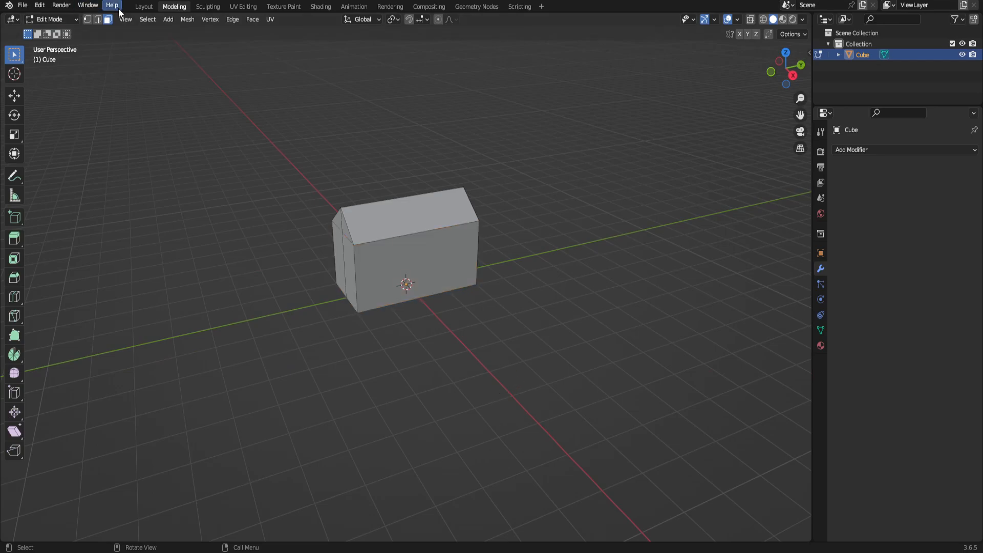
- Switch to the Layout workspace and add a second material to the house named sidingBare
{"action": "left_click", "coordinate": [145, 7]}
{"action": "middle_click_drag", "start_coordinate": [273, 200], "coordinate": [489, 310]}
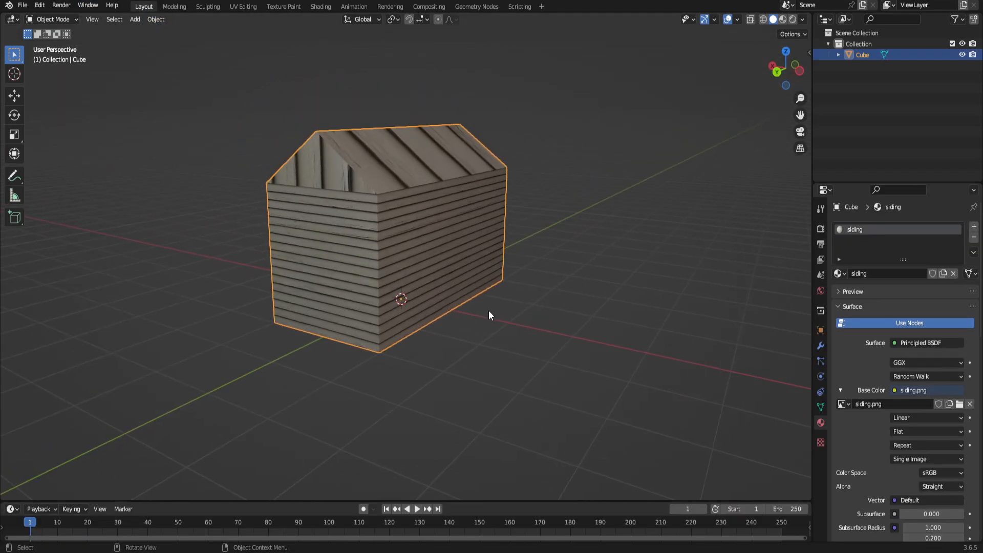
{"action": "scroll", "coordinate": [488, 310], "scroll_direction": "up", "scroll_amount": 6}
{"action": "middle_click_drag", "start_coordinate": [407, 226], "coordinate": [423, 247]}
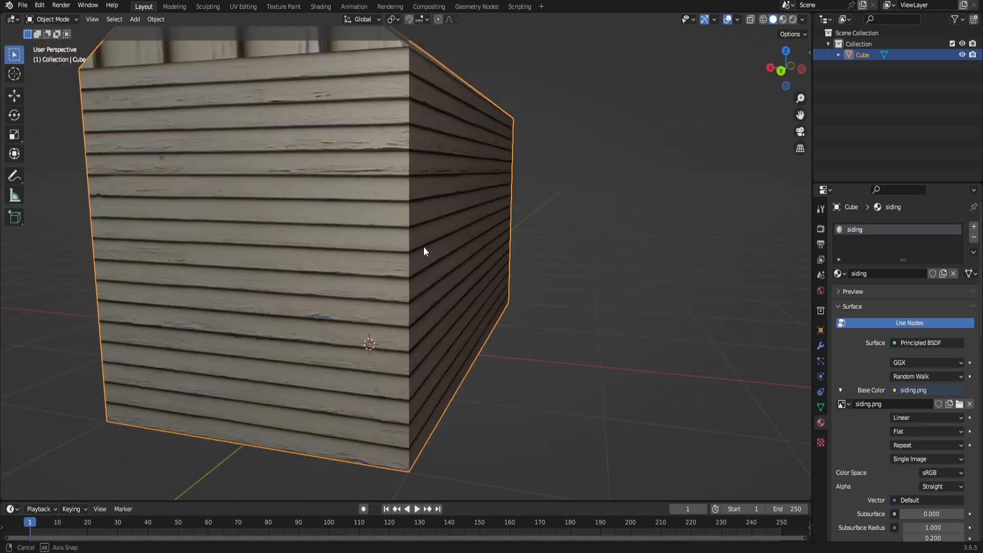
{"action": "scroll", "coordinate": [426, 252], "scroll_direction": "down", "scroll_amount": 6}
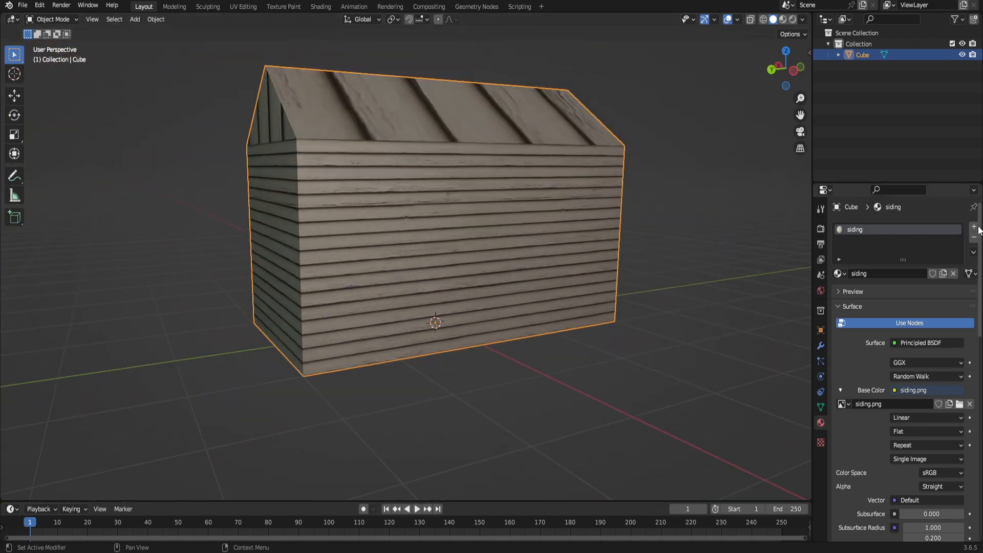
{"action": "left_click", "coordinate": [974, 226]}
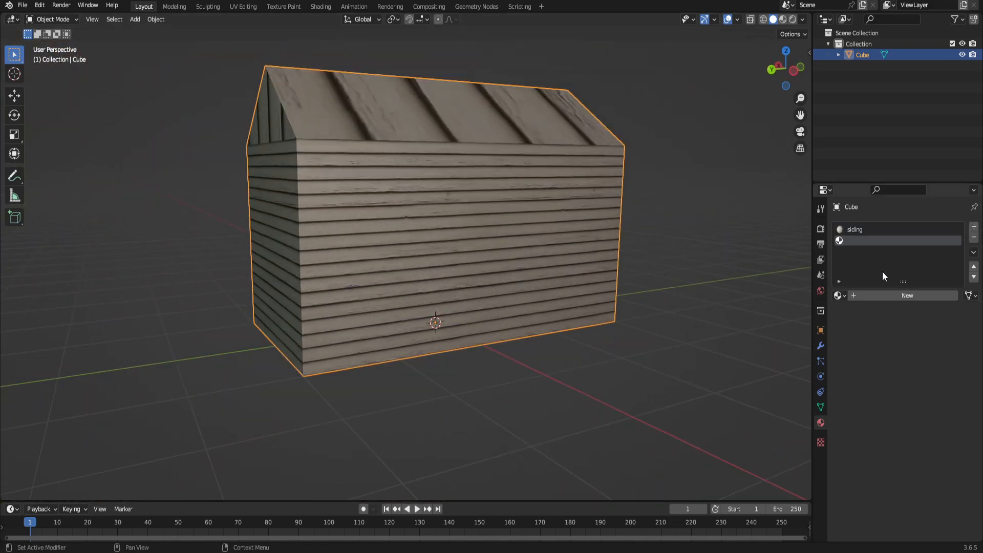
{"action": "left_click", "coordinate": [856, 295]}
{"action": "left_click", "coordinate": [856, 296]}
{"action": "type", "text": "si"}
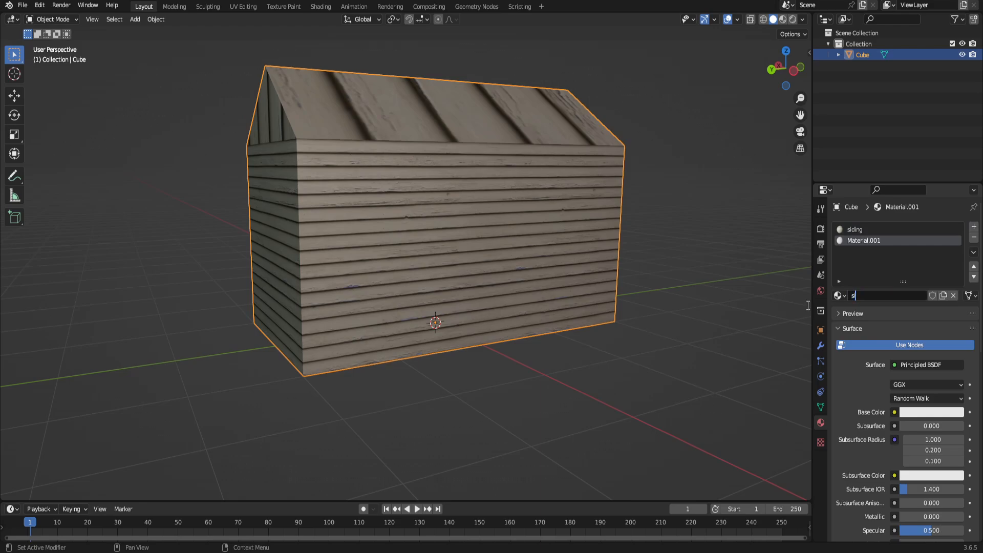
{"action": "type", "text": "dingBare"}
{"action": "key", "text": "Return"}
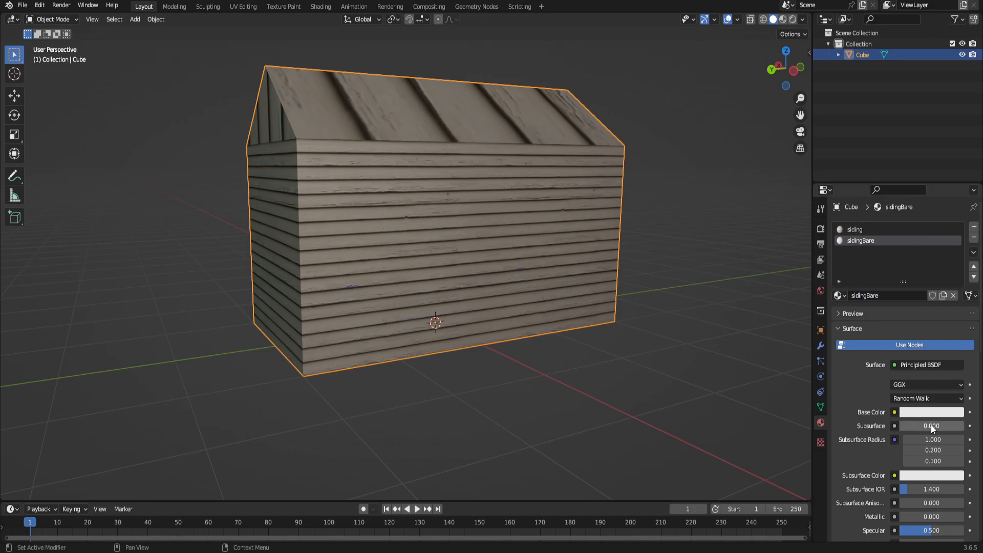
- Give sidingBare's Base Color an Image Texture and load sidingBare.png from the Teaching folder
{"action": "left_click", "coordinate": [895, 412]}
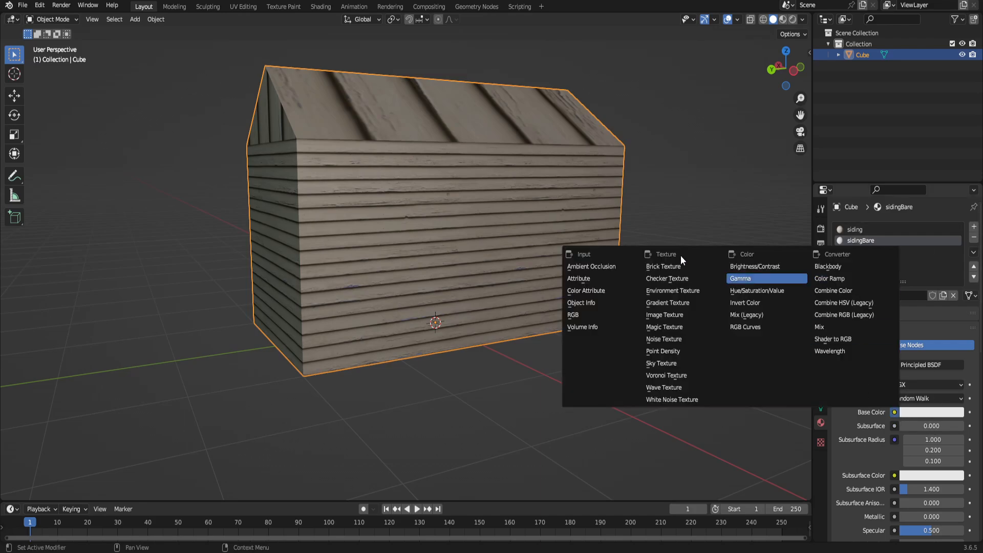
{"action": "left_click", "coordinate": [671, 315]}
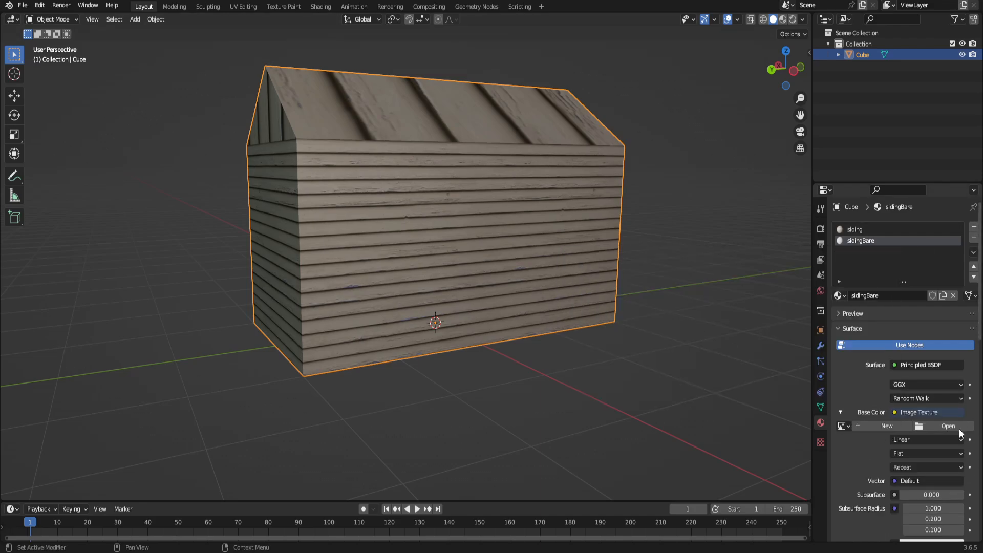
{"action": "left_click", "coordinate": [945, 426]}
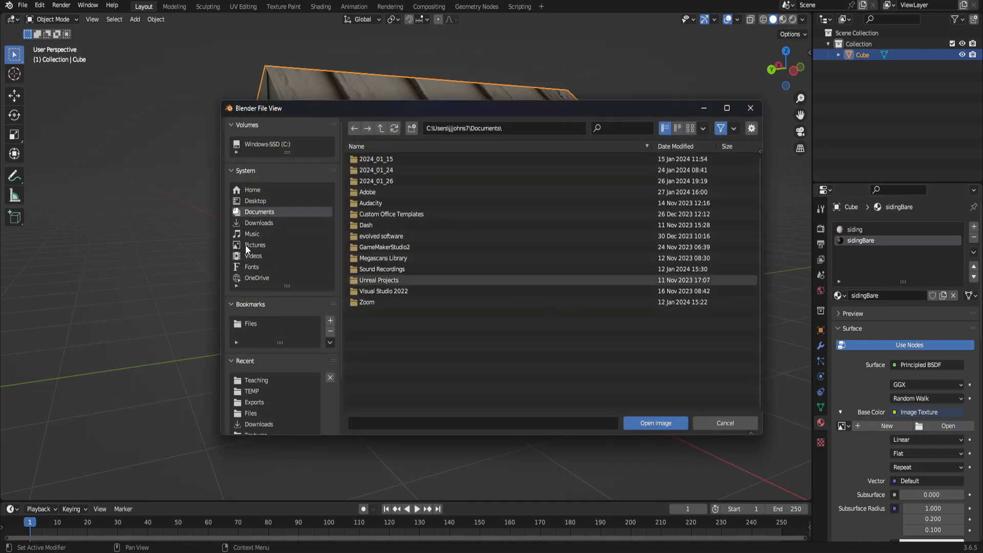
{"action": "left_click", "coordinate": [259, 380]}
{"action": "left_click", "coordinate": [377, 237]}
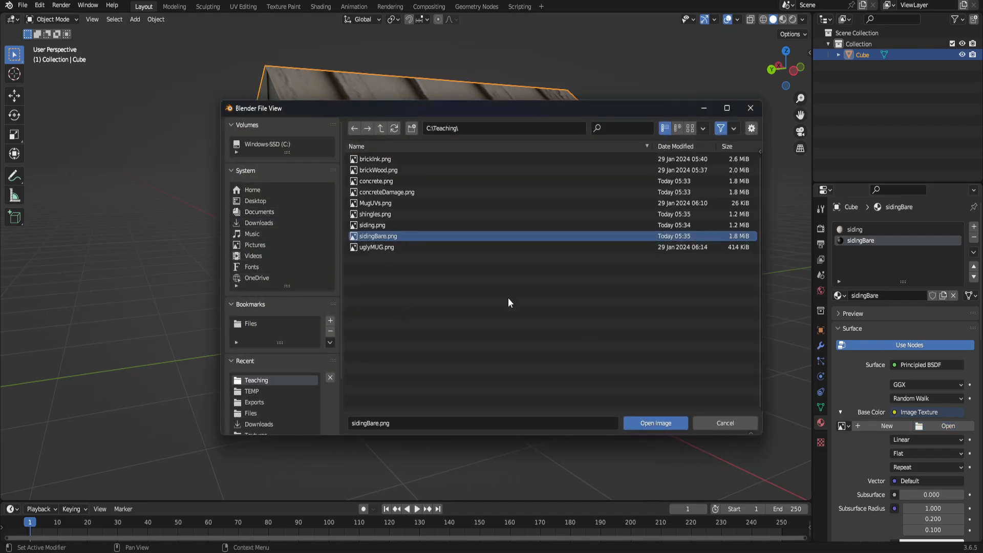
{"action": "left_click", "coordinate": [658, 424]}
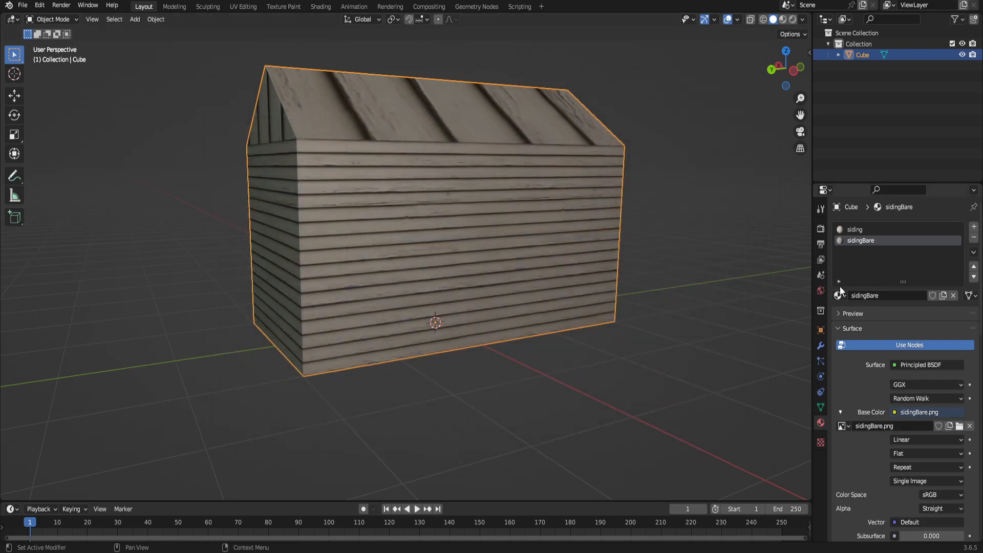
- Enter Edit Mode and cut an edge loop around the walls along the lower edge of the topmost siding board
{"action": "middle_click_drag", "start_coordinate": [596, 294], "coordinate": [606, 298]}
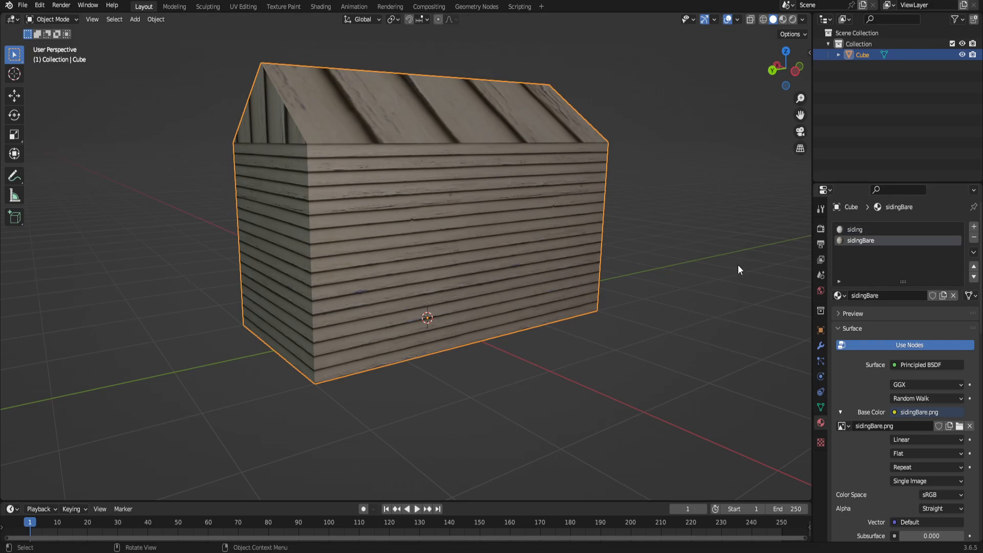
{"action": "key", "text": "Tab"}
{"action": "middle_click_drag", "start_coordinate": [525, 309], "coordinate": [454, 259]}
{"action": "scroll", "coordinate": [454, 273], "scroll_direction": "up", "scroll_amount": 2}
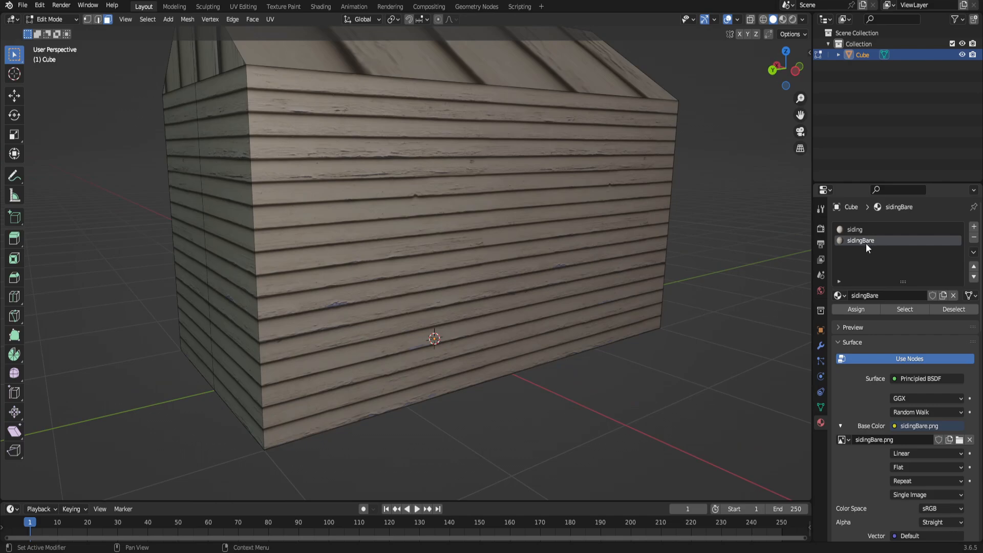
{"action": "middle_click_drag", "start_coordinate": [486, 279], "coordinate": [400, 292]}
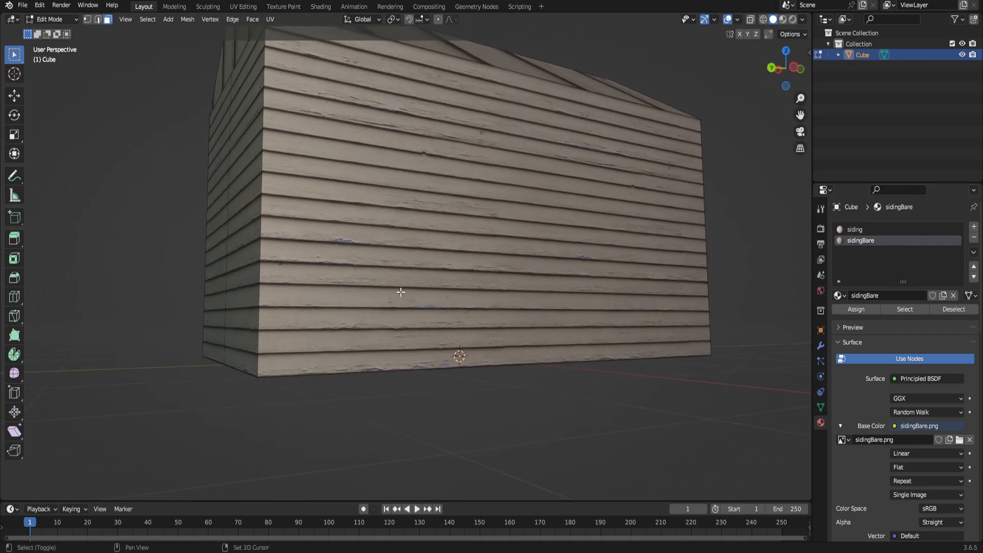
{"action": "middle_click_drag", "start_coordinate": [236, 331], "coordinate": [362, 195]}
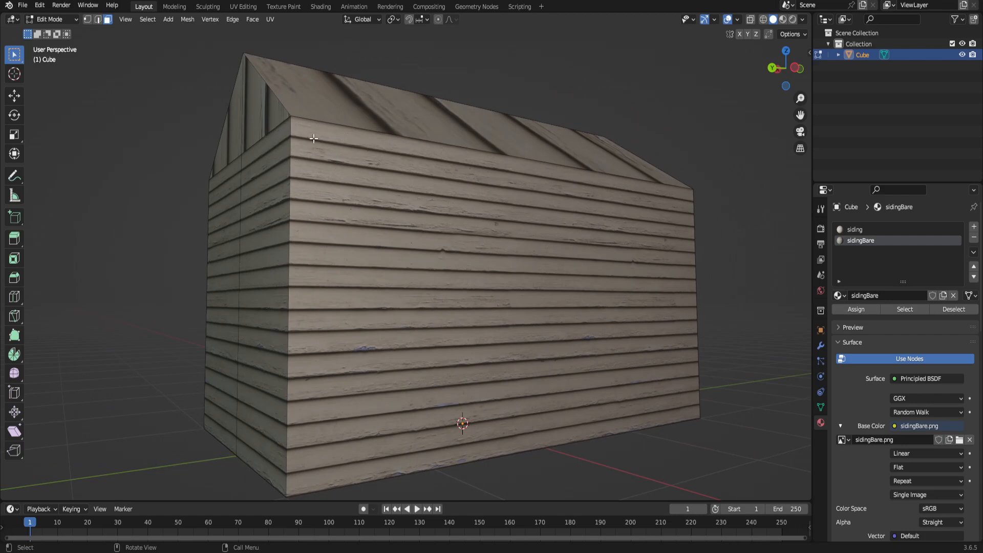
{"action": "key", "text": "ctrl+r"}
{"action": "left_click", "coordinate": [292, 154]}
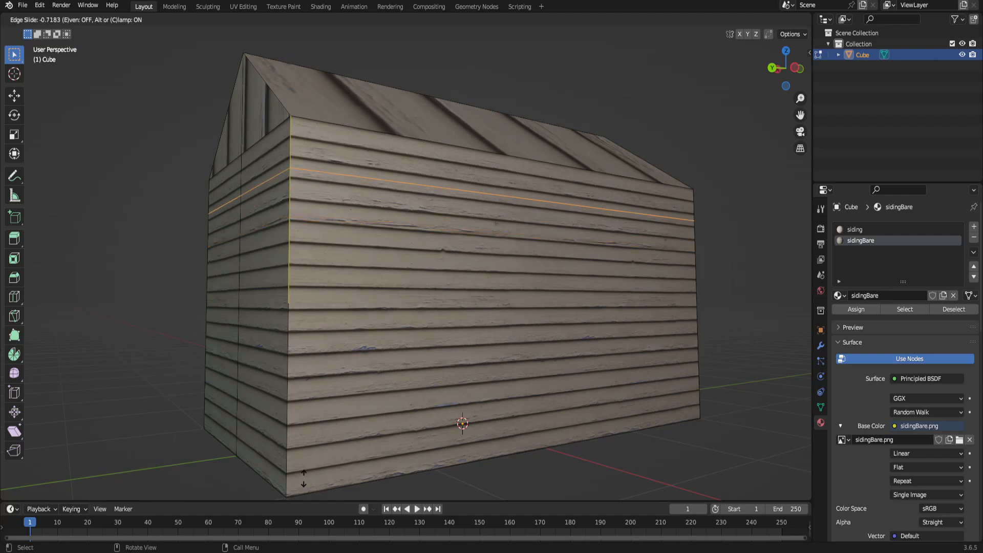
{"action": "left_click", "coordinate": [301, 445]}
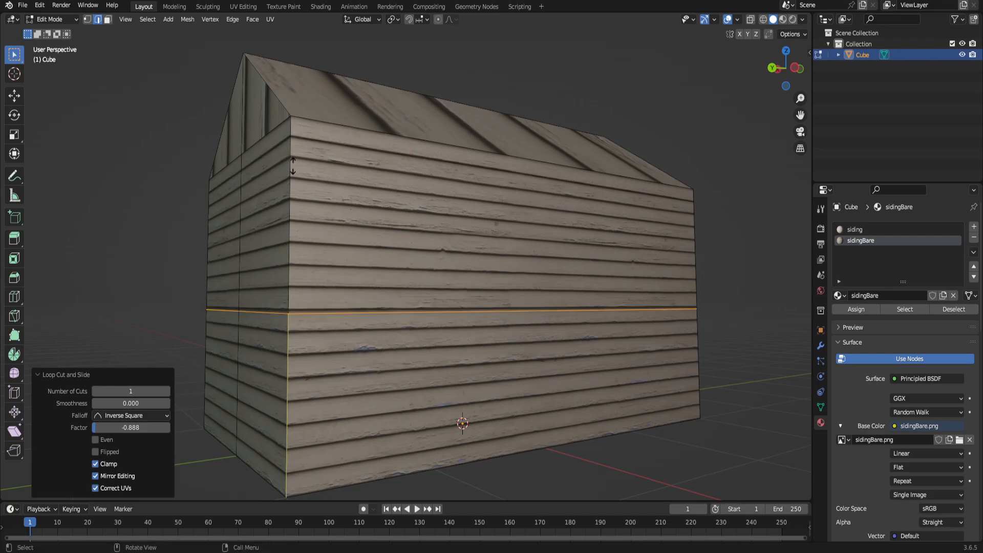
- Cut a second edge loop around the walls along the lower edge of the second siding board from the roof
{"action": "key", "text": "g"}
{"action": "key", "text": "g"}
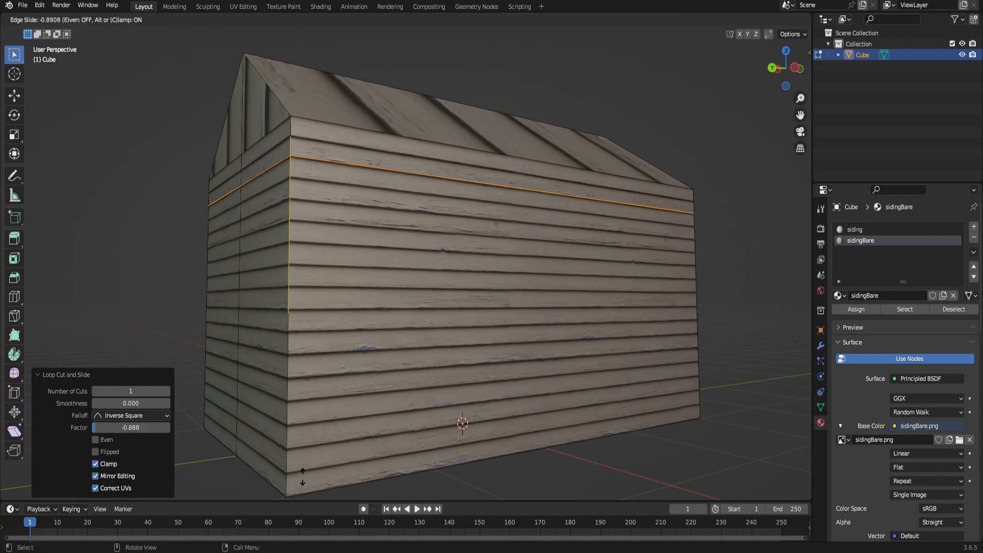
{"action": "left_click", "coordinate": [384, 508]}
{"action": "left_click", "coordinate": [648, 498]}
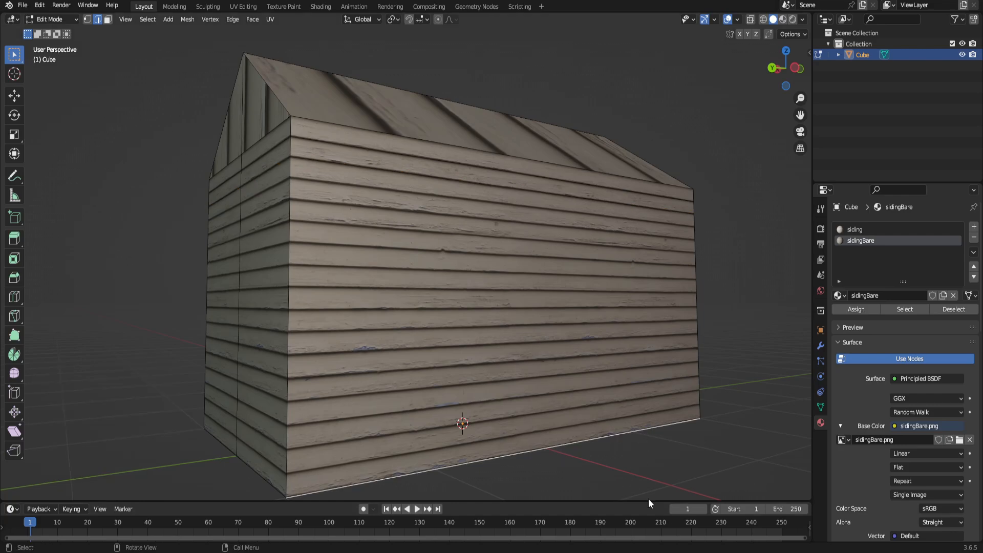
- Select the two narrow strip faces just under the roof on the long wall and assign the sidingBare material to them
{"action": "scroll", "coordinate": [446, 266], "scroll_direction": "up", "scroll_amount": 2}
{"action": "middle_click_drag", "start_coordinate": [446, 265], "coordinate": [276, 23]}
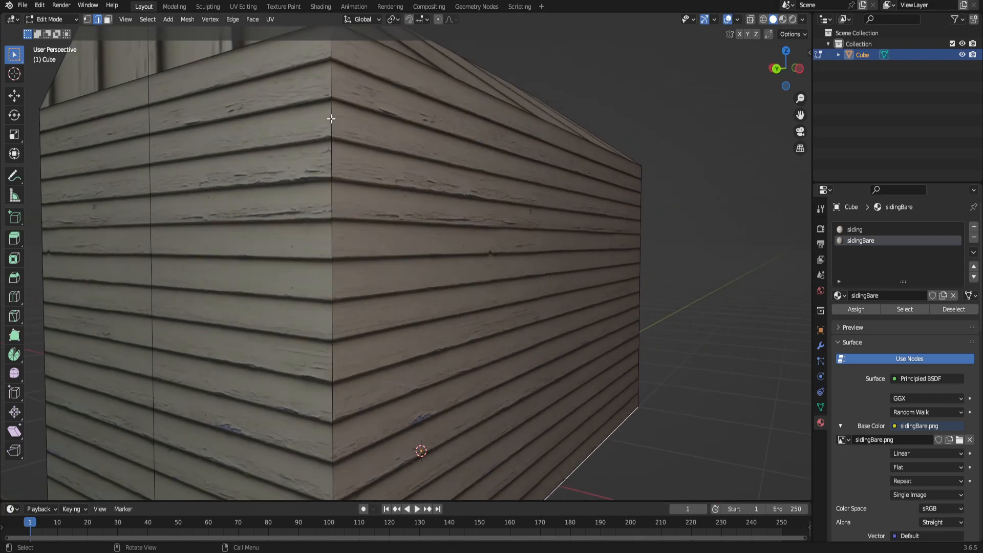
{"action": "mouse_move", "coordinate": [331, 119]}
{"action": "middle_mouse_down"}
{"action": "mouse_move", "coordinate": [486, 123]}
{"action": "mouse_move", "coordinate": [315, 114]}
{"action": "middle_mouse_up"}
{"action": "scroll", "coordinate": [329, 120], "scroll_direction": "down", "scroll_amount": 3}
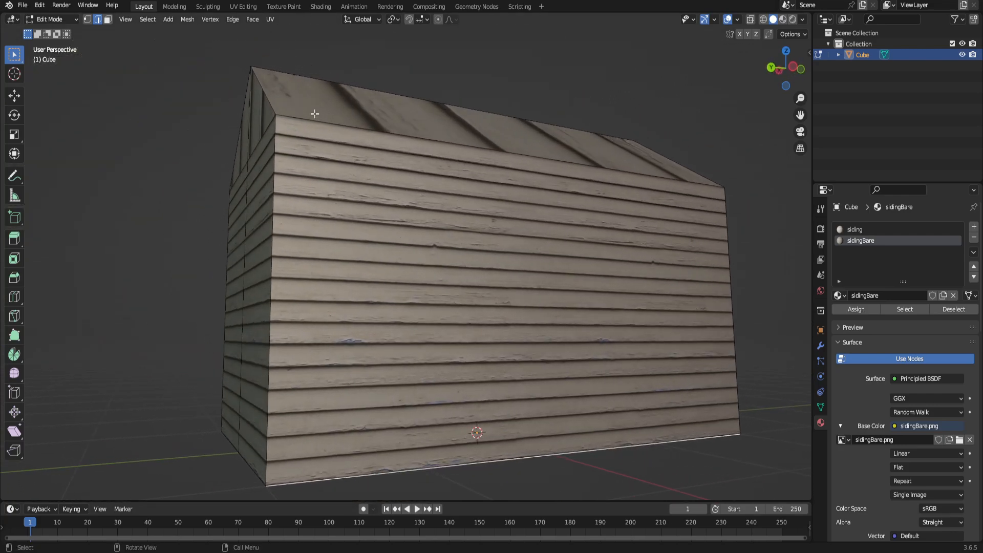
{"action": "key", "text": "3"}
{"action": "left_click", "coordinate": [289, 126]}
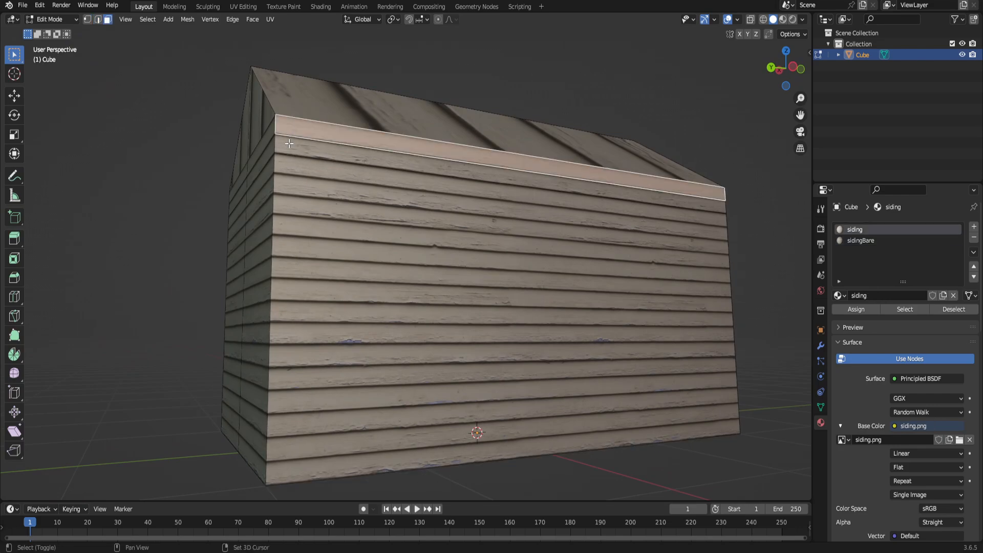
{"action": "left_click", "coordinate": [289, 145], "text": "shift"}
{"action": "middle_click_drag", "start_coordinate": [395, 231], "coordinate": [338, 241]}
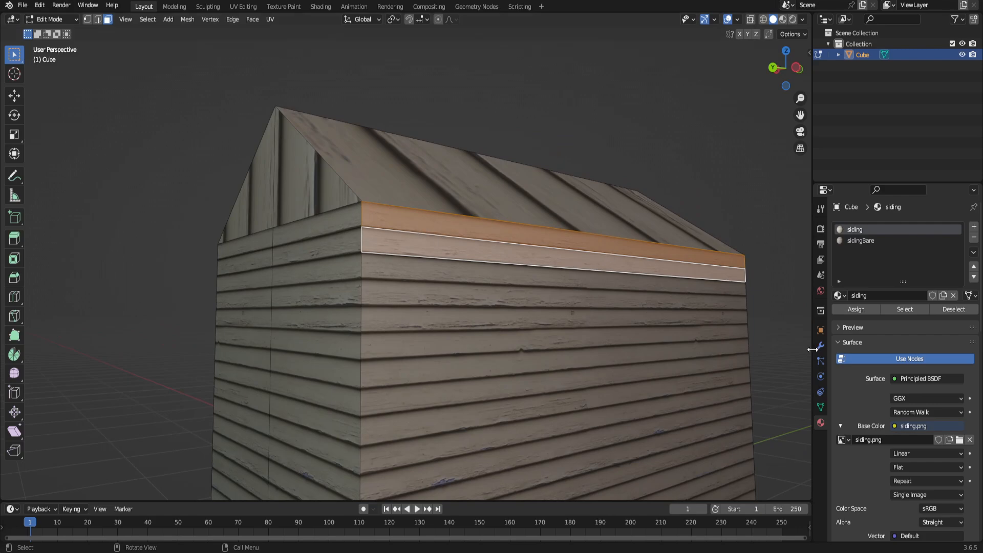
{"action": "left_click", "coordinate": [868, 242]}
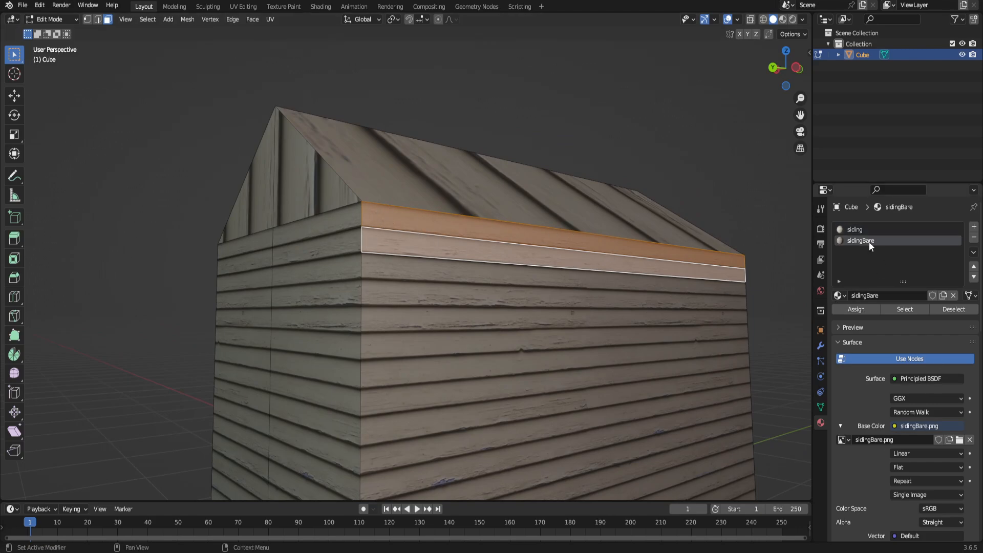
{"action": "left_click", "coordinate": [864, 309]}
- Clear the selection and examine how the bare-wood boards line up with the two strips and the siding below
{"action": "scroll", "coordinate": [491, 277], "scroll_direction": "up", "scroll_amount": 2}
{"action": "middle_click_drag", "start_coordinate": [492, 276], "coordinate": [476, 154]}
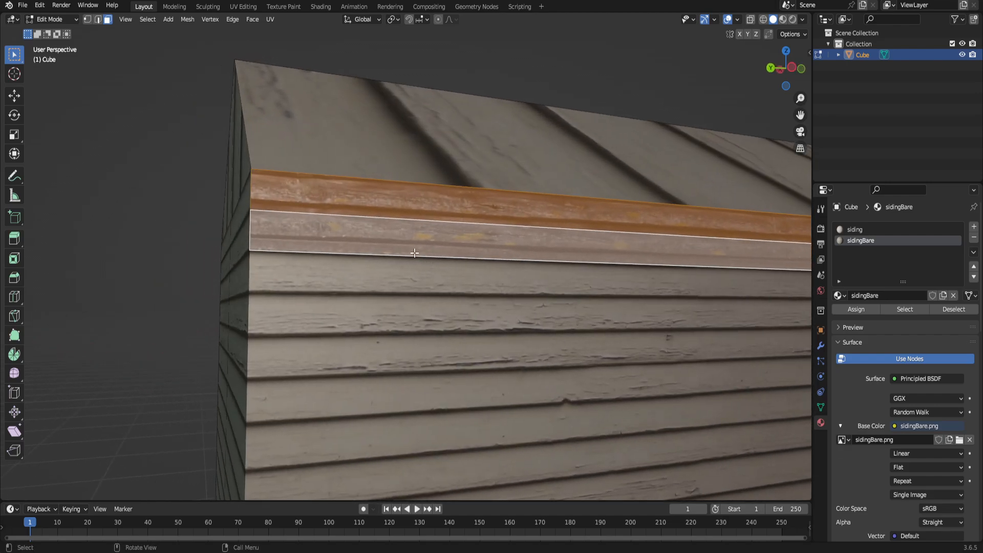
{"action": "scroll", "coordinate": [476, 153], "scroll_direction": "up", "scroll_amount": 2}
{"action": "scroll", "coordinate": [501, 62], "scroll_direction": "down", "scroll_amount": 2}
{"action": "left_click", "coordinate": [497, 47]}
{"action": "scroll", "coordinate": [493, 317], "scroll_direction": "down", "scroll_amount": 4}
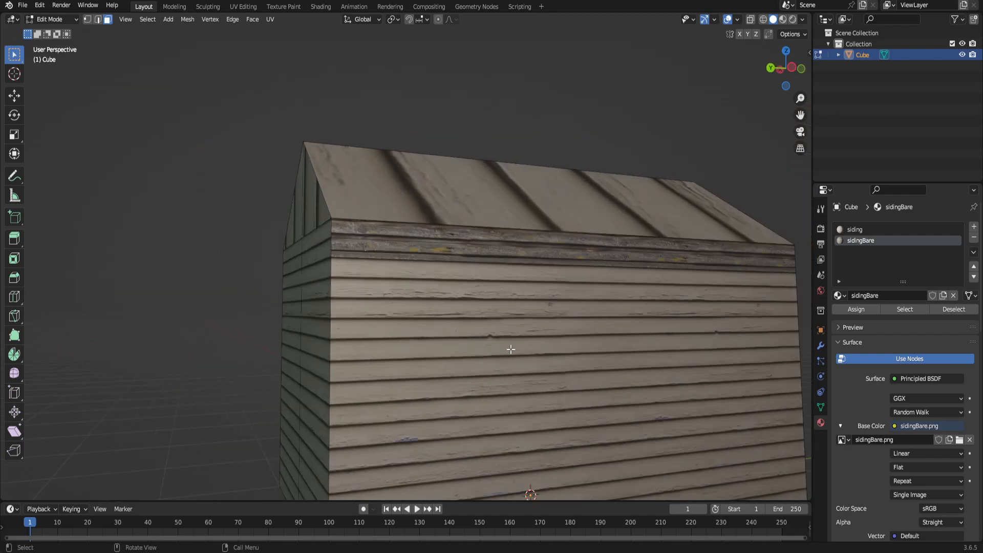
{"action": "scroll", "coordinate": [542, 371], "scroll_direction": "down", "scroll_amount": 2}
{"action": "scroll", "coordinate": [414, 265], "scroll_direction": "up", "scroll_amount": 3}
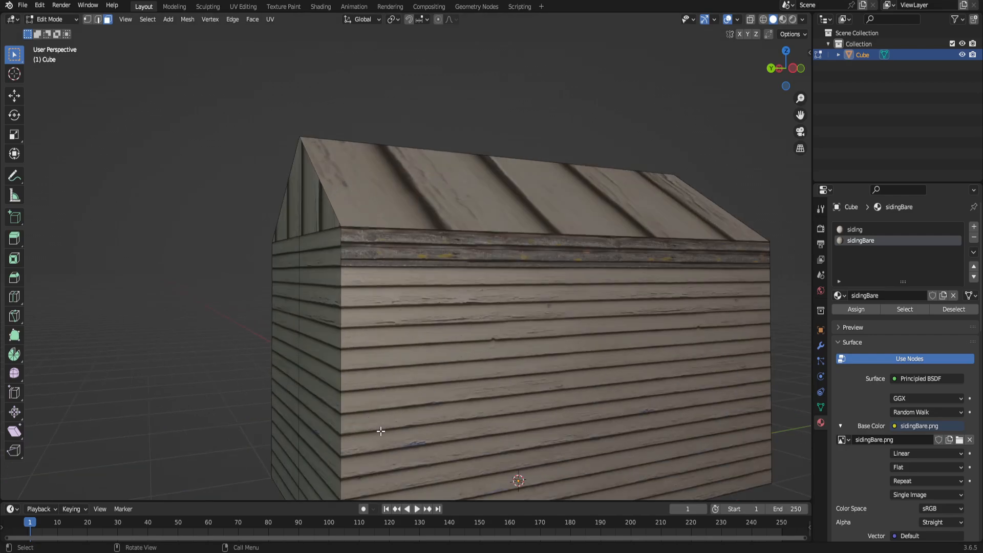
{"action": "scroll", "coordinate": [415, 317], "scroll_direction": "up", "scroll_amount": 3}
- Reselect the two bare-wood strips on the long wall and show their UVs in the UV Editing workspace
{"action": "left_click", "coordinate": [389, 220]}
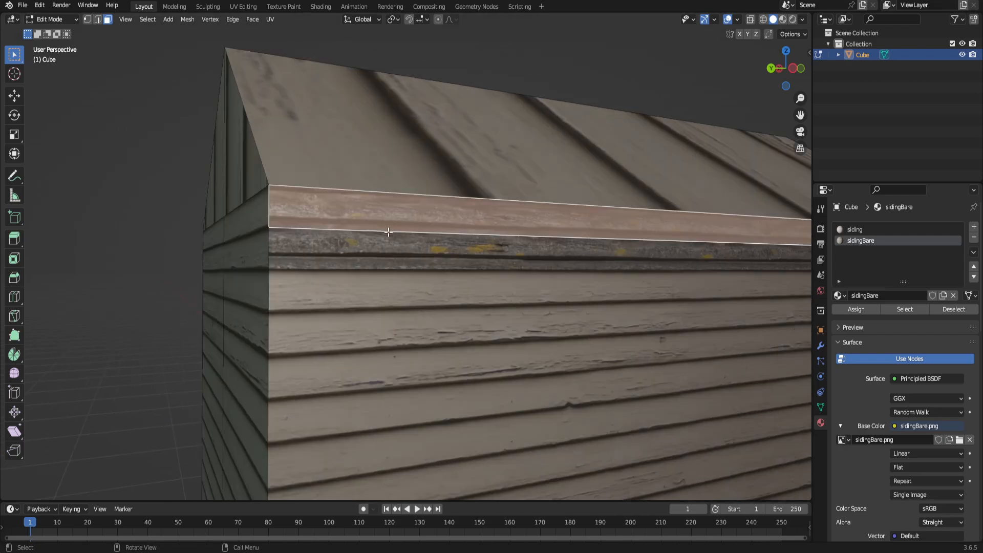
{"action": "left_click", "coordinate": [381, 252], "text": "shift"}
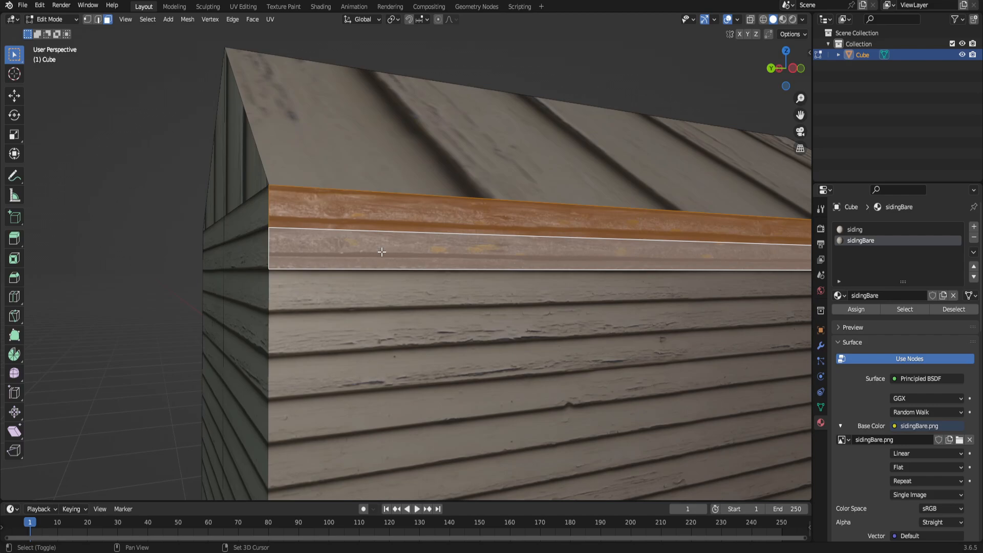
{"action": "left_click", "coordinate": [246, 8]}
{"action": "scroll", "coordinate": [737, 186], "scroll_direction": "up", "scroll_amount": 3}
{"action": "middle_click_drag", "start_coordinate": [740, 185], "coordinate": [711, 311], "text": "shift"}
{"action": "scroll", "coordinate": [710, 310], "scroll_direction": "up", "scroll_amount": 3}
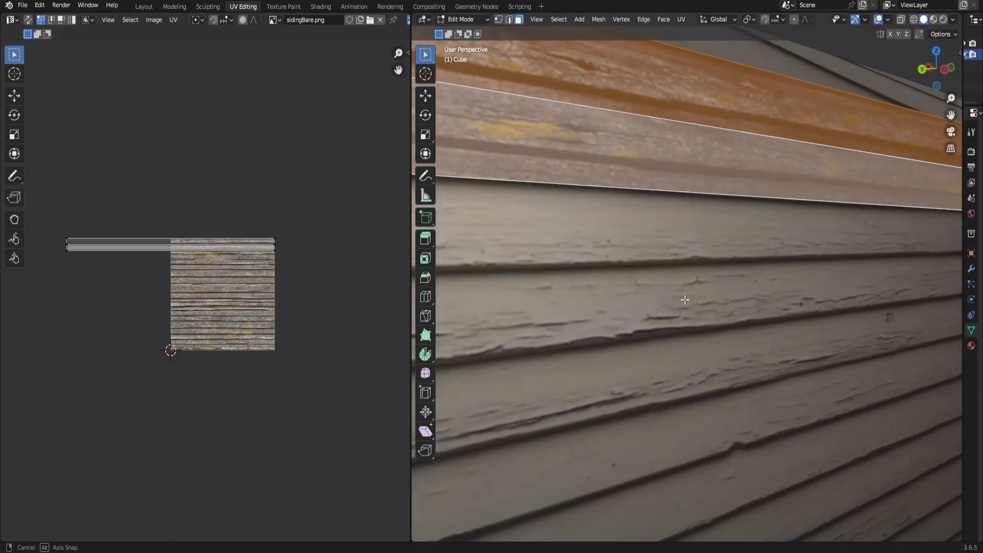
{"action": "scroll", "coordinate": [684, 300], "scroll_direction": "down", "scroll_amount": 2}
{"action": "middle_click_drag", "start_coordinate": [615, 276], "coordinate": [630, 274]}
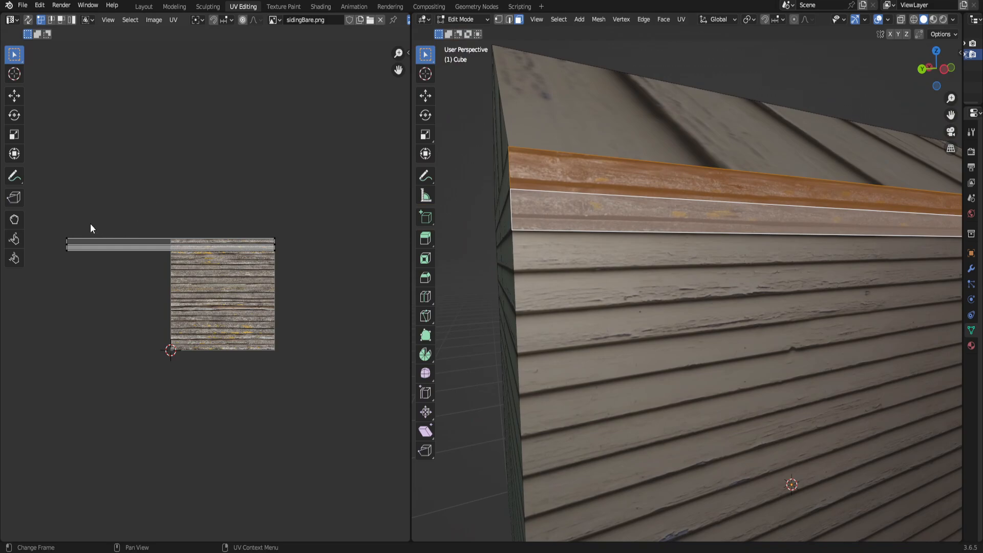
- Select both strips' UVs and move them down about 0.43 along Y to line up with whole boards in sidingBare.png
{"action": "left_click_drag", "start_coordinate": [49, 218], "coordinate": [314, 261]}
{"action": "scroll", "coordinate": [188, 244], "scroll_direction": "up", "scroll_amount": 6}
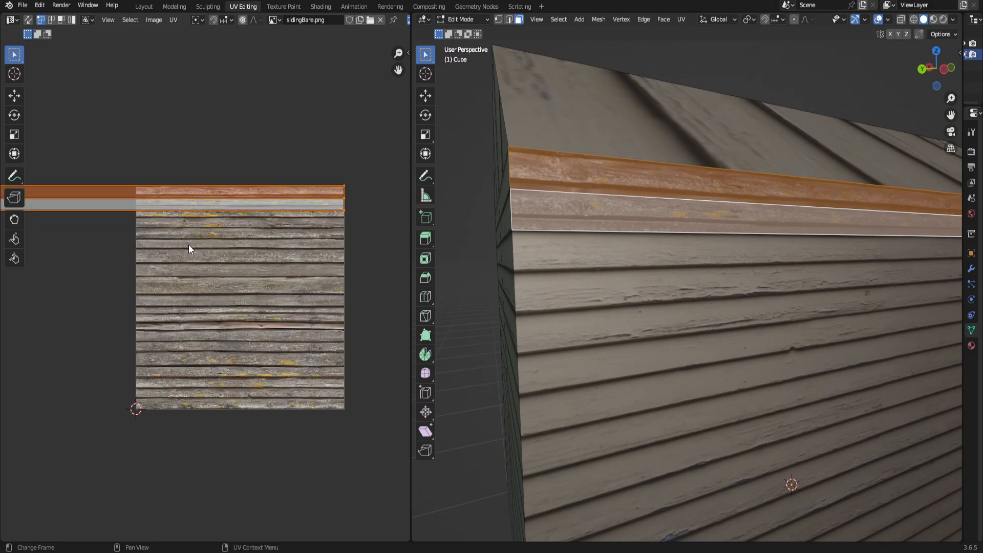
{"action": "middle_click_drag", "start_coordinate": [192, 244], "coordinate": [184, 385]}
{"action": "scroll", "coordinate": [177, 279], "scroll_direction": "up", "scroll_amount": 1}
{"action": "scroll", "coordinate": [177, 279], "scroll_direction": "down", "scroll_amount": 1}
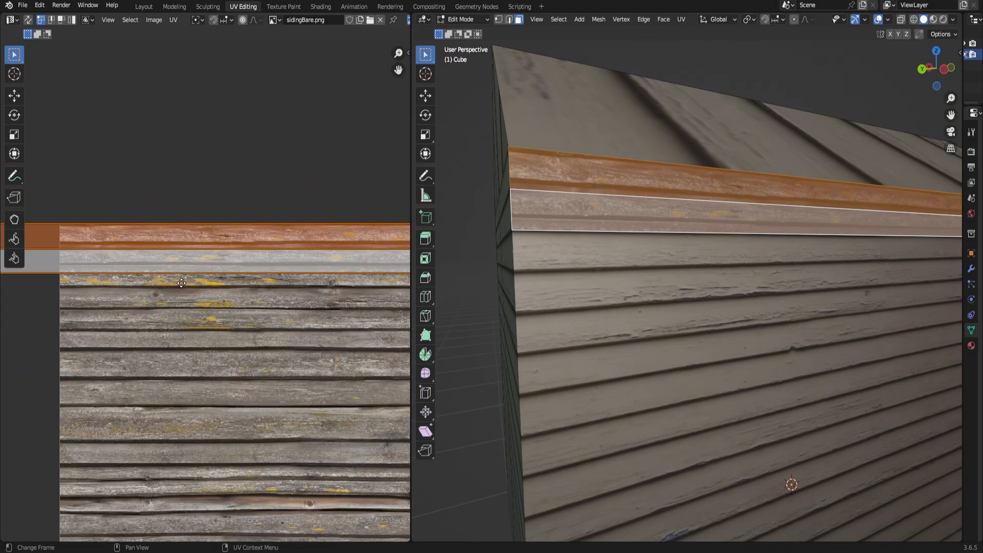
{"action": "middle_click_drag", "start_coordinate": [184, 300], "coordinate": [185, 213]}
{"action": "scroll", "coordinate": [185, 213], "scroll_direction": "down", "scroll_amount": 3}
{"action": "key", "text": "g"}
{"action": "key", "text": "y"}
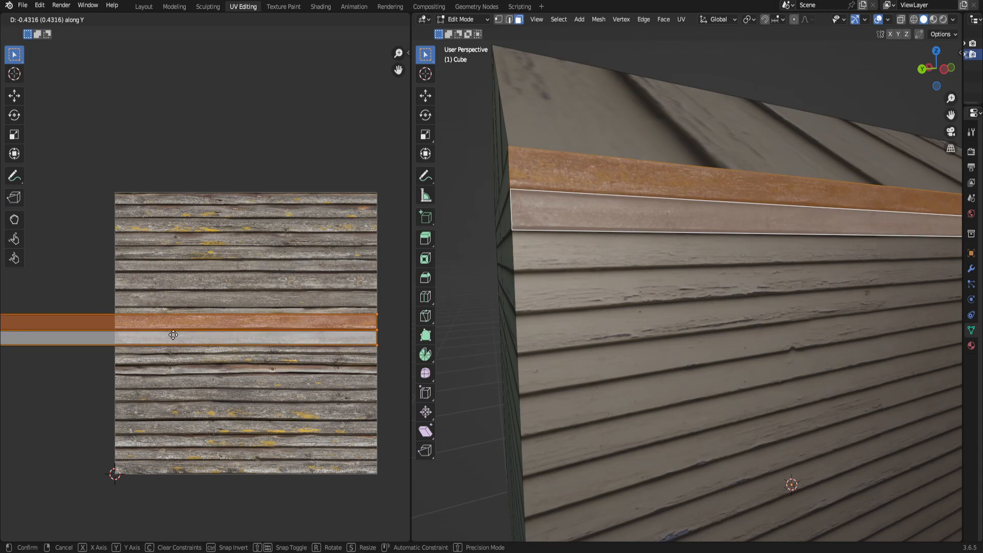
{"action": "left_click", "coordinate": [173, 334]}
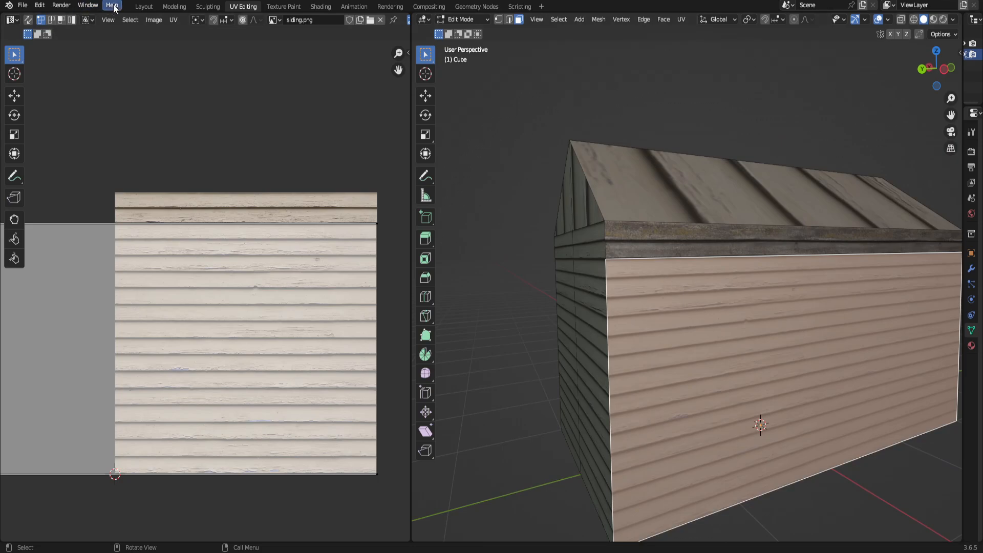
- Return to the Layout workspace and examine the two bare-wood strips under the roof of the house
{"action": "left_click", "coordinate": [143, 7]}
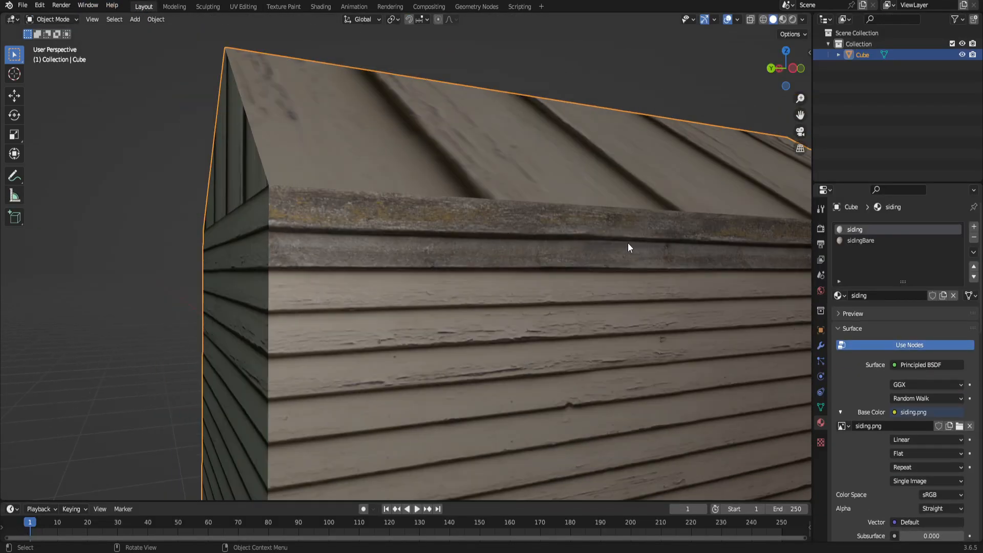
{"action": "scroll", "coordinate": [629, 250], "scroll_direction": "down", "scroll_amount": 4}
{"action": "mouse_move", "coordinate": [645, 315]}
{"action": "middle_mouse_down"}
{"action": "mouse_move", "coordinate": [617, 306]}
{"action": "mouse_move", "coordinate": [627, 315]}
{"action": "middle_mouse_up"}
{"action": "scroll", "coordinate": [617, 306], "scroll_direction": "down", "scroll_amount": 3}
{"action": "scroll", "coordinate": [510, 277], "scroll_direction": "up", "scroll_amount": 3}
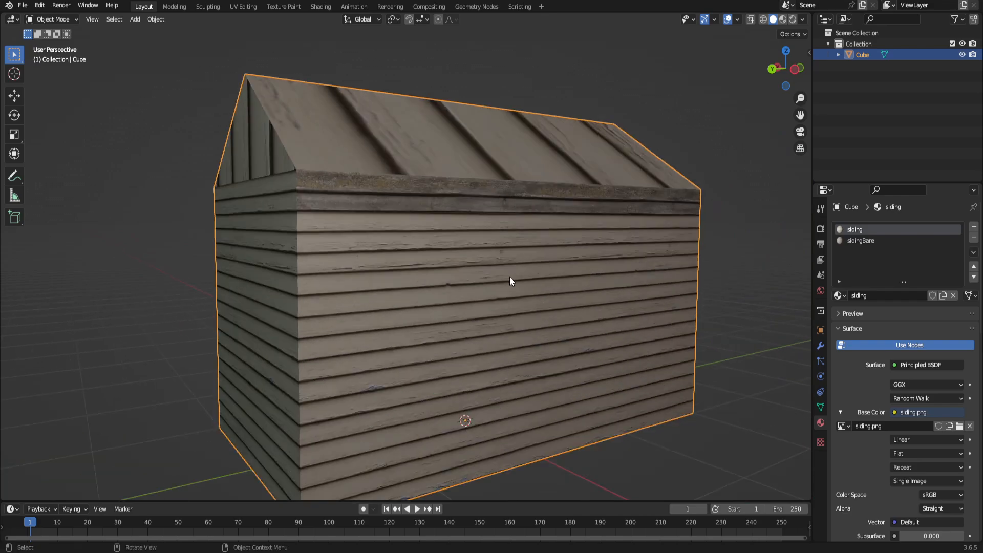
{"action": "scroll", "coordinate": [510, 280], "scroll_direction": "up", "scroll_amount": 1}
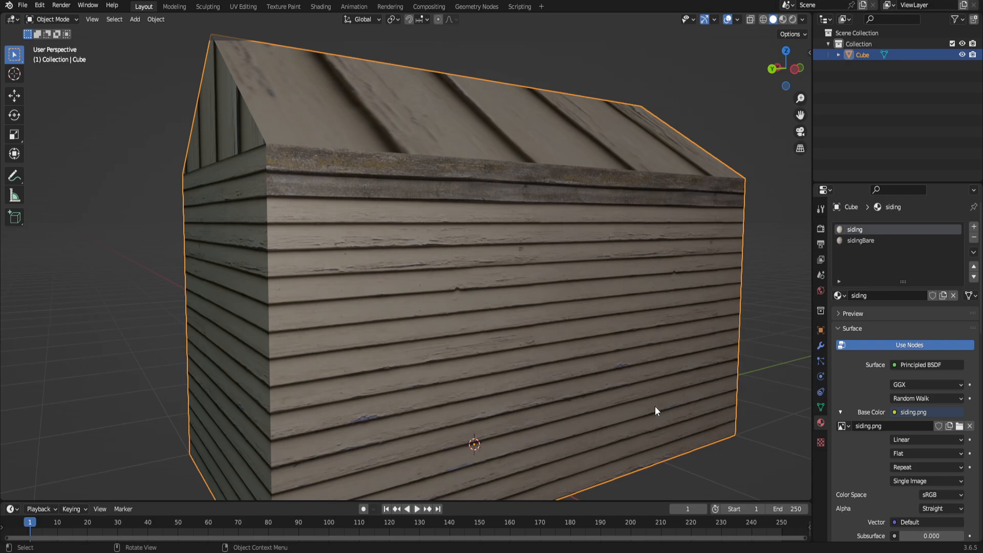
- Clear the selection in Edit Mode and add an edge loop just below the joint between the two bare-wood strips
{"action": "key", "text": "Tab"}
{"action": "scroll", "coordinate": [563, 358], "scroll_direction": "down", "scroll_amount": 4}
{"action": "key", "text": "alt+a"}
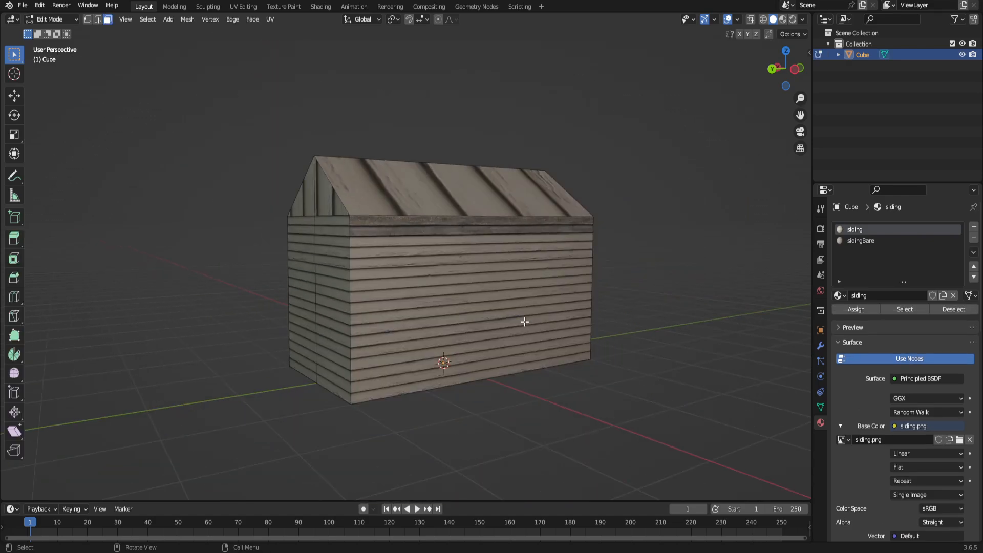
{"action": "scroll", "coordinate": [506, 294], "scroll_direction": "up", "scroll_amount": 3}
{"action": "middle_click_drag", "start_coordinate": [502, 290], "coordinate": [574, 238]}
{"action": "scroll", "coordinate": [475, 308], "scroll_direction": "up", "scroll_amount": 5}
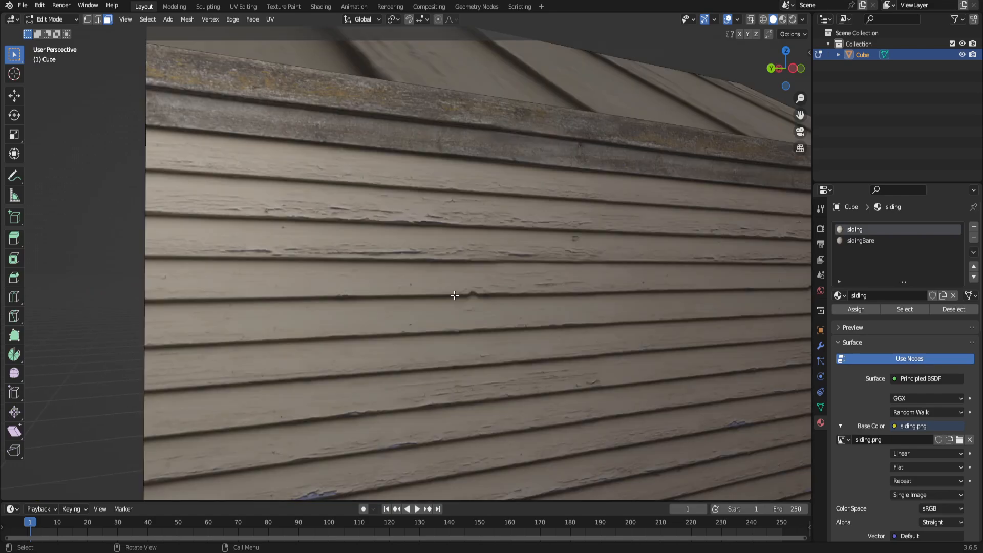
{"action": "scroll", "coordinate": [452, 285], "scroll_direction": "down", "scroll_amount": 6}
{"action": "middle_click_drag", "start_coordinate": [446, 274], "coordinate": [454, 242]}
{"action": "scroll", "coordinate": [380, 238], "scroll_direction": "up", "scroll_amount": 4}
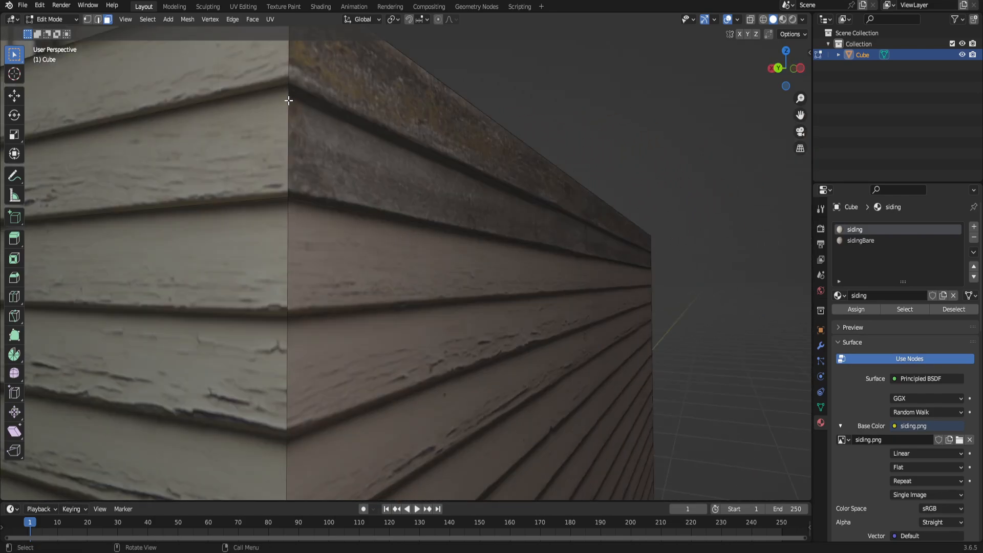
{"action": "key", "text": "ctrl+r"}
{"action": "left_click", "coordinate": [287, 169]}
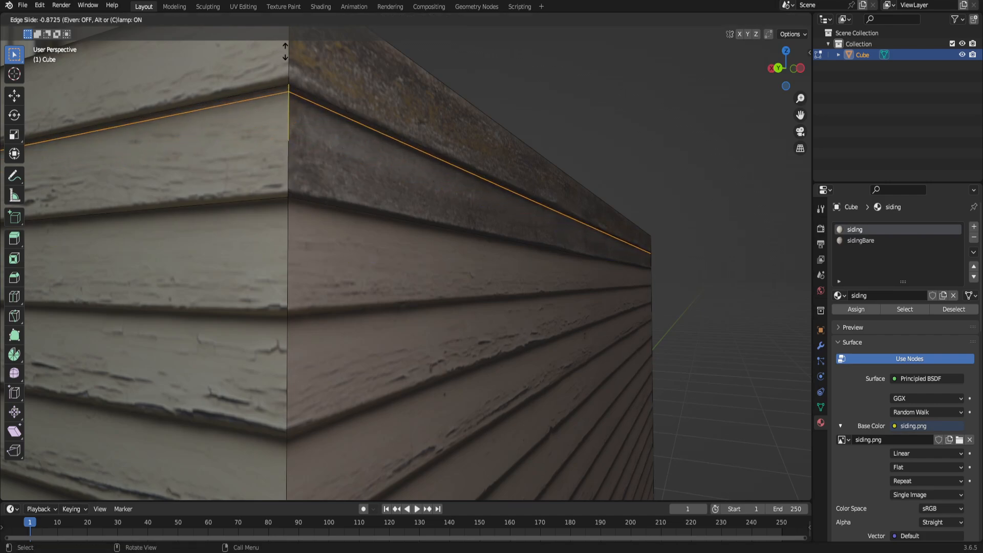
{"action": "left_click", "coordinate": [285, 51]}
- Move the edge between the two bare-wood strips outward about 0.016 m along negative X
{"action": "left_click", "coordinate": [328, 102]}
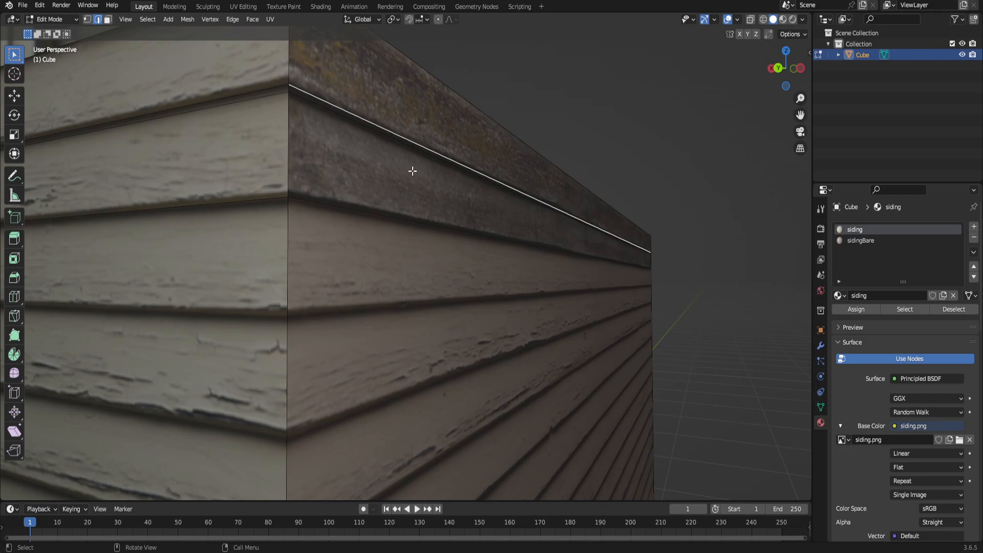
{"action": "key", "text": "g"}
{"action": "key", "text": "x"}
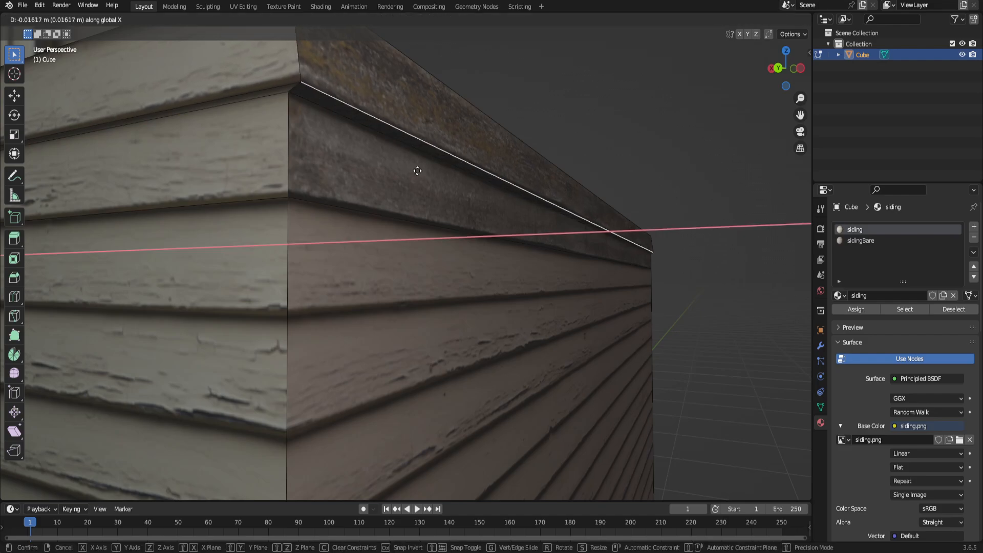
{"action": "left_click", "coordinate": [417, 170]}
- Examine the profile of the protruding board edge from the corner of the house in Object Mode
{"action": "middle_click_drag", "start_coordinate": [417, 169], "coordinate": [715, 343]}
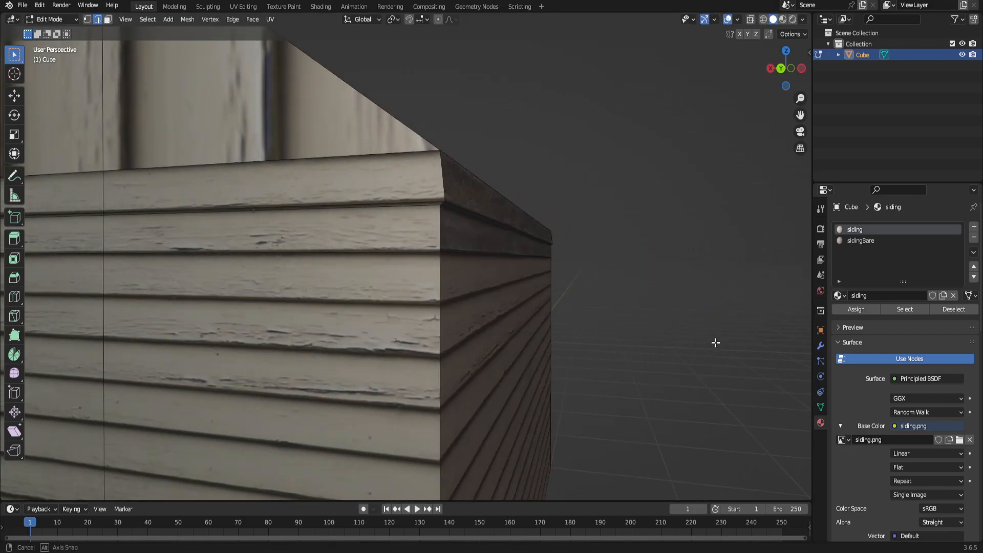
{"action": "scroll", "coordinate": [715, 342], "scroll_direction": "up", "scroll_amount": 6}
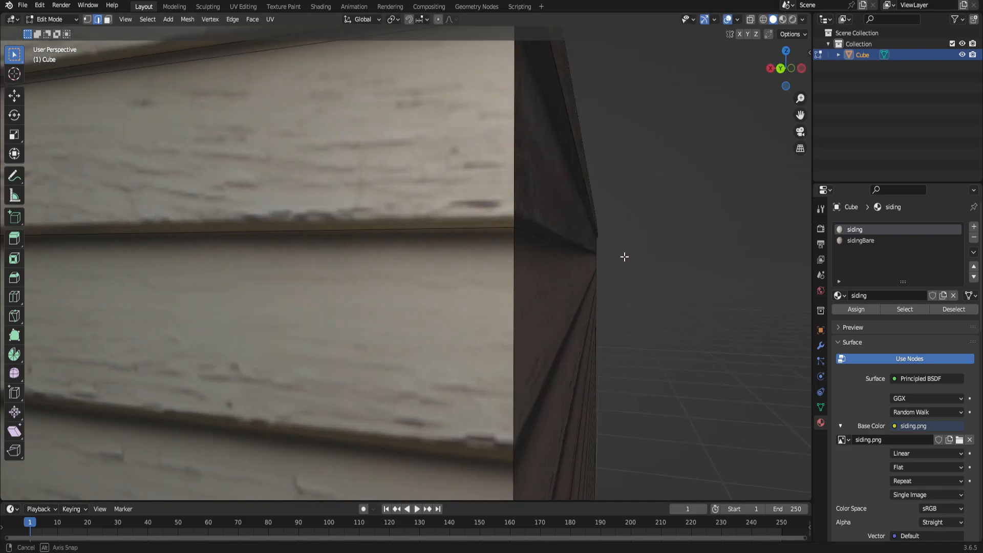
{"action": "middle_click_drag", "start_coordinate": [624, 256], "coordinate": [534, 251]}
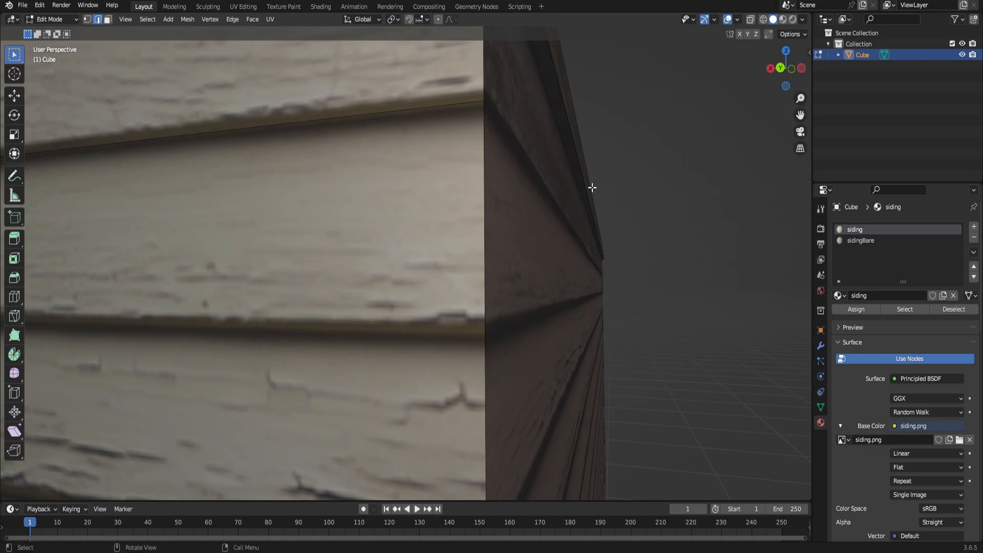
{"action": "key", "text": "Tab"}
{"action": "middle_click_drag", "start_coordinate": [617, 204], "coordinate": [594, 248]}
{"action": "scroll", "coordinate": [594, 247], "scroll_direction": "down", "scroll_amount": 8}
{"action": "middle_click_drag", "start_coordinate": [601, 281], "coordinate": [588, 247]}
{"action": "scroll", "coordinate": [594, 245], "scroll_direction": "up", "scroll_amount": 6}
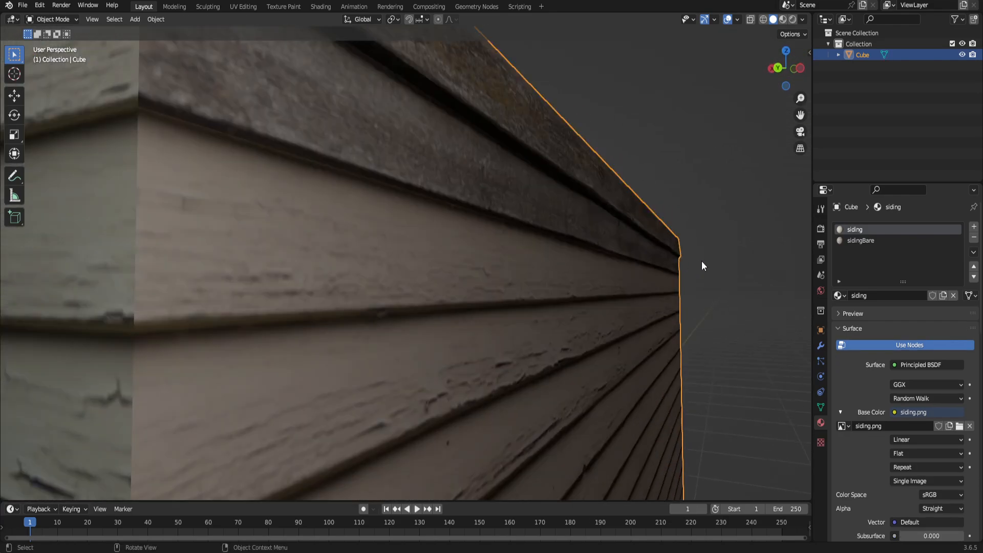
{"action": "middle_click_drag", "start_coordinate": [702, 266], "coordinate": [84, 291], "text": "shift"}
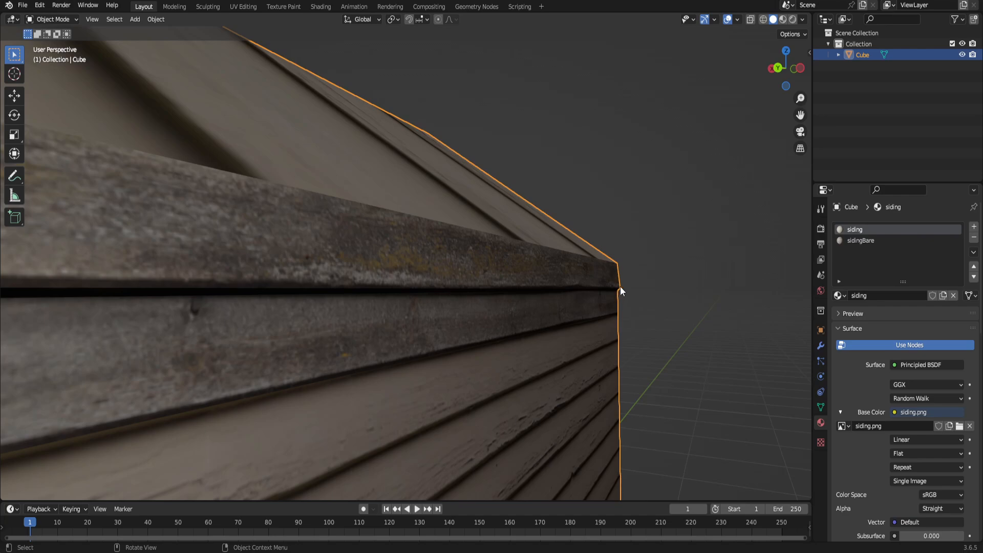
{"action": "scroll", "coordinate": [583, 319], "scroll_direction": "down", "scroll_amount": 4}
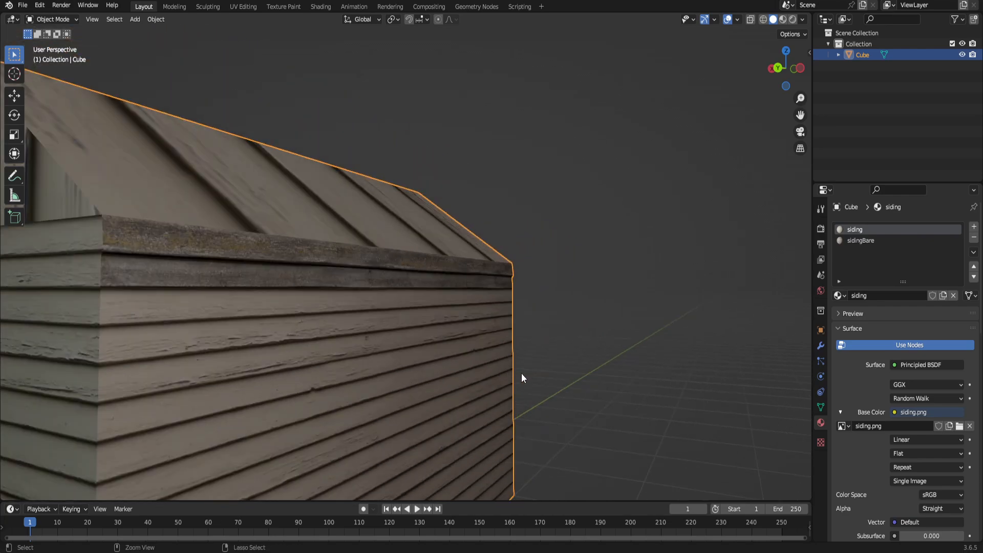
- Dissolve the added edge loop just below the joint and select the edge between the two bare-wood strips
{"action": "key", "text": "Tab"}
{"action": "key", "text": "2"}
{"action": "left_click", "coordinate": [535, 328]}
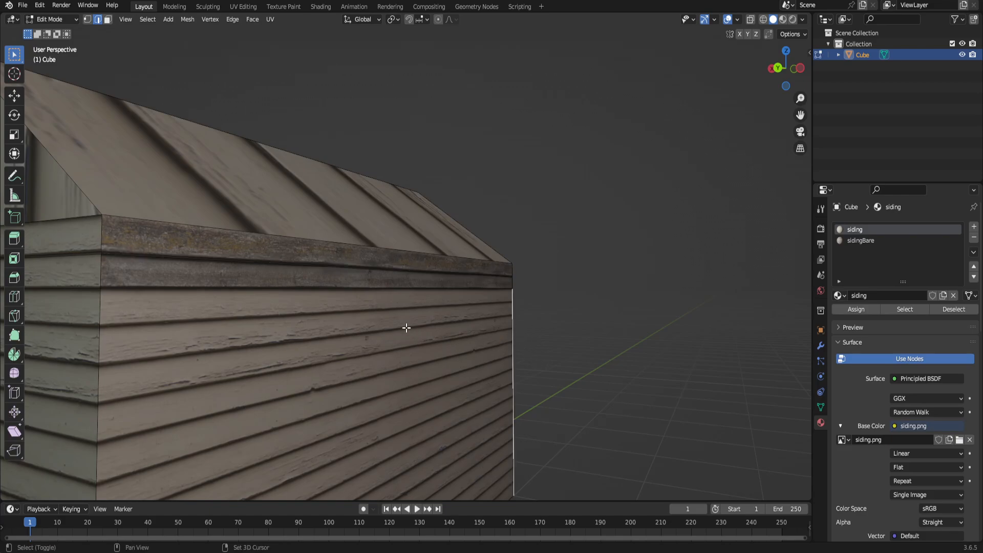
{"action": "middle_click_drag", "start_coordinate": [406, 327], "coordinate": [290, 249]}
{"action": "left_click", "coordinate": [214, 234], "text": "alt"}
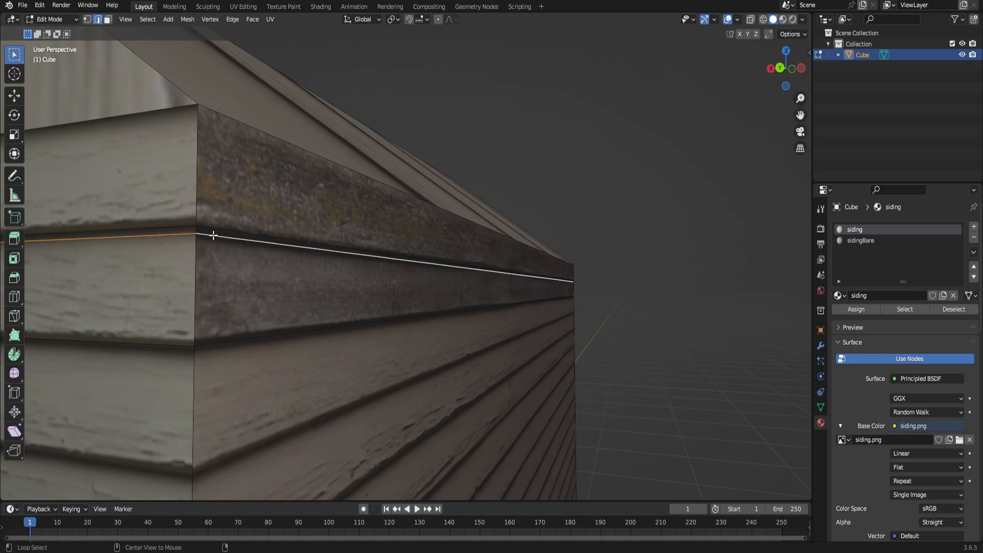
{"action": "key", "text": "x"}
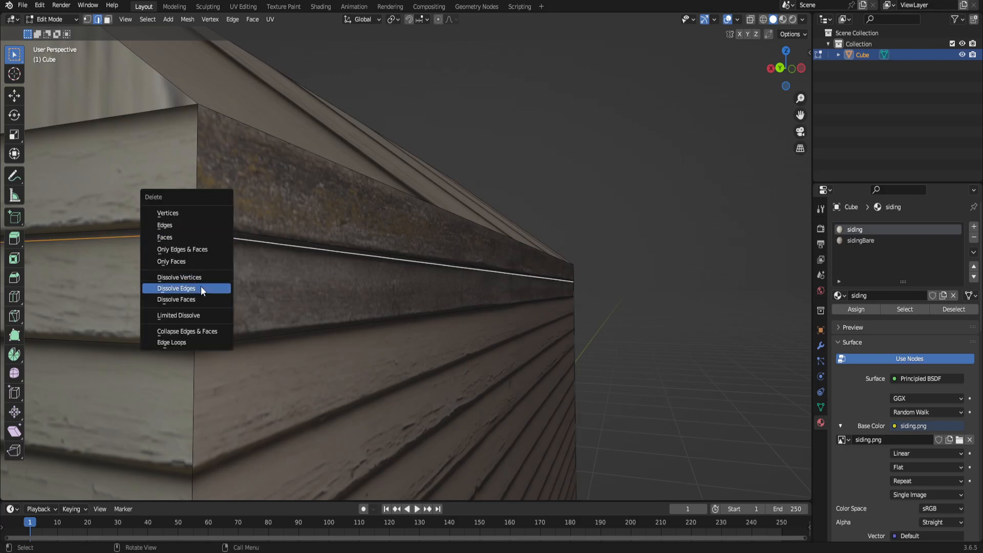
{"action": "left_click", "coordinate": [201, 286]}
{"action": "middle_click_drag", "start_coordinate": [255, 286], "coordinate": [370, 266]}
{"action": "left_click", "coordinate": [370, 265], "text": "alt"}
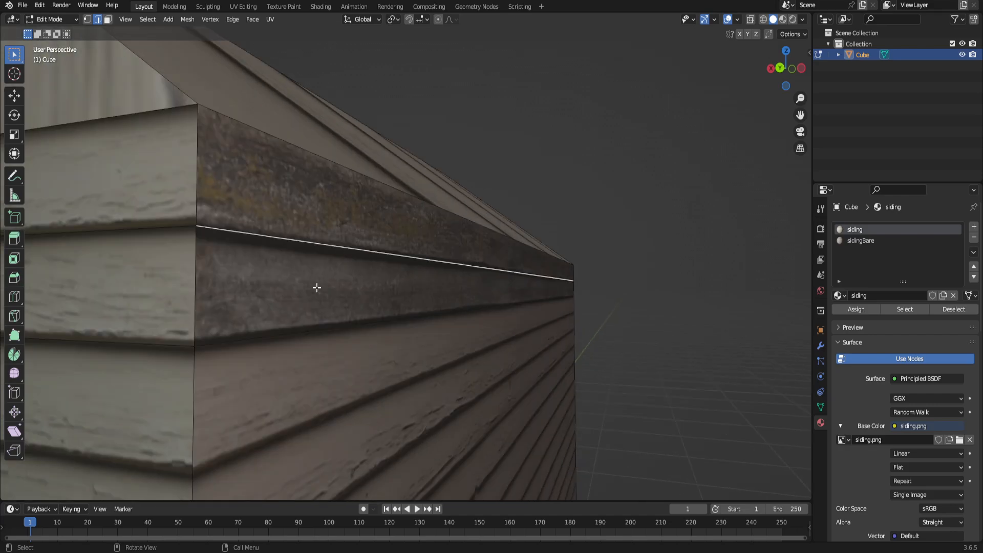
- Try duplicating the lower bare-wood strip face with a free move and undo the copy
{"action": "key", "text": "3"}
{"action": "left_click", "coordinate": [338, 284]}
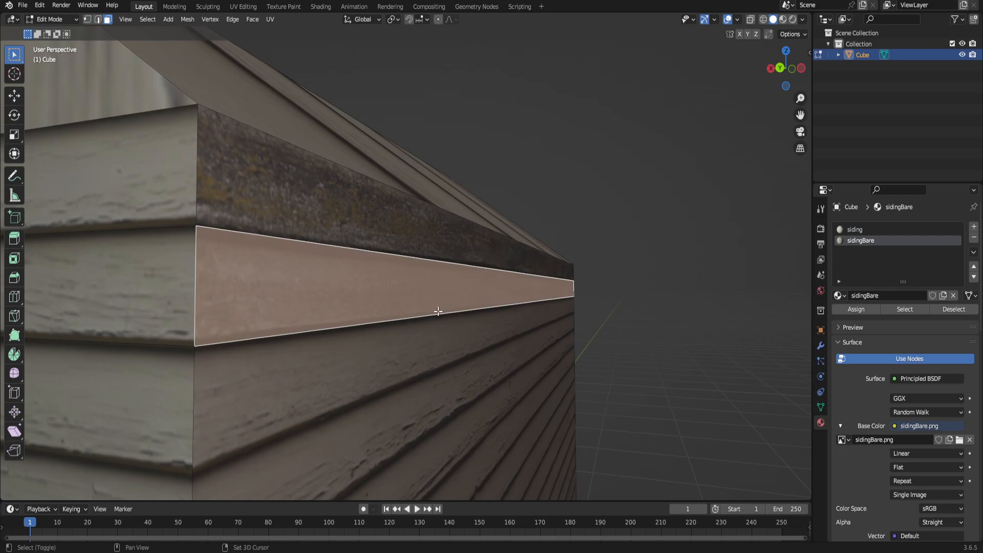
{"action": "key", "text": "shift+d"}
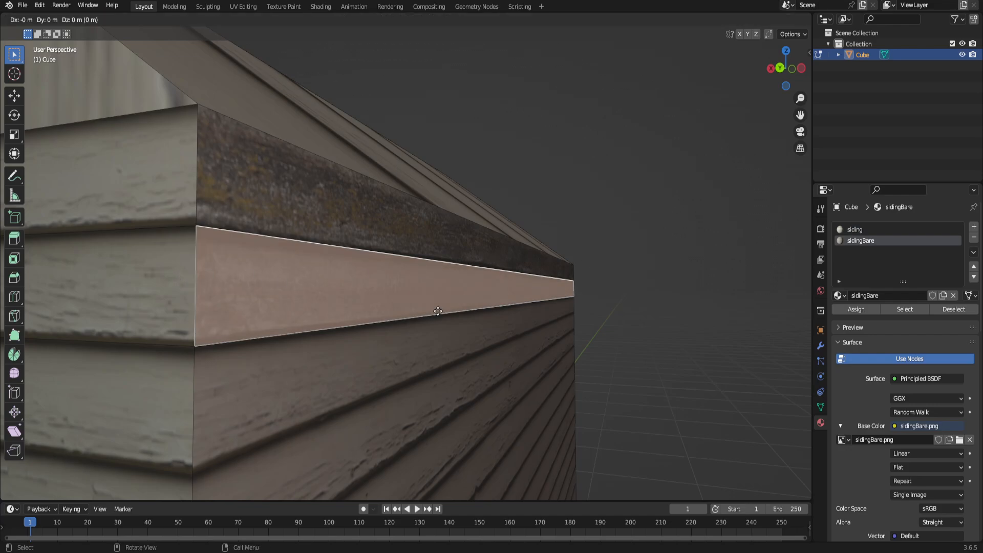
{"action": "left_click", "coordinate": [558, 308]}
{"action": "key", "text": "ctrl+z"}
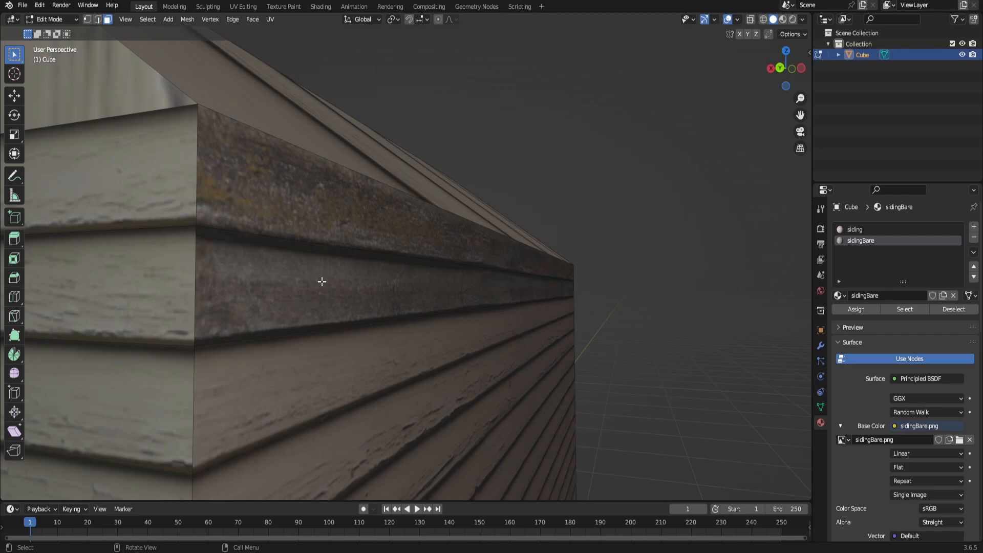
- Duplicate the lower bare-wood strip face and offset the copy about 0.0044 m outward along negative X
{"action": "left_click", "coordinate": [275, 297]}
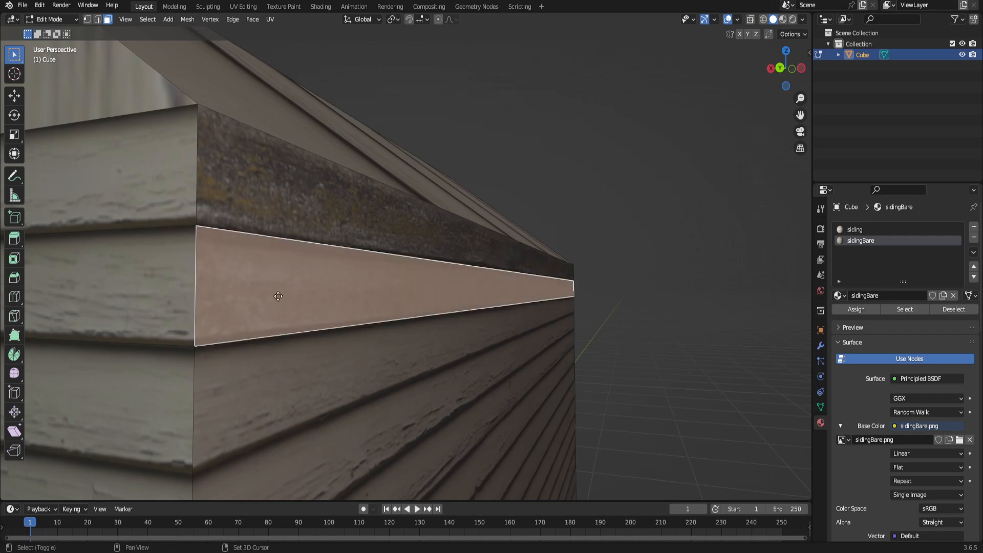
{"action": "key", "text": "shift+d"}
{"action": "key", "text": "x"}
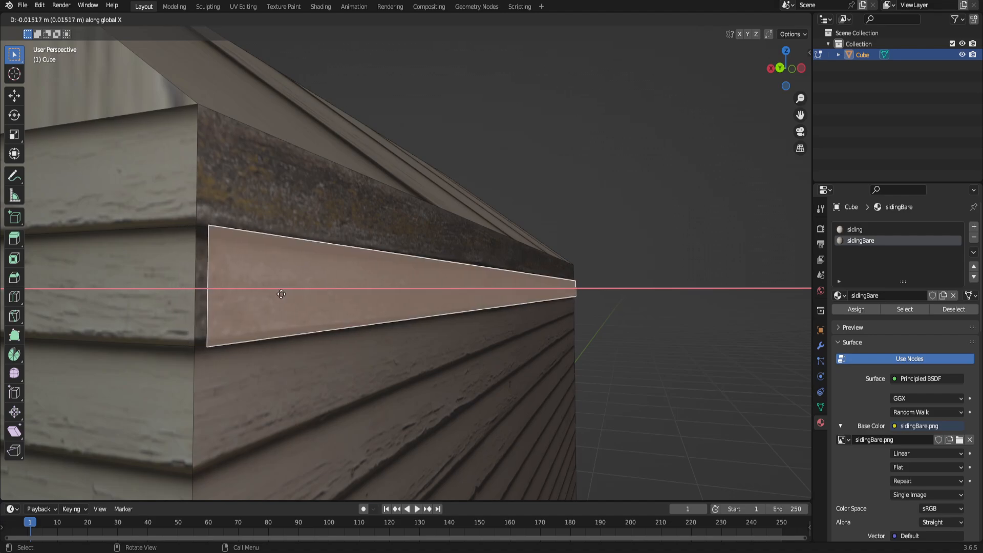
{"action": "left_click", "coordinate": [279, 293]}
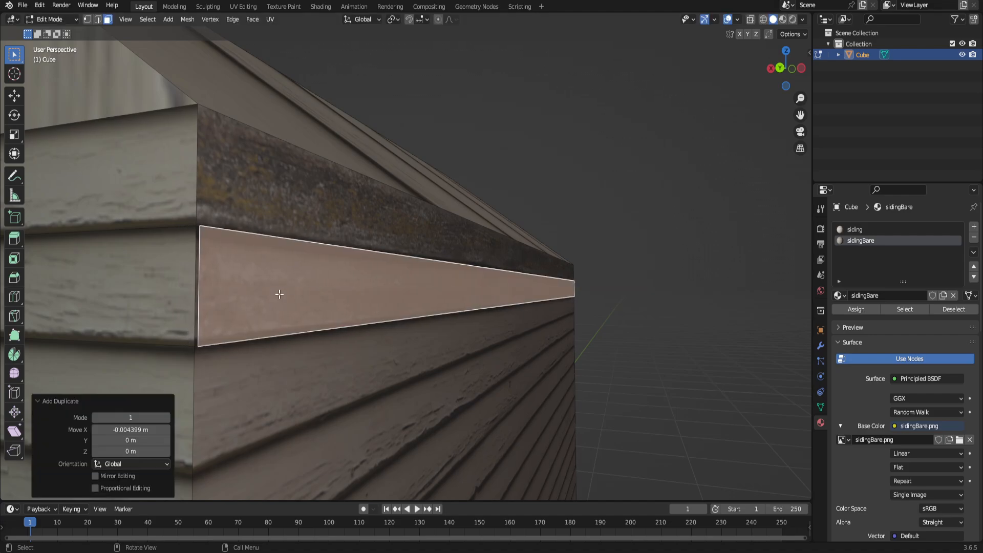
- Move the duplicated board's top edge about 0.0062 m back toward the wall along X
{"action": "left_click", "coordinate": [329, 243]}
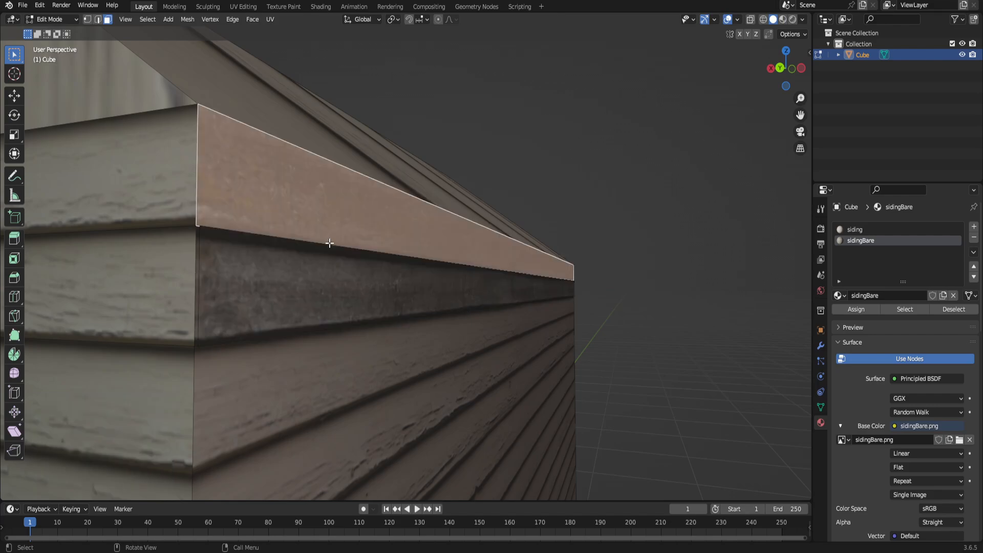
{"action": "key", "text": "2"}
{"action": "left_click", "coordinate": [325, 246]}
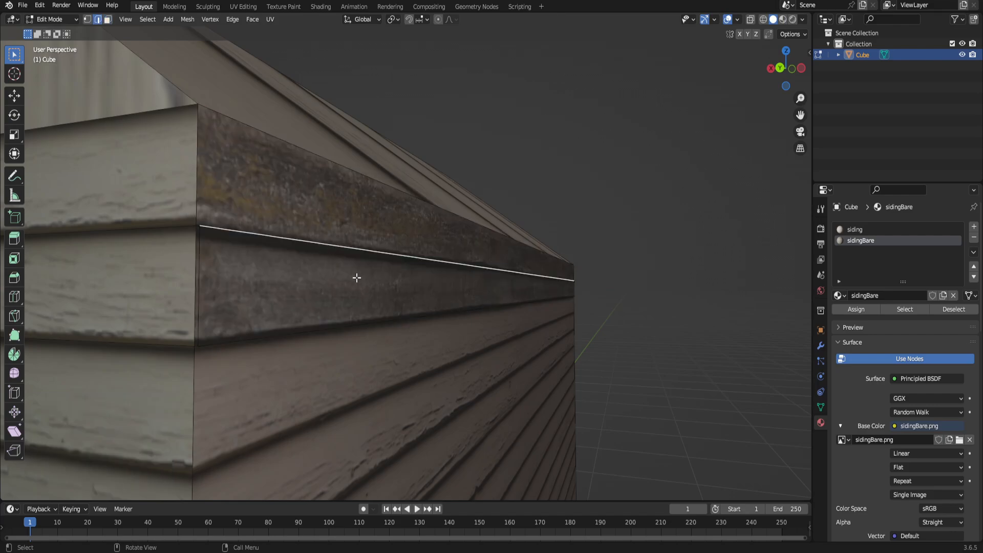
{"action": "key", "text": "g"}
{"action": "key", "text": "x"}
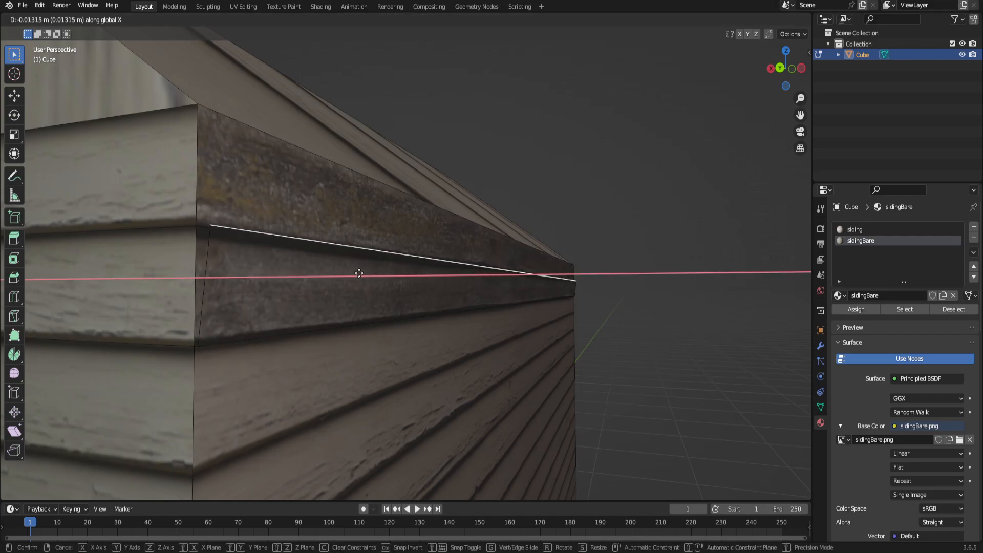
{"action": "left_click", "coordinate": [358, 272]}
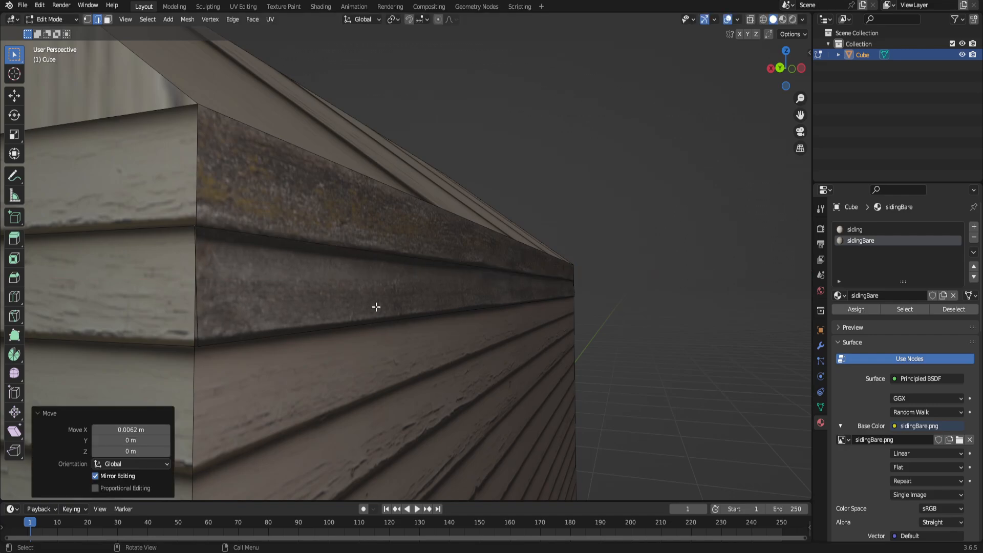
- Move the duplicated board's bottom edge about 0.0068 m outward along negative X so the board tilts away from the wall
{"action": "middle_click_drag", "start_coordinate": [376, 307], "coordinate": [455, 336]}
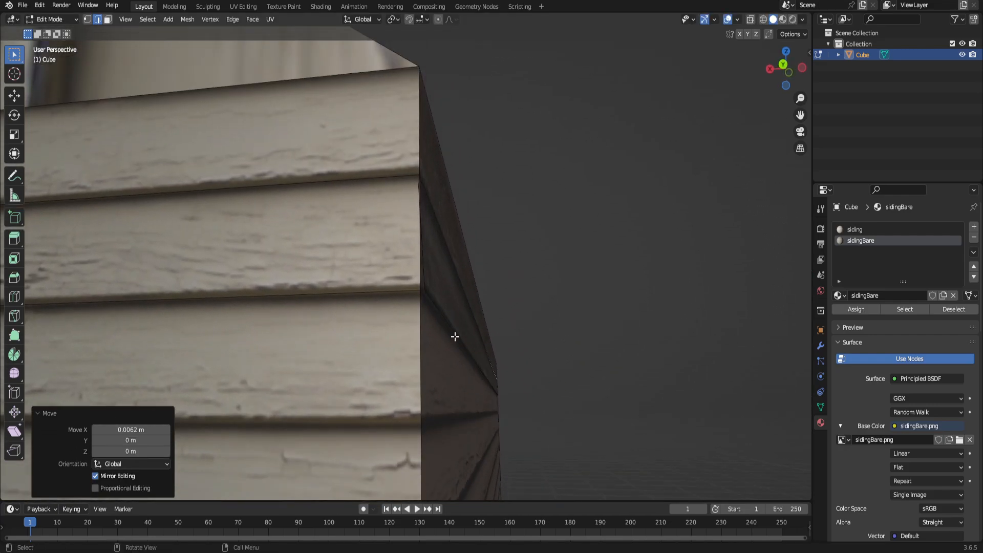
{"action": "left_click", "coordinate": [434, 302]}
{"action": "key", "text": "g"}
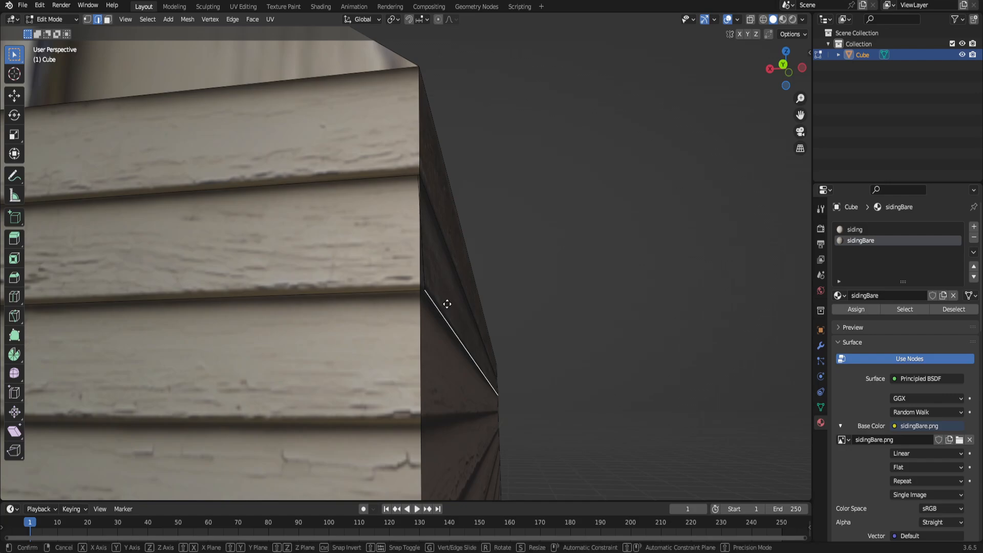
{"action": "key", "text": "x"}
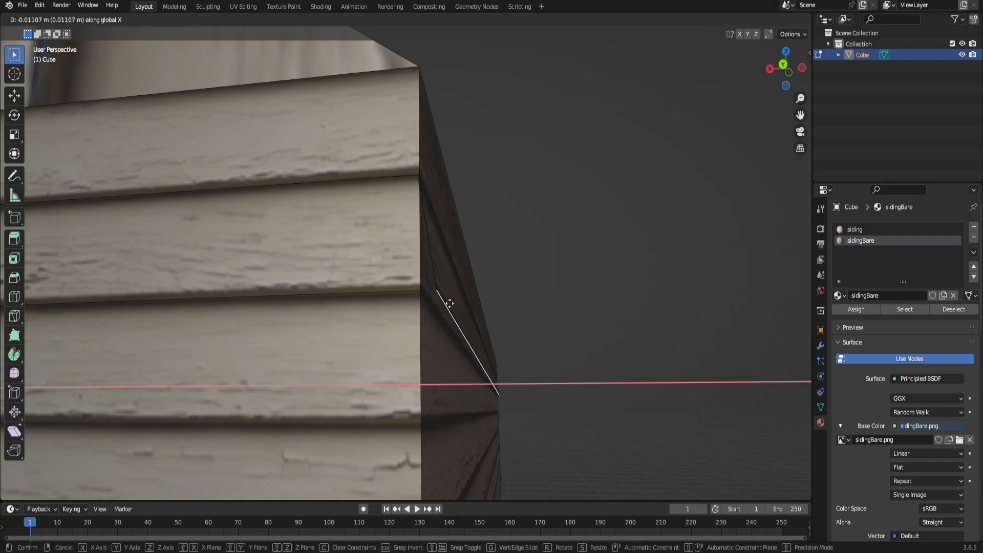
{"action": "left_click", "coordinate": [461, 302]}
- Add a vertical loop cut at the middle of the duplicated board
{"action": "middle_click_drag", "start_coordinate": [461, 302], "coordinate": [486, 328]}
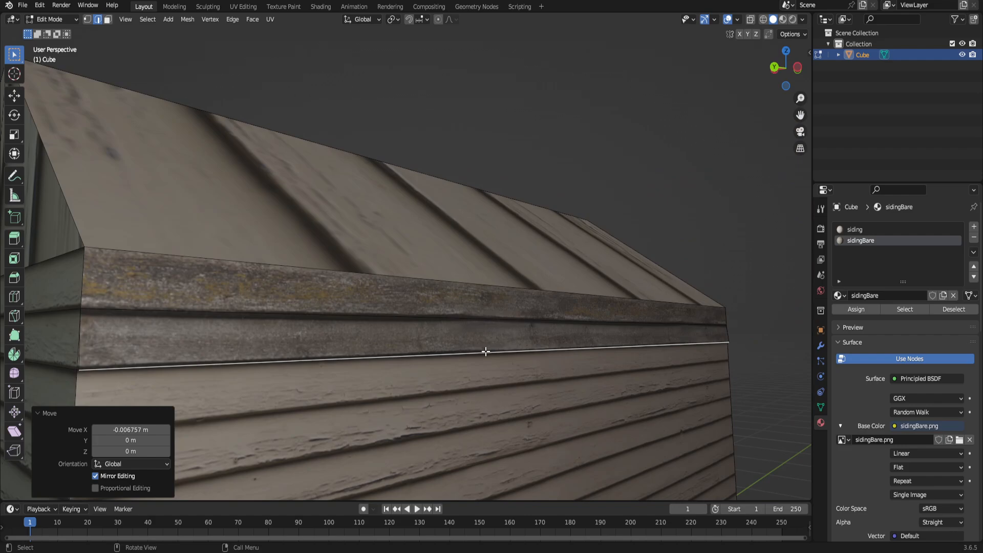
{"action": "key", "text": "ctrl+r"}
{"action": "left_click", "coordinate": [485, 351]}
{"action": "right_click", "coordinate": [485, 351]}
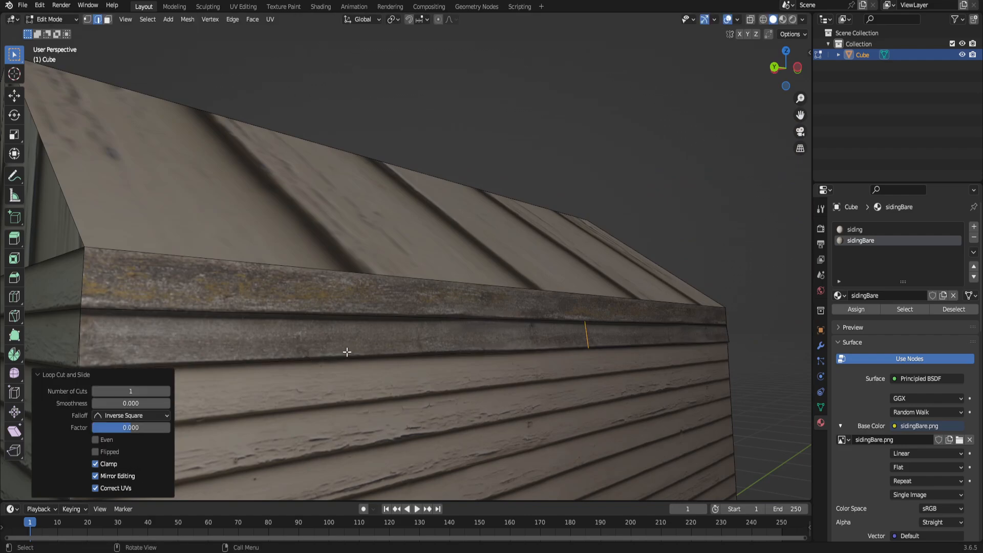
- Add a second vertical loop cut midway along the board's near half and move it about 0.011 m outward along negative X
{"action": "key", "text": "ctrl+r"}
{"action": "left_click", "coordinate": [319, 360]}
{"action": "right_click", "coordinate": [320, 360]}
{"action": "key", "text": "g"}
{"action": "key", "text": "x"}
{"action": "left_click", "coordinate": [494, 385]}
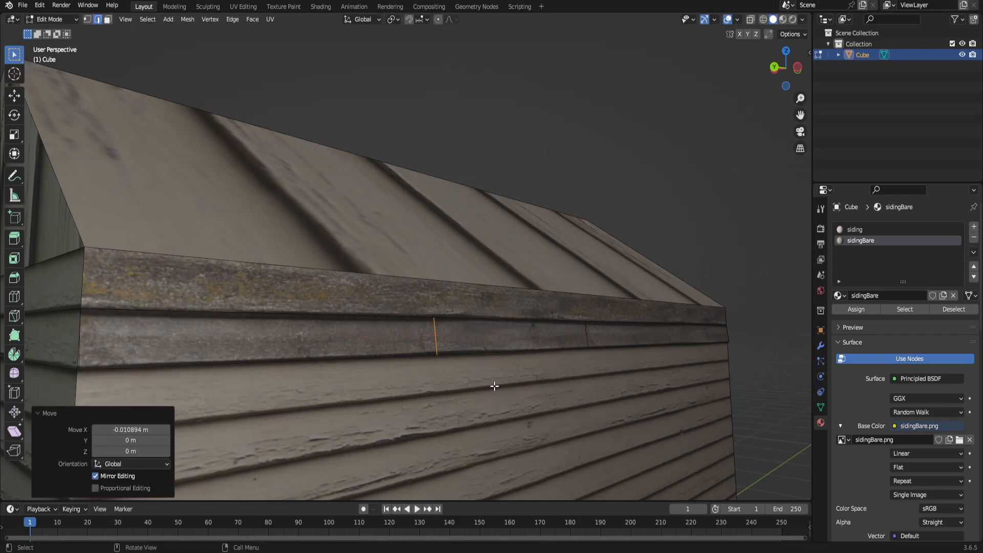
- Lower the selected loop cut on the board's near half by about 0.014 m along Z so the board sags
{"action": "key", "text": "g"}
{"action": "key", "text": "z"}
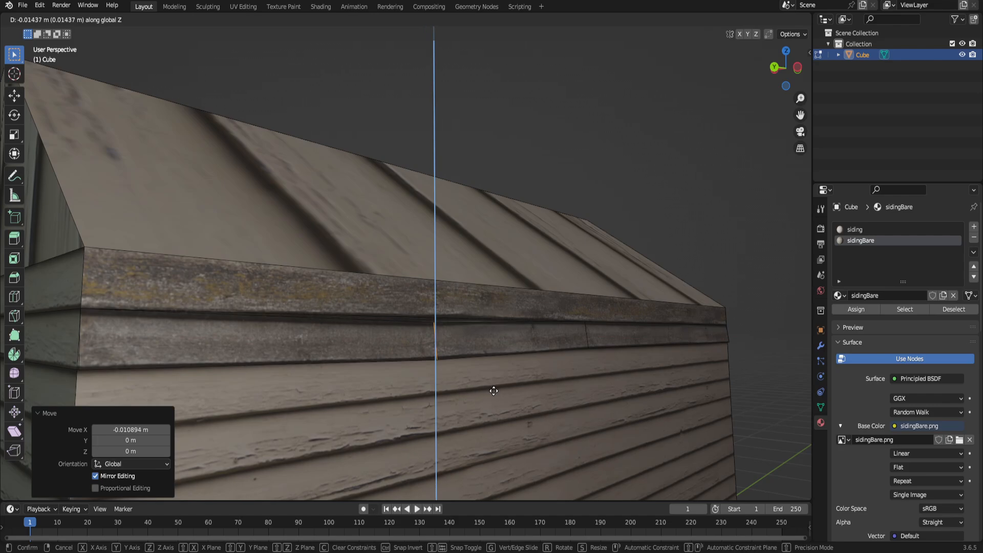
{"action": "left_click", "coordinate": [492, 390]}
{"action": "scroll", "coordinate": [629, 193], "scroll_direction": "down", "scroll_amount": 5}
{"action": "key", "text": "Tab"}
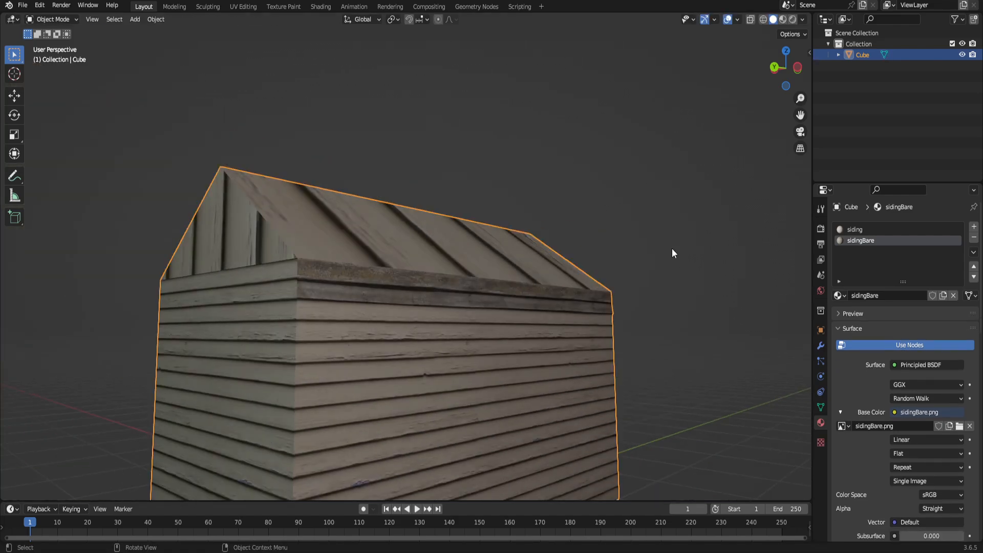
{"action": "left_click", "coordinate": [672, 248]}
{"action": "middle_click_drag", "start_coordinate": [671, 248], "coordinate": [586, 310]}
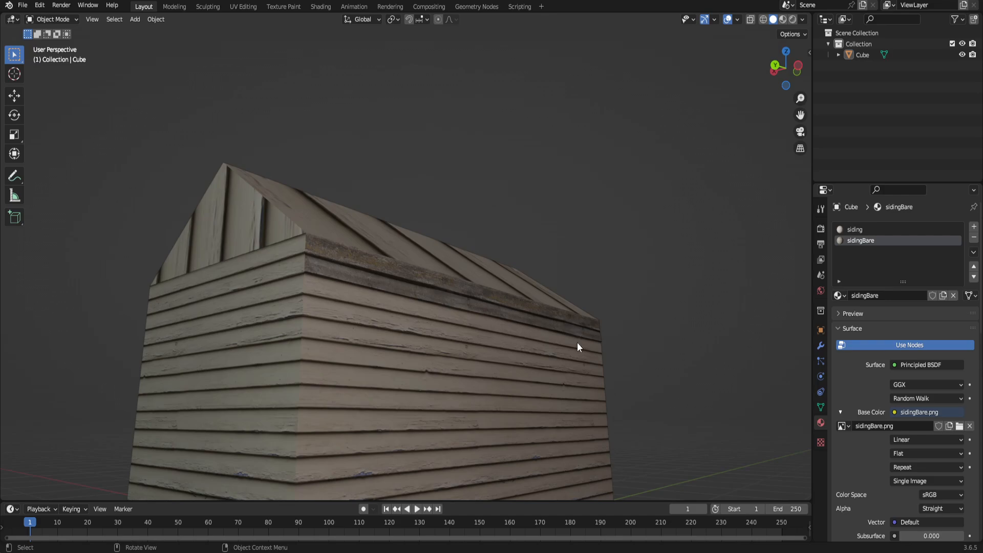
- Extrude the duplicated board's bottom edge about 0.017 m along X toward the wall to close its underside
{"action": "scroll", "coordinate": [571, 357], "scroll_direction": "up", "scroll_amount": 3}
{"action": "middle_click_drag", "start_coordinate": [519, 337], "coordinate": [462, 357]}
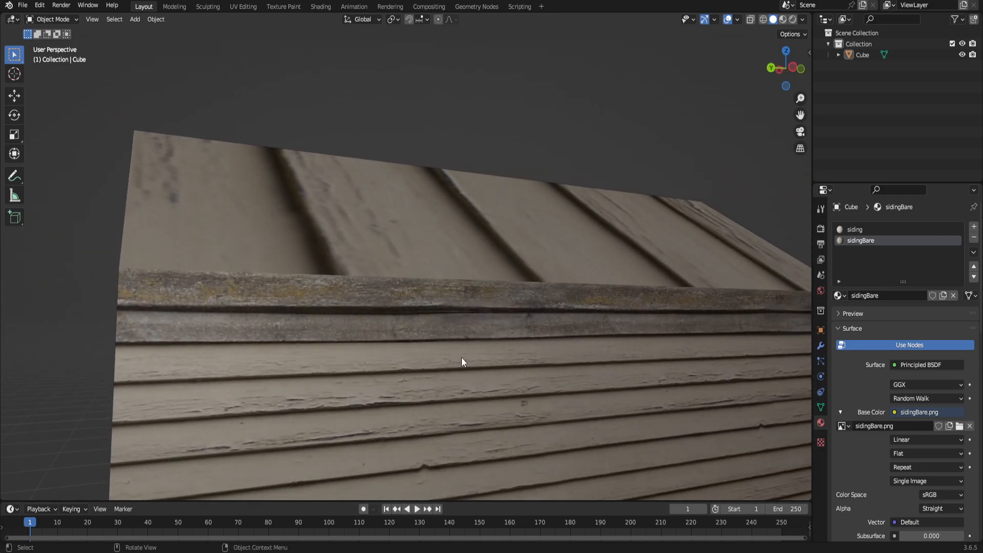
{"action": "key", "text": "Tab"}
{"action": "key", "text": "2"}
{"action": "left_click", "coordinate": [494, 339]}
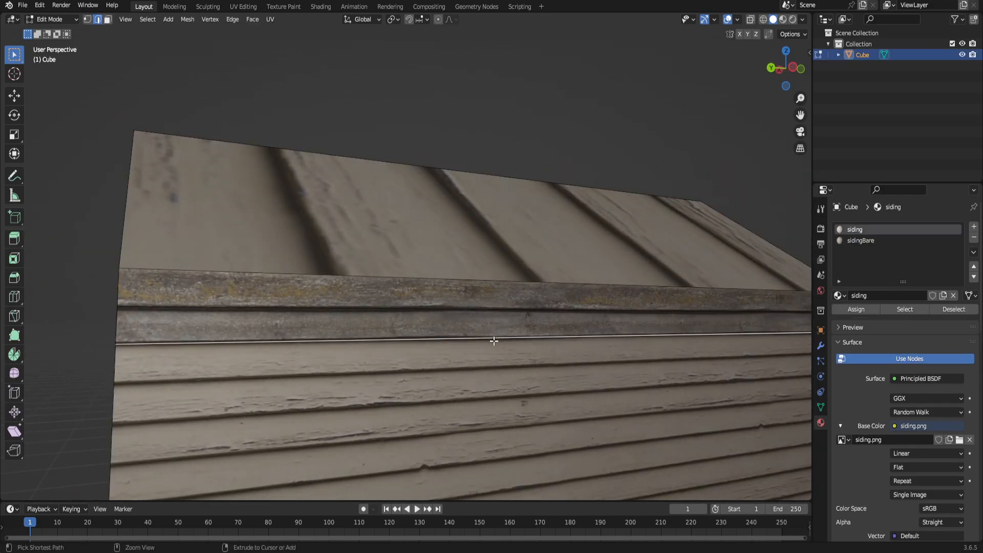
{"action": "middle_click_drag", "start_coordinate": [522, 337], "coordinate": [428, 366]}
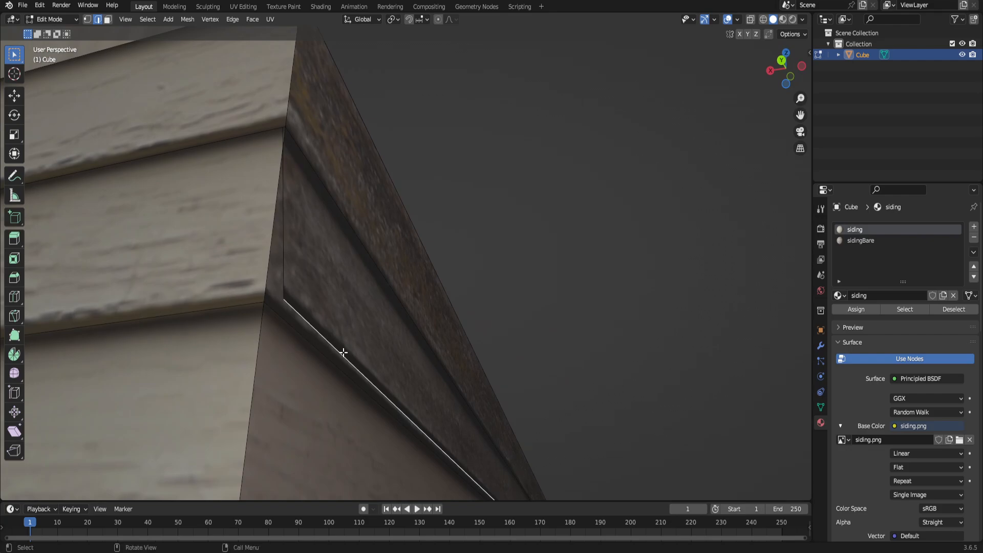
{"action": "key", "text": "g"}
{"action": "key", "text": "x"}
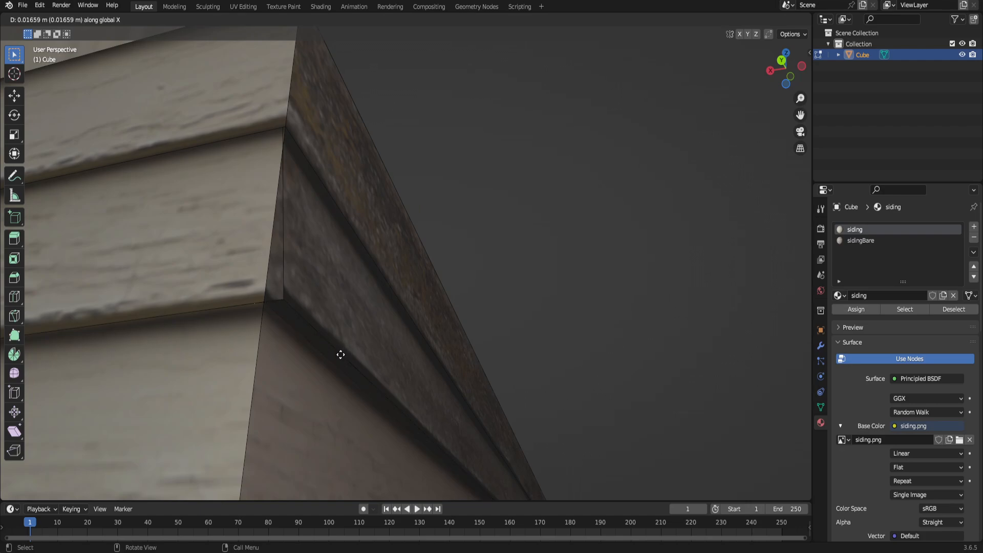
{"action": "left_click", "coordinate": [343, 354]}
{"action": "left_click", "coordinate": [594, 287]}
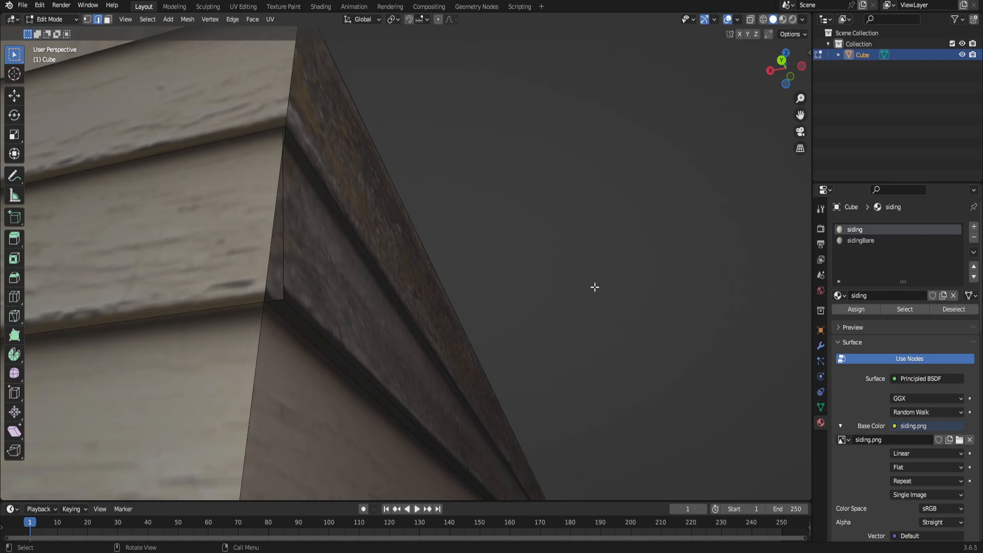
- Select both sloped roof faces of the house
{"action": "scroll", "coordinate": [594, 287], "scroll_direction": "down", "scroll_amount": 7}
{"action": "middle_click_drag", "start_coordinate": [594, 287], "coordinate": [479, 313]}
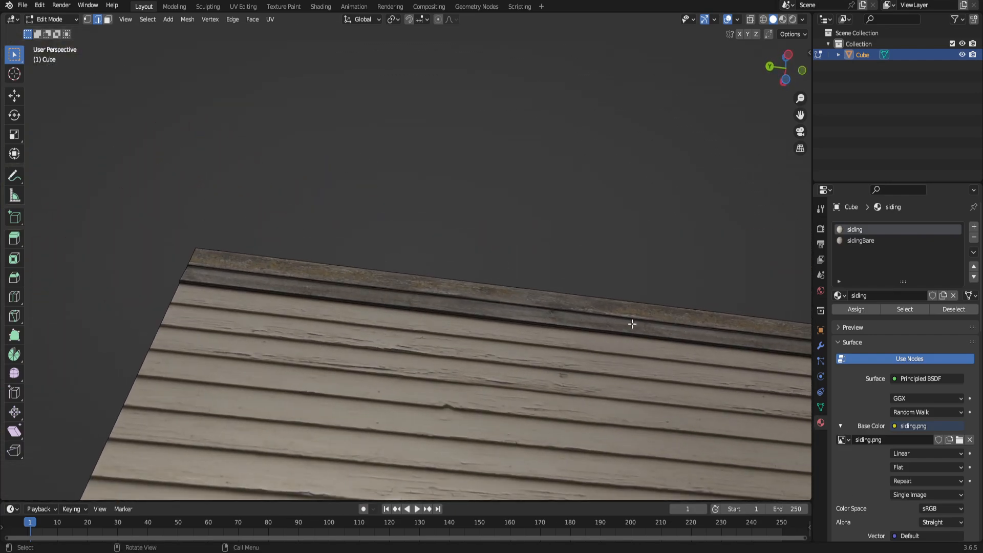
{"action": "middle_click_drag", "start_coordinate": [396, 256], "coordinate": [461, 337]}
{"action": "scroll", "coordinate": [599, 364], "scroll_direction": "down", "scroll_amount": 5}
{"action": "middle_click_drag", "start_coordinate": [599, 364], "coordinate": [569, 343]}
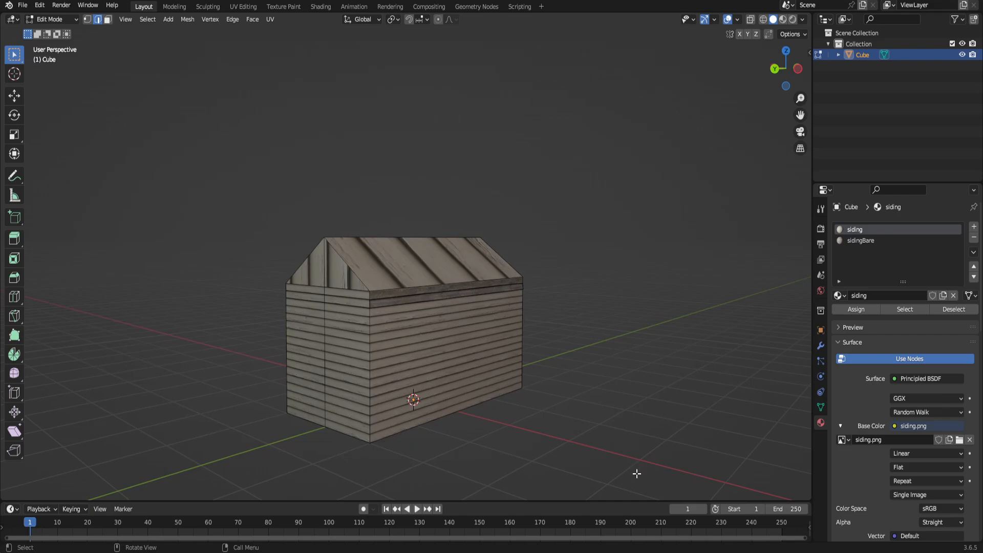
{"action": "key", "text": "3"}
{"action": "left_click", "coordinate": [368, 246]}
{"action": "middle_click_drag", "start_coordinate": [451, 310], "coordinate": [550, 328]}
{"action": "left_click", "coordinate": [335, 279], "text": "shift"}
{"action": "middle_click_drag", "start_coordinate": [340, 319], "coordinate": [645, 261]}
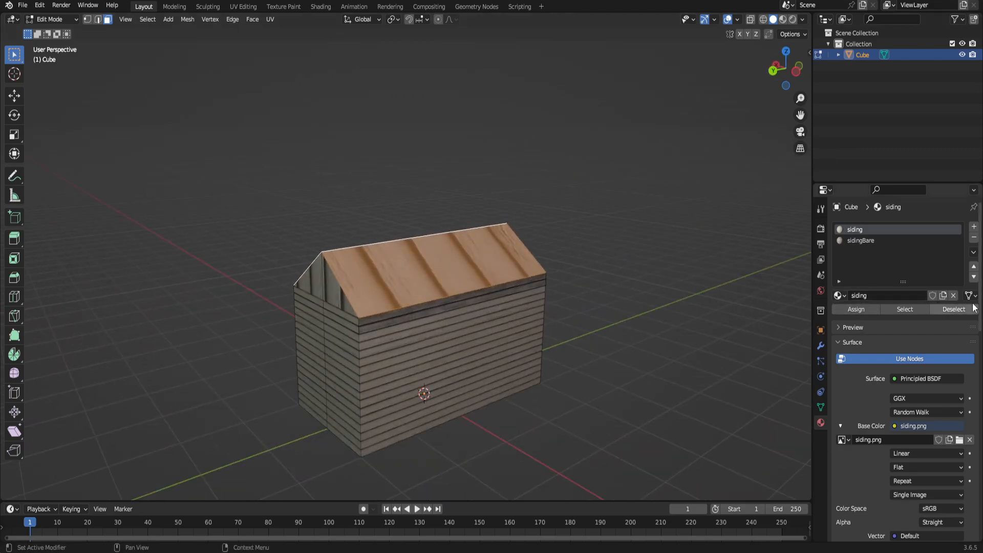
- Add a third material slot with a new material named shingles
{"action": "left_click", "coordinate": [975, 227]}
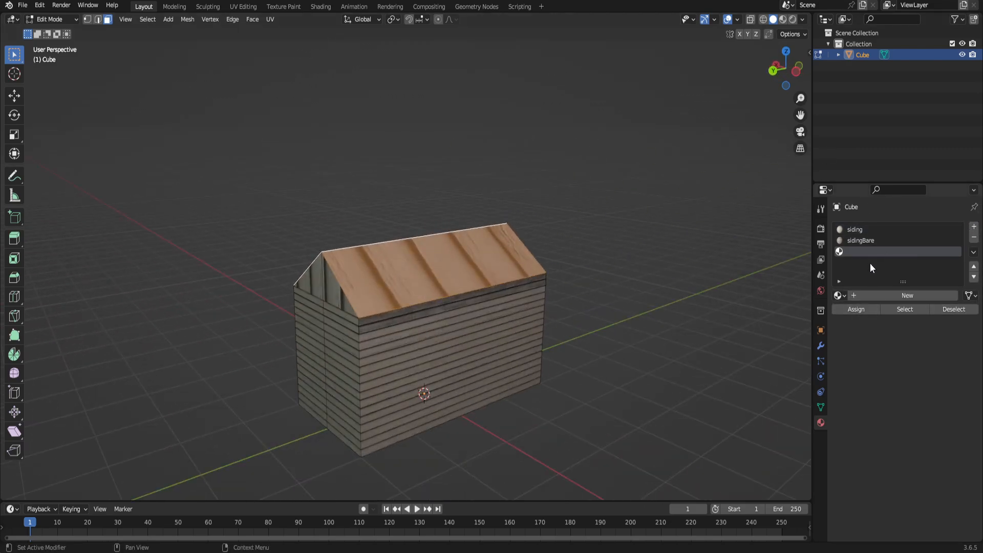
{"action": "left_click", "coordinate": [869, 295]}
{"action": "double_click", "coordinate": [868, 295]}
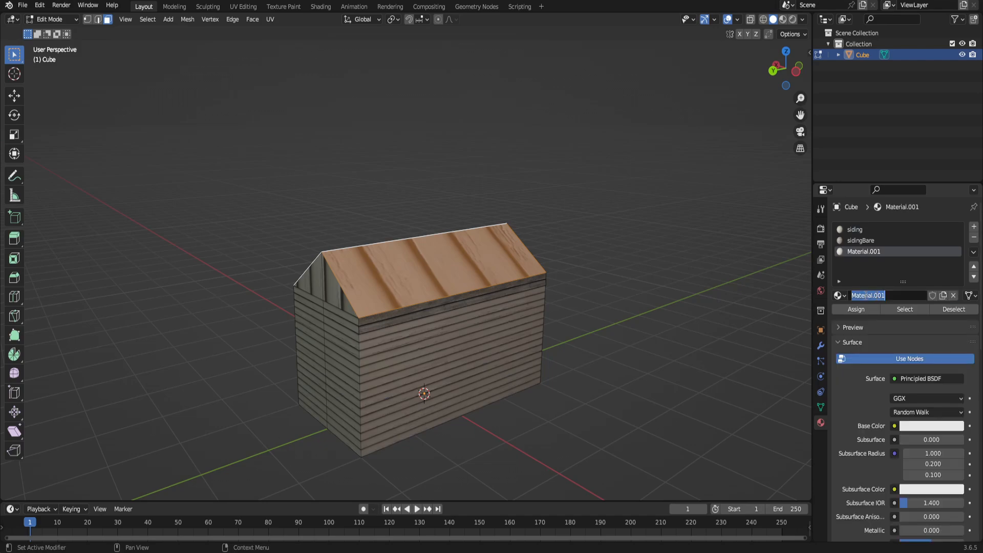
{"action": "type", "text": "shingles"}
{"action": "key", "text": "Return"}
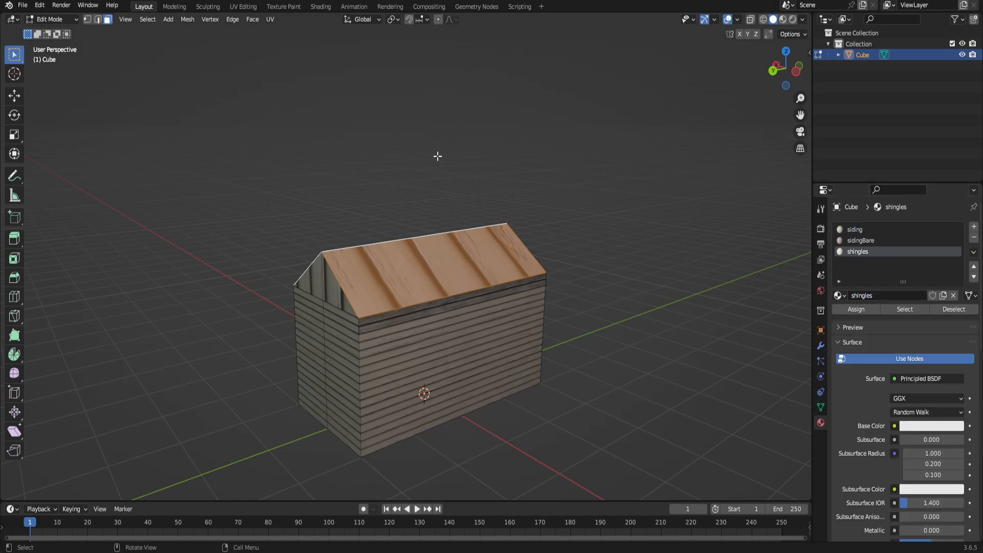
- Set the shingles material's base color to an image texture using shingles.png from the Teaching folder
{"action": "left_click", "coordinate": [895, 426]}
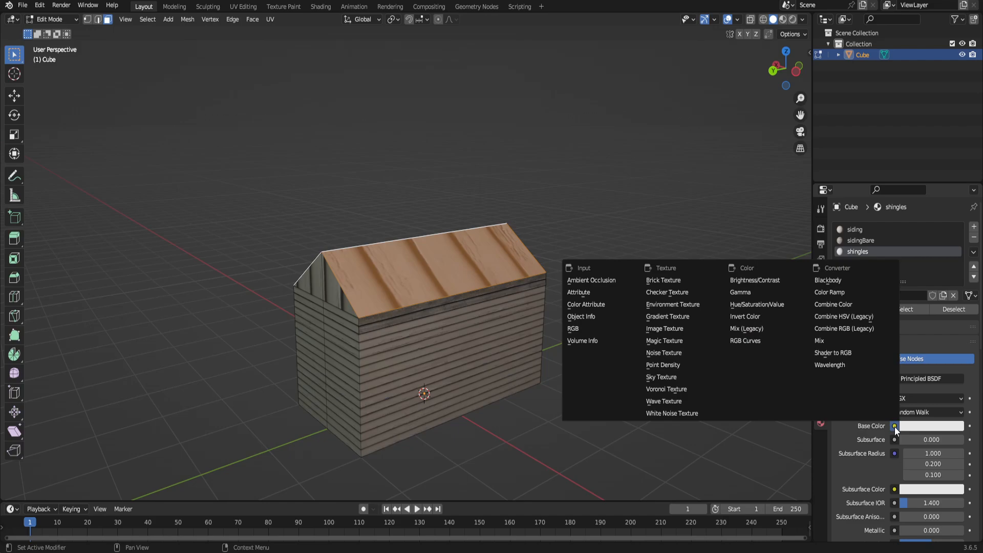
{"action": "left_click", "coordinate": [675, 330]}
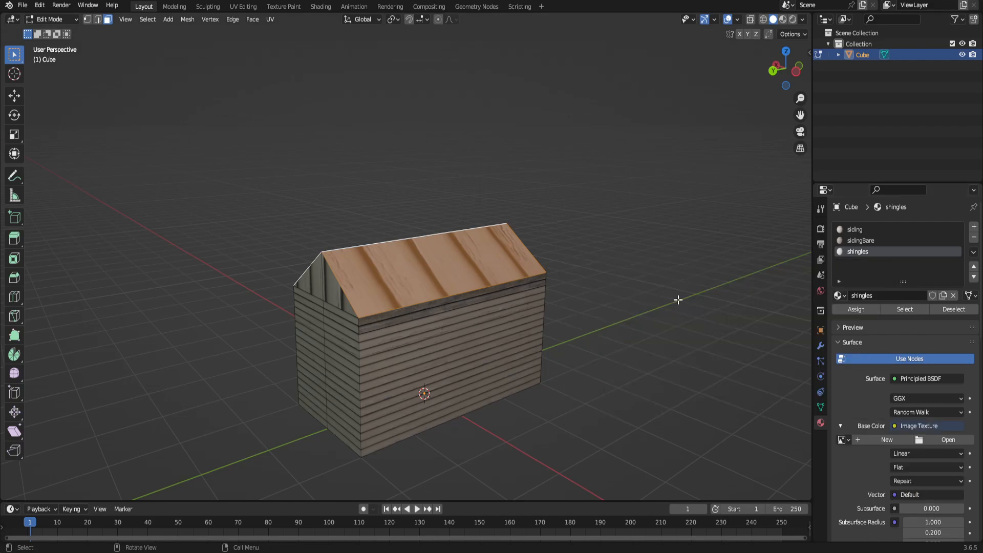
{"action": "left_click", "coordinate": [953, 439]}
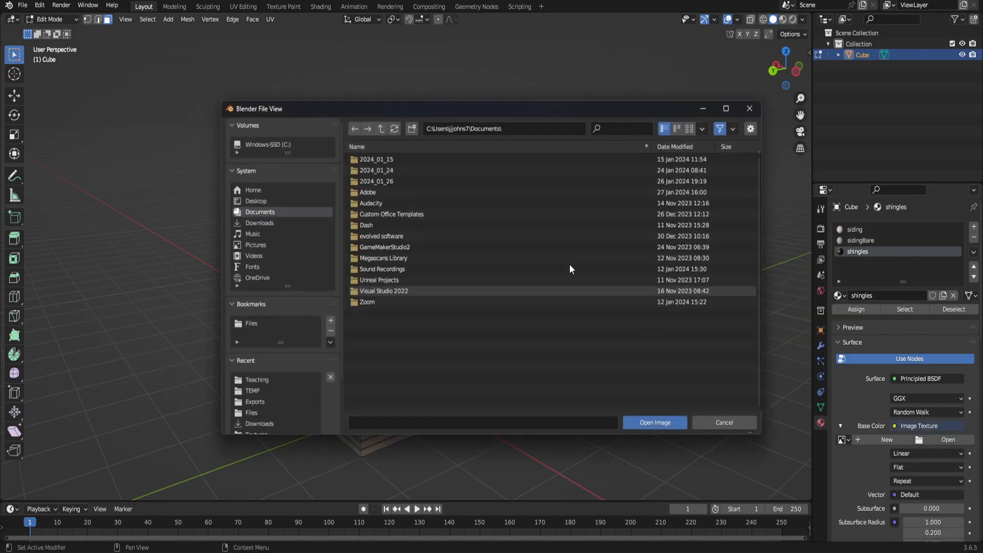
{"action": "left_click", "coordinate": [266, 380]}
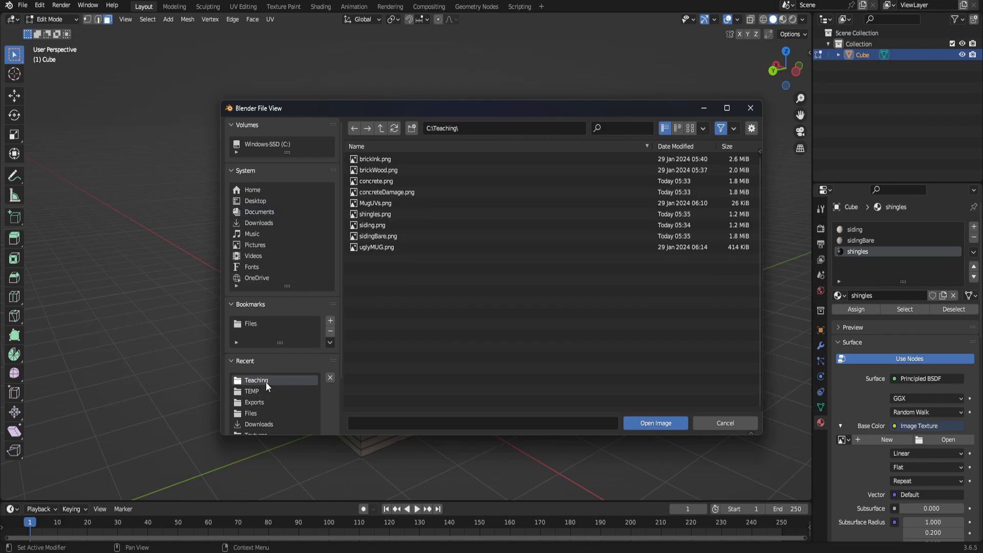
{"action": "left_click", "coordinate": [383, 214]}
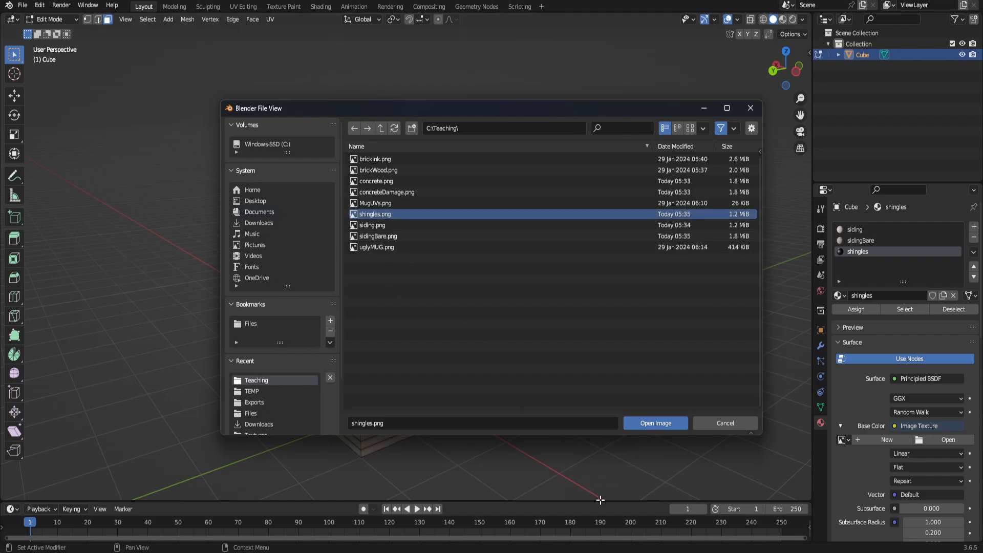
{"action": "left_click", "coordinate": [648, 427]}
- Assign the shingles material to the two selected roof faces
{"action": "middle_click_drag", "start_coordinate": [552, 348], "coordinate": [602, 355]}
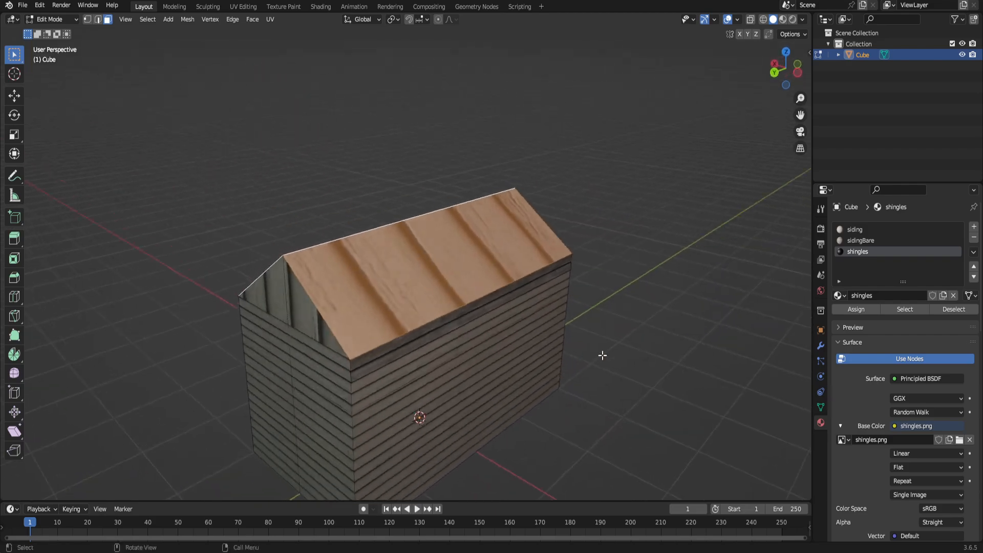
{"action": "scroll", "coordinate": [602, 355], "scroll_direction": "up", "scroll_amount": 1}
{"action": "left_click", "coordinate": [871, 311]}
{"action": "middle_click_drag", "start_coordinate": [543, 332], "coordinate": [435, 282]}
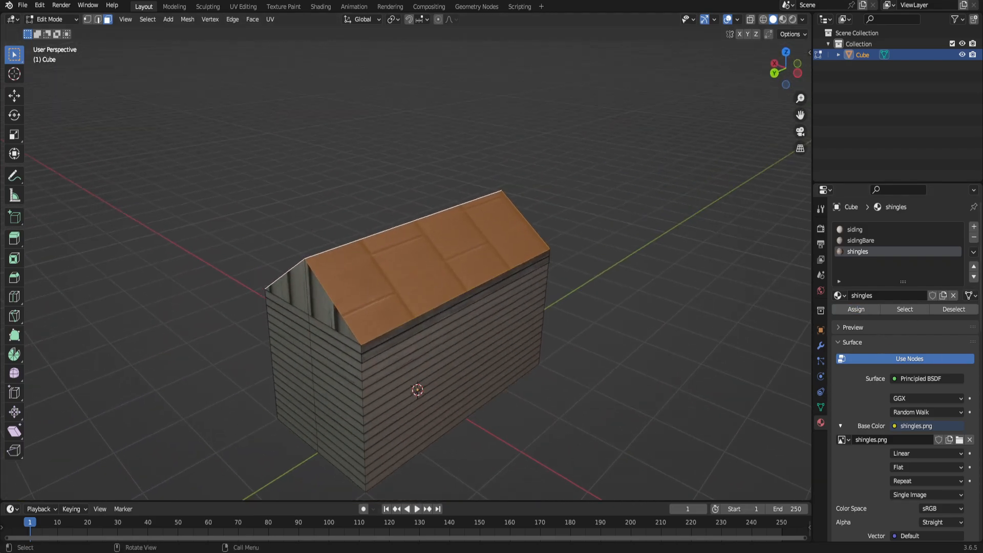
- Switch to the UV Editing workspace and apply a UVW box map to both roof faces
{"action": "left_click", "coordinate": [243, 7]}
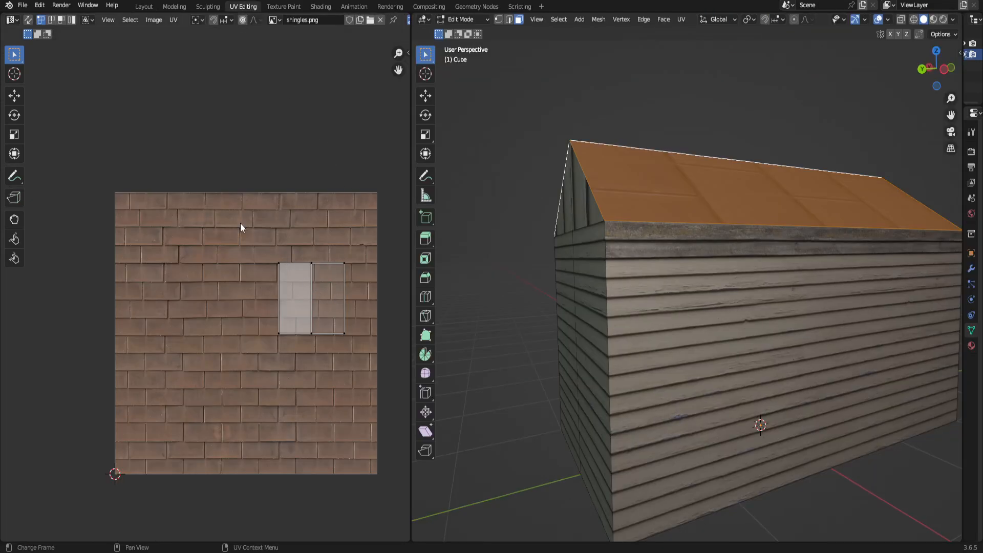
{"action": "left_click_drag", "start_coordinate": [225, 219], "coordinate": [380, 407]}
{"action": "middle_click_drag", "start_coordinate": [747, 225], "coordinate": [775, 219]}
{"action": "key", "text": "u"}
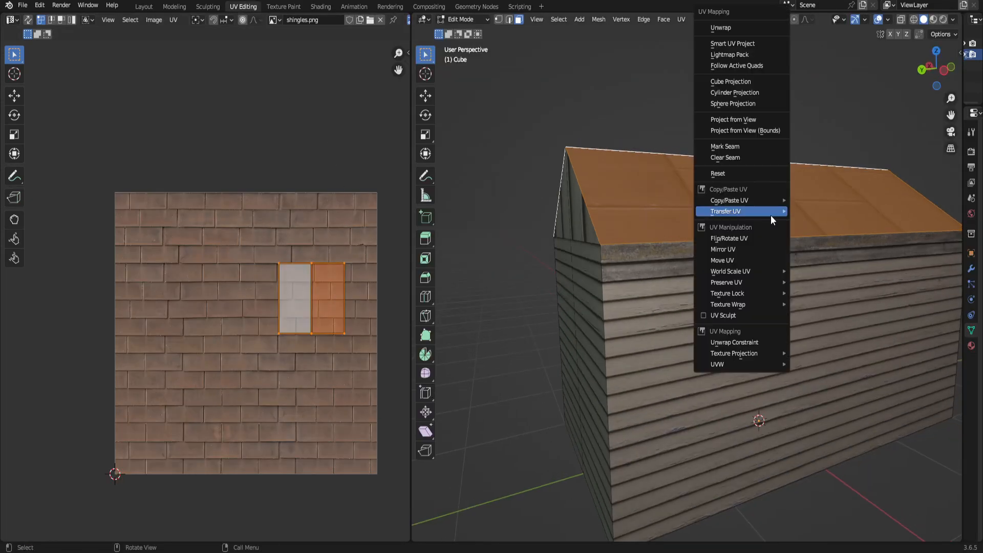
{"action": "mouse_move", "coordinate": [763, 364]}
{"action": "left_click", "coordinate": [819, 360]}
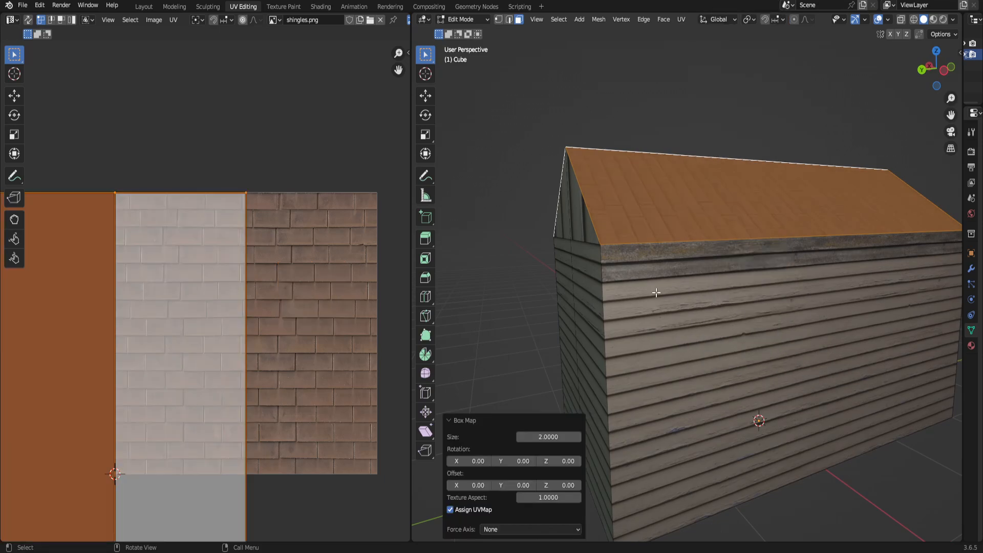
- Try a box map size of 3 for the roof's shingle texture
{"action": "scroll", "coordinate": [128, 279], "scroll_direction": "down", "scroll_amount": 6}
{"action": "left_click", "coordinate": [551, 437]}
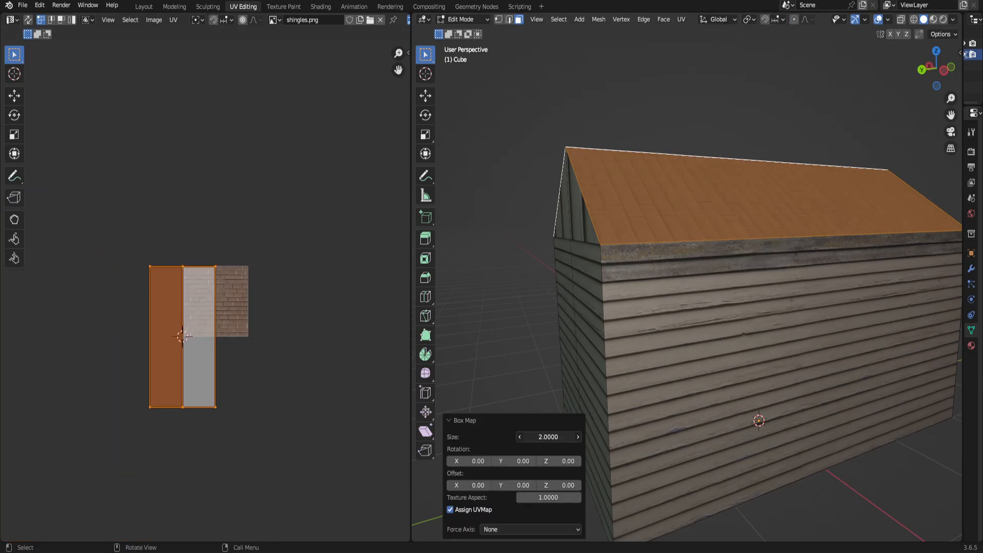
{"action": "type", "text": "3"}
{"action": "key", "text": "Return"}
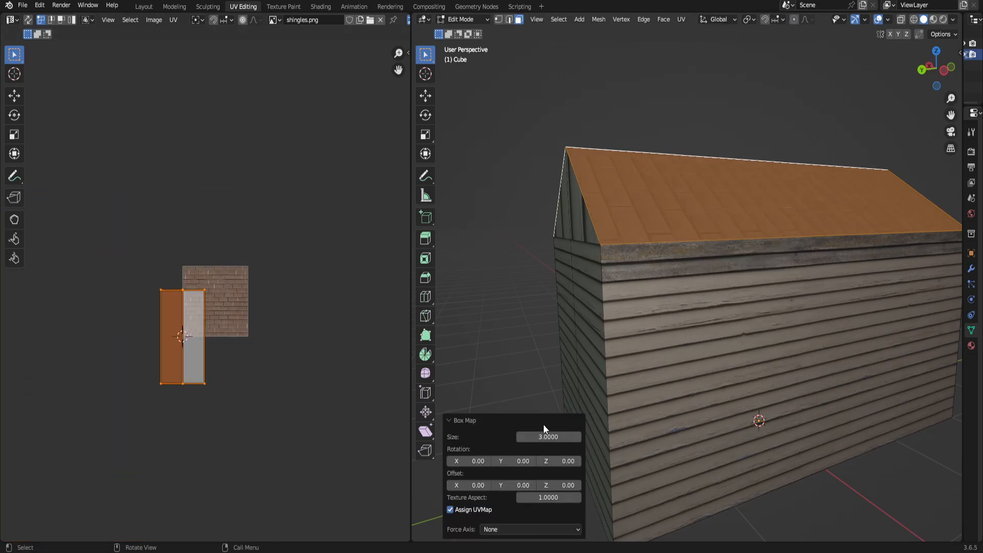
- Set the roof's box map size to 1
{"action": "left_click", "coordinate": [540, 436]}
{"action": "type", "text": "1"}
{"action": "key", "text": "Return"}
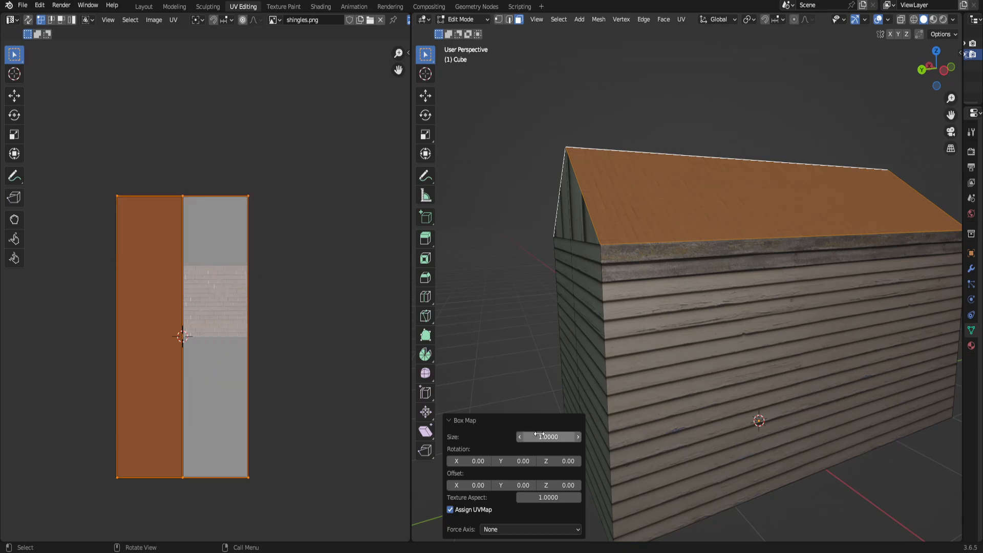
{"action": "middle_click_drag", "start_coordinate": [819, 304], "coordinate": [706, 331]}
{"action": "scroll", "coordinate": [725, 262], "scroll_direction": "up", "scroll_amount": 2}
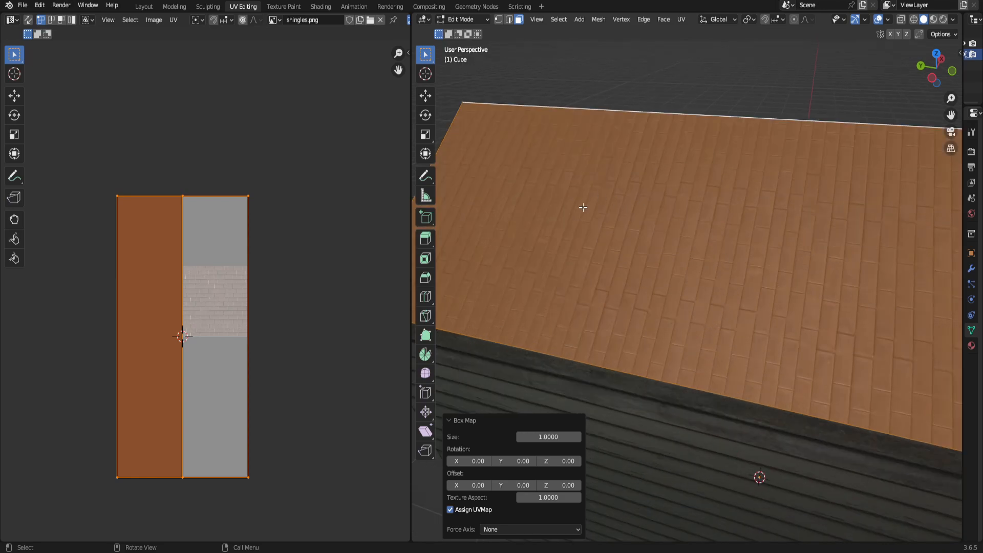
{"action": "key", "text": "r"}
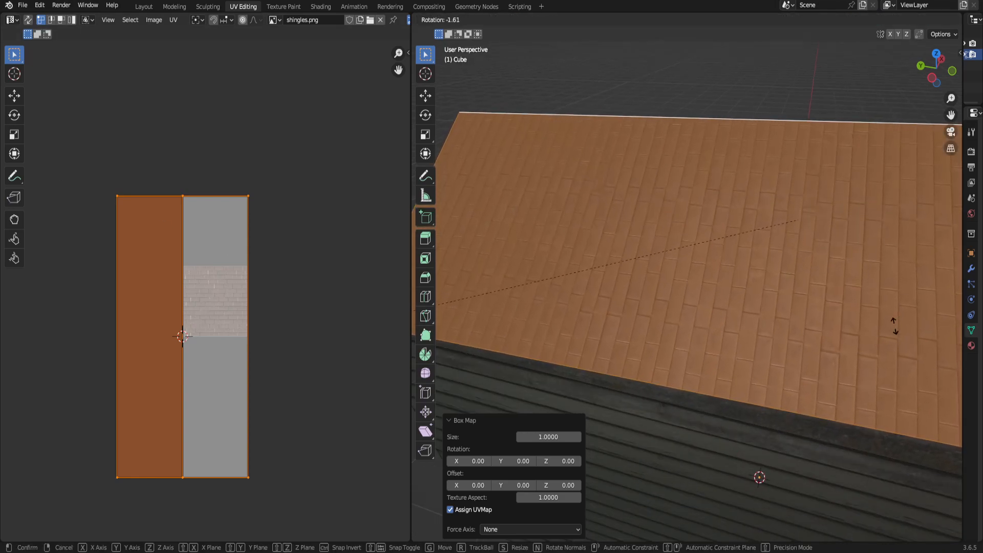
{"action": "left_click", "coordinate": [873, 329]}
{"action": "key", "text": "ctrl+z"}
- Rotate the roof faces' UVs by 90 degrees so the shingle rows run along the roof's length
{"action": "type", "text": "r"}
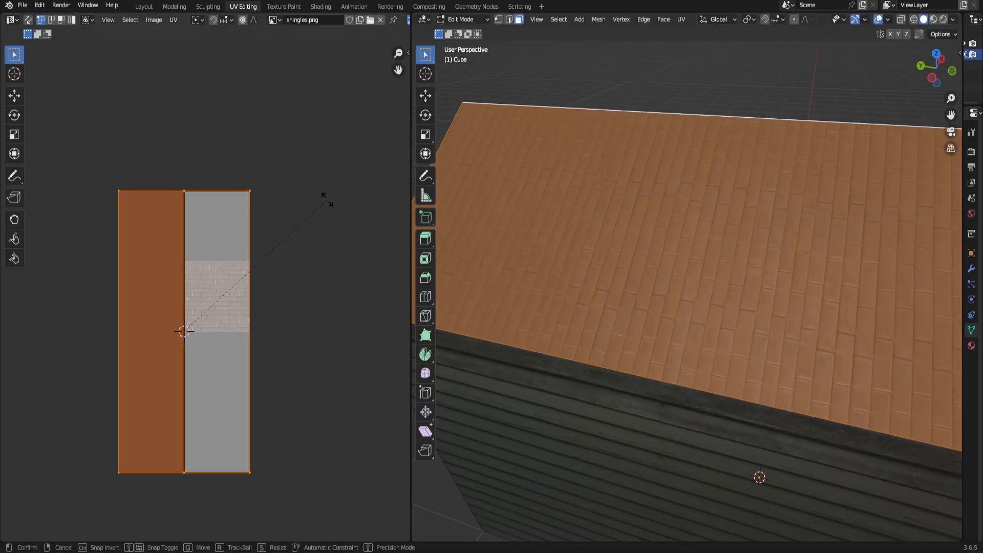
{"action": "type", "text": "90"}
{"action": "key", "text": "Return"}
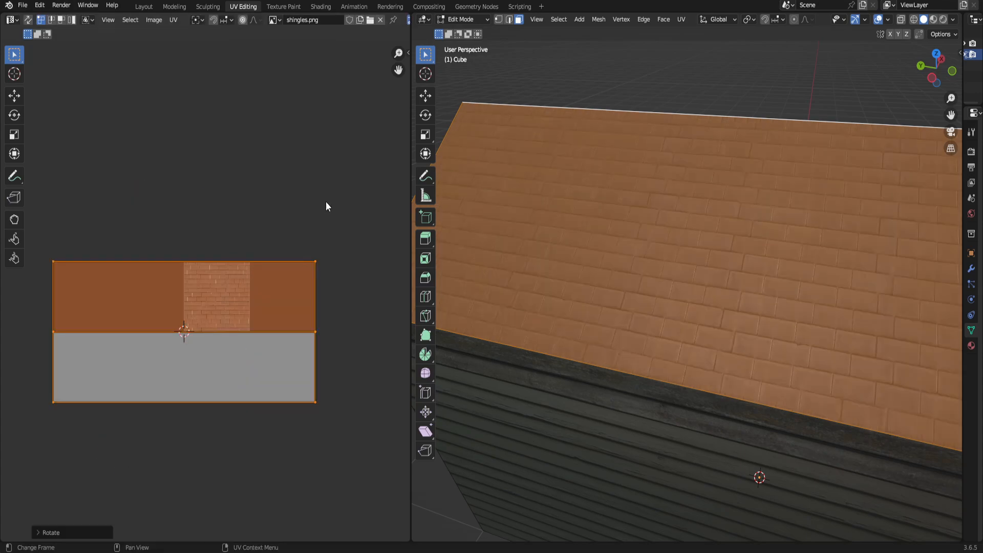
- Examine the shingle texture's direction and scale on both roof slopes
{"action": "scroll", "coordinate": [750, 297], "scroll_direction": "down", "scroll_amount": 3}
{"action": "middle_click_drag", "start_coordinate": [750, 297], "coordinate": [805, 285]}
{"action": "left_click", "coordinate": [654, 95]}
{"action": "scroll", "coordinate": [747, 274], "scroll_direction": "up", "scroll_amount": 4}
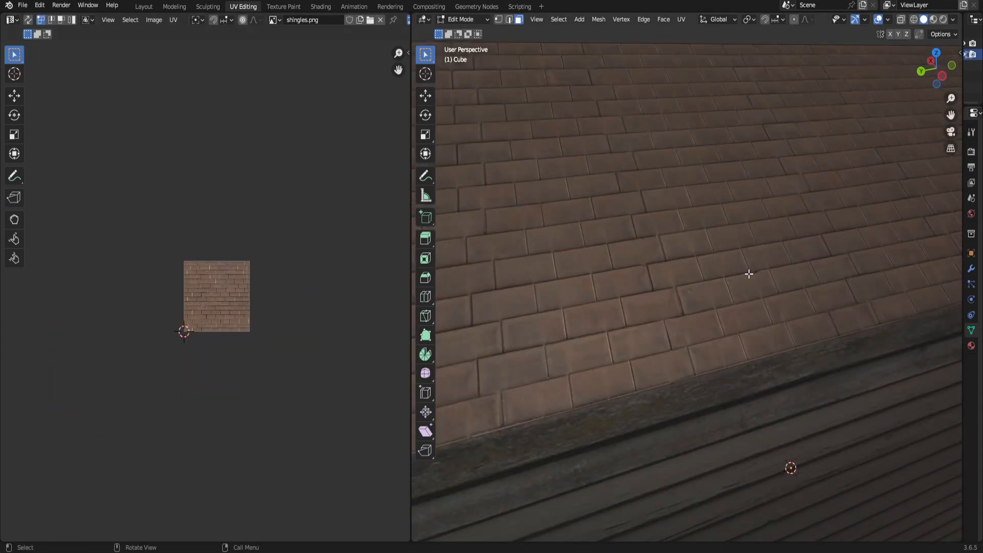
{"action": "scroll", "coordinate": [748, 274], "scroll_direction": "down", "scroll_amount": 2}
{"action": "middle_click_drag", "start_coordinate": [748, 274], "coordinate": [860, 253]}
{"action": "scroll", "coordinate": [776, 268], "scroll_direction": "down", "scroll_amount": 3}
{"action": "scroll", "coordinate": [682, 254], "scroll_direction": "up", "scroll_amount": 2}
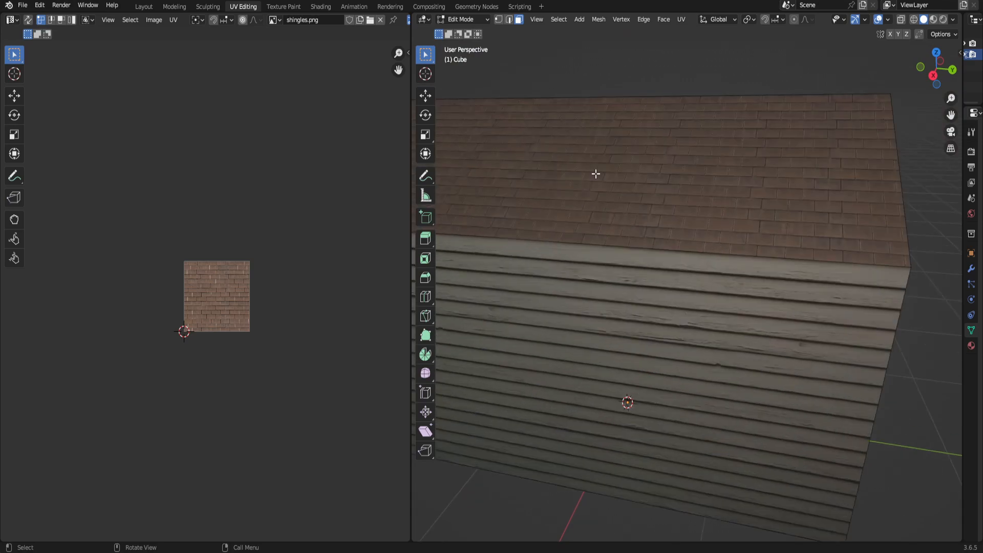
{"action": "scroll", "coordinate": [619, 279], "scroll_direction": "up", "scroll_amount": 1}
{"action": "middle_click_drag", "start_coordinate": [594, 173], "coordinate": [802, 251], "text": "shift"}
{"action": "scroll", "coordinate": [803, 278], "scroll_direction": "down", "scroll_amount": 3}
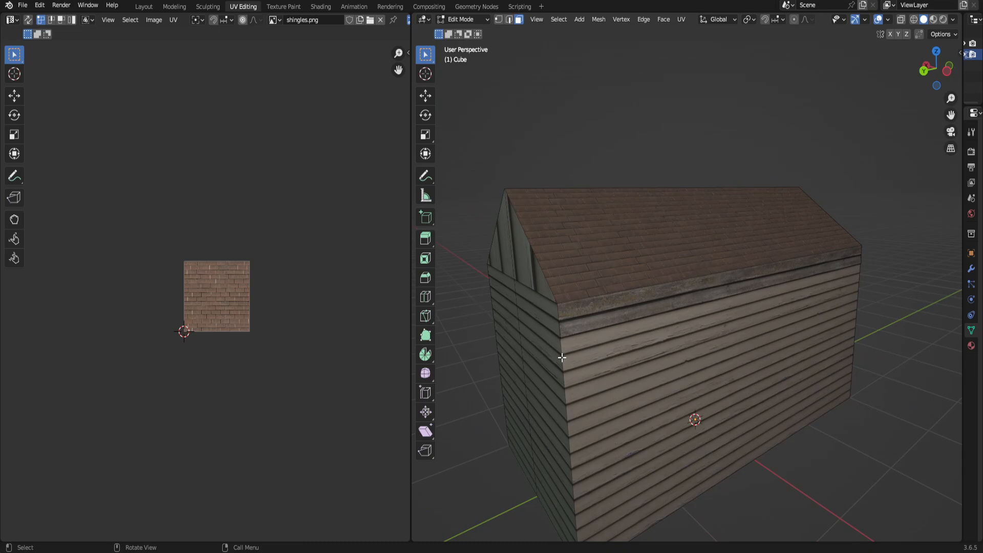
- Examine the textured house in the layout view, checking its walls, trim, gable and shingled roof
{"action": "left_click", "coordinate": [174, 6]}
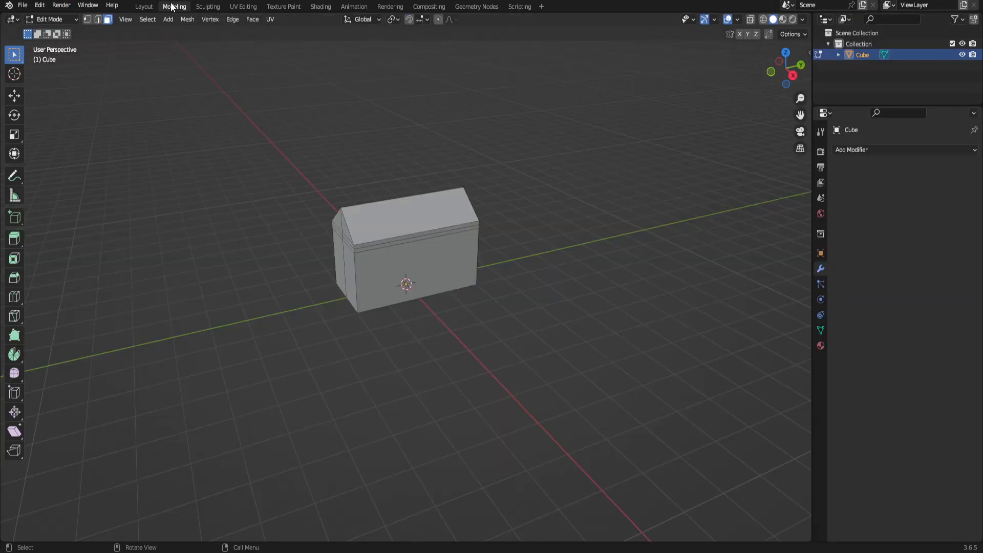
{"action": "scroll", "coordinate": [459, 377], "scroll_direction": "up", "scroll_amount": 2}
{"action": "left_click", "coordinate": [144, 7]}
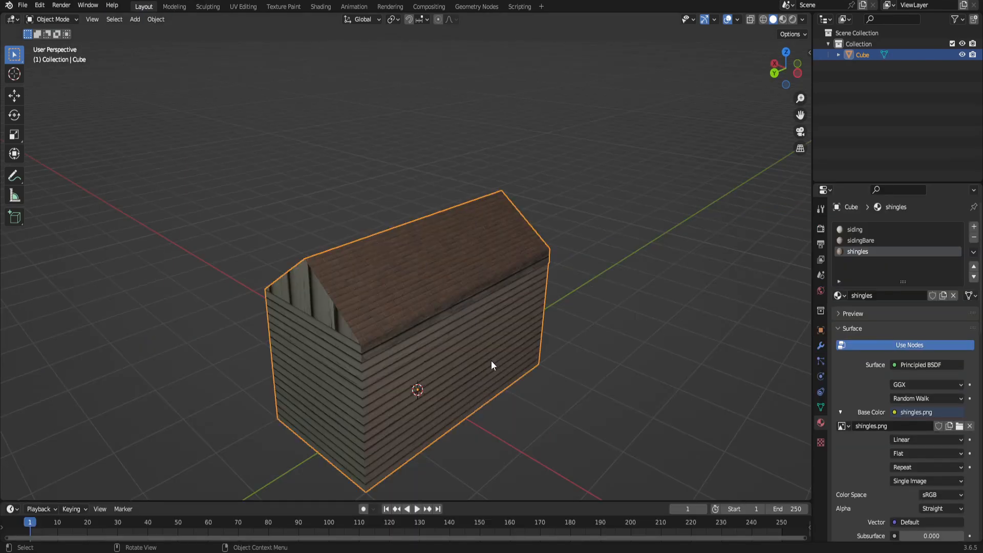
{"action": "scroll", "coordinate": [530, 388], "scroll_direction": "up", "scroll_amount": 3}
{"action": "middle_click_drag", "start_coordinate": [521, 356], "coordinate": [513, 333]}
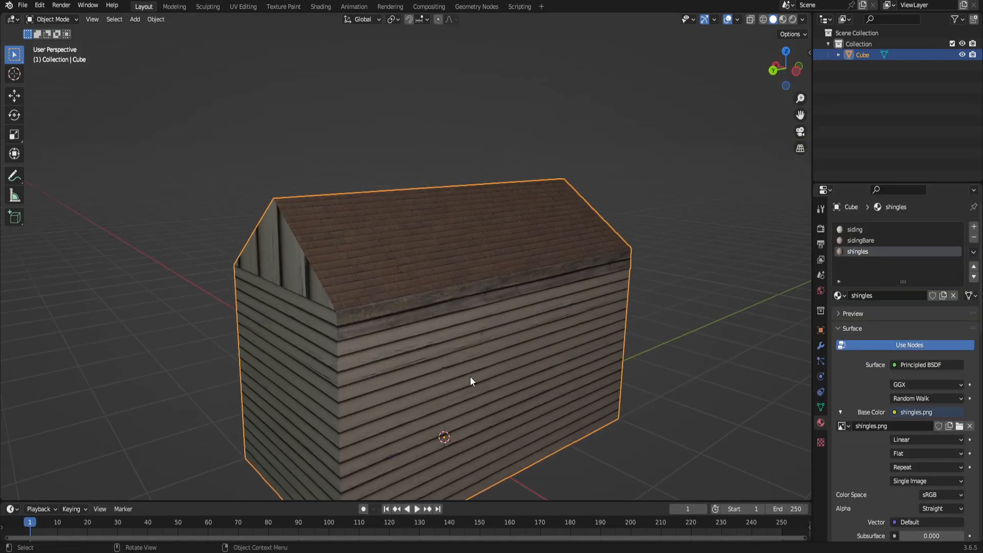
{"action": "scroll", "coordinate": [476, 380], "scroll_direction": "down", "scroll_amount": 2}
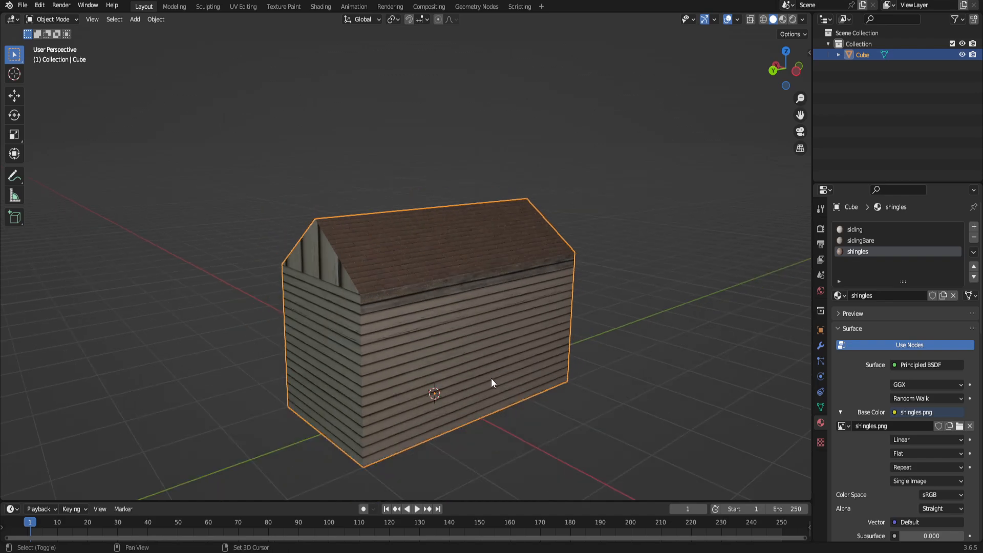
{"action": "middle_click_drag", "start_coordinate": [492, 383], "coordinate": [461, 325], "text": "shift"}
{"action": "scroll", "coordinate": [501, 340], "scroll_direction": "up", "scroll_amount": 2}
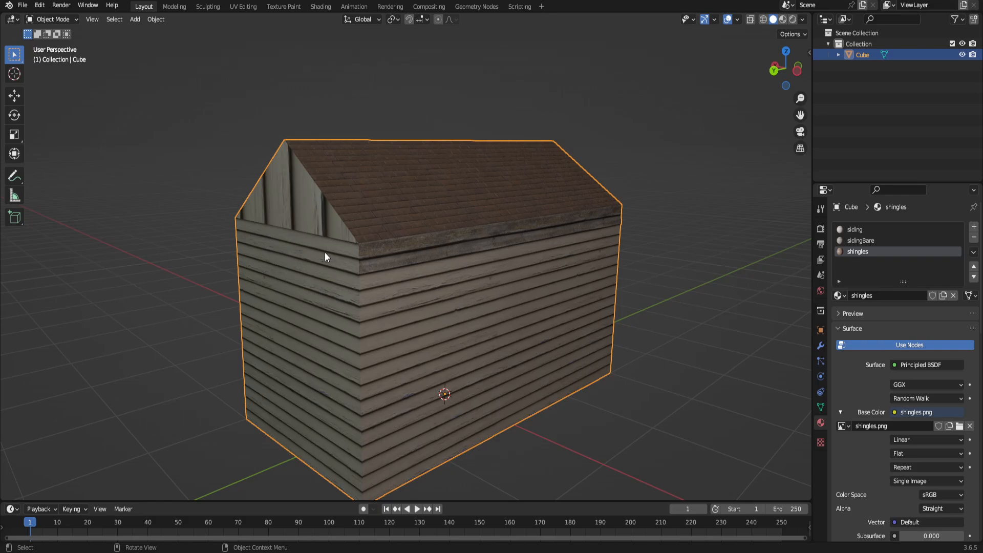
- Delete the textured house and add a new cube mesh at the world origin
{"action": "key", "text": "Delete"}
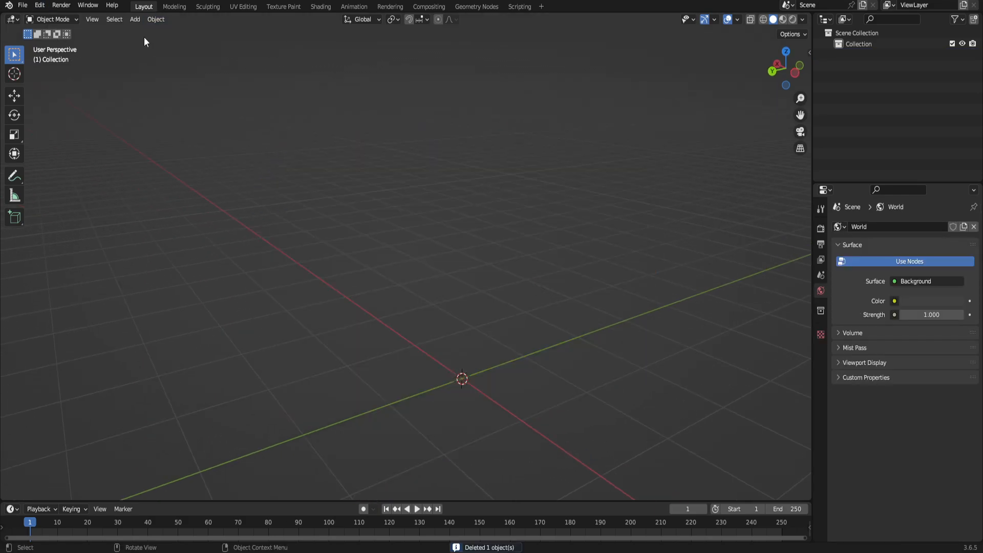
{"action": "left_click", "coordinate": [156, 19]}
{"action": "mouse_move", "coordinate": [135, 19]}
{"action": "mouse_move", "coordinate": [159, 32]}
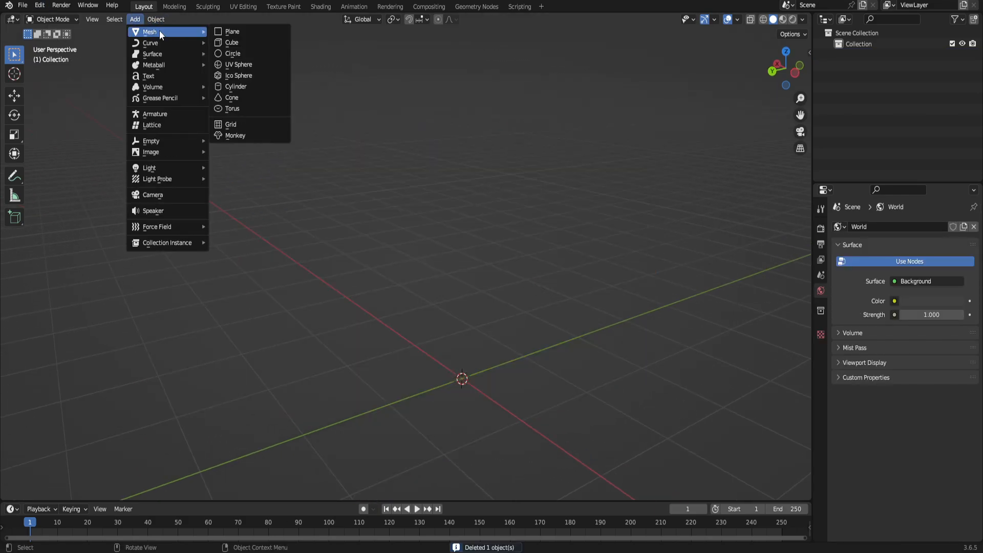
{"action": "left_click", "coordinate": [249, 42]}
{"action": "scroll", "coordinate": [537, 312], "scroll_direction": "down", "scroll_amount": 3}
{"action": "middle_click_drag", "start_coordinate": [536, 311], "coordinate": [472, 341]}
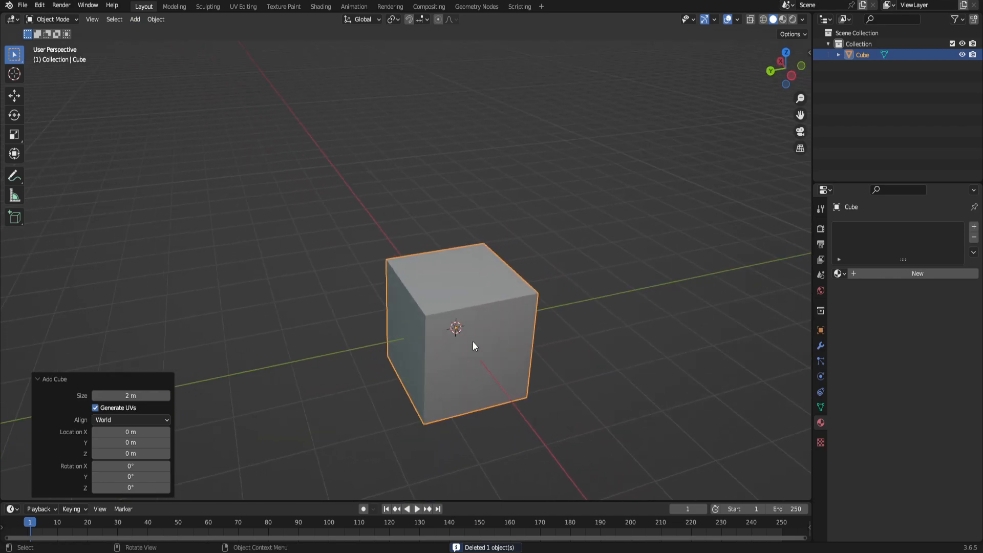
{"action": "left_click", "coordinate": [126, 396]}
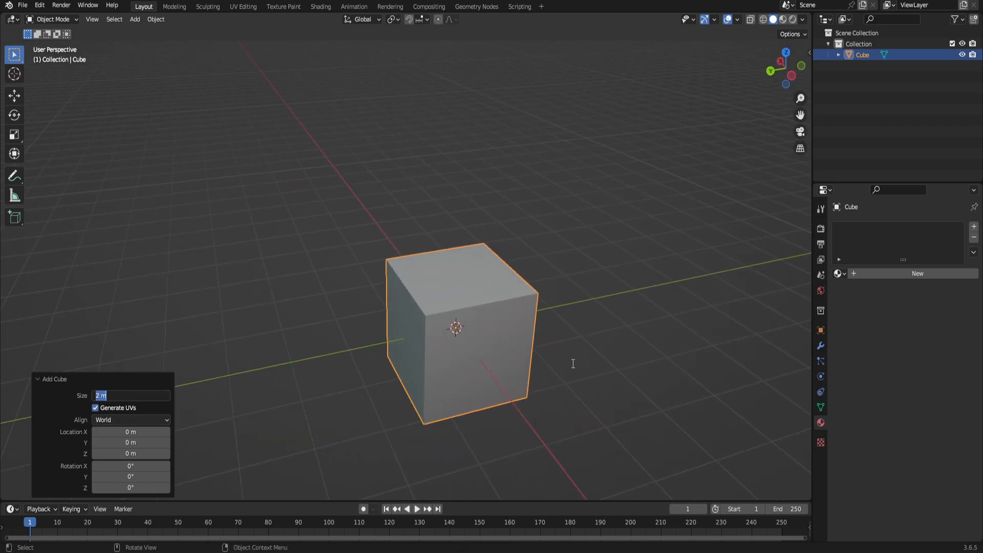
{"action": "key", "text": "Tab"}
{"action": "key", "text": "Escape"}
- Raise the cube's whole mesh exactly 1 m along Z in edit mode so its base sits on the ground plane
{"action": "key", "text": "Tab"}
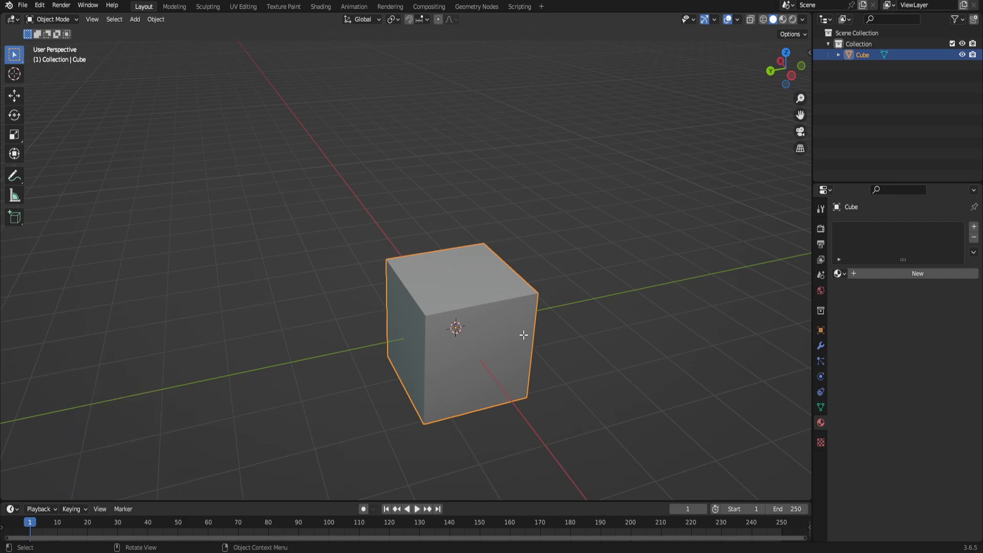
{"action": "key", "text": "ctrl+KP_3"}
{"action": "key", "text": "g"}
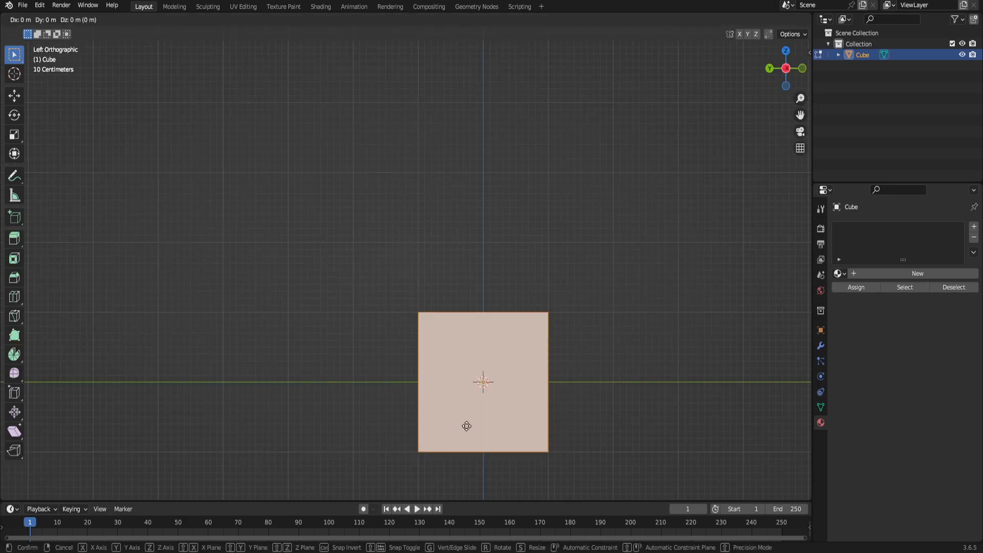
{"action": "key", "text": "y"}
{"action": "key", "text": "z"}
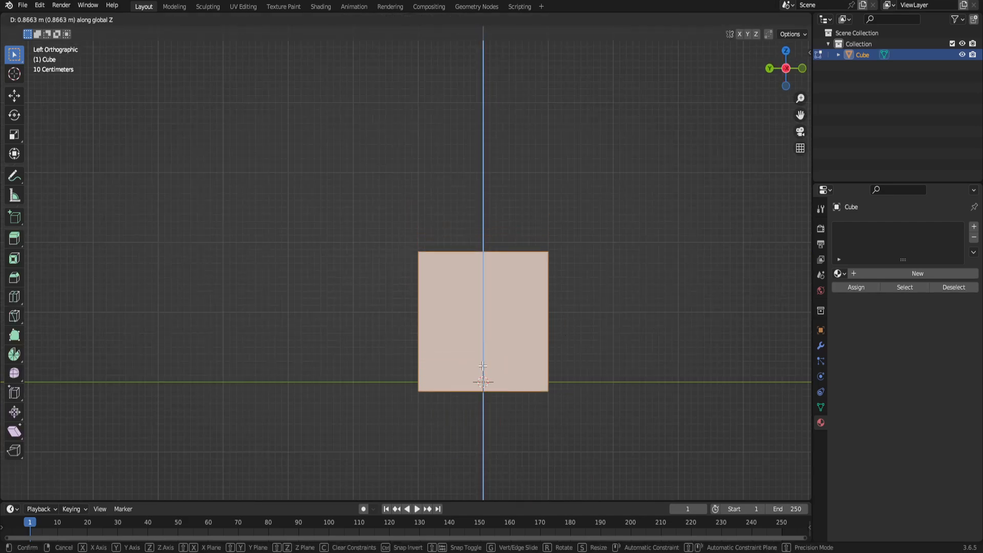
{"action": "key", "text": "Return"}
{"action": "left_click", "coordinate": [132, 451]}
{"action": "type", "text": "1"}
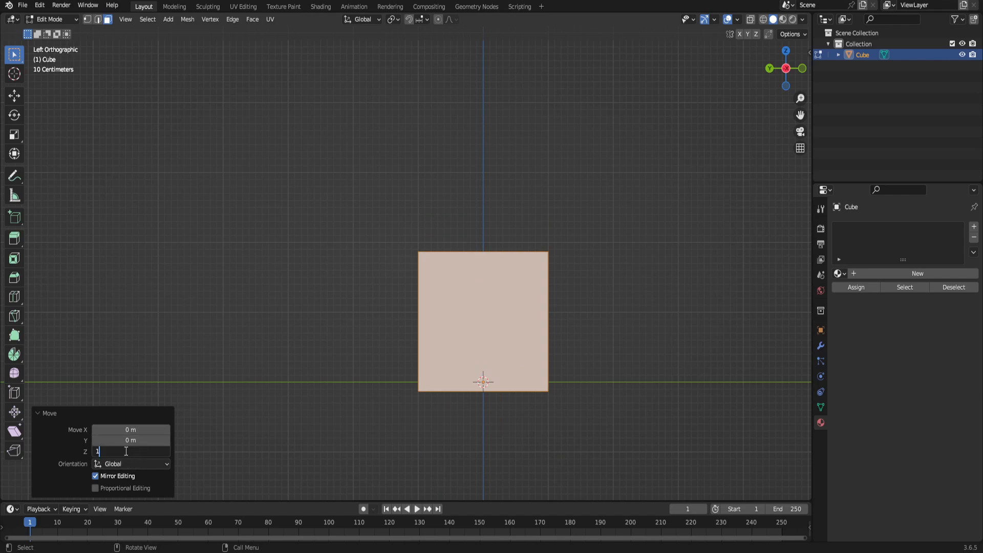
{"action": "key", "text": "Return"}
{"action": "middle_click_drag", "start_coordinate": [371, 333], "coordinate": [404, 358]}
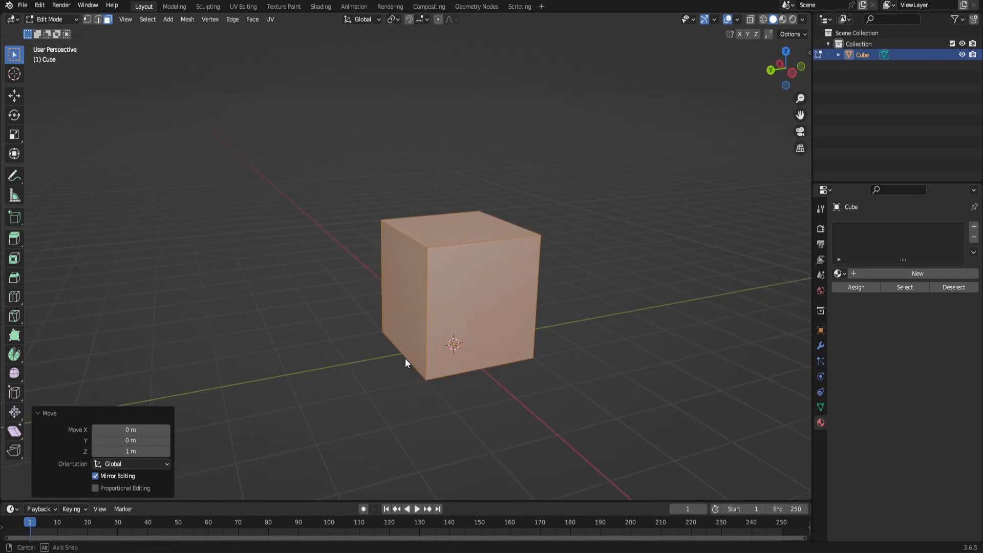
- Select the cube's two opposite end faces and scale them by 2 along the Y axis
{"action": "key", "text": "Tab"}
{"action": "key", "text": "Tab"}
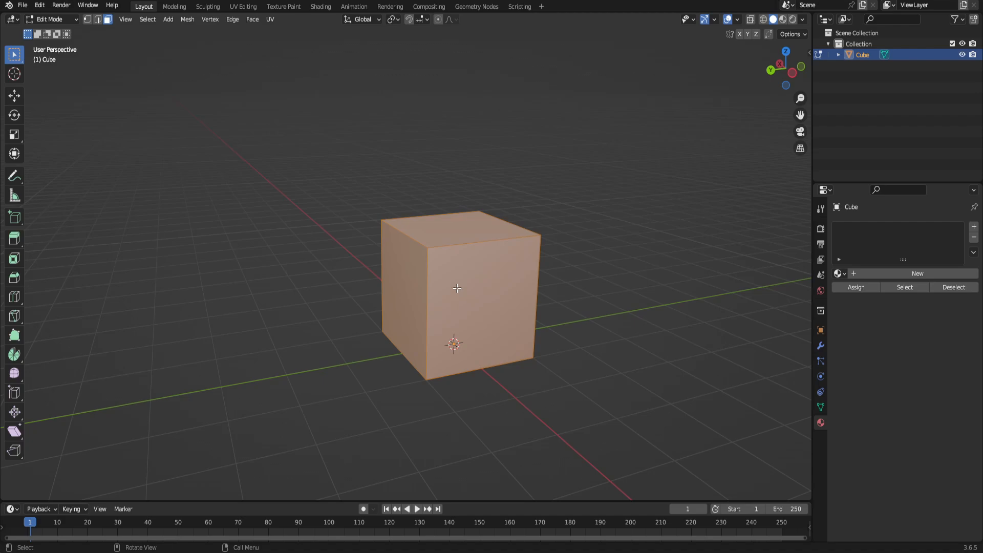
{"action": "key", "text": "alt+a"}
{"action": "middle_click_drag", "start_coordinate": [457, 300], "coordinate": [470, 306]}
{"action": "left_click", "coordinate": [546, 292]}
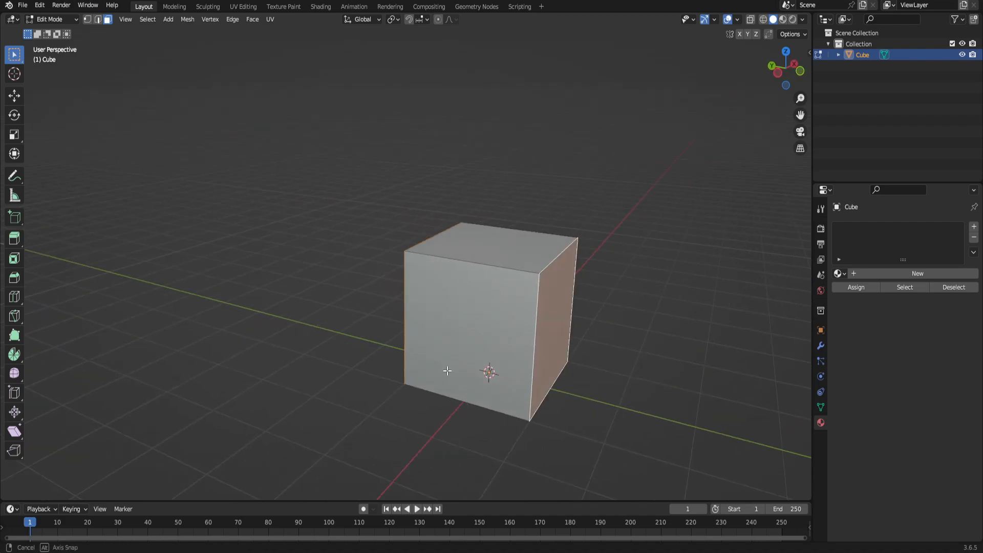
{"action": "middle_click_drag", "start_coordinate": [450, 373], "coordinate": [511, 375]}
{"action": "key", "text": "s"}
{"action": "key", "text": "y"}
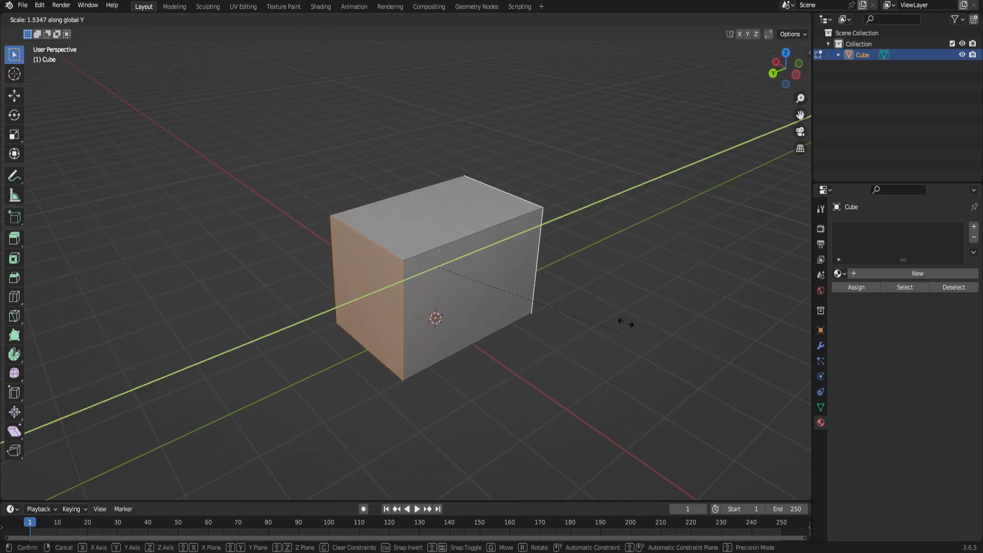
{"action": "left_click", "coordinate": [669, 246]}
{"action": "left_click", "coordinate": [154, 440]}
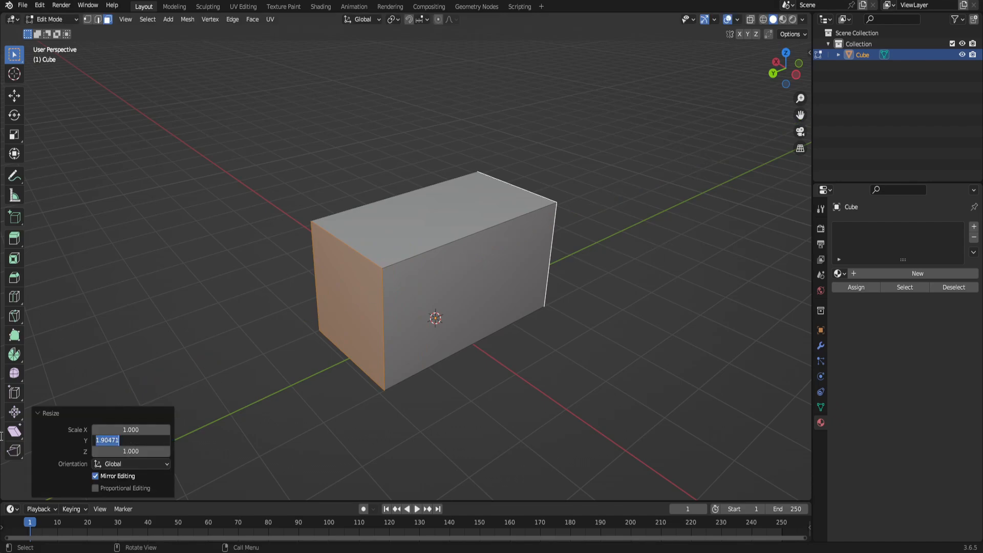
{"action": "type", "text": "2"}
{"action": "key", "text": "Return"}
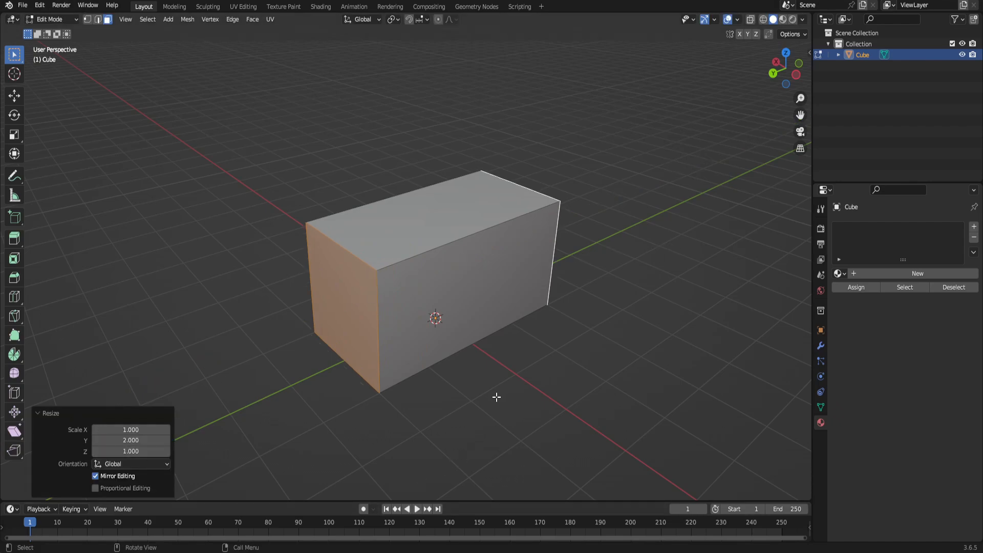
- Scale the selected end faces by 0.5 along the X axis and return to object mode
{"action": "middle_click_drag", "start_coordinate": [496, 397], "coordinate": [527, 390]}
{"action": "key", "text": "s"}
{"action": "key", "text": "x"}
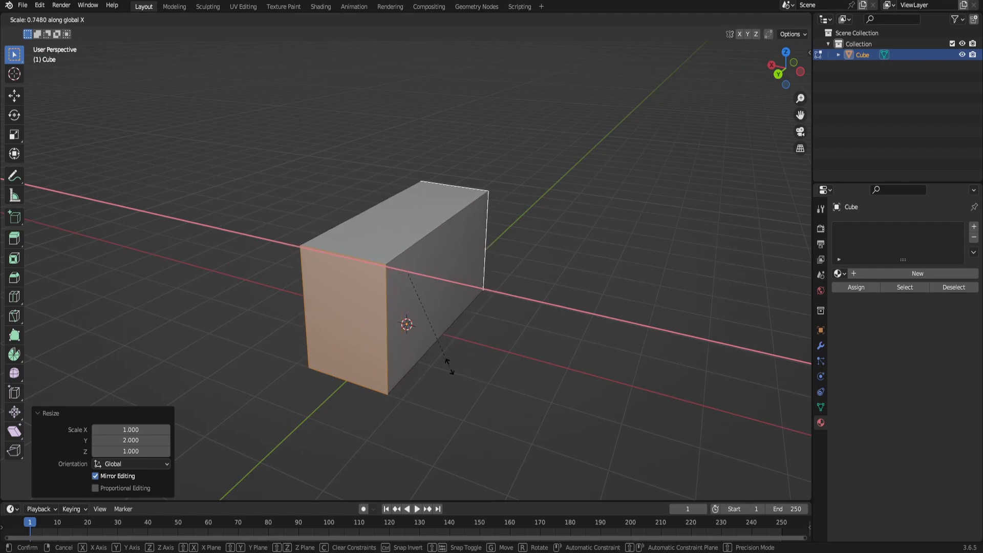
{"action": "left_click", "coordinate": [448, 361]}
{"action": "left_click", "coordinate": [134, 429]}
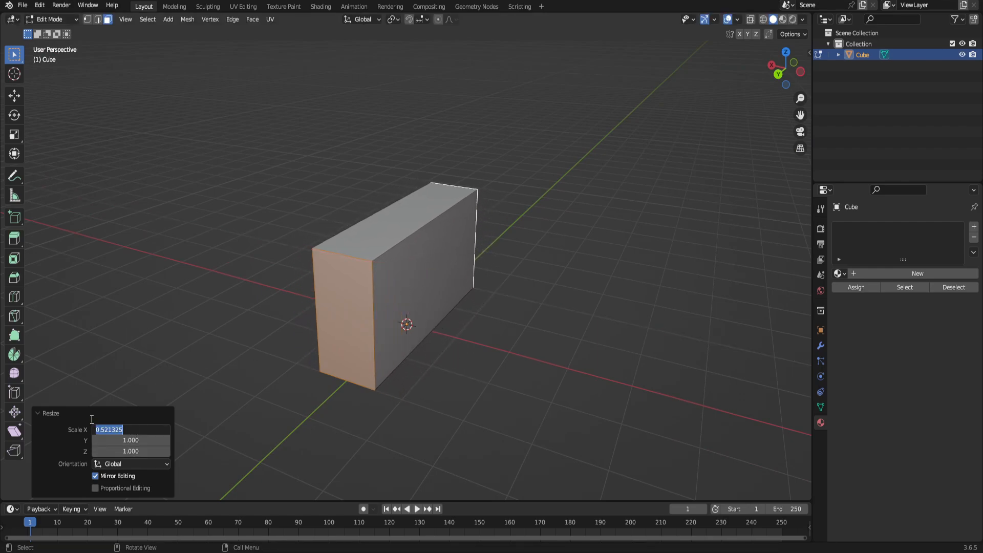
{"action": "type", "text": ".5"}
{"action": "key", "text": "Return"}
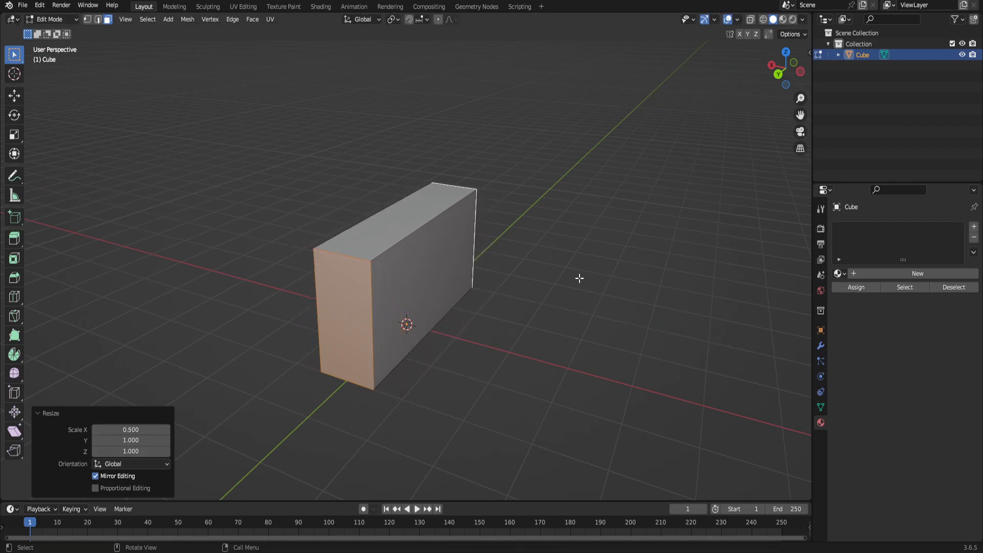
{"action": "left_click", "coordinate": [573, 255]}
{"action": "middle_click_drag", "start_coordinate": [573, 254], "coordinate": [531, 247]}
{"action": "key", "text": "Tab"}
{"action": "key", "text": "KP_Decimal"}
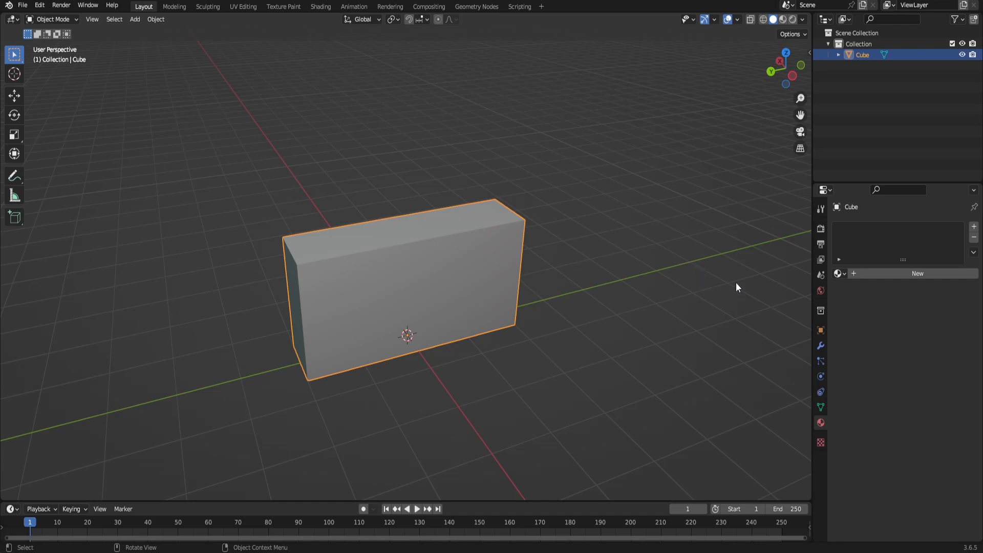
- Try the existing shingles material on the block, inspect it, and remove its material slot
{"action": "left_click", "coordinate": [839, 273]}
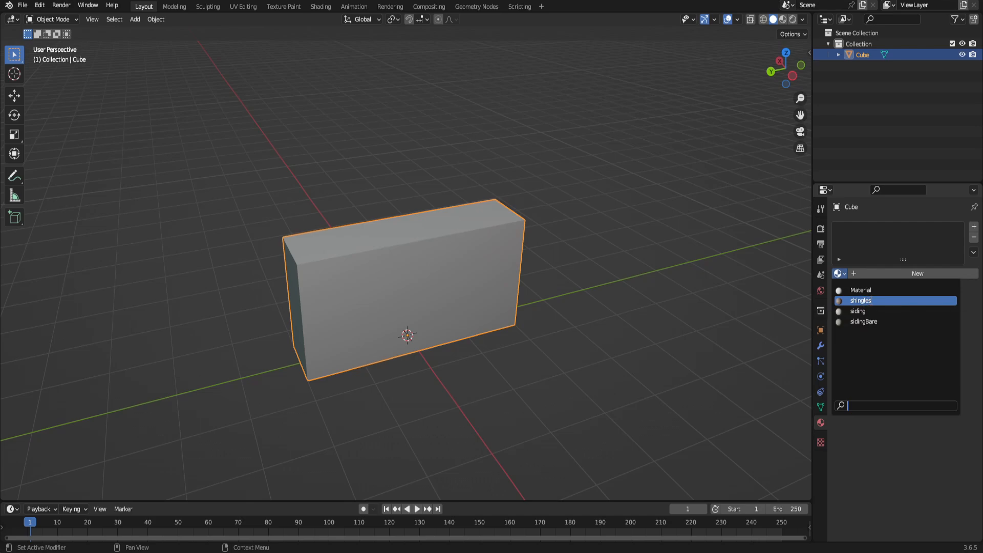
{"action": "left_click", "coordinate": [865, 302]}
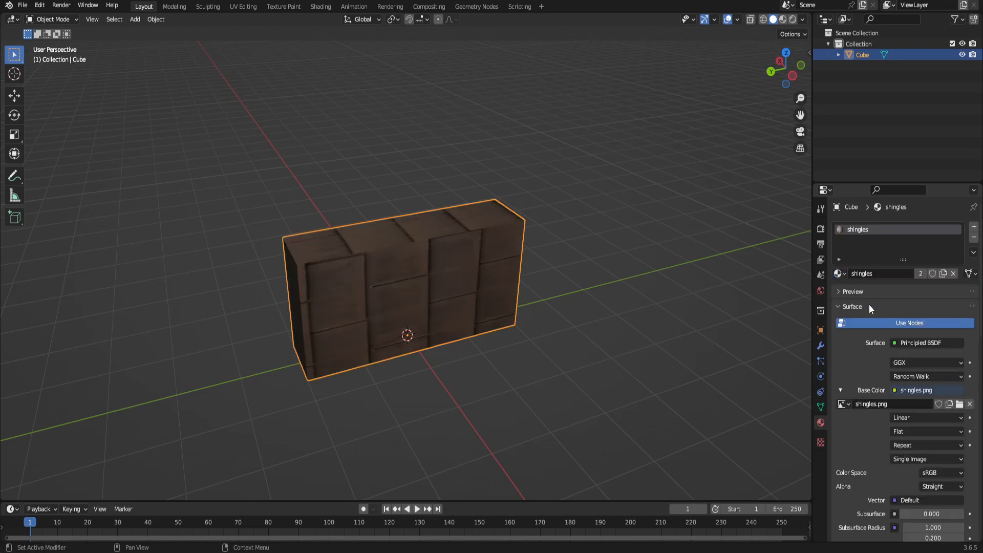
{"action": "middle_click_drag", "start_coordinate": [660, 340], "coordinate": [594, 344]}
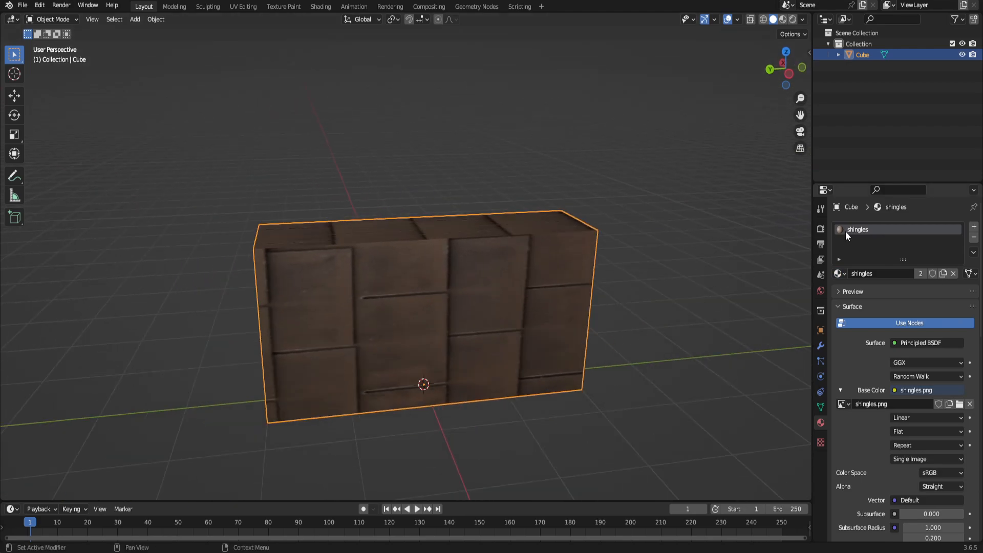
{"action": "left_click", "coordinate": [973, 238]}
- Give the block a new material named concreteDIrty
{"action": "left_click", "coordinate": [849, 273]}
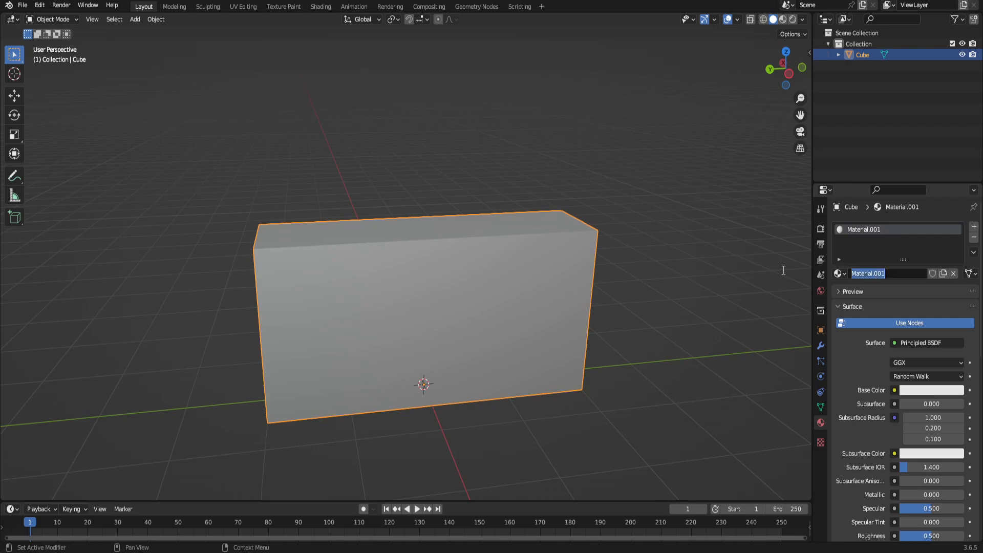
{"action": "type", "text": "concreteDirty"}
{"action": "key", "text": "Return"}
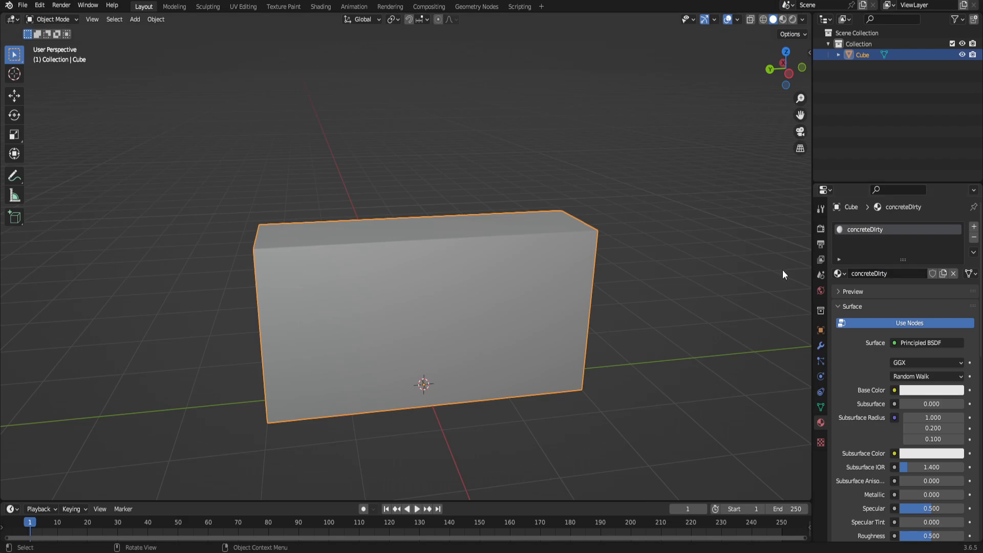
- Set the material's base color to an image texture using concrete.png from the C:\Teaching folder
{"action": "left_click", "coordinate": [896, 390]}
{"action": "left_click", "coordinate": [682, 366]}
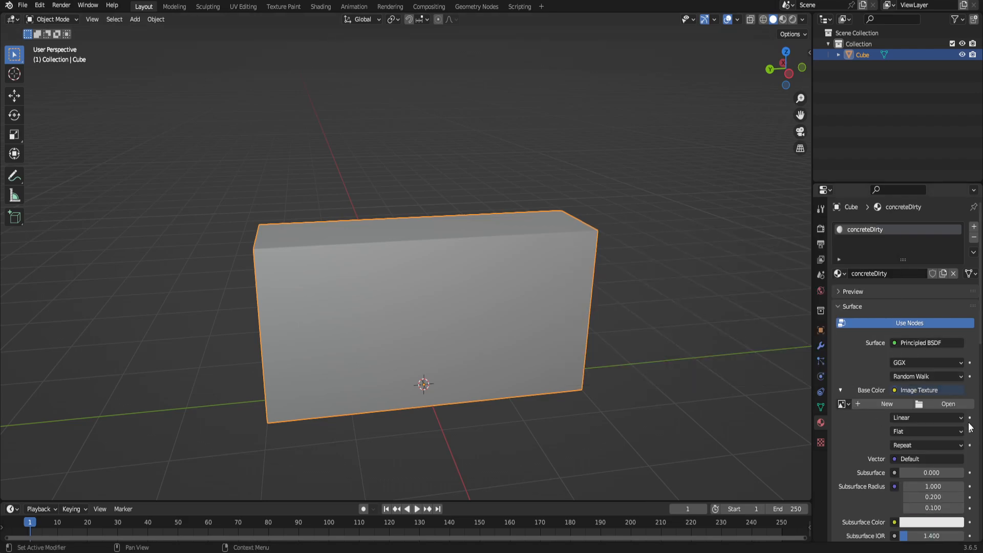
{"action": "left_click", "coordinate": [957, 404]}
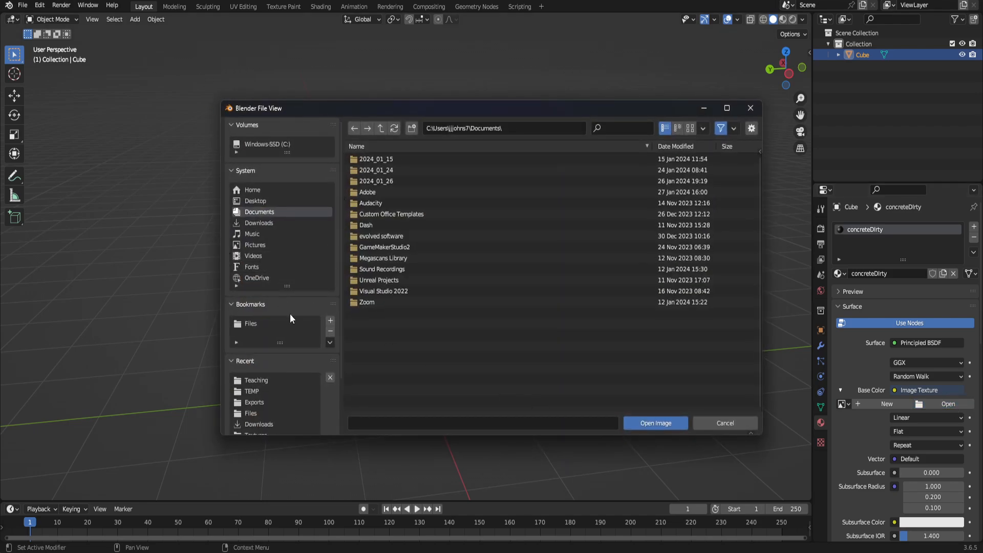
{"action": "left_click", "coordinate": [265, 381]}
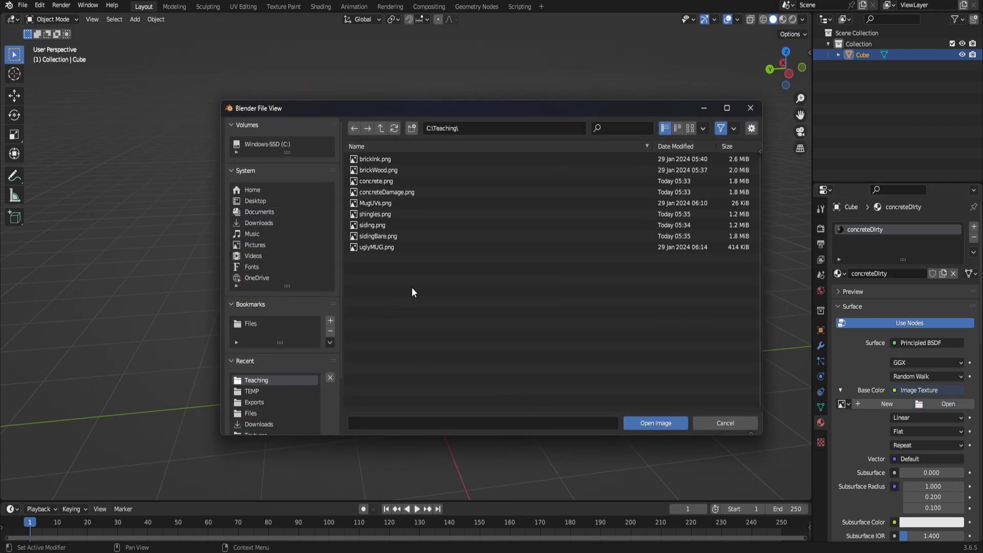
{"action": "left_click", "coordinate": [389, 181]}
{"action": "left_click", "coordinate": [640, 423]}
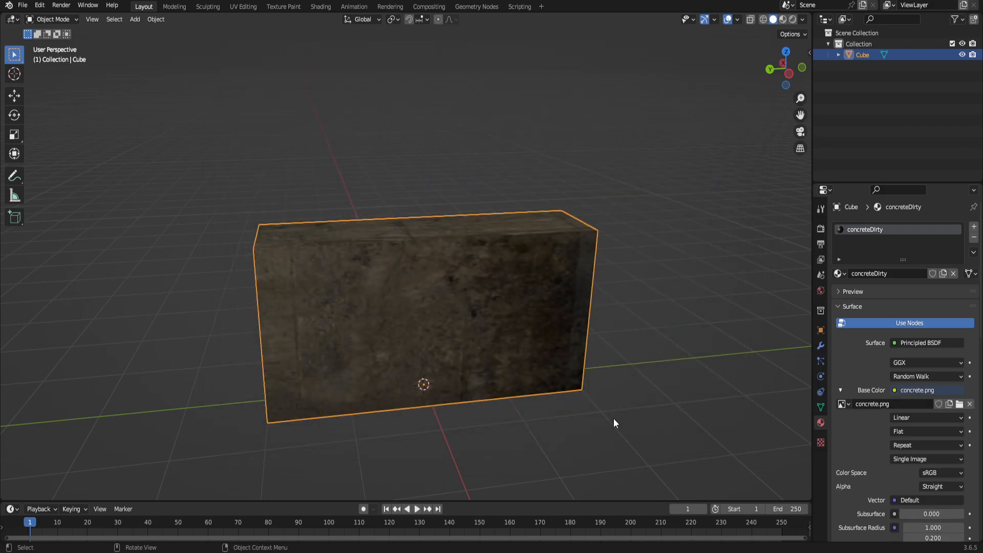
{"action": "middle_click_drag", "start_coordinate": [614, 419], "coordinate": [468, 283]}
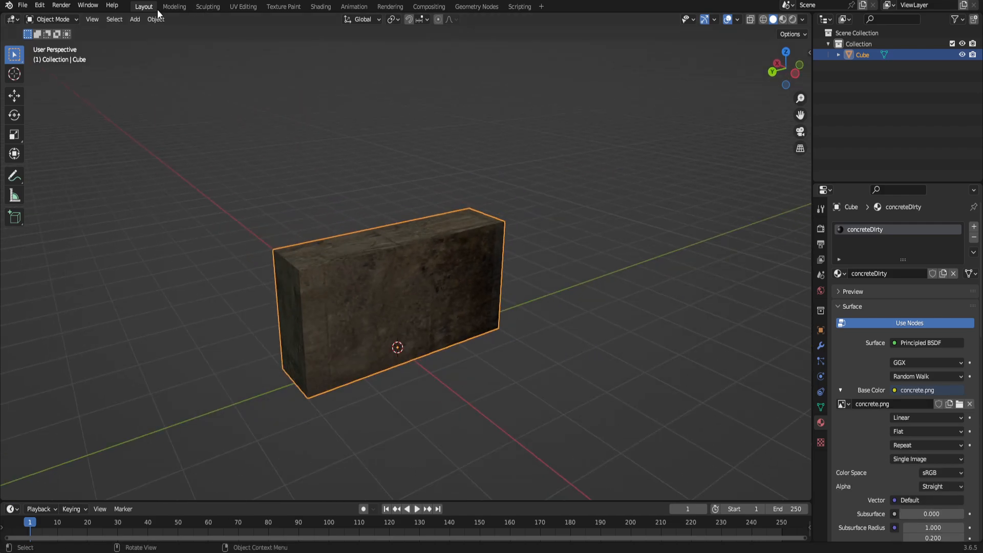
- Box-map the UVs of all the block's faces with a size of 2 in the UV Editing workspace
{"action": "left_click", "coordinate": [243, 6]}
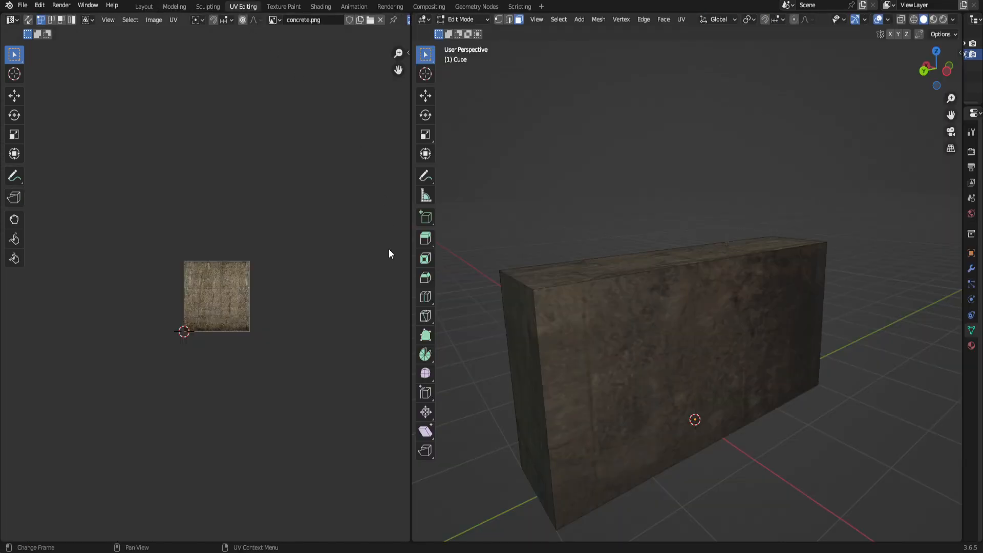
{"action": "scroll", "coordinate": [658, 324], "scroll_direction": "down", "scroll_amount": 4}
{"action": "left_click", "coordinate": [659, 322]}
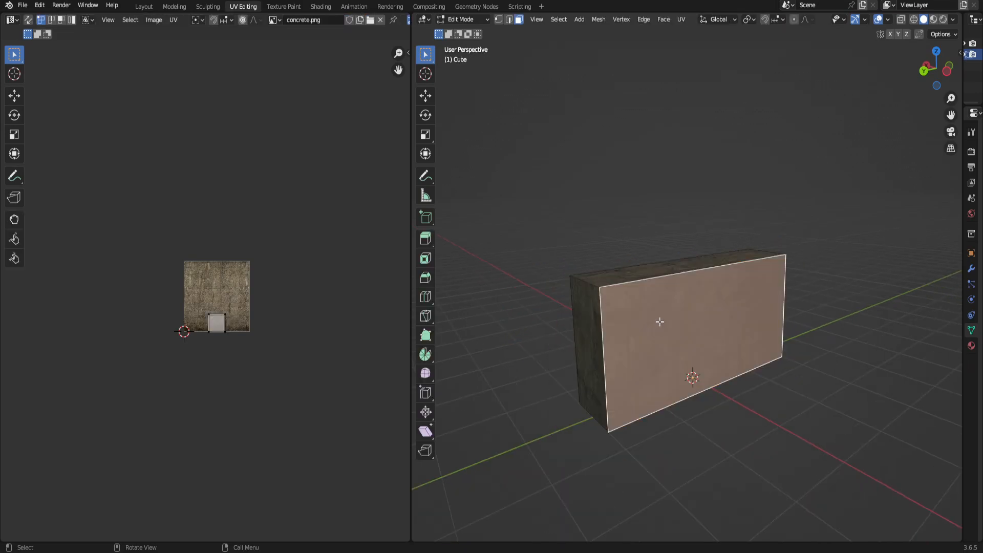
{"action": "key", "text": "l"}
{"action": "key", "text": "u"}
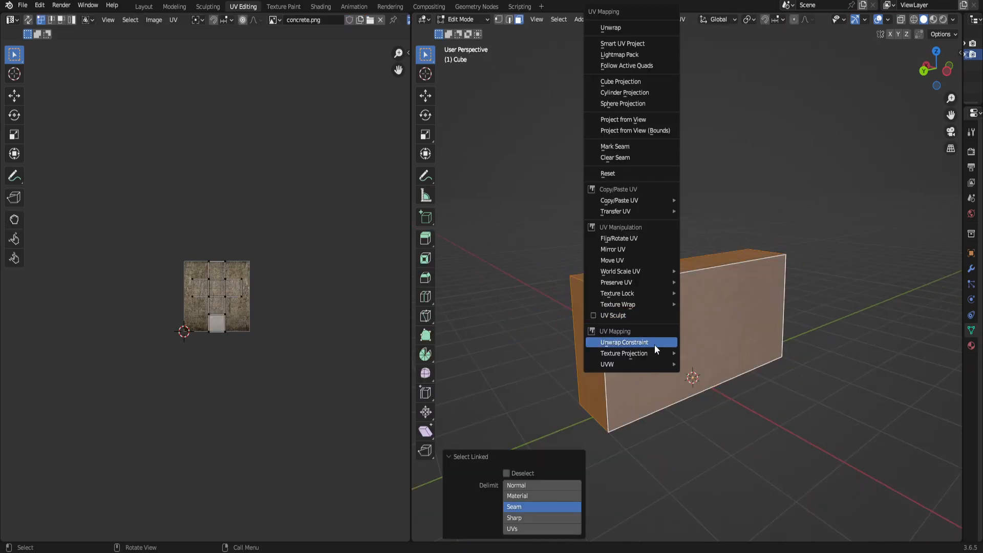
{"action": "left_click", "coordinate": [692, 364]}
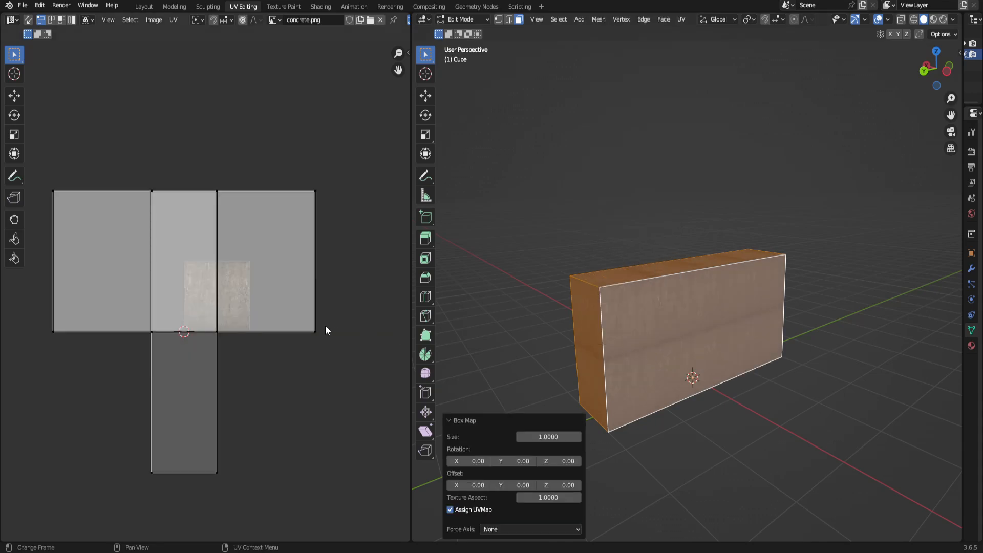
{"action": "left_click", "coordinate": [548, 436]}
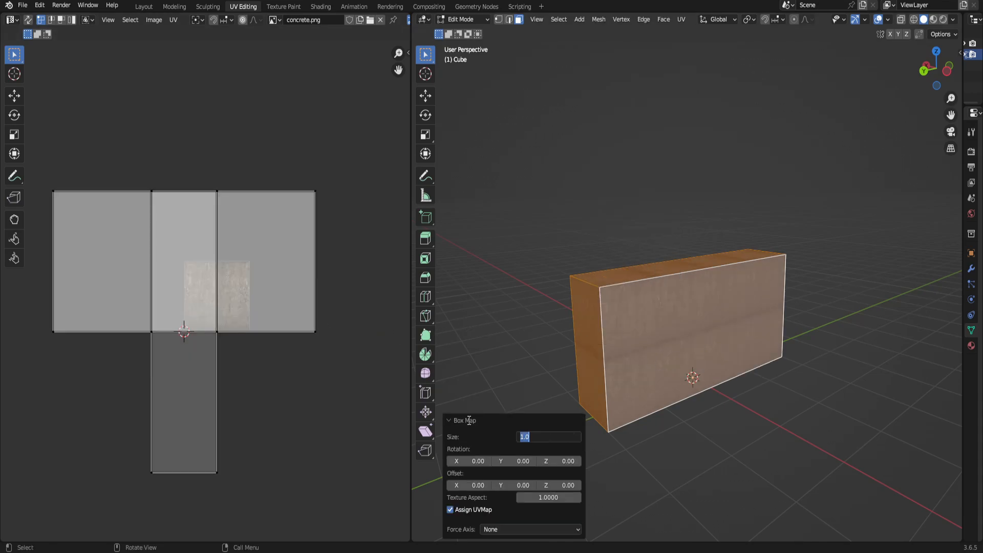
{"action": "type", "text": "2"}
{"action": "key", "text": "Return"}
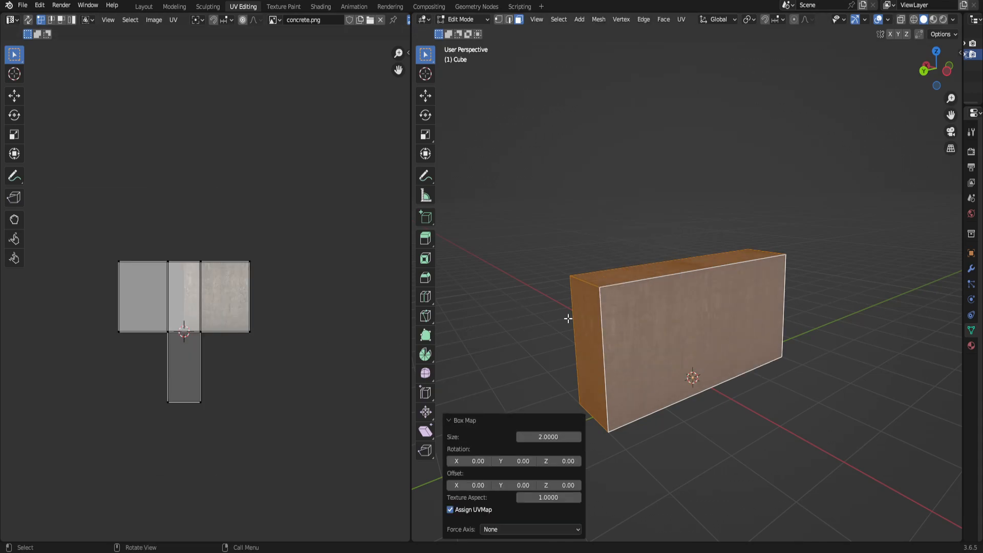
- Rotate the UVs of the block's top face by 90 degrees
{"action": "middle_click_drag", "start_coordinate": [563, 314], "coordinate": [731, 312]}
{"action": "scroll", "coordinate": [731, 313], "scroll_direction": "up", "scroll_amount": 5}
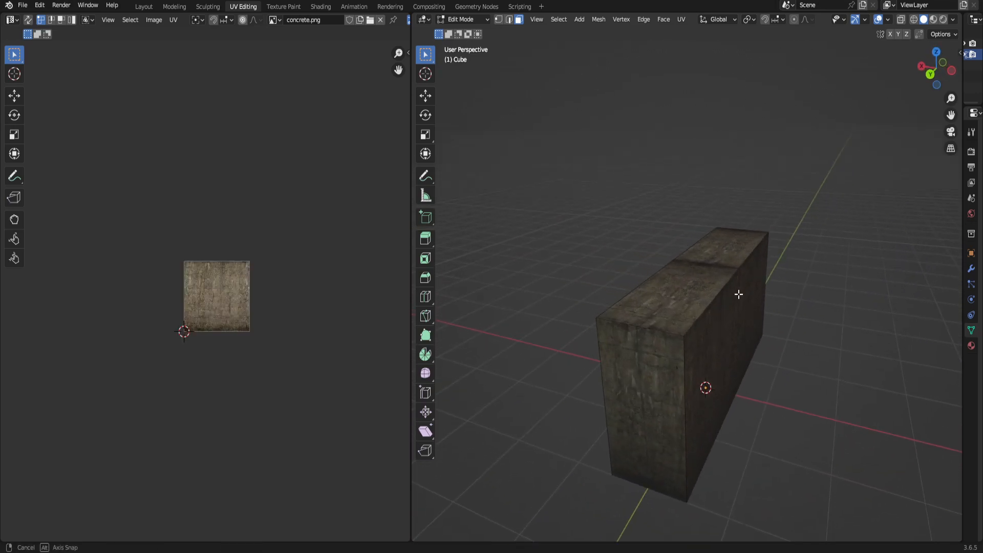
{"action": "middle_click_drag", "start_coordinate": [738, 294], "coordinate": [669, 334]}
{"action": "scroll", "coordinate": [216, 297], "scroll_direction": "up", "scroll_amount": 6}
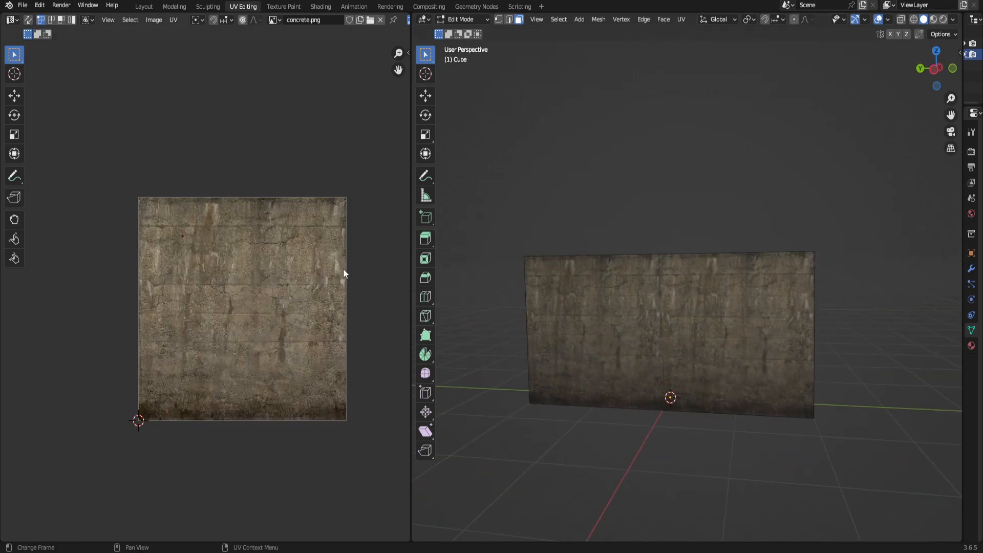
{"action": "scroll", "coordinate": [247, 260], "scroll_direction": "down", "scroll_amount": 1}
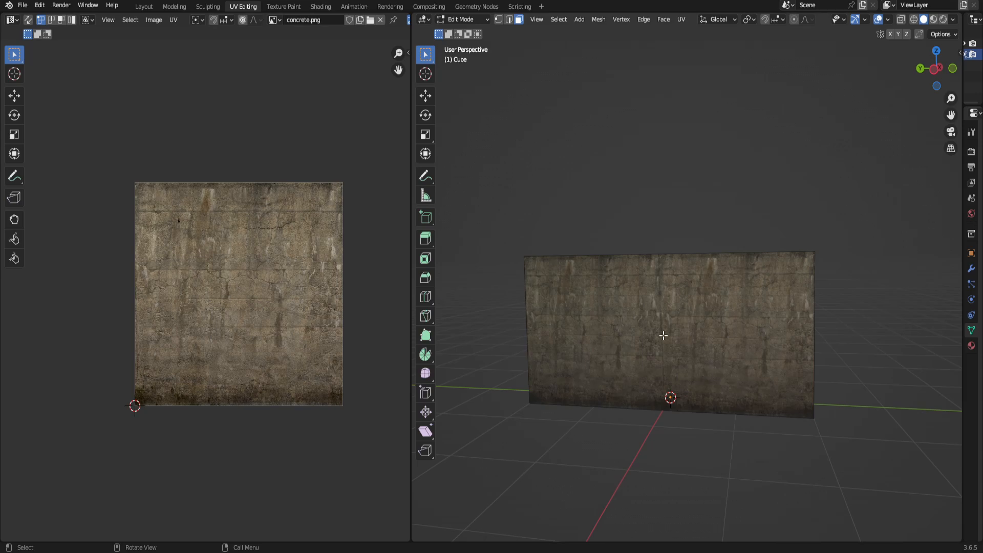
{"action": "middle_click_drag", "start_coordinate": [638, 353], "coordinate": [705, 294]}
{"action": "left_click", "coordinate": [697, 287]}
{"action": "scroll", "coordinate": [255, 356], "scroll_direction": "down", "scroll_amount": 3}
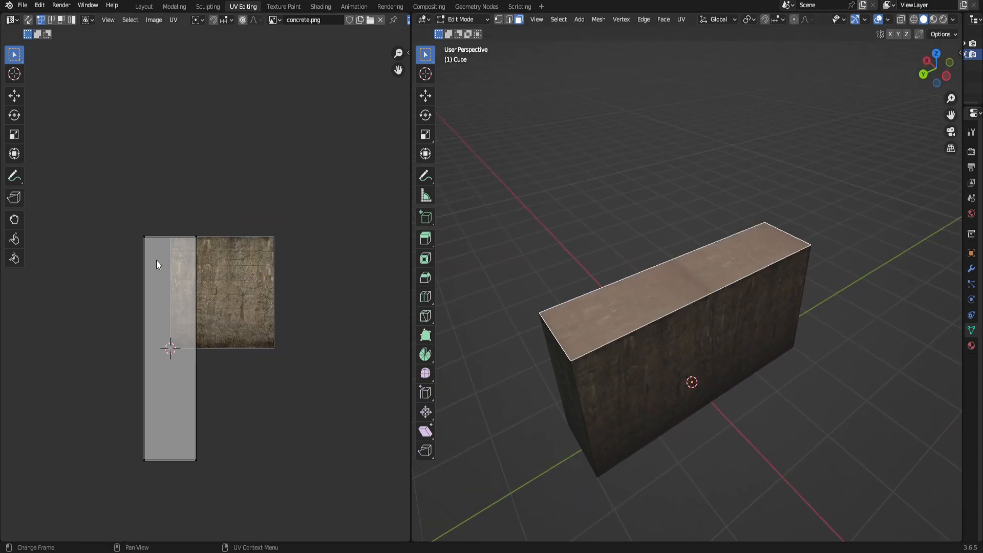
{"action": "left_click_drag", "start_coordinate": [84, 207], "coordinate": [234, 514]}
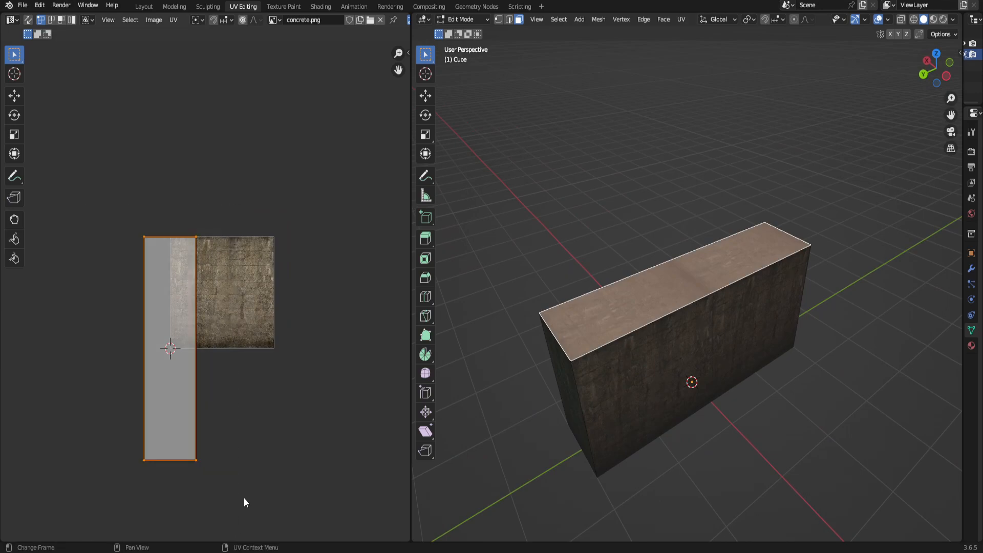
{"action": "type", "text": "r90"}
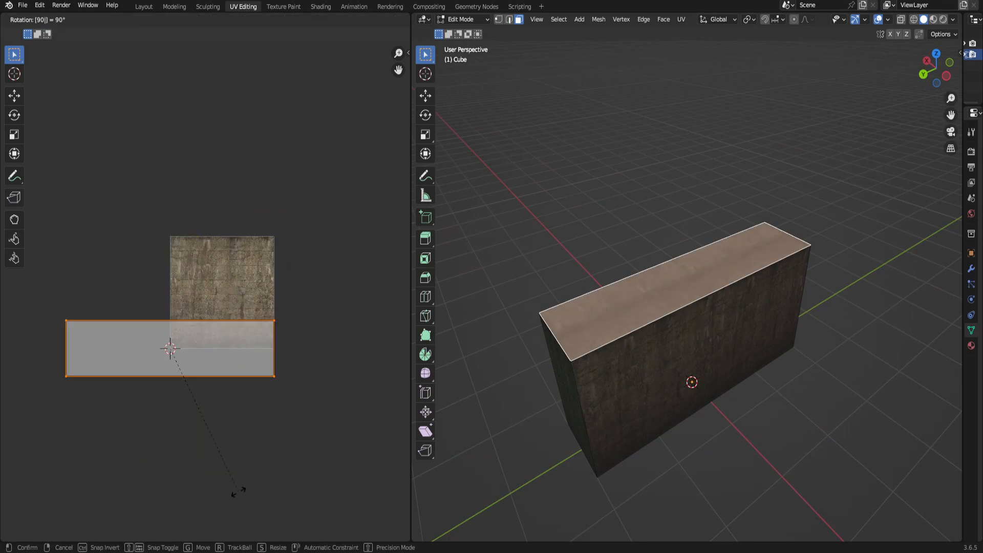
{"action": "key", "text": "Return"}
- Move the top face's UVs up along Y by about 0.54 and deselect the face
{"action": "key", "text": "g"}
{"action": "key", "text": "y"}
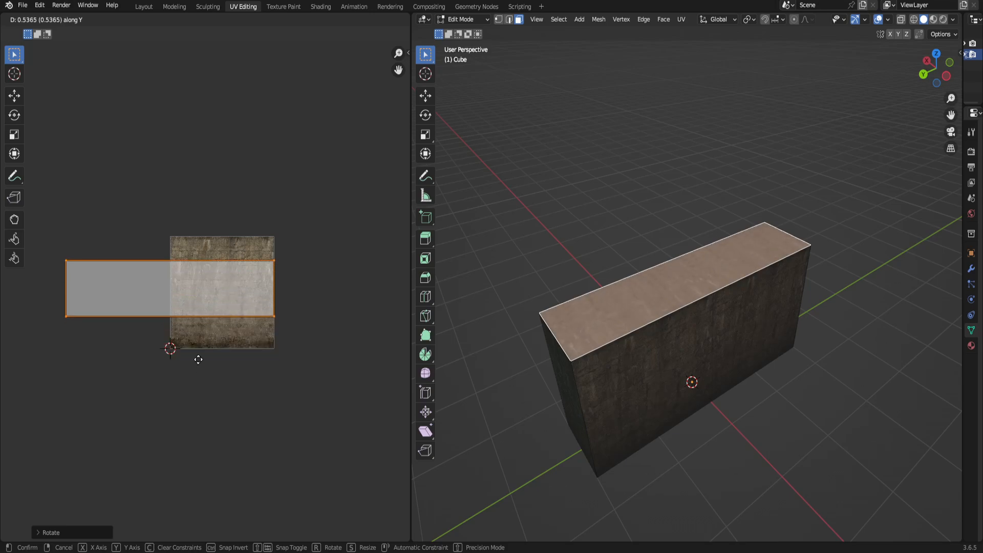
{"action": "left_click", "coordinate": [200, 357]}
{"action": "left_click", "coordinate": [790, 353]}
- Examine how the concrete texture tiles on the block's long side and top, and check the long side's UV layout
{"action": "scroll", "coordinate": [793, 379], "scroll_direction": "up", "scroll_amount": 3}
{"action": "middle_click_drag", "start_coordinate": [797, 394], "coordinate": [770, 380]}
{"action": "middle_click_drag", "start_coordinate": [739, 453], "coordinate": [761, 395], "text": "shift"}
{"action": "scroll", "coordinate": [737, 429], "scroll_direction": "down", "scroll_amount": 2}
{"action": "middle_click_drag", "start_coordinate": [754, 341], "coordinate": [745, 339], "text": "shift"}
{"action": "scroll", "coordinate": [669, 329], "scroll_direction": "up", "scroll_amount": 2}
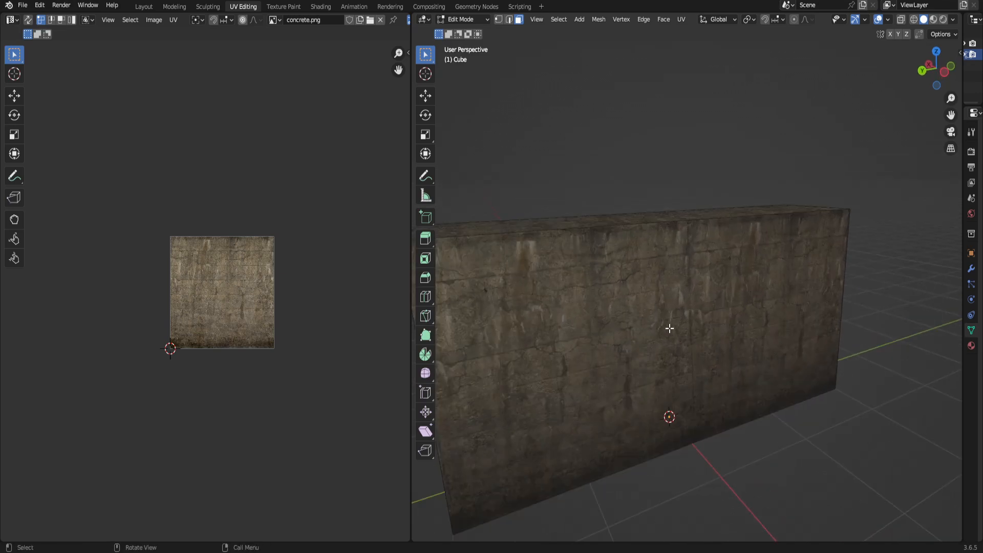
{"action": "scroll", "coordinate": [670, 320], "scroll_direction": "down", "scroll_amount": 2}
{"action": "left_click", "coordinate": [675, 297]}
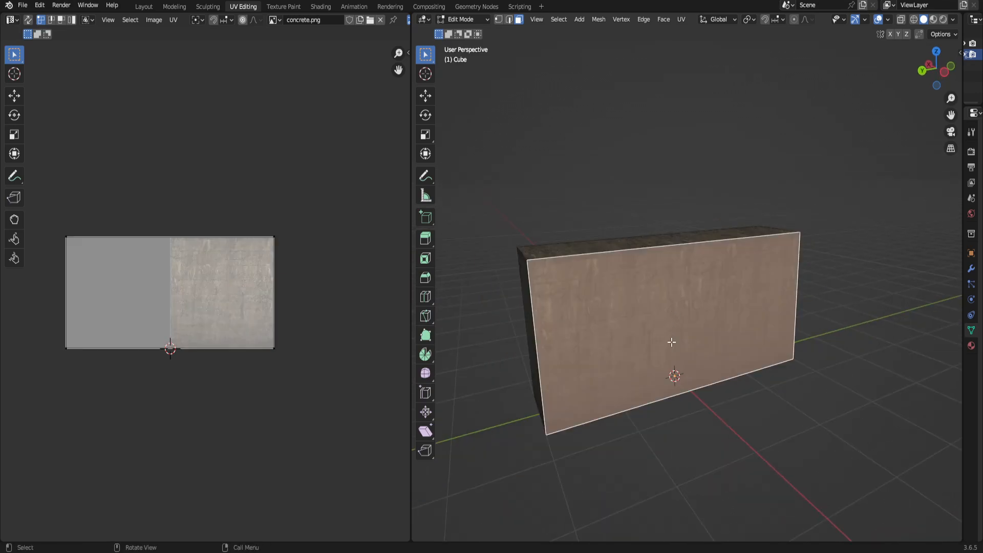
{"action": "left_click", "coordinate": [667, 117]}
- Return to the Layout workspace and add one centered vertical loop cut across the block's length in edit mode
{"action": "left_click", "coordinate": [148, 6]}
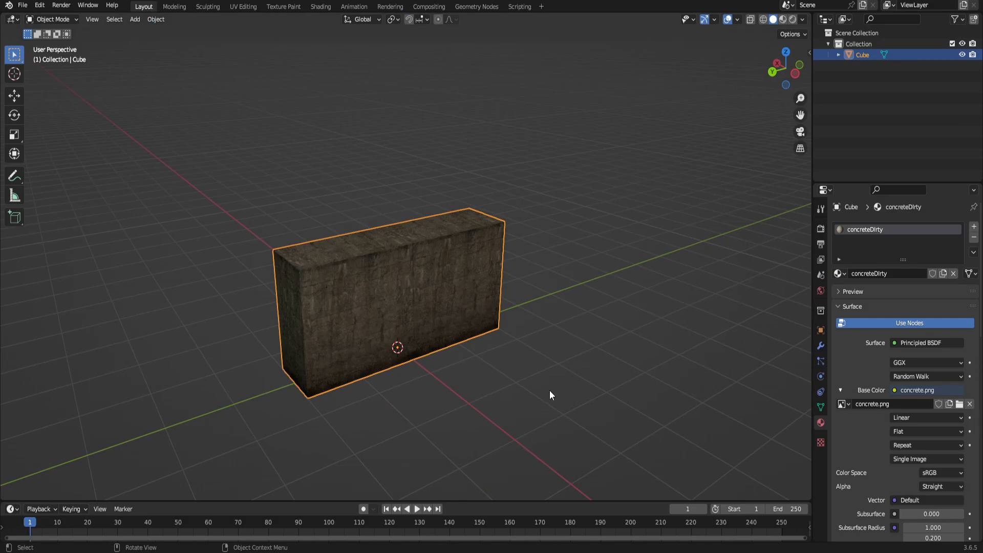
{"action": "middle_click_drag", "start_coordinate": [548, 390], "coordinate": [543, 419]}
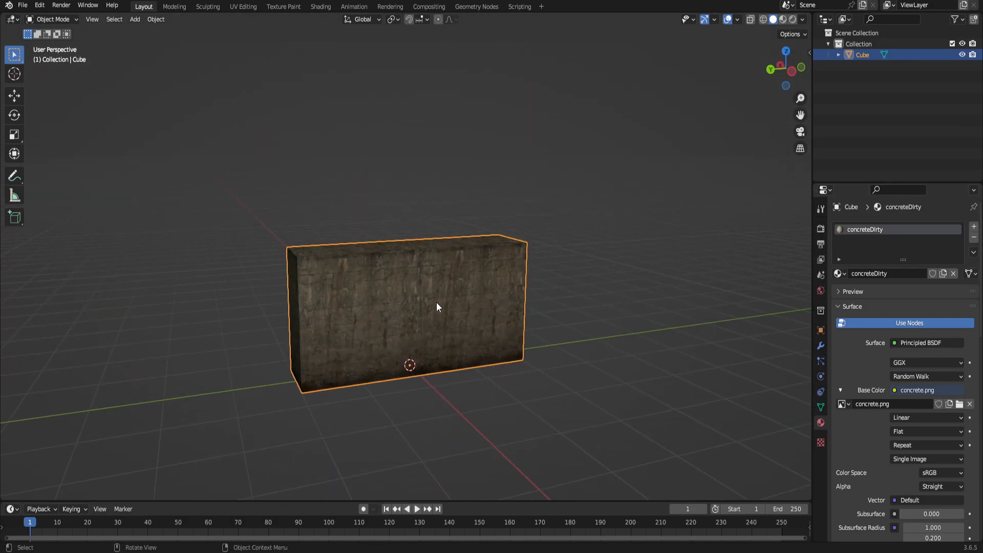
{"action": "key", "text": "Tab"}
{"action": "middle_click_drag", "start_coordinate": [447, 278], "coordinate": [438, 294]}
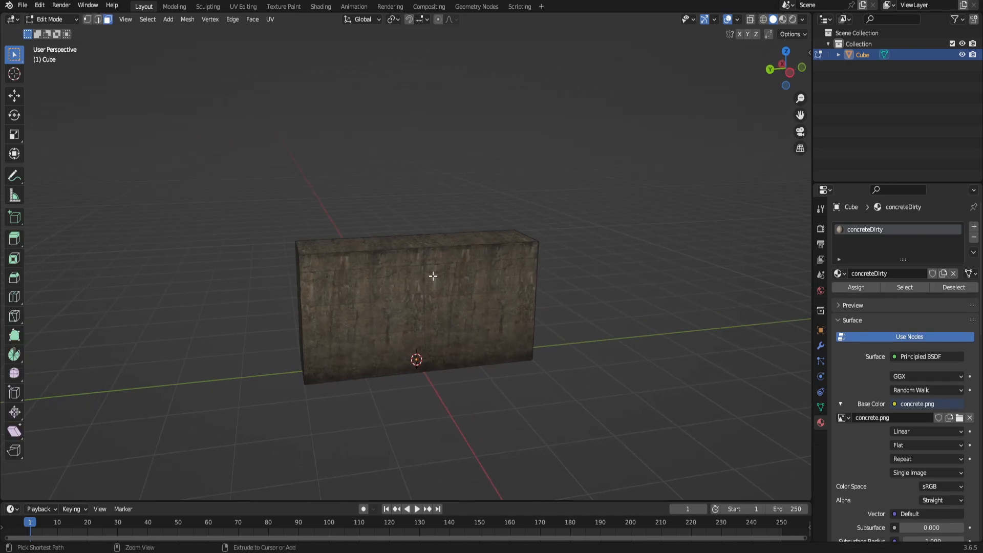
{"action": "key", "text": "ctrl+r"}
{"action": "left_click", "coordinate": [421, 256]}
{"action": "right_click", "coordinate": [429, 252]}
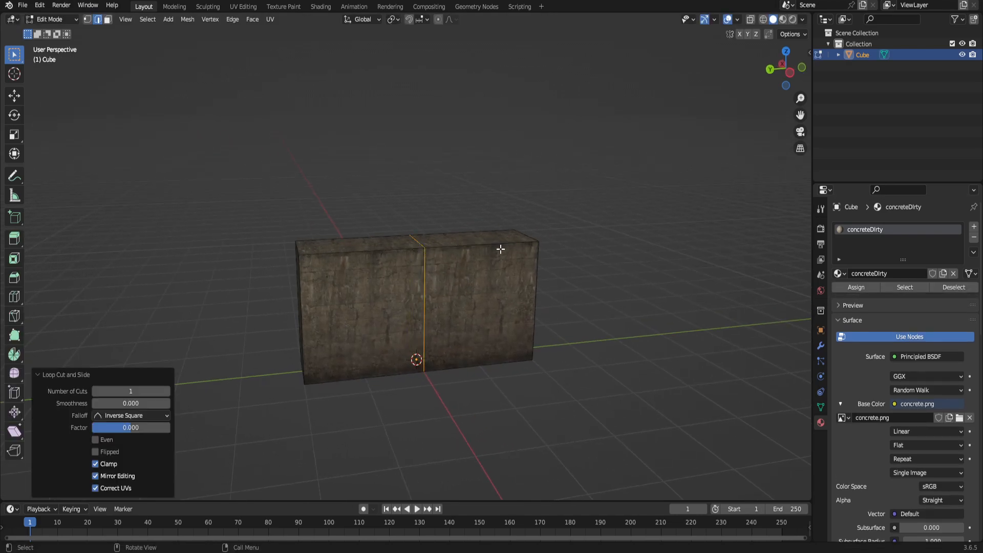
- Add a second material slot to the block with a new material named concreteDamage
{"action": "middle_click_drag", "start_coordinate": [389, 316], "coordinate": [465, 328]}
{"action": "left_click", "coordinate": [646, 380]}
{"action": "left_click", "coordinate": [438, 313]}
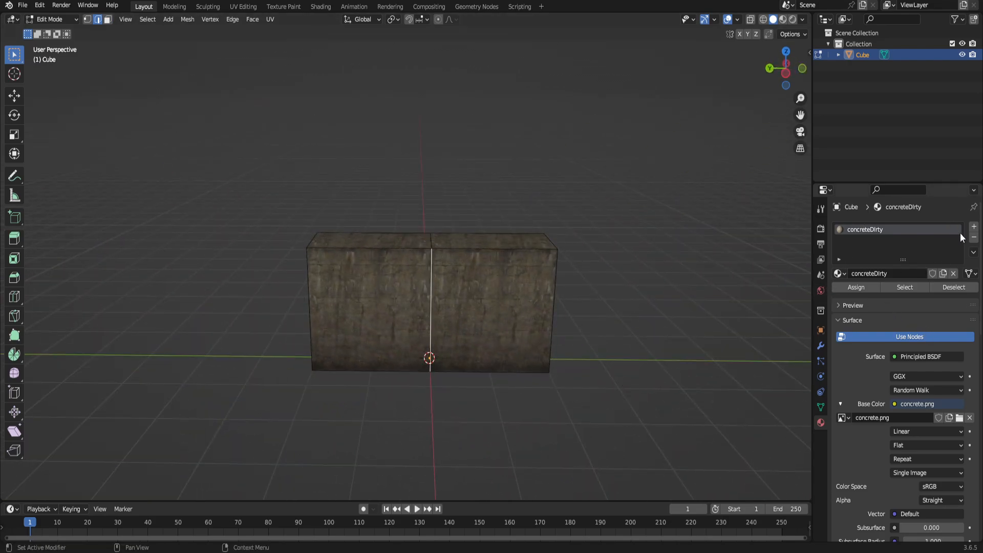
{"action": "left_click", "coordinate": [974, 226]}
{"action": "left_click", "coordinate": [874, 296]}
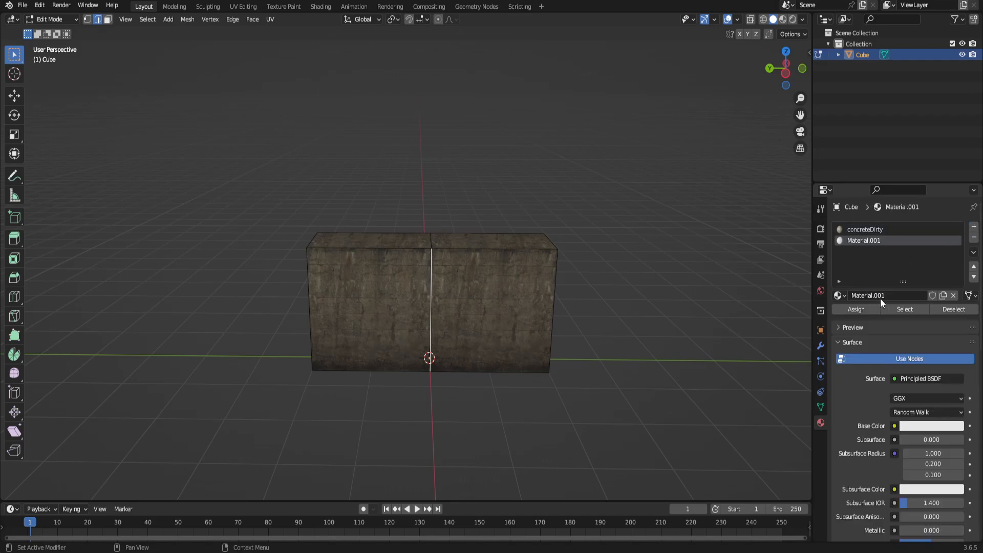
{"action": "left_click", "coordinate": [880, 297]}
{"action": "type", "text": "concreteDamage"}
{"action": "key", "text": "Return"}
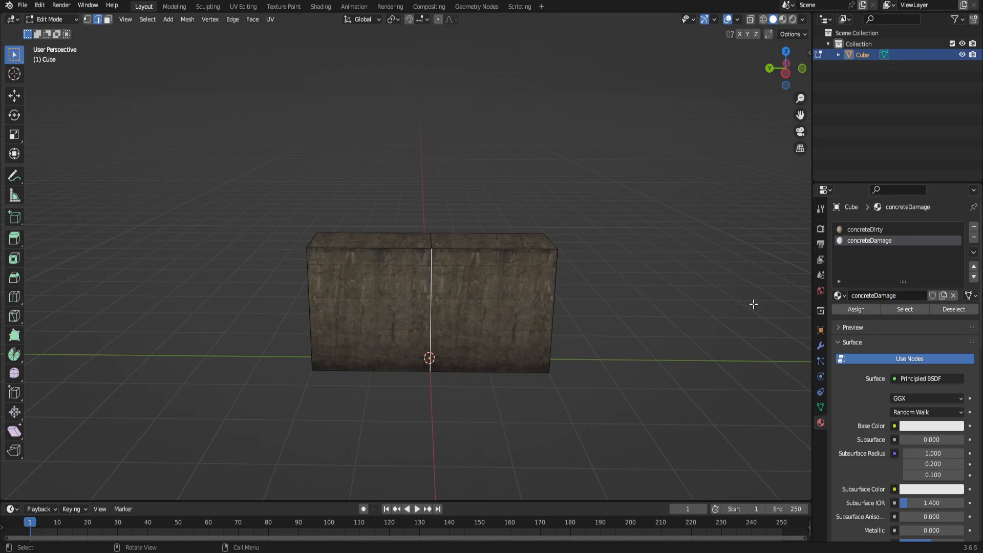
- Set the concreteDamage base color to an image texture using concreteDamage.png from the C:\Teaching folder
{"action": "left_click", "coordinate": [894, 427]}
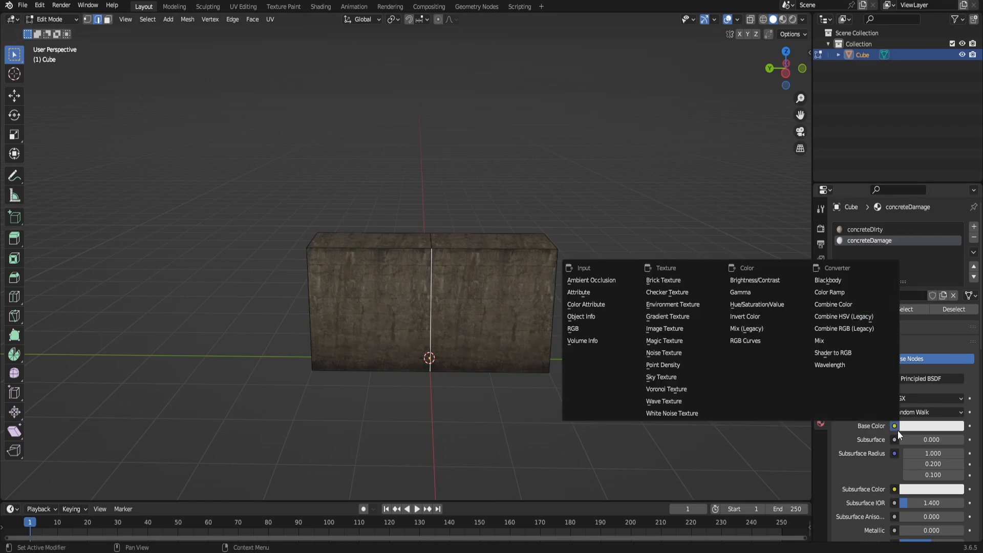
{"action": "left_click", "coordinate": [696, 332]}
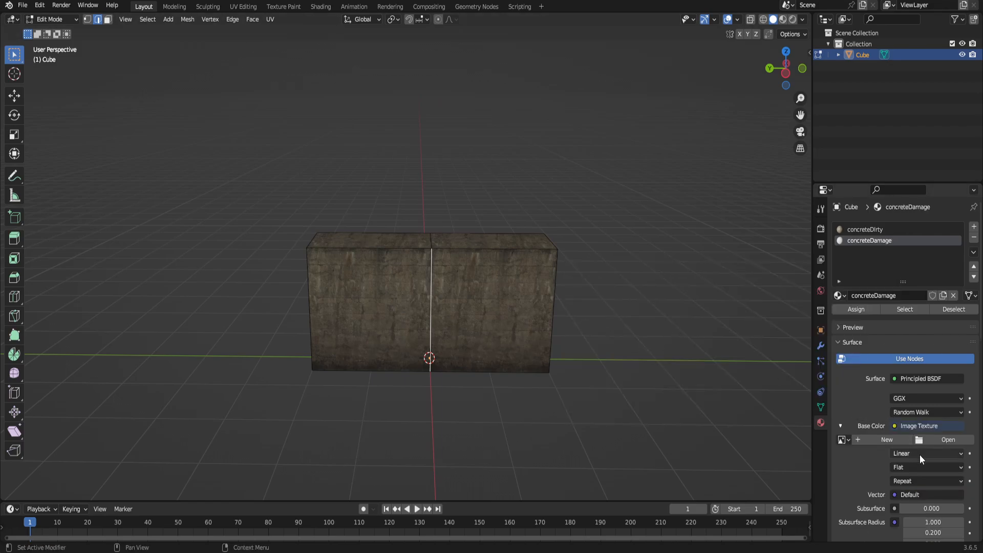
{"action": "left_click", "coordinate": [942, 439]}
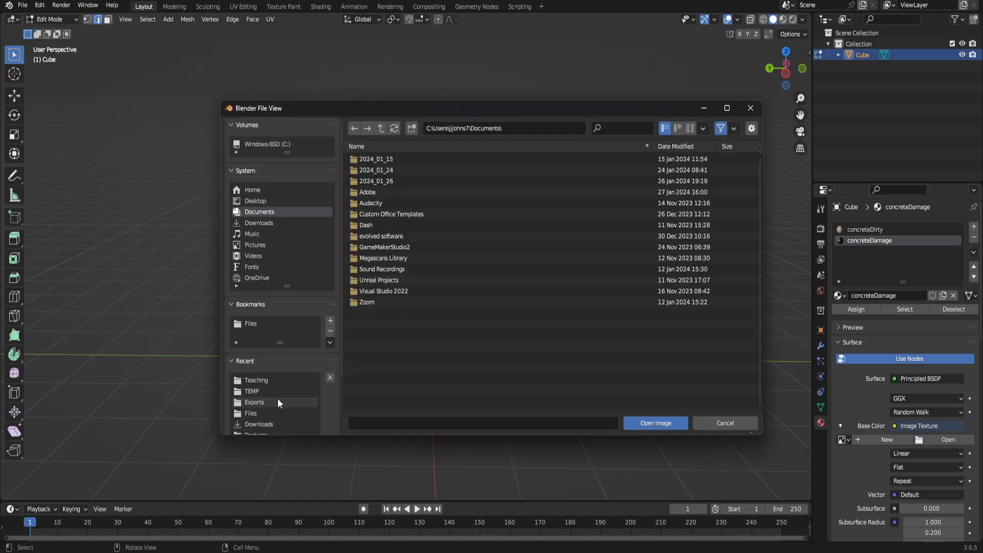
{"action": "left_click", "coordinate": [276, 381]}
{"action": "left_click", "coordinate": [391, 192]}
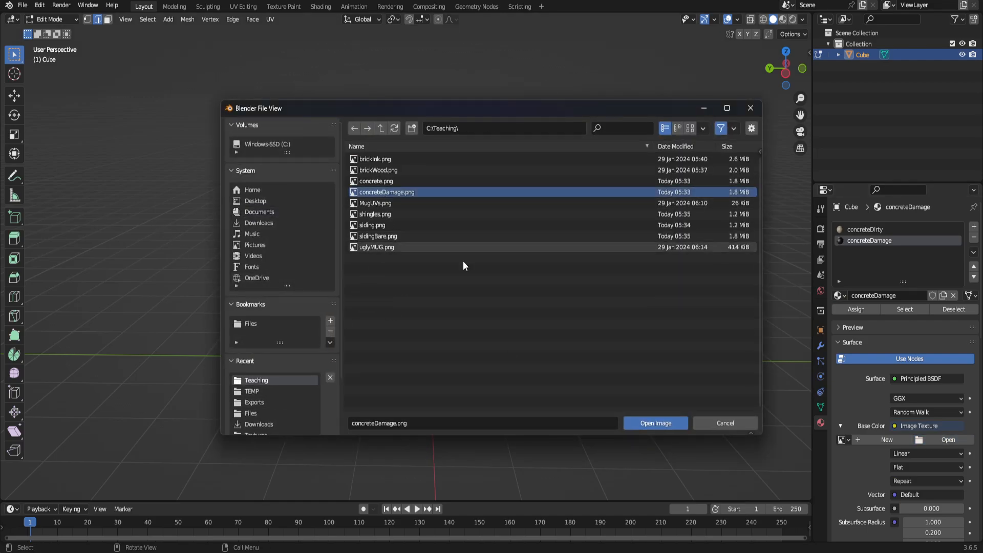
{"action": "left_click", "coordinate": [633, 423]}
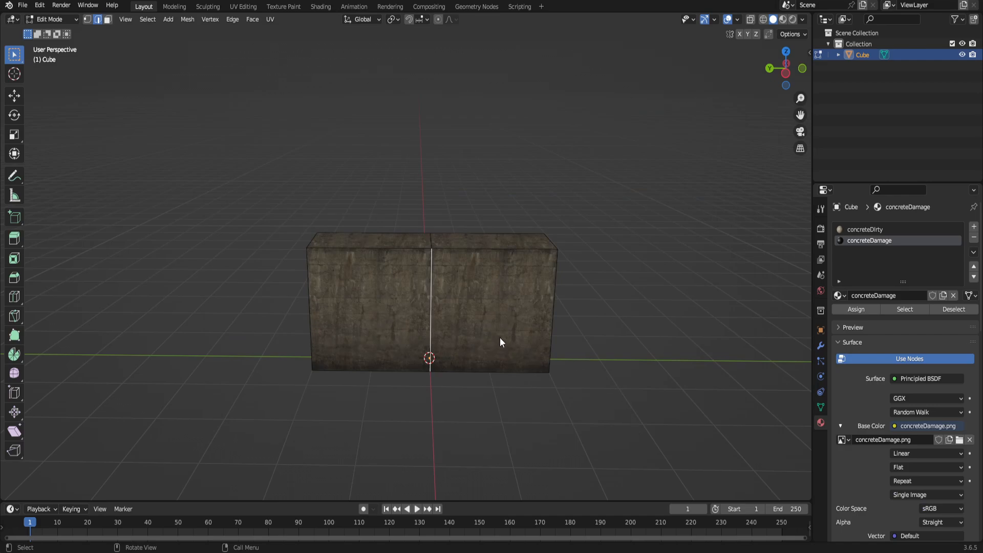
- Assign the concreteDamage material to the half of the long front side on the right of the loop cut
{"action": "middle_click_drag", "start_coordinate": [500, 341], "coordinate": [526, 340]}
{"action": "key", "text": "3"}
{"action": "left_click", "coordinate": [513, 330]}
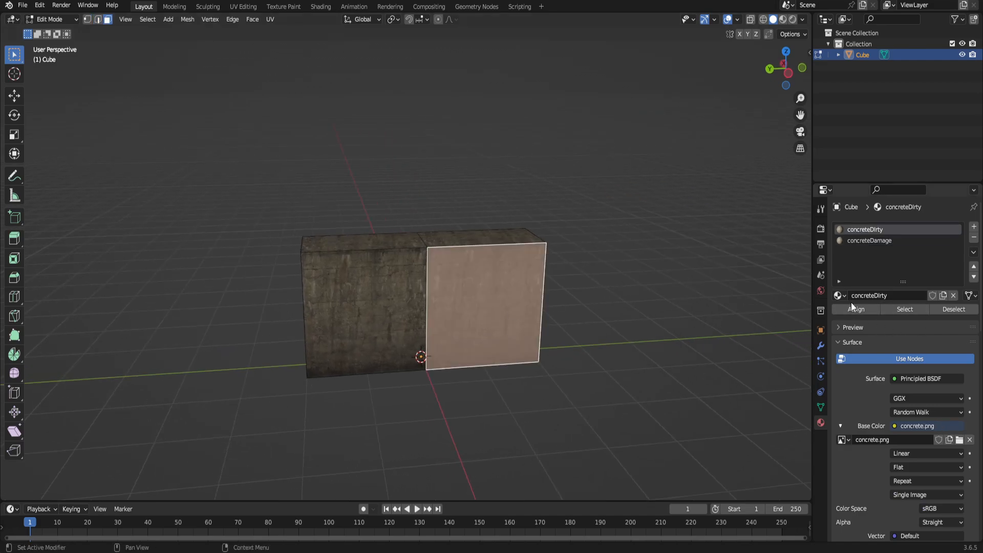
{"action": "left_click", "coordinate": [880, 240]}
{"action": "left_click", "coordinate": [859, 310]}
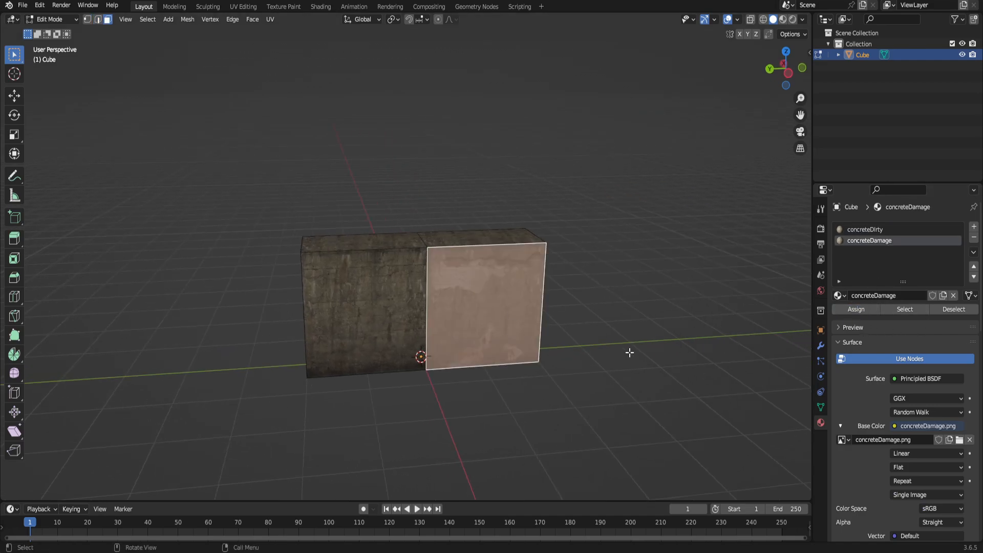
{"action": "scroll", "coordinate": [630, 351], "scroll_direction": "up", "scroll_amount": 3}
{"action": "middle_click_drag", "start_coordinate": [635, 354], "coordinate": [594, 322]}
{"action": "left_click", "coordinate": [722, 351]}
{"action": "scroll", "coordinate": [716, 348], "scroll_direction": "down", "scroll_amount": 2}
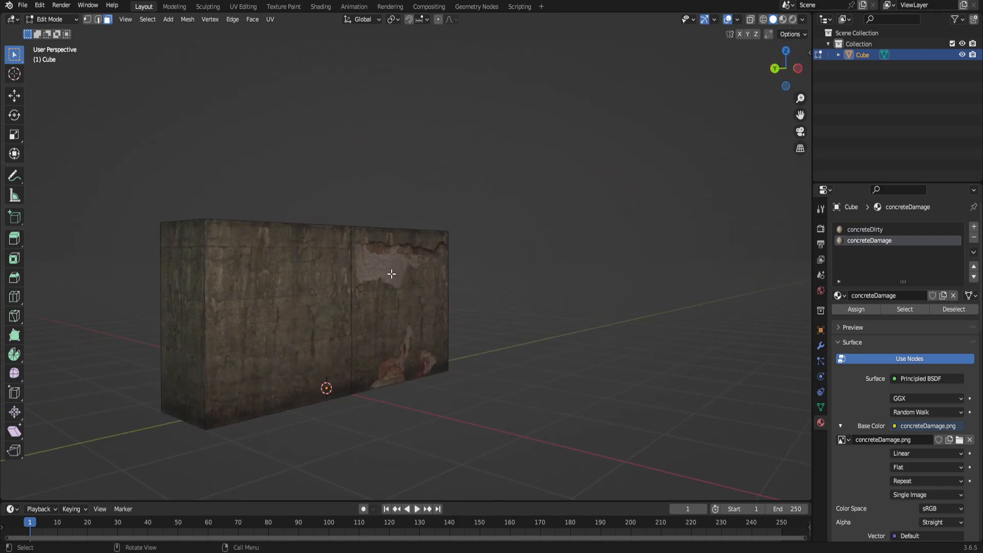
- Assign the concreteDamage material to both halves of the block's opposite long side
{"action": "middle_click_drag", "start_coordinate": [425, 256], "coordinate": [460, 307]}
{"action": "middle_click_drag", "start_coordinate": [474, 384], "coordinate": [372, 343]}
{"action": "left_click", "coordinate": [354, 339]}
{"action": "left_click", "coordinate": [451, 369], "text": "shift"}
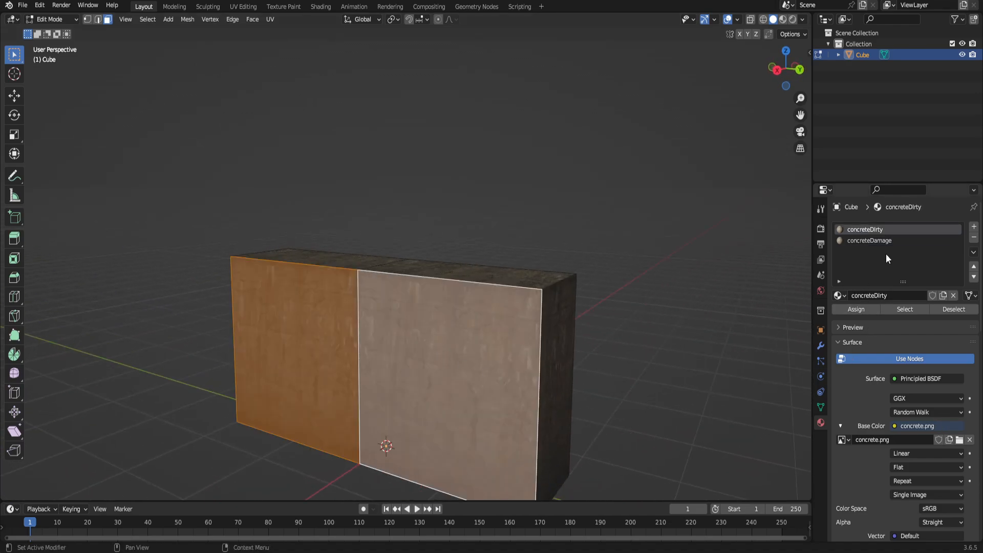
{"action": "left_click", "coordinate": [865, 310]}
{"action": "left_click", "coordinate": [634, 299]}
- Examine the repeated damaged concrete texture across both halves of the block's long side
{"action": "scroll", "coordinate": [333, 360], "scroll_direction": "down", "scroll_amount": 3}
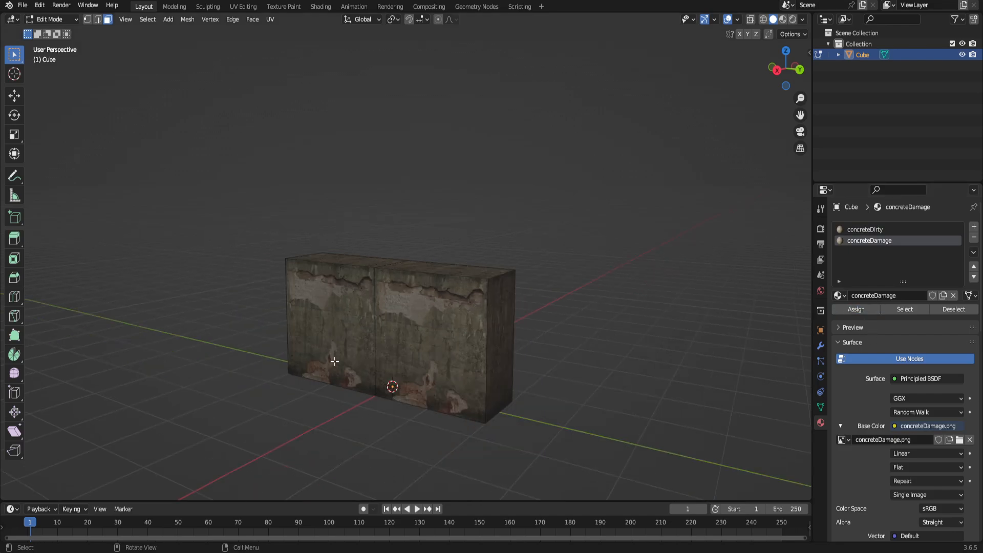
{"action": "middle_click_drag", "start_coordinate": [333, 360], "coordinate": [411, 321]}
{"action": "scroll", "coordinate": [329, 349], "scroll_direction": "up", "scroll_amount": 3}
{"action": "middle_click_drag", "start_coordinate": [574, 421], "coordinate": [574, 354], "text": "shift"}
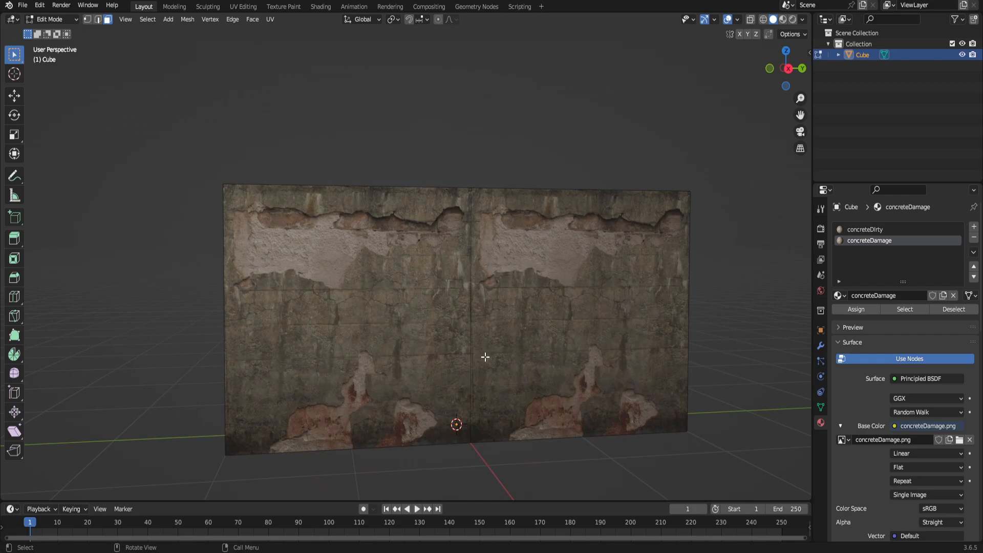
{"action": "middle_click_drag", "start_coordinate": [410, 270], "coordinate": [268, 278]}
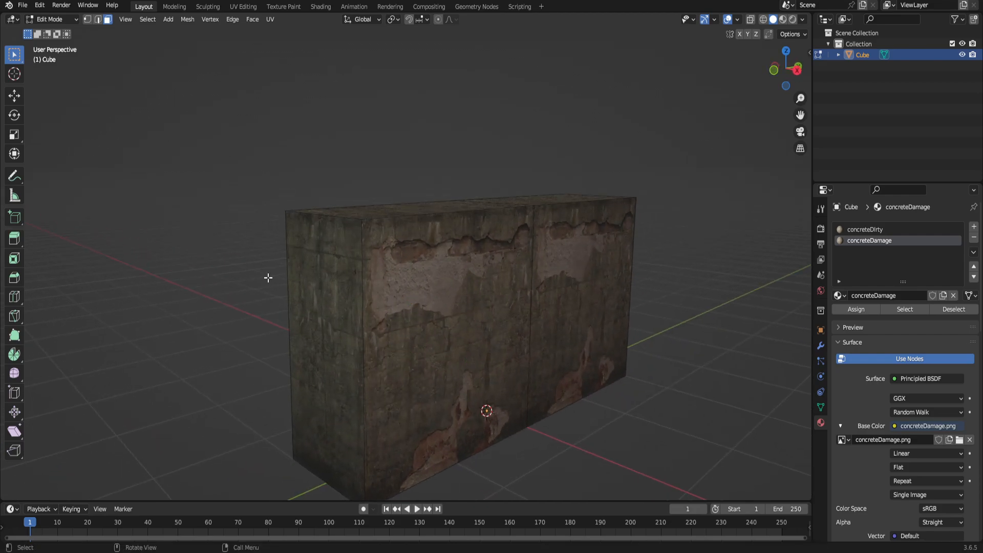
{"action": "middle_click_drag", "start_coordinate": [449, 396], "coordinate": [394, 369]}
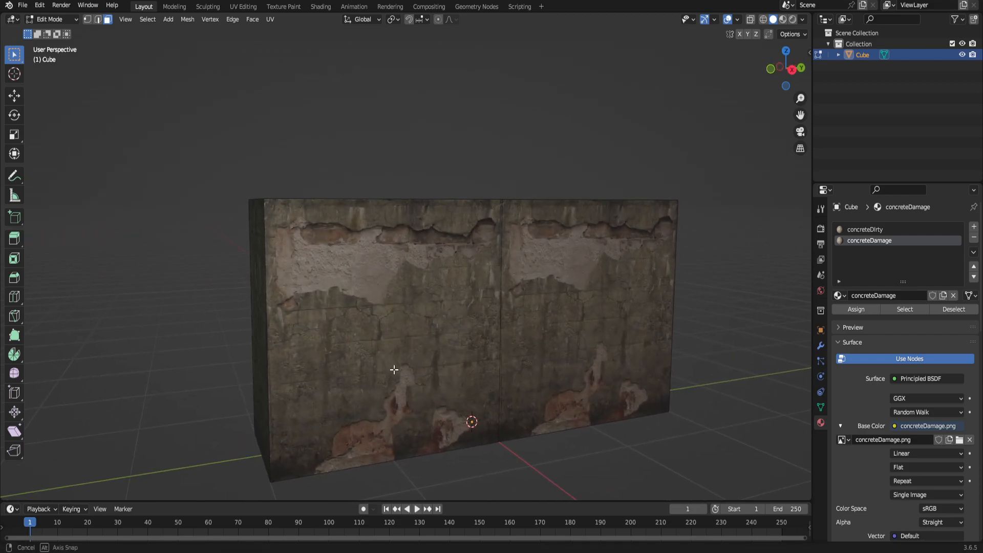
- Add one horizontal loop cut around the block at mid-height, without sliding it off centre
{"action": "key", "text": "ctrl+r"}
{"action": "left_click", "coordinate": [501, 325]}
{"action": "right_click", "coordinate": [500, 326]}
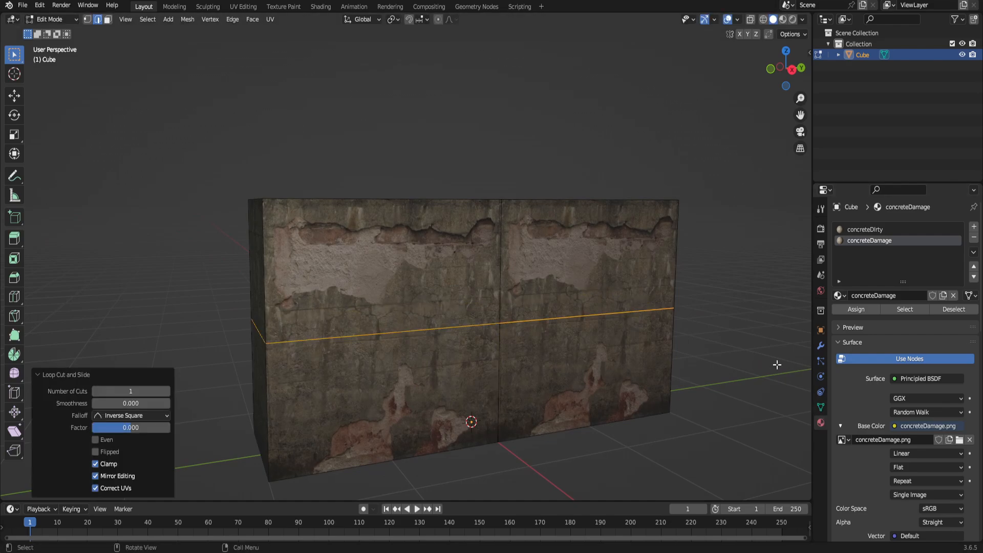
- Assign the concreteDIrty material to the lower-left and upper-right quarters of the block's long side, and return to Object Mode
{"action": "left_click", "coordinate": [703, 340]}
{"action": "middle_click_drag", "start_coordinate": [703, 340], "coordinate": [553, 388]}
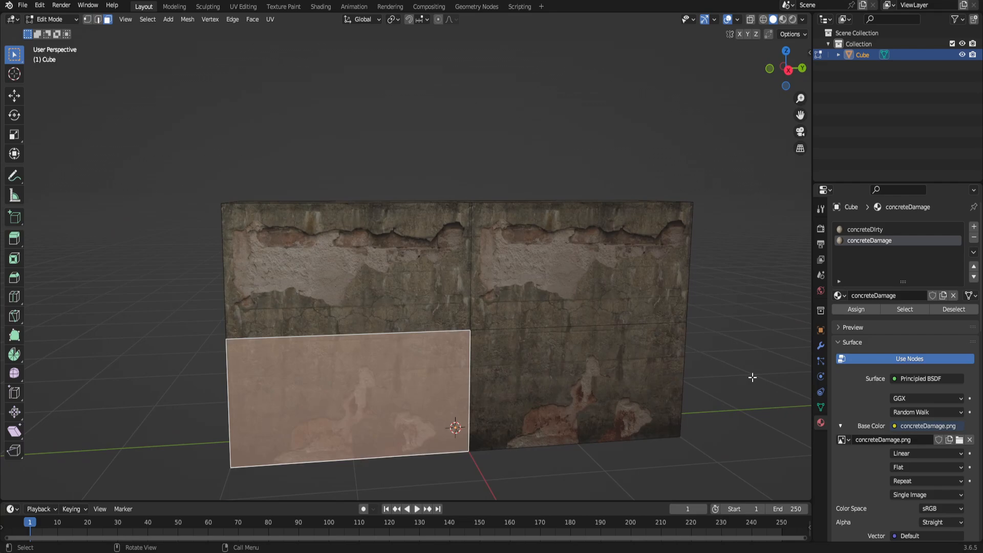
{"action": "left_click", "coordinate": [879, 231]}
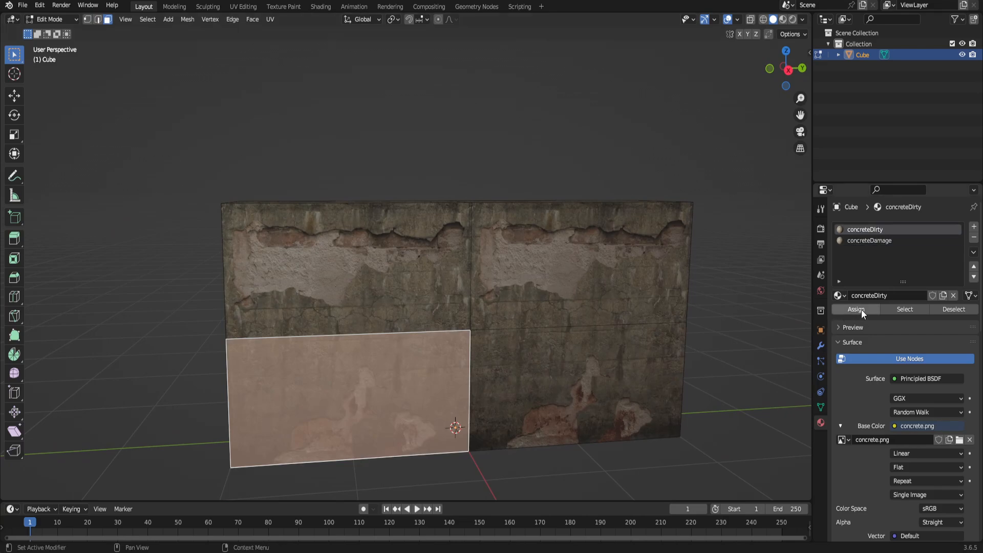
{"action": "left_click", "coordinate": [604, 277]}
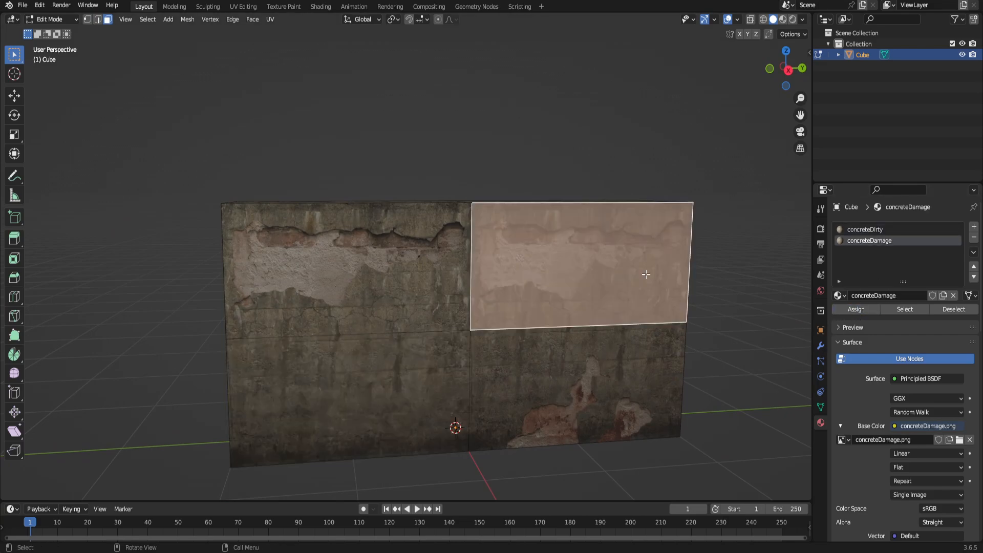
{"action": "left_click", "coordinate": [877, 231]}
{"action": "left_click", "coordinate": [861, 311]}
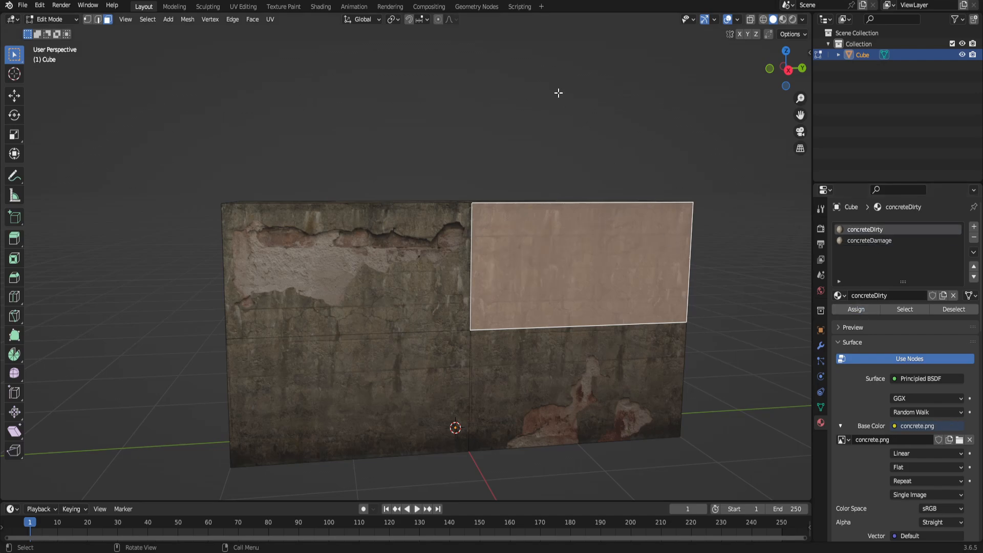
{"action": "scroll", "coordinate": [537, 308], "scroll_direction": "down", "scroll_amount": 4}
{"action": "key", "text": "Tab"}
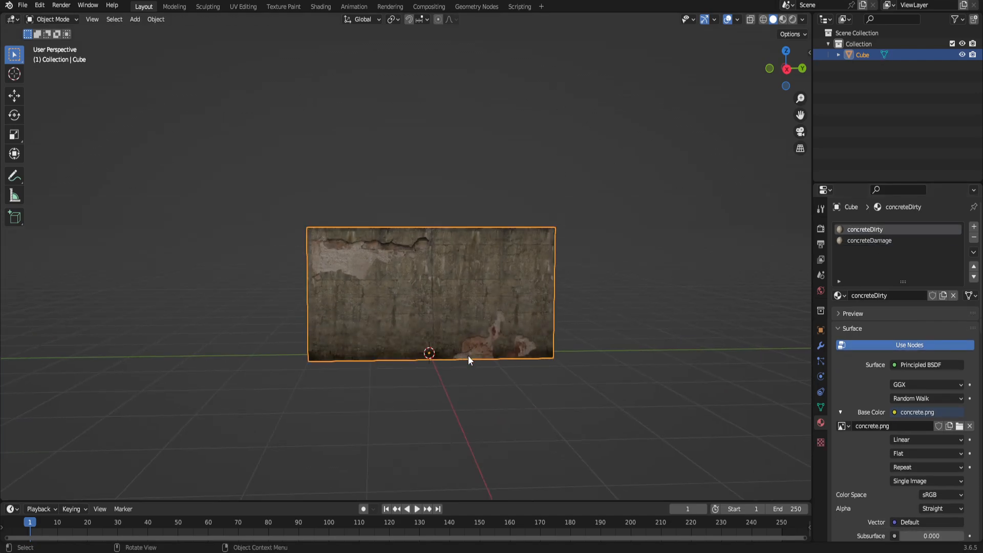
- In Edit Mode, assign the concreteDamage material to the upper half of the block's short end
{"action": "middle_click_drag", "start_coordinate": [460, 329], "coordinate": [487, 338]}
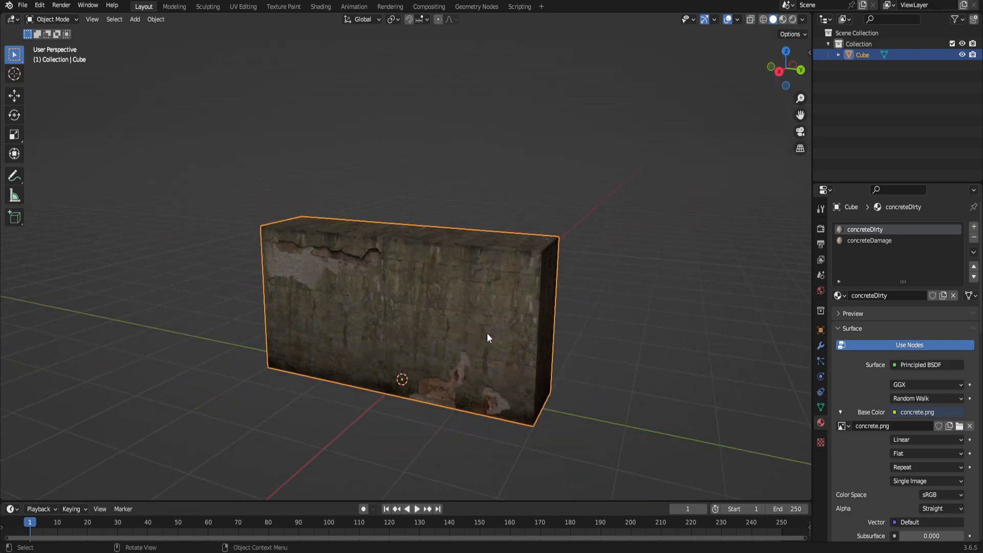
{"action": "middle_click_drag", "start_coordinate": [517, 379], "coordinate": [385, 240]}
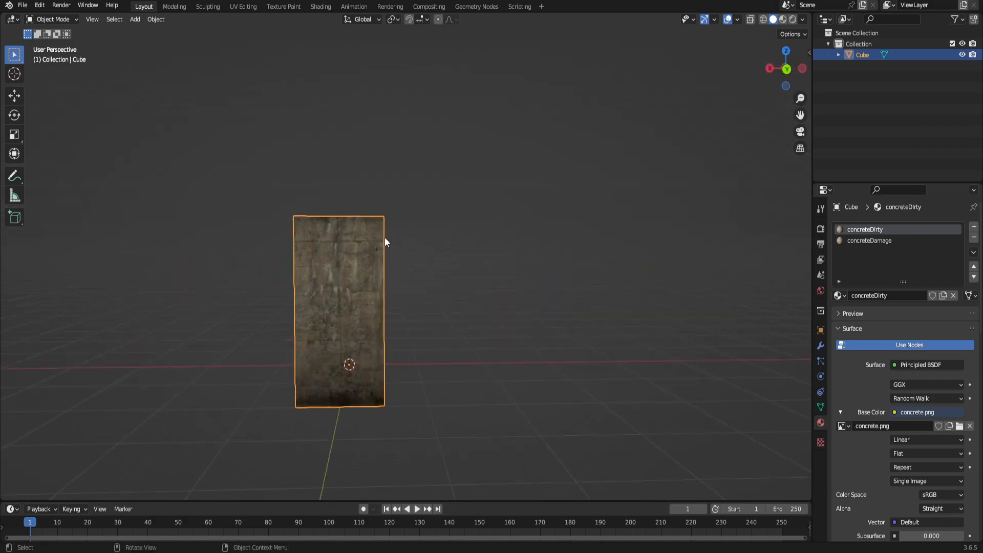
{"action": "key", "text": "Tab"}
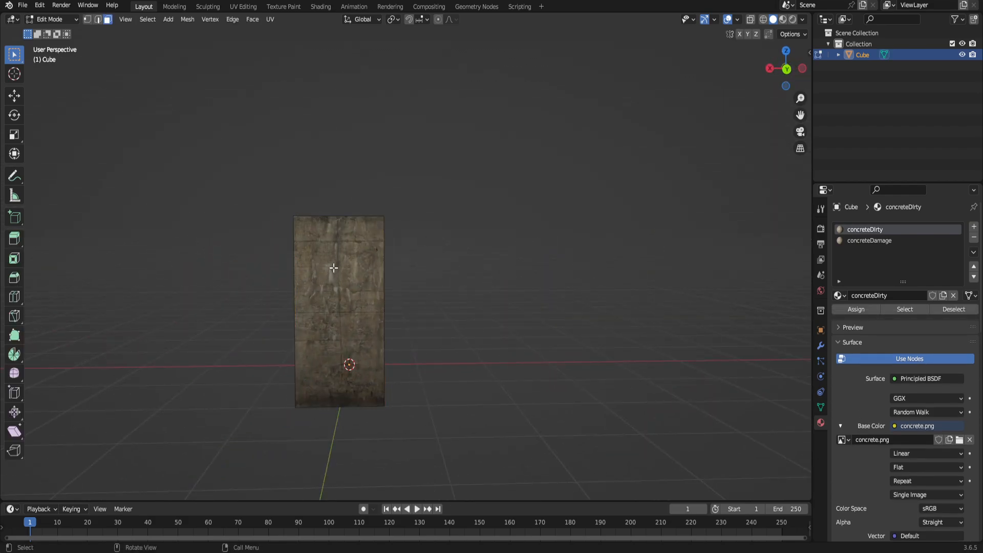
{"action": "left_click", "coordinate": [332, 269]}
{"action": "left_click", "coordinate": [882, 240]}
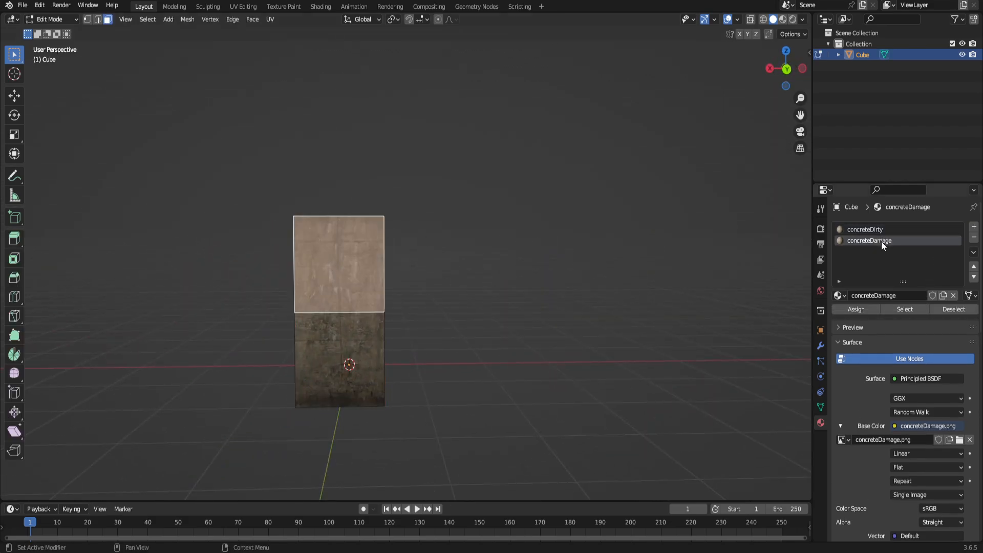
{"action": "left_click", "coordinate": [857, 311]}
{"action": "scroll", "coordinate": [384, 270], "scroll_direction": "up", "scroll_amount": 3}
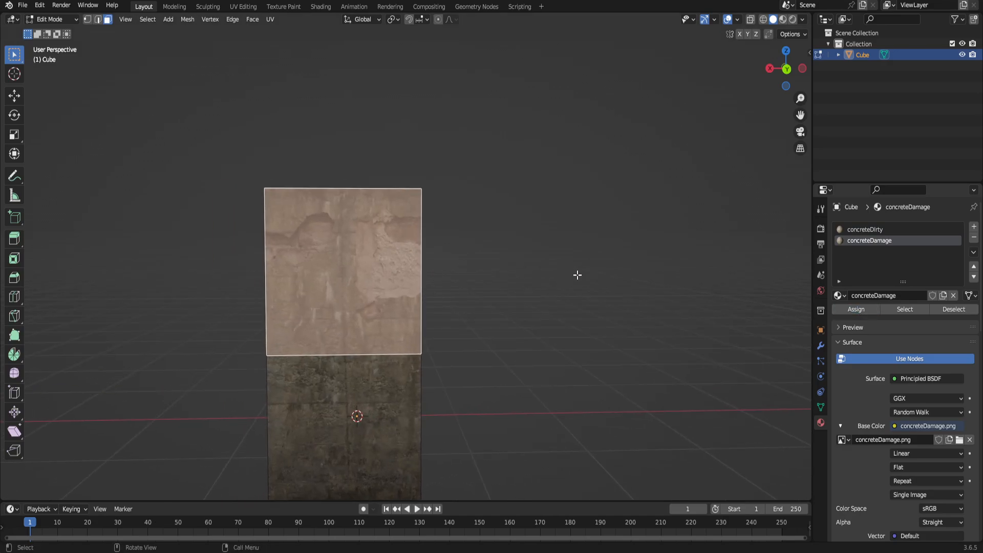
{"action": "left_click", "coordinate": [321, 392]}
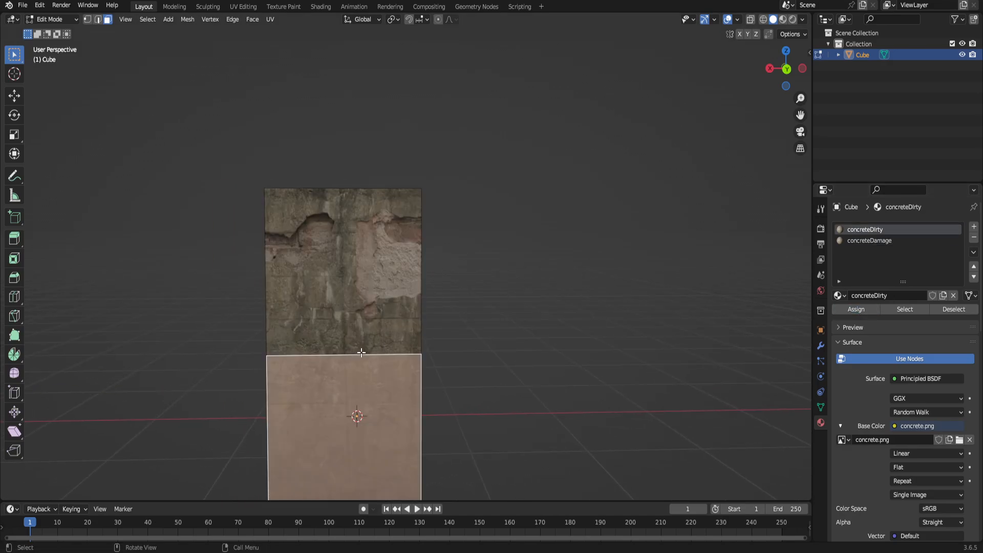
{"action": "middle_click_drag", "start_coordinate": [630, 333], "coordinate": [425, 303]}
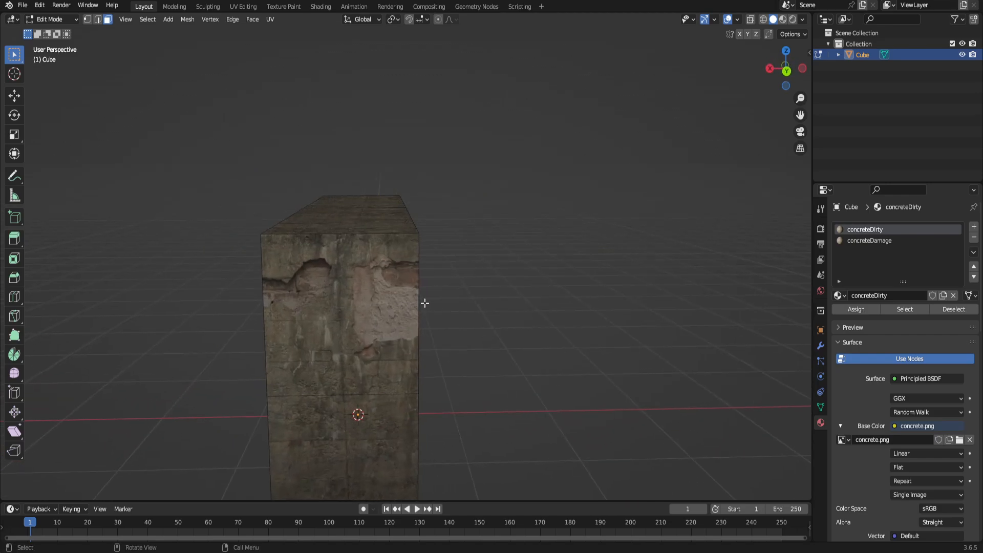
- Select both the upper and lower halves of the block's short end and open them in the UV Editing workspace
{"action": "left_click", "coordinate": [336, 300]}
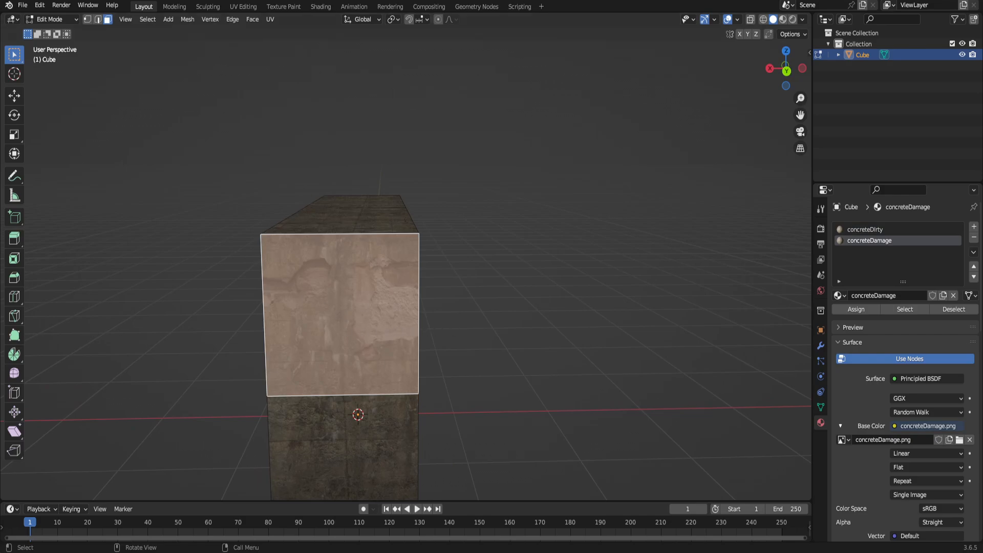
{"action": "left_click", "coordinate": [341, 427]}
{"action": "scroll", "coordinate": [364, 399], "scroll_direction": "down", "scroll_amount": 3}
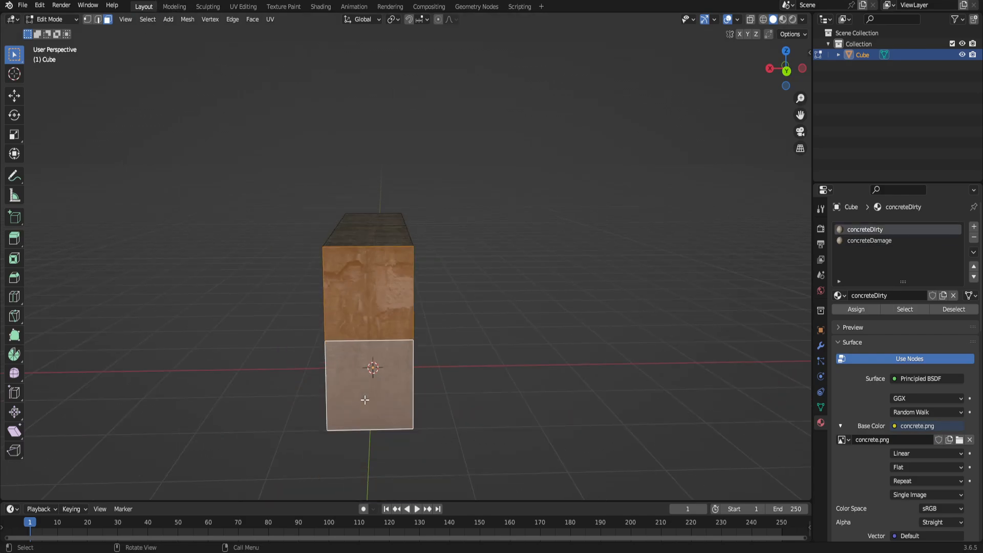
{"action": "left_click", "coordinate": [187, 19]}
{"action": "left_click", "coordinate": [228, 7]}
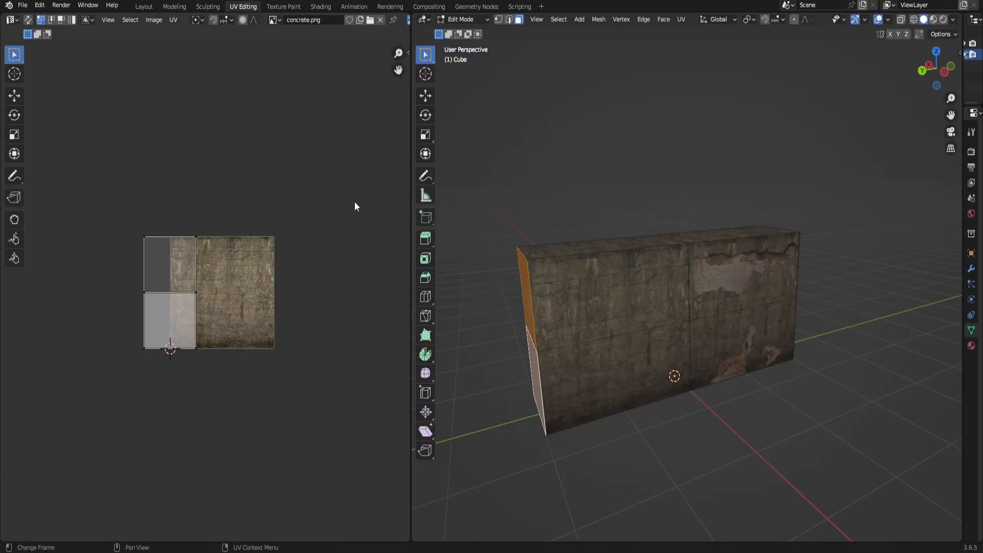
- Shift the UVs of both short-end halves about 0.3 along X across the texture, and return to the Layout workspace
{"action": "scroll", "coordinate": [121, 182], "scroll_direction": "up", "scroll_amount": 2}
{"action": "left_click_drag", "start_coordinate": [98, 149], "coordinate": [245, 517]}
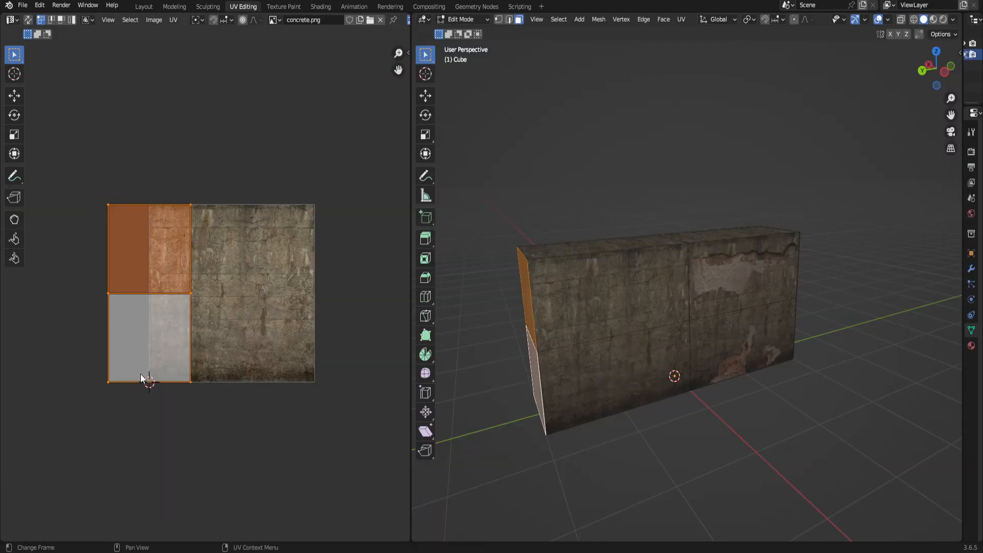
{"action": "key", "text": "g"}
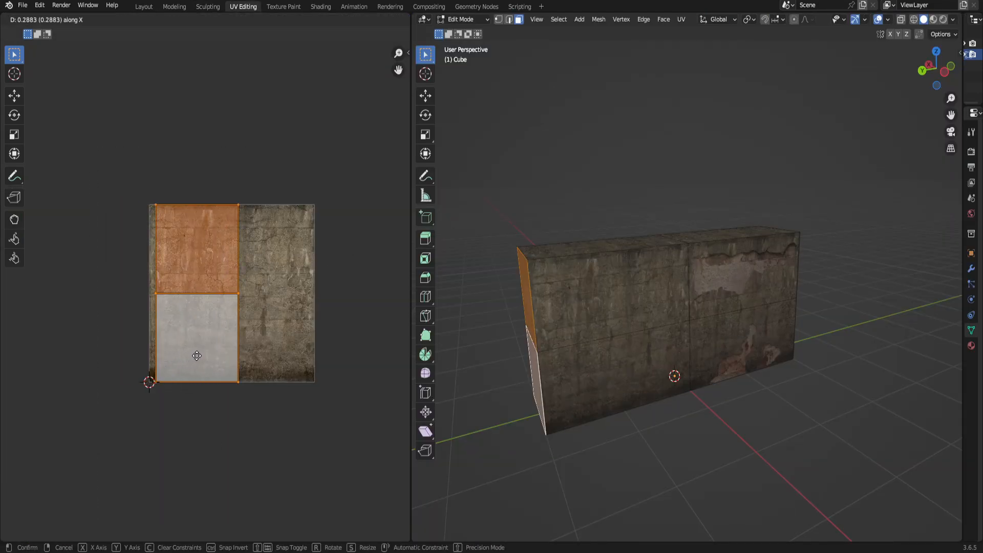
{"action": "left_click", "coordinate": [196, 364]}
{"action": "middle_click_drag", "start_coordinate": [585, 385], "coordinate": [743, 389]}
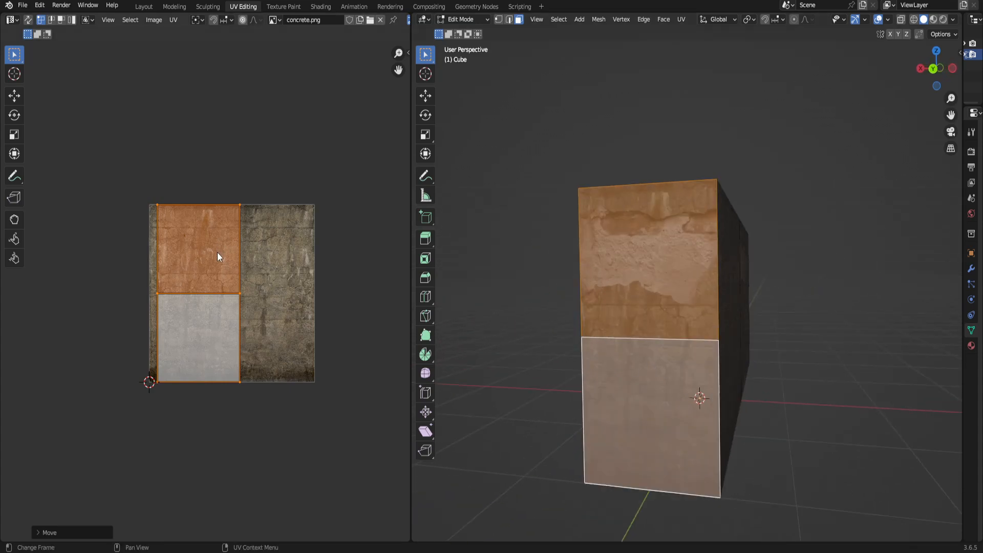
{"action": "key", "text": "g"}
{"action": "key", "text": "x"}
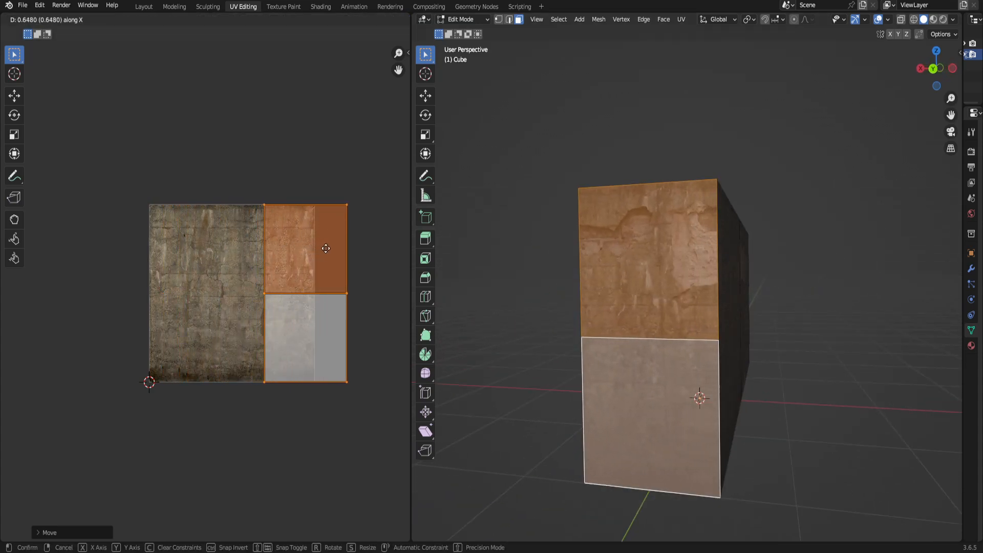
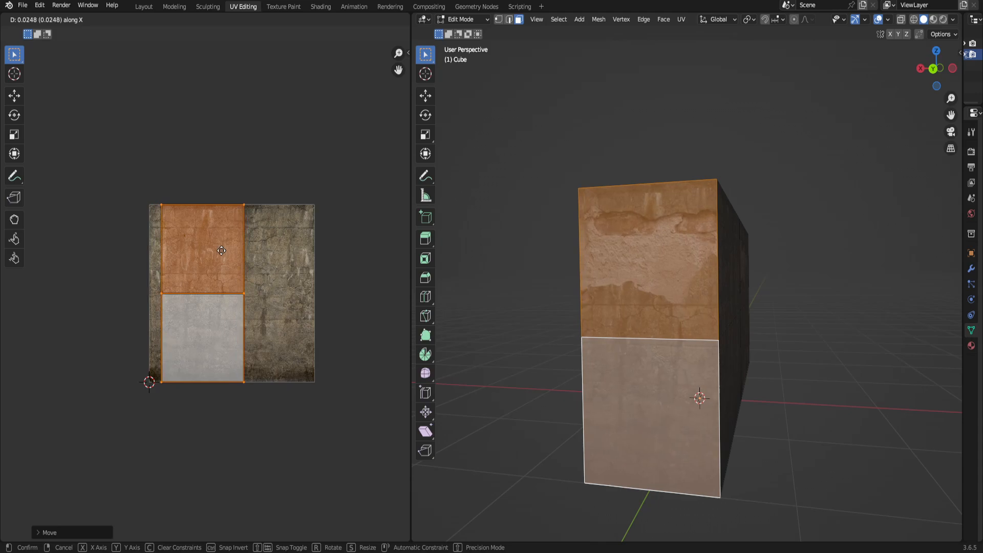
{"action": "left_click", "coordinate": [222, 250]}
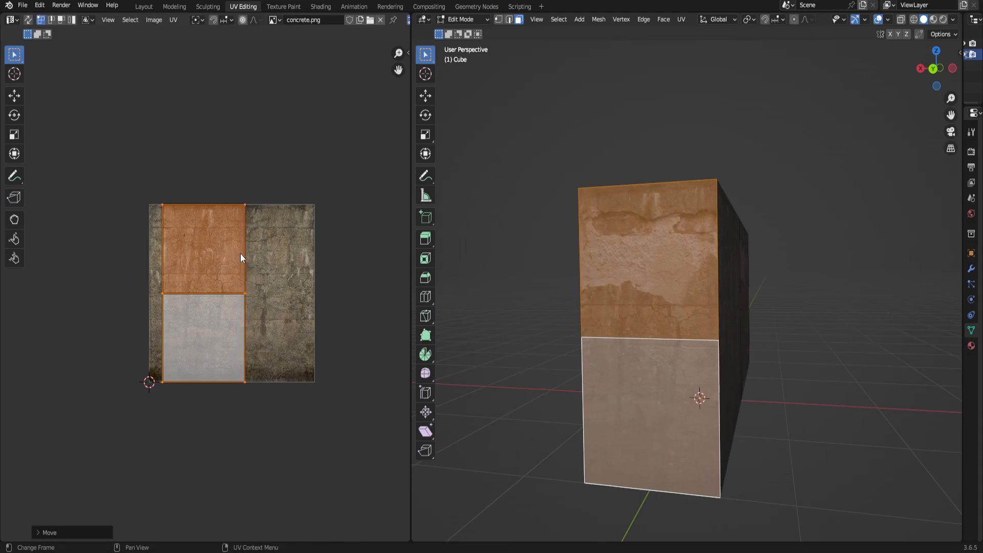
{"action": "left_click", "coordinate": [266, 111]}
{"action": "left_click", "coordinate": [141, 5]}
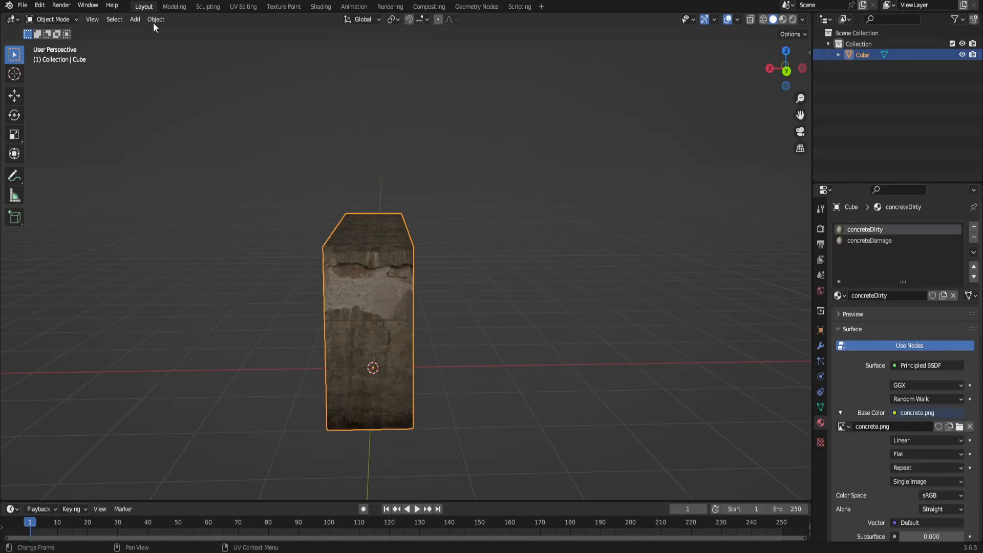
- Knife-cut the upper half of the short end from its upper right corner through the damaged patch to its lower right corner
{"action": "left_click", "coordinate": [667, 346]}
{"action": "scroll", "coordinate": [538, 309], "scroll_direction": "up", "scroll_amount": 3}
{"action": "middle_click_drag", "start_coordinate": [539, 309], "coordinate": [328, 216]}
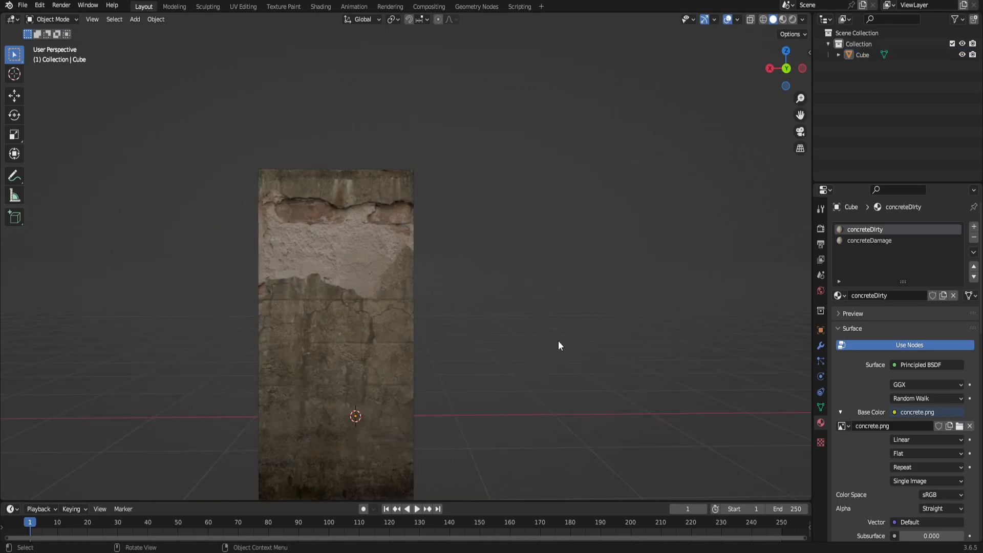
{"action": "left_click", "coordinate": [383, 216]}
{"action": "key", "text": "Tab"}
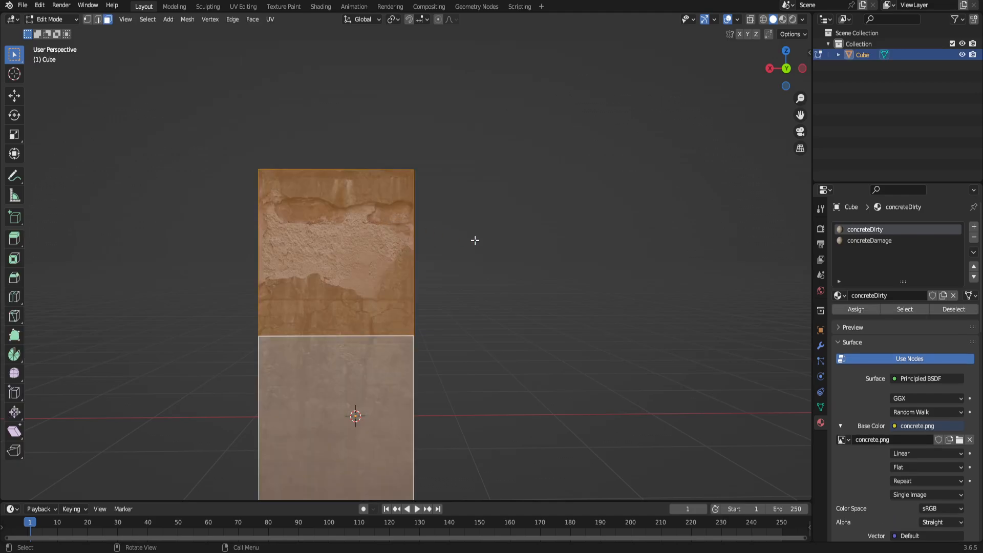
{"action": "middle_click_drag", "start_coordinate": [474, 239], "coordinate": [481, 261]}
{"action": "left_click", "coordinate": [485, 263]}
{"action": "key", "text": "k"}
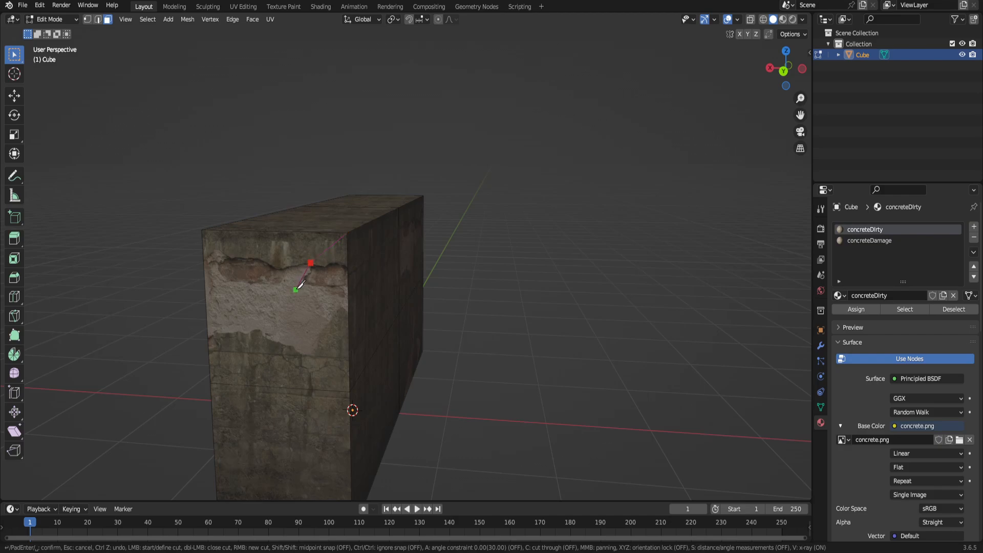
{"action": "left_click", "coordinate": [292, 289]}
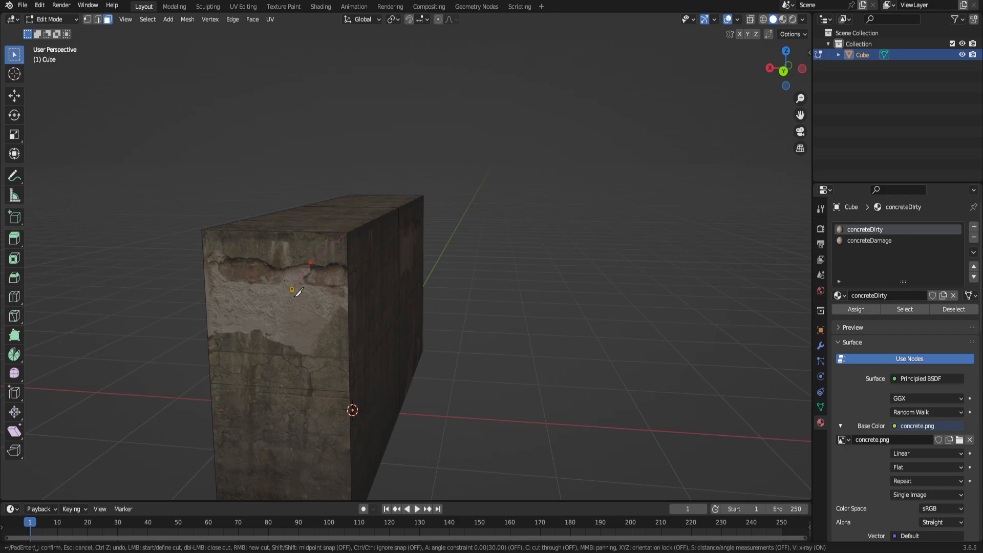
{"action": "left_click", "coordinate": [349, 391]}
{"action": "key", "text": "Return"}
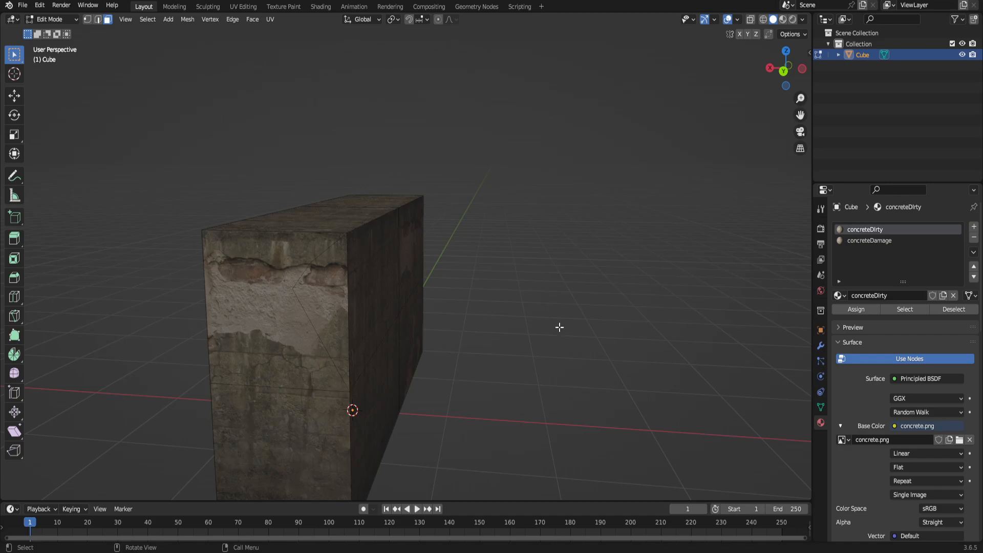
- Add knife cuts joining the two points inside the damaged patch to the lower corners of the short end's upper half
{"action": "key", "text": "k"}
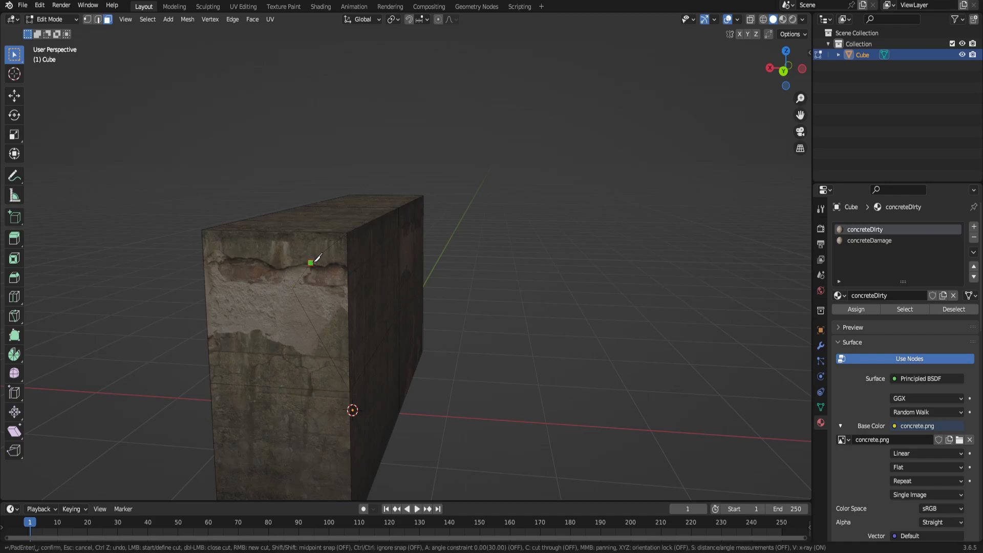
{"action": "left_click", "coordinate": [311, 262]}
{"action": "middle_click_drag", "start_coordinate": [520, 373], "coordinate": [549, 364]}
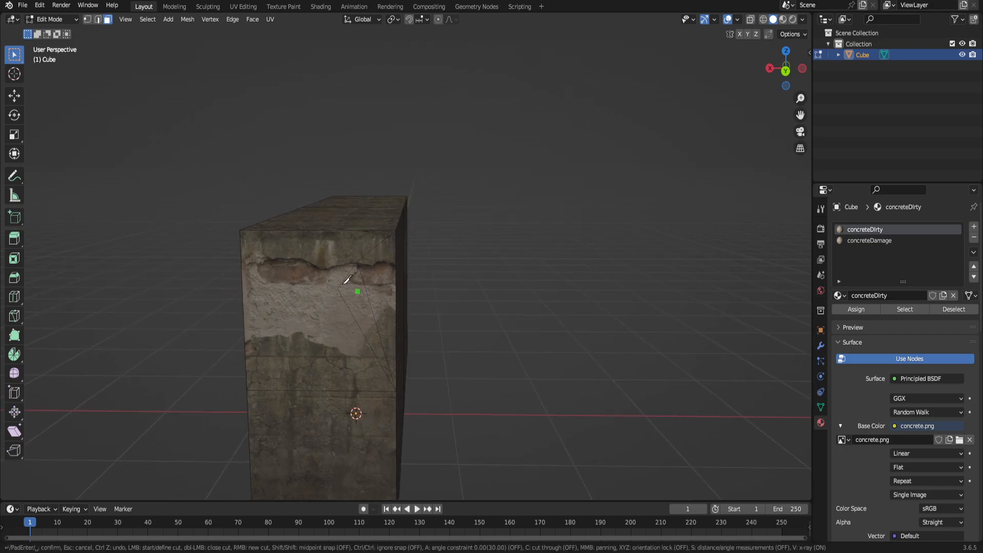
{"action": "left_click", "coordinate": [338, 289]}
{"action": "key", "text": "Return"}
{"action": "key", "text": "k"}
{"action": "key", "text": "Return"}
{"action": "mouse_move", "coordinate": [390, 325]}
{"action": "middle_mouse_down"}
{"action": "mouse_move", "coordinate": [406, 325]}
{"action": "mouse_move", "coordinate": [392, 321]}
{"action": "middle_mouse_up"}
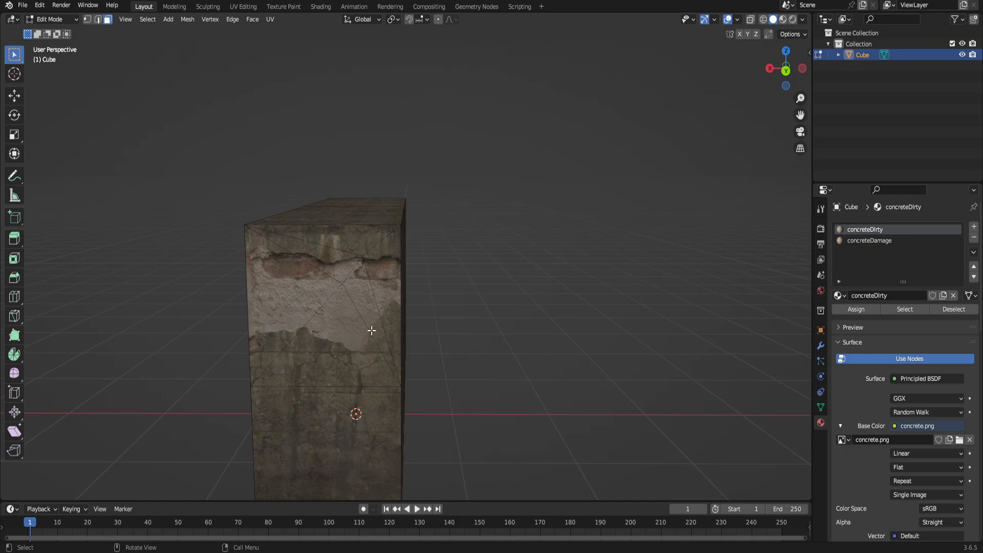
- Assign the concreteDIrty material to the three triangular faces cut along the right and lower sides of the short end's upper half
{"action": "left_click", "coordinate": [358, 291]}
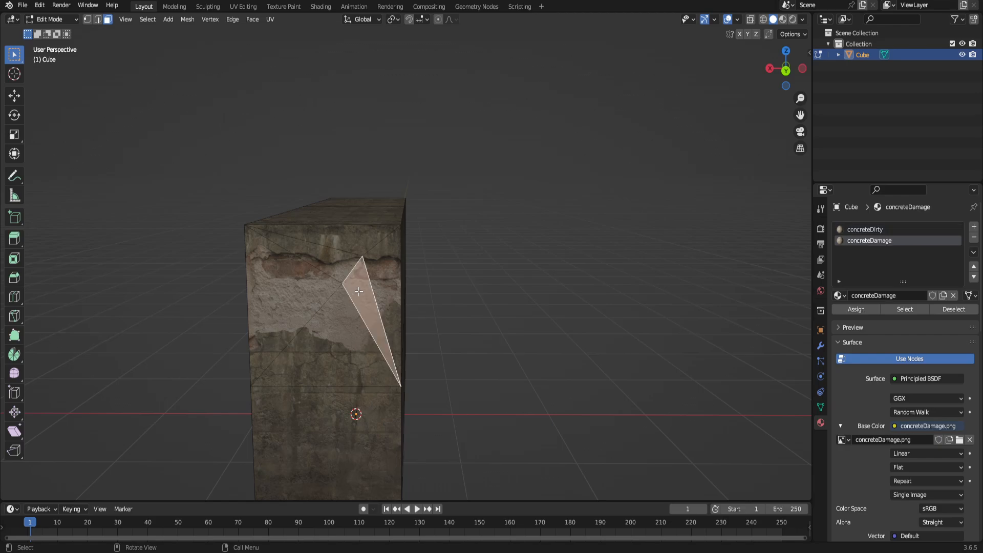
{"action": "left_click", "coordinate": [380, 274], "text": "shift"}
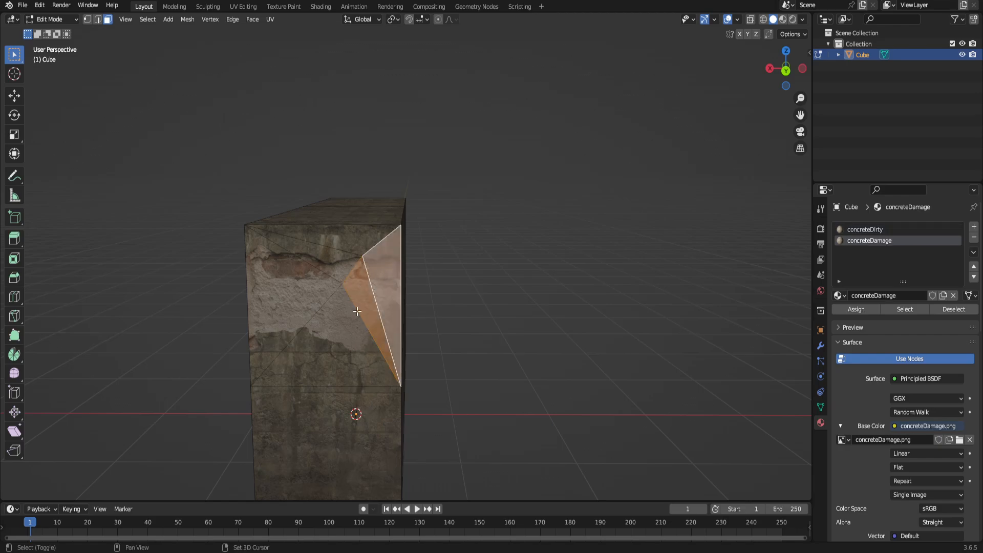
{"action": "left_click", "coordinate": [332, 337], "text": "shift"}
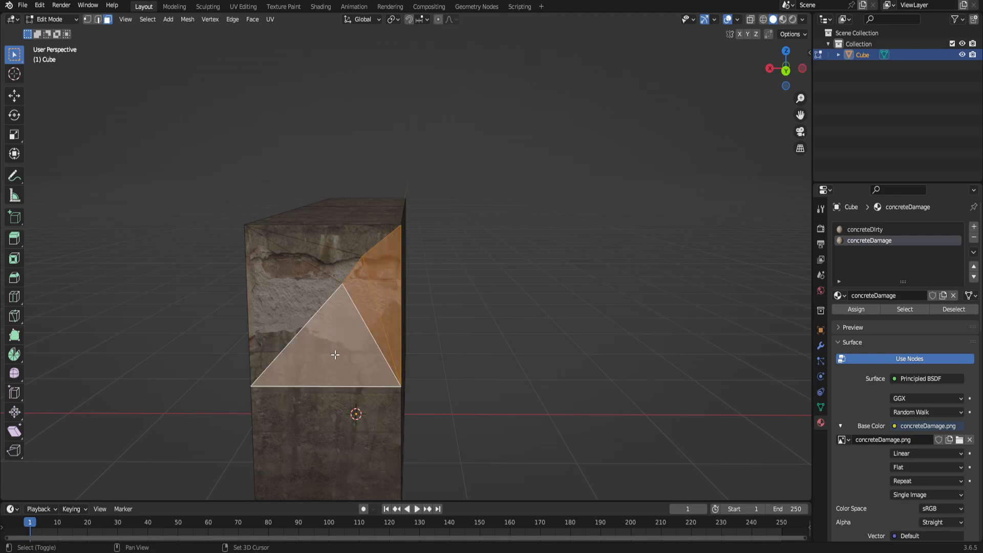
{"action": "left_click", "coordinate": [880, 229]}
{"action": "left_click", "coordinate": [855, 311]}
{"action": "left_click", "coordinate": [634, 338]}
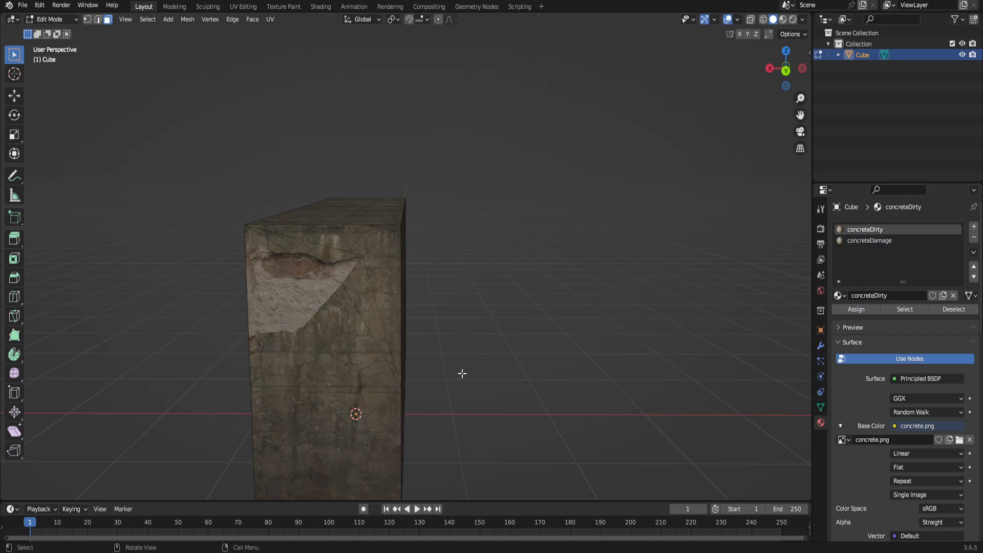
- Knife-cut a small triangle against the diagonal lower edge of the damaged patch on the short end
{"action": "key", "text": "Tab"}
{"action": "left_click", "coordinate": [503, 332]}
{"action": "scroll", "coordinate": [502, 332], "scroll_direction": "down", "scroll_amount": 5}
{"action": "middle_click_drag", "start_coordinate": [504, 334], "coordinate": [530, 340]}
{"action": "scroll", "coordinate": [412, 308], "scroll_direction": "up", "scroll_amount": 5}
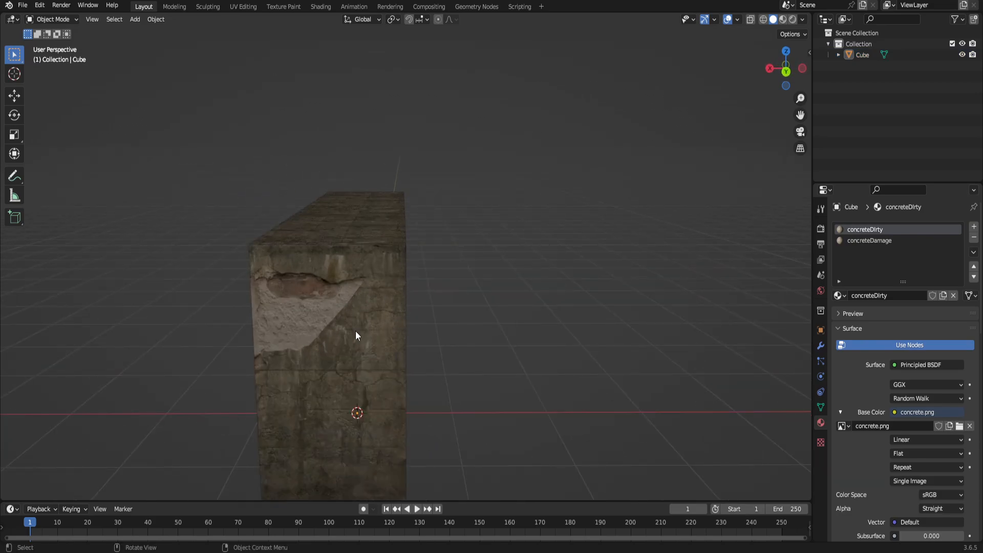
{"action": "left_click", "coordinate": [356, 352]}
{"action": "key", "text": "Tab"}
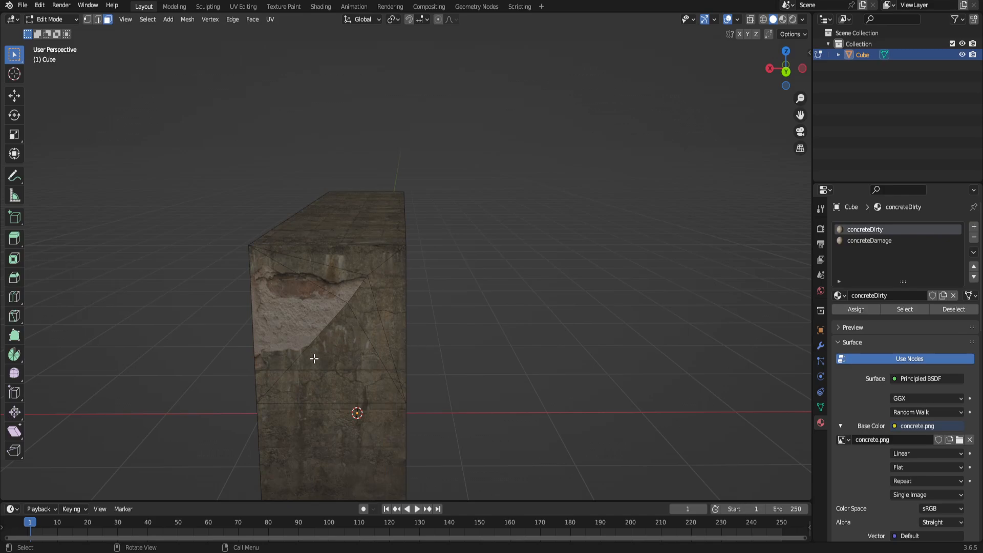
{"action": "key", "text": "k"}
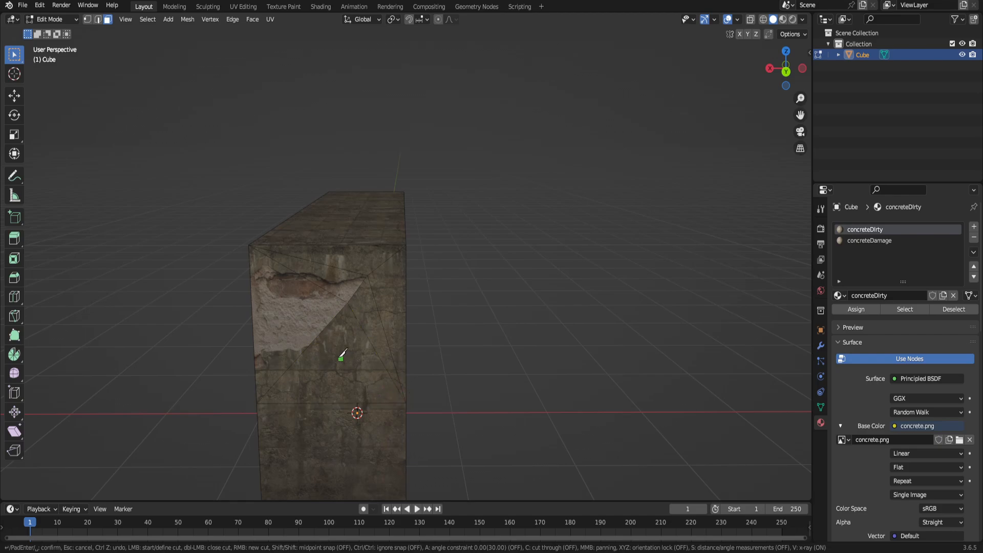
{"action": "left_click", "coordinate": [308, 347]}
{"action": "left_click", "coordinate": [365, 332]}
{"action": "key", "text": "Return"}
- Assign the concreteDamage material to the small triangle beside the damaged patch on the short end
{"action": "scroll", "coordinate": [438, 333], "scroll_direction": "up", "scroll_amount": 2}
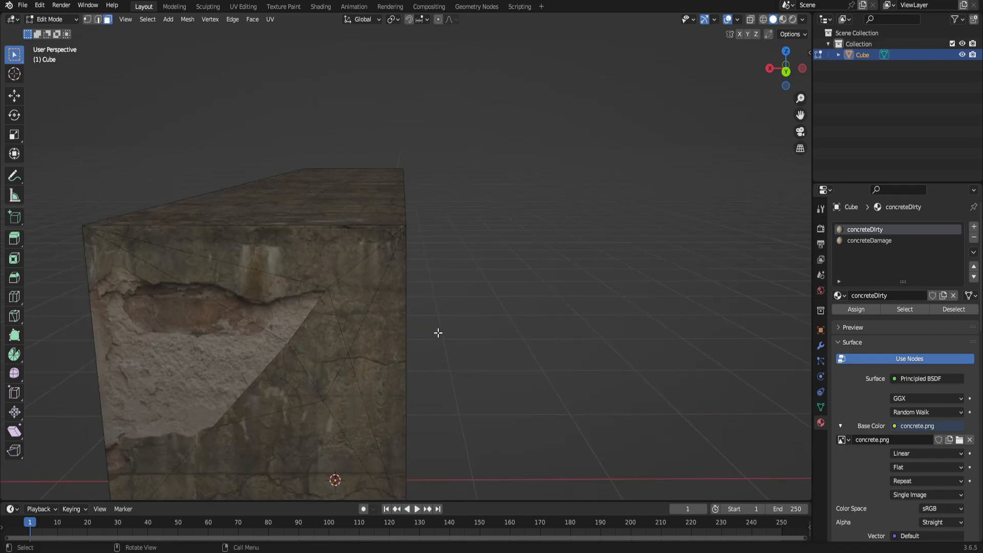
{"action": "left_click", "coordinate": [287, 380]}
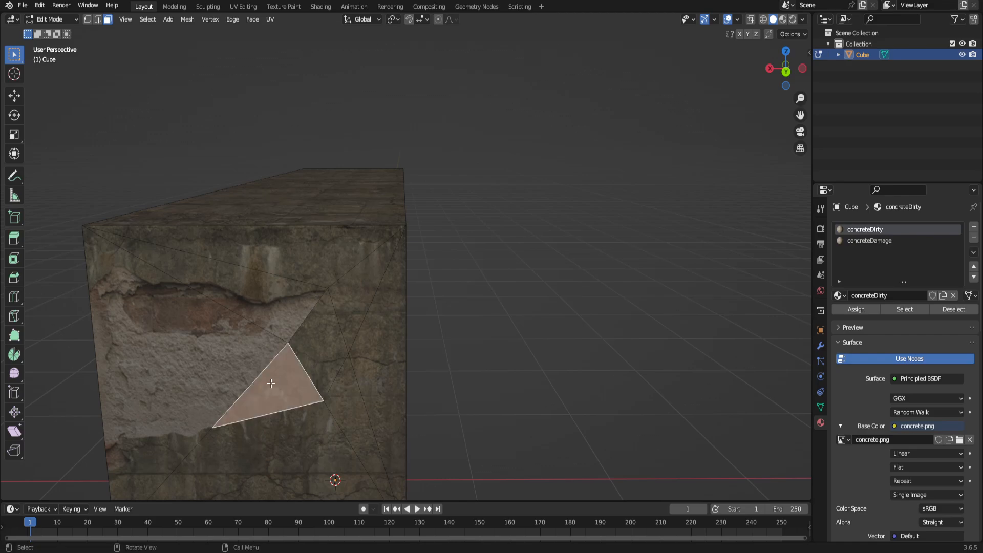
{"action": "left_click", "coordinate": [880, 240]}
{"action": "left_click", "coordinate": [859, 309]}
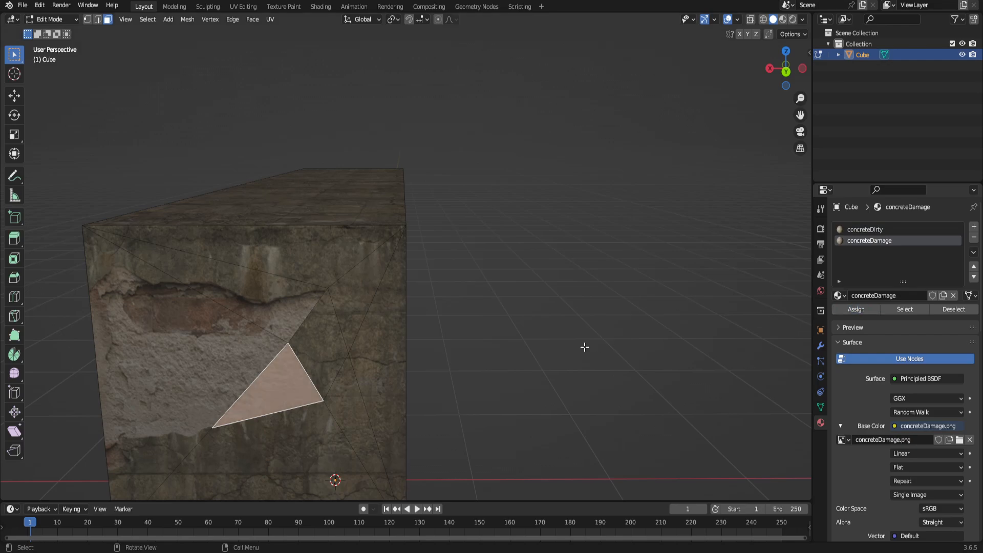
- Leave Edit Mode to examine the block's overall look and its long side, and return to editing its mesh
{"action": "left_click", "coordinate": [584, 347]}
{"action": "middle_click_drag", "start_coordinate": [584, 347], "coordinate": [489, 330]}
{"action": "key", "text": "Tab"}
{"action": "left_click", "coordinate": [530, 330]}
{"action": "scroll", "coordinate": [441, 342], "scroll_direction": "down", "scroll_amount": 8}
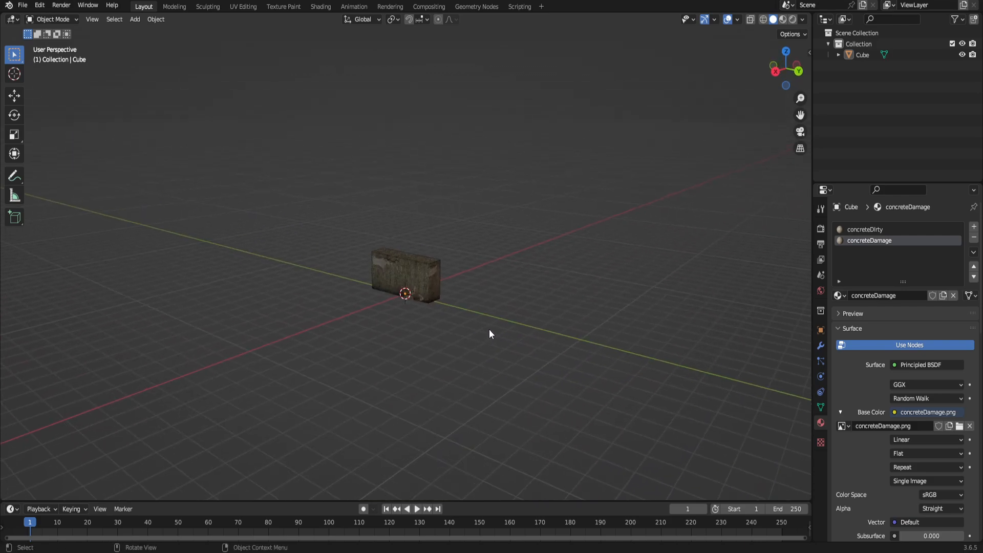
{"action": "scroll", "coordinate": [537, 309], "scroll_direction": "up", "scroll_amount": 4}
{"action": "middle_click_drag", "start_coordinate": [572, 289], "coordinate": [494, 338]}
{"action": "scroll", "coordinate": [446, 300], "scroll_direction": "up", "scroll_amount": 3}
{"action": "left_click", "coordinate": [379, 310]}
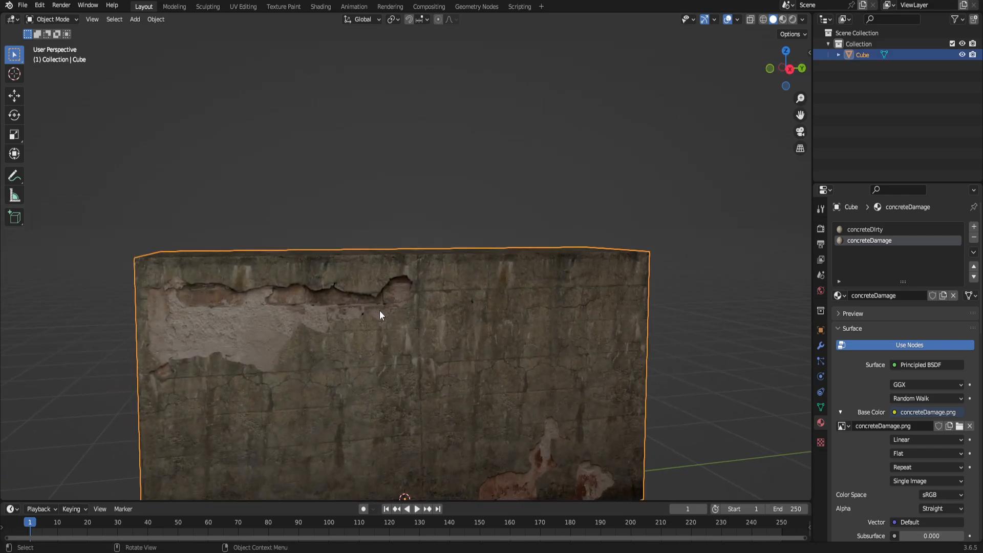
{"action": "key", "text": "Tab"}
{"action": "scroll", "coordinate": [379, 307], "scroll_direction": "down", "scroll_amount": 4}
{"action": "middle_click_drag", "start_coordinate": [379, 307], "coordinate": [268, 322]}
{"action": "middle_click_drag", "start_coordinate": [467, 340], "coordinate": [320, 355]}
{"action": "left_click", "coordinate": [319, 318]}
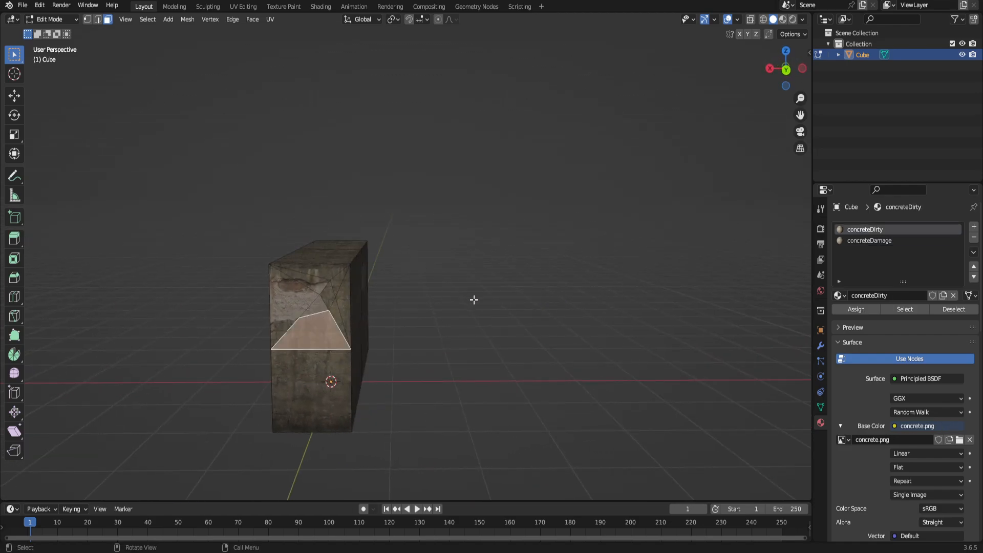
{"action": "middle_click_drag", "start_coordinate": [474, 299], "coordinate": [453, 301]}
{"action": "key", "text": "ctrl+r"}
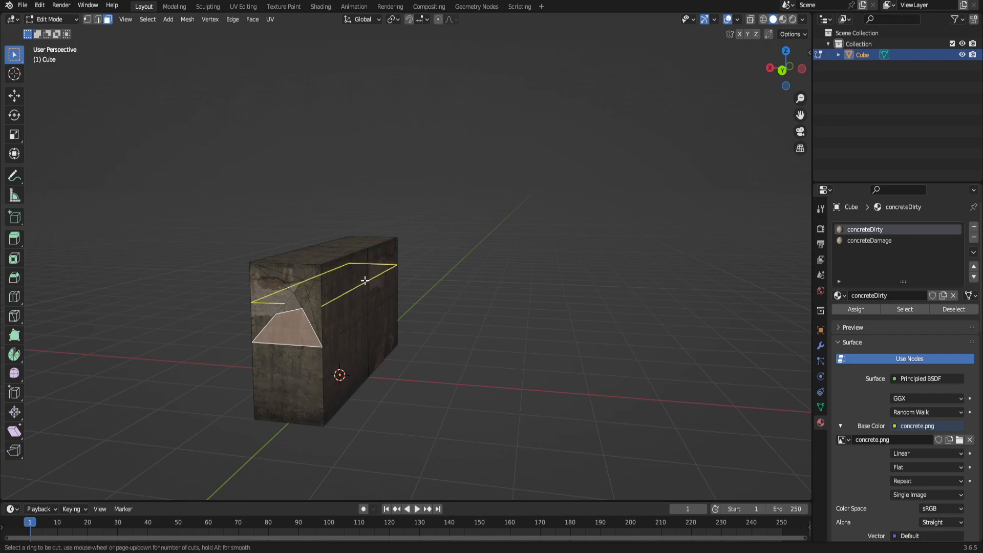
{"action": "key", "text": "Escape"}
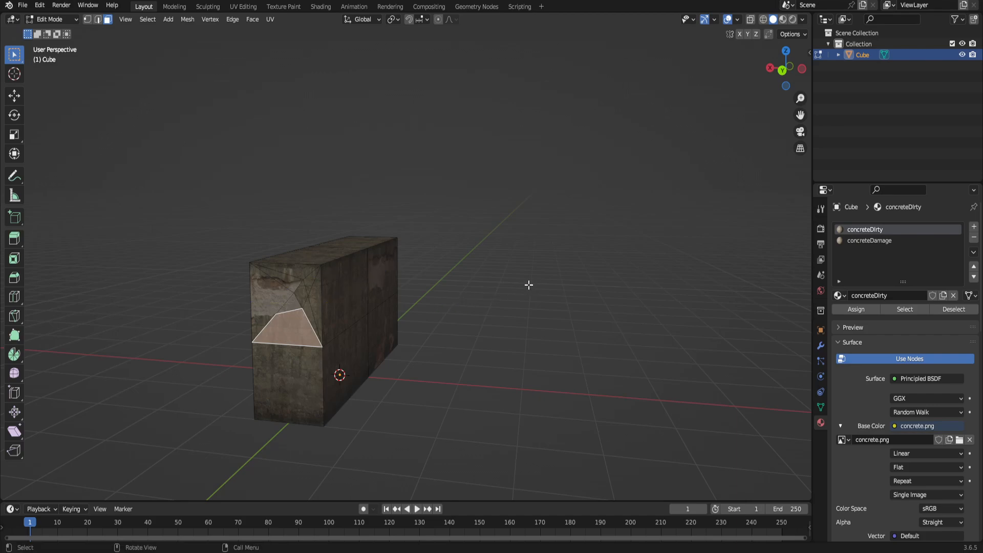
- Knife-cut a jagged line along the upper crack of the long side's damaged patch, from the top middle vertex to the right vertical edge
{"action": "middle_click_drag", "start_coordinate": [527, 283], "coordinate": [386, 333]}
{"action": "scroll", "coordinate": [476, 284], "scroll_direction": "up", "scroll_amount": 5}
{"action": "key", "text": "k"}
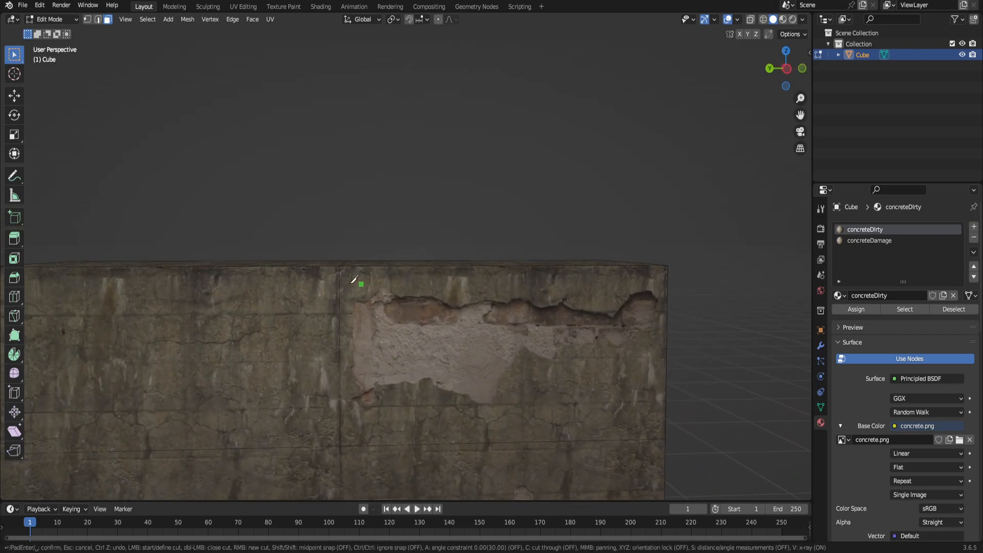
{"action": "left_click", "coordinate": [339, 266]}
{"action": "left_click", "coordinate": [401, 299]}
{"action": "left_click", "coordinate": [429, 299]}
{"action": "left_click", "coordinate": [455, 309]}
{"action": "left_click", "coordinate": [490, 299]}
{"action": "left_click", "coordinate": [508, 301]}
{"action": "left_click", "coordinate": [541, 309]}
{"action": "left_click", "coordinate": [562, 302]}
{"action": "left_click", "coordinate": [622, 307]}
{"action": "left_click", "coordinate": [648, 290]}
{"action": "left_click", "coordinate": [668, 315]}
{"action": "key", "text": "Return"}
{"action": "middle_click_drag", "start_coordinate": [714, 328], "coordinate": [568, 336]}
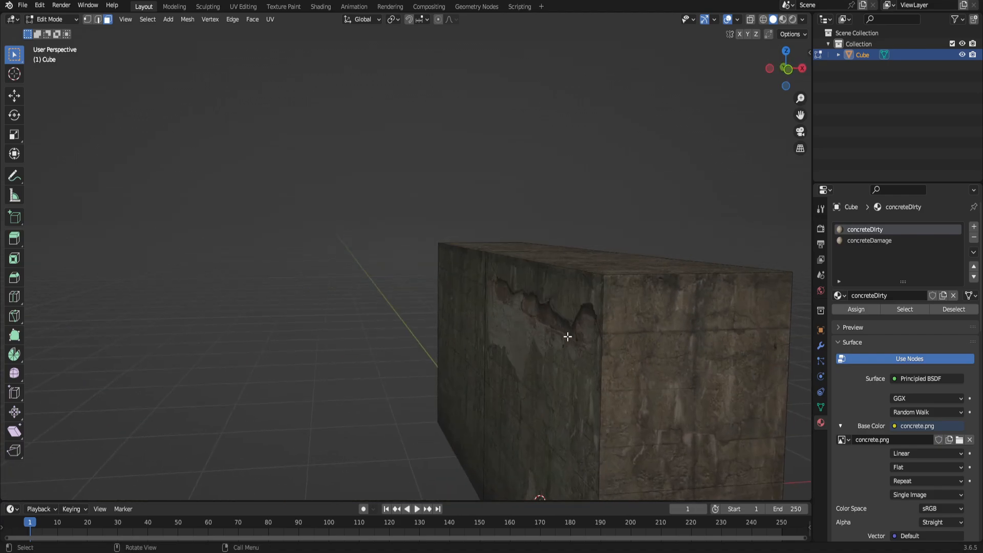
{"action": "key", "text": "k"}
{"action": "left_click", "coordinate": [602, 340]}
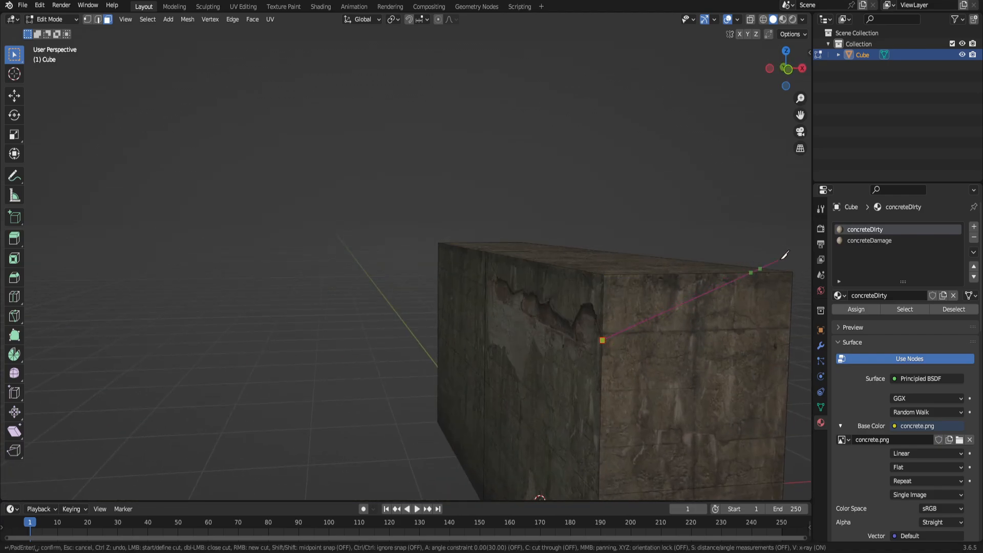
{"action": "key", "text": "Escape"}
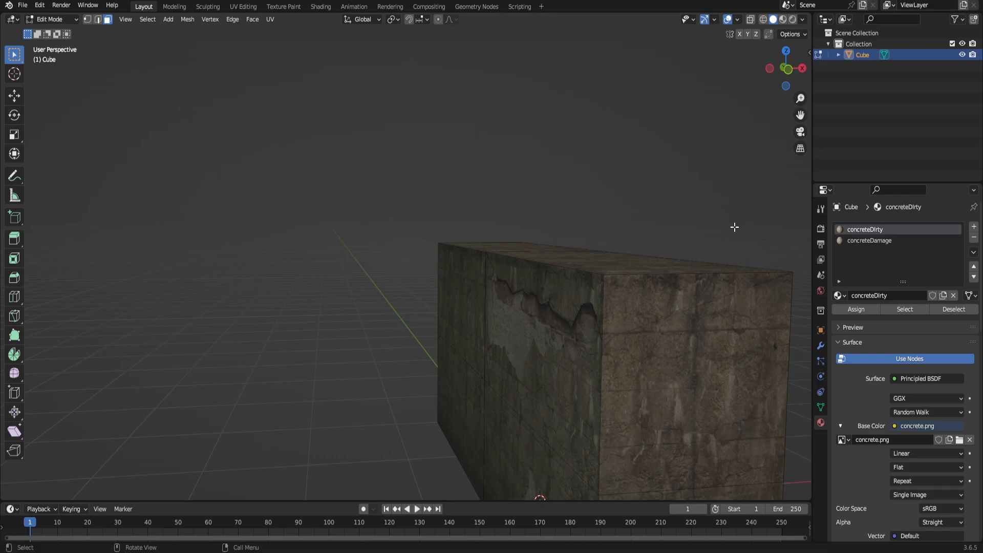
- Add knife cuts joining points on the jagged crack line to the upper right corner of the long side
{"action": "mouse_move", "coordinate": [353, 327]}
{"action": "middle_mouse_down"}
{"action": "mouse_move", "coordinate": [482, 313]}
{"action": "mouse_move", "coordinate": [496, 334]}
{"action": "mouse_move", "coordinate": [538, 301]}
{"action": "mouse_move", "coordinate": [536, 339]}
{"action": "middle_mouse_up"}
{"action": "key", "text": "k"}
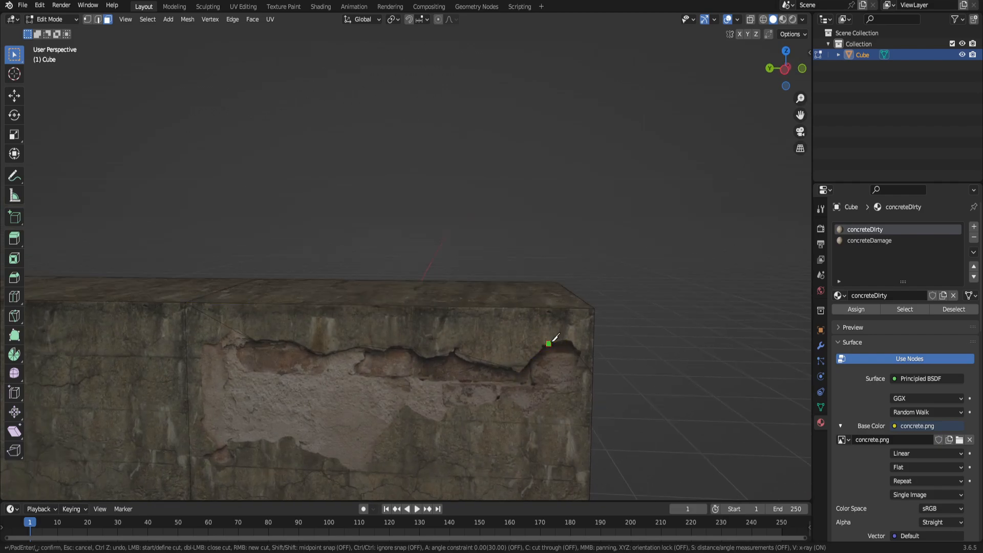
{"action": "left_click", "coordinate": [453, 351]}
{"action": "key", "text": "Return"}
{"action": "key", "text": "k"}
{"action": "key", "text": "Return"}
{"action": "key", "text": "k"}
{"action": "left_click", "coordinate": [414, 349]}
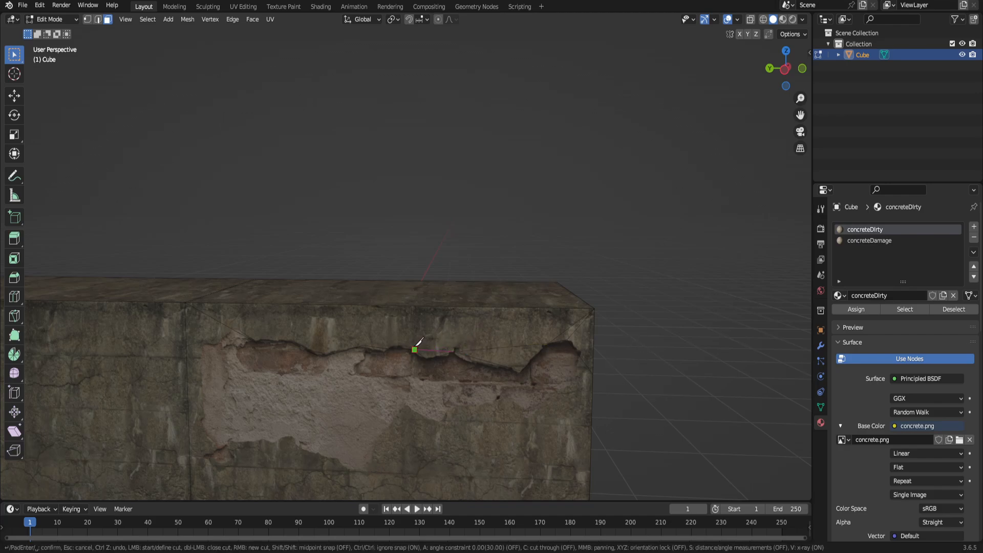
{"action": "left_click", "coordinate": [594, 308]}
{"action": "key", "text": "Return"}
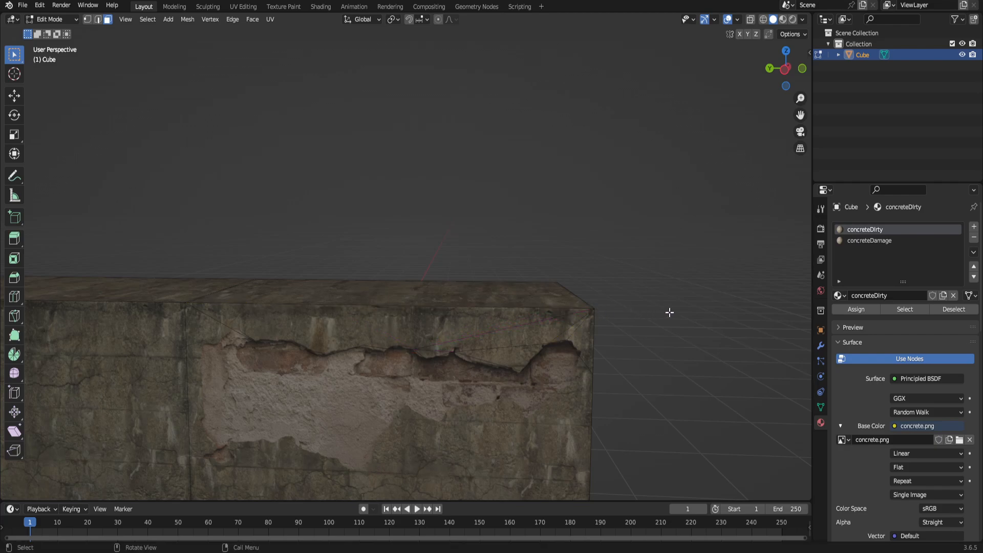
- Add knife cuts joining points on the crack line to the top middle vertex of the long side
{"action": "key", "text": "k"}
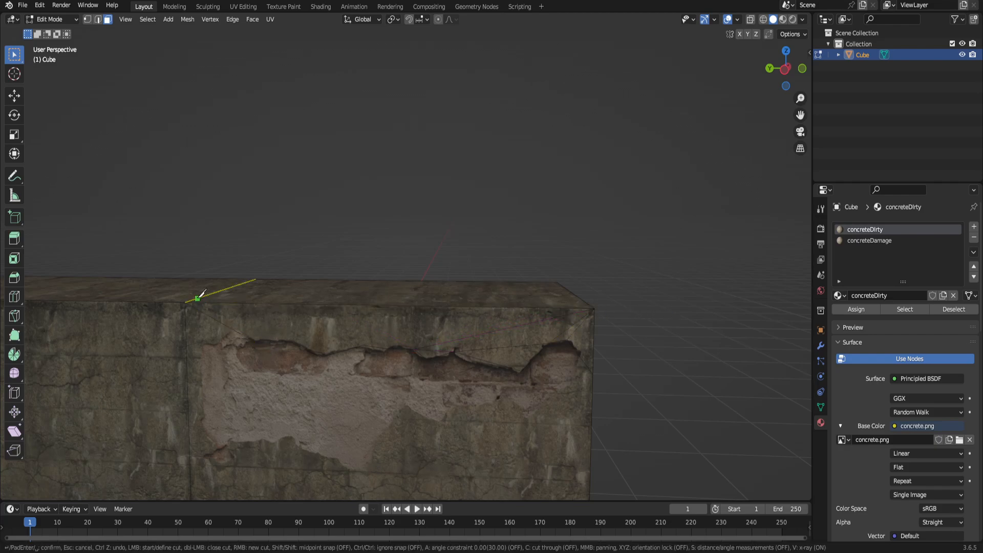
{"action": "left_click", "coordinate": [185, 302]}
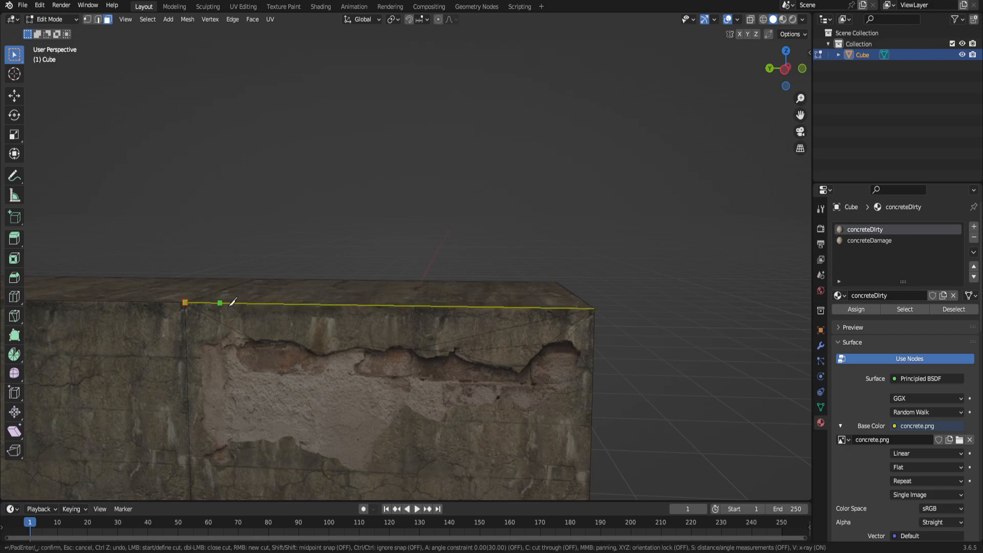
{"action": "left_click", "coordinate": [289, 342]}
{"action": "left_click", "coordinate": [364, 345]}
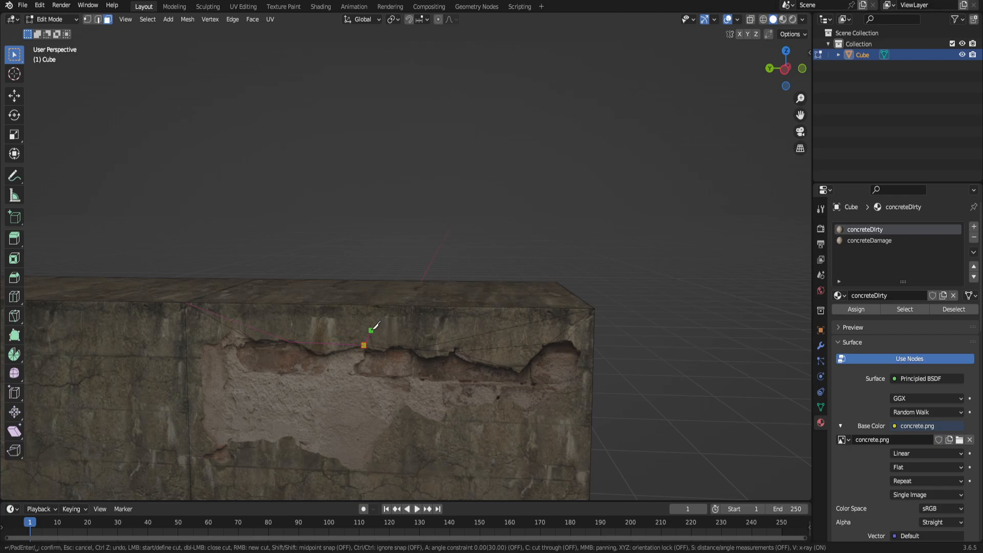
{"action": "key", "text": "Return"}
{"action": "key", "text": "k"}
{"action": "left_click", "coordinate": [185, 302]}
{"action": "key", "text": "Return"}
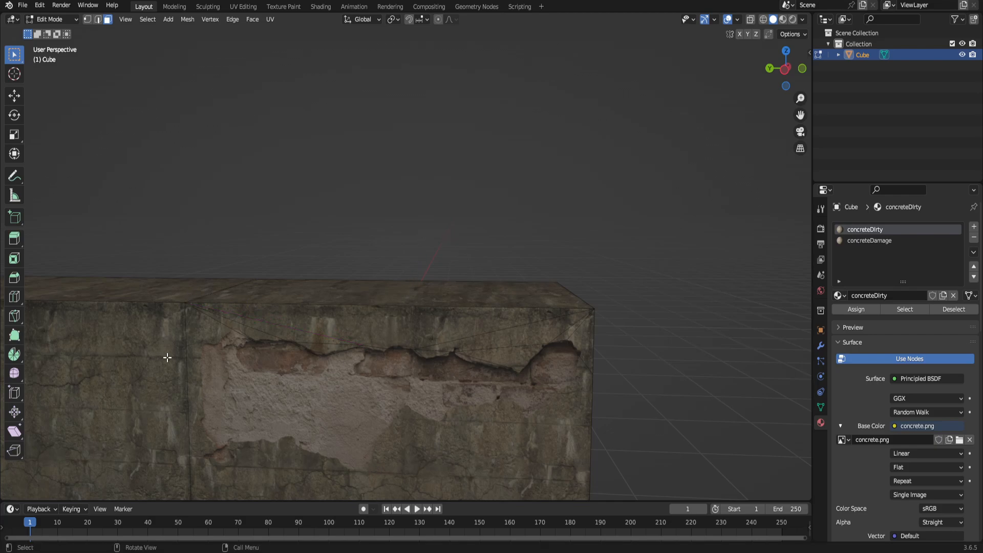
{"action": "left_click", "coordinate": [257, 357]}
{"action": "key", "text": "g"}
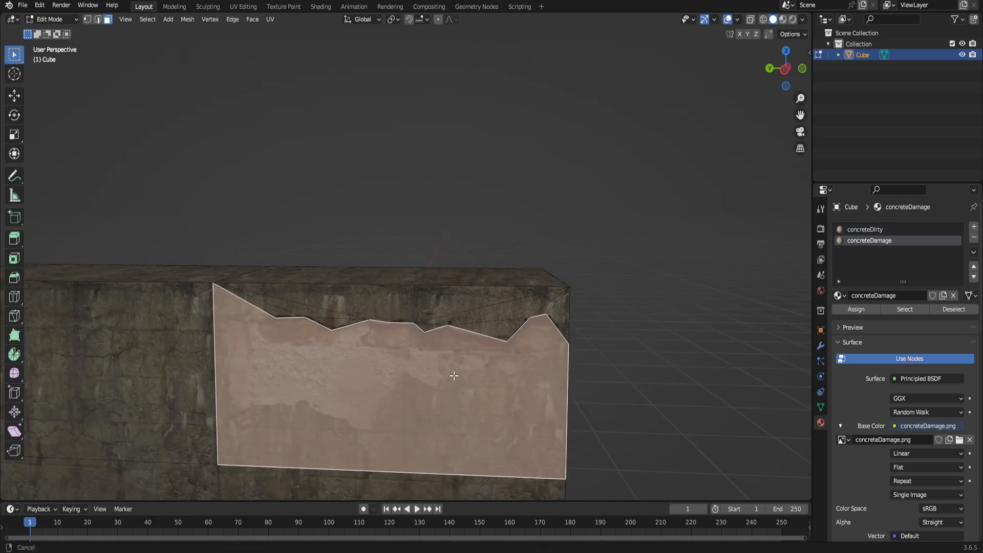
{"action": "left_click", "coordinate": [439, 370]}
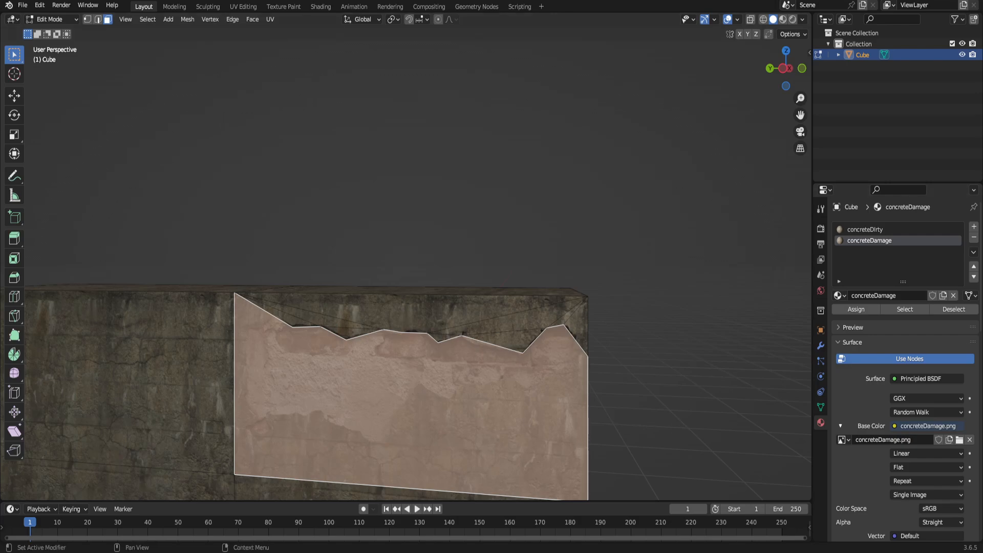
{"action": "middle_click_drag", "start_coordinate": [467, 428], "coordinate": [457, 347], "text": "shift"}
{"action": "scroll", "coordinate": [383, 346], "scroll_direction": "up", "scroll_amount": 2}
{"action": "middle_click_drag", "start_coordinate": [475, 398], "coordinate": [407, 381]}
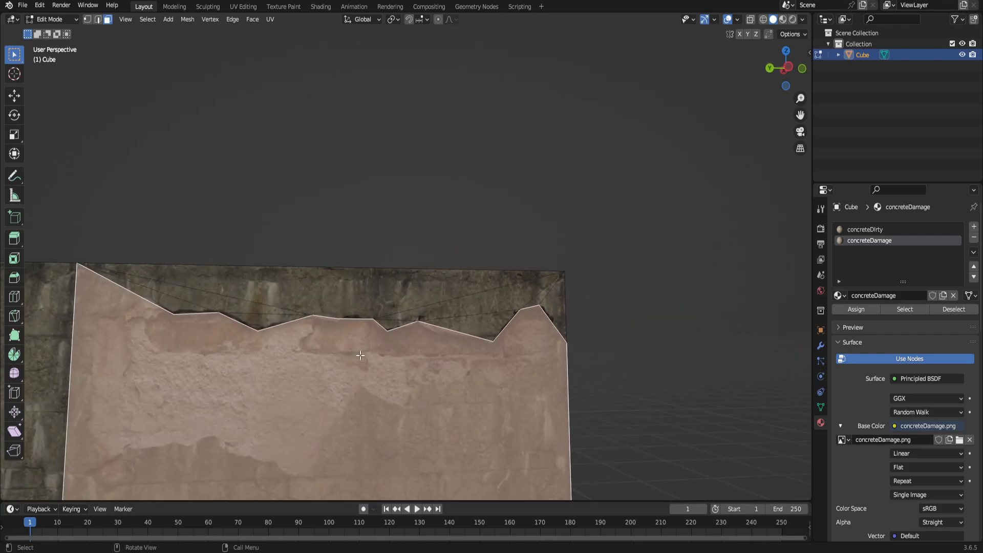
{"action": "middle_click_drag", "start_coordinate": [360, 354], "coordinate": [593, 371]}
{"action": "left_click", "coordinate": [701, 369]}
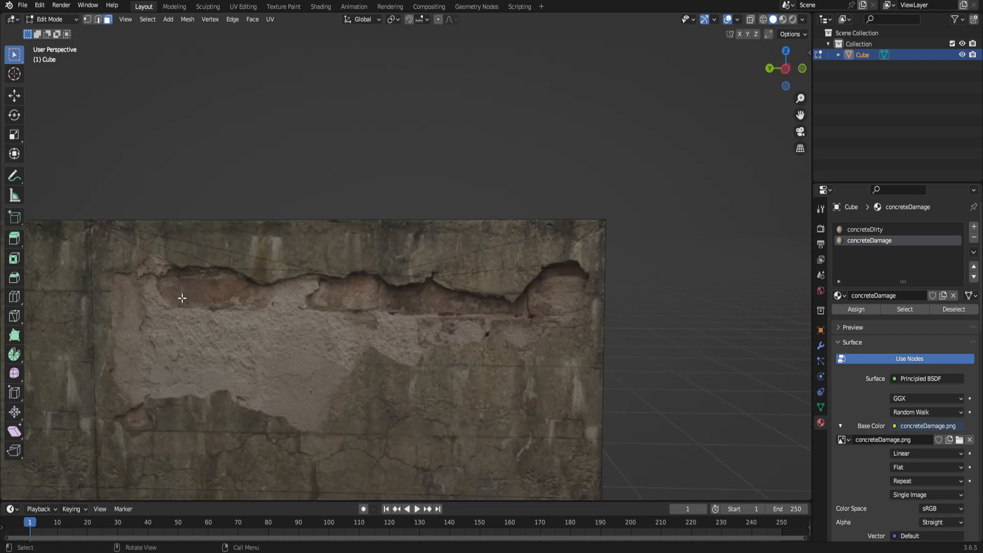
{"action": "key", "text": "k"}
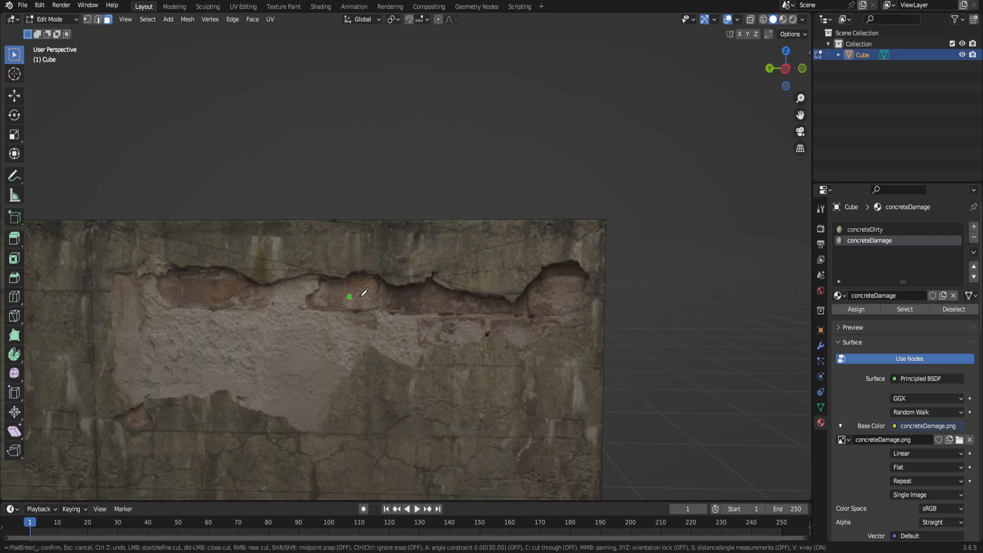
{"action": "key", "text": "Escape"}
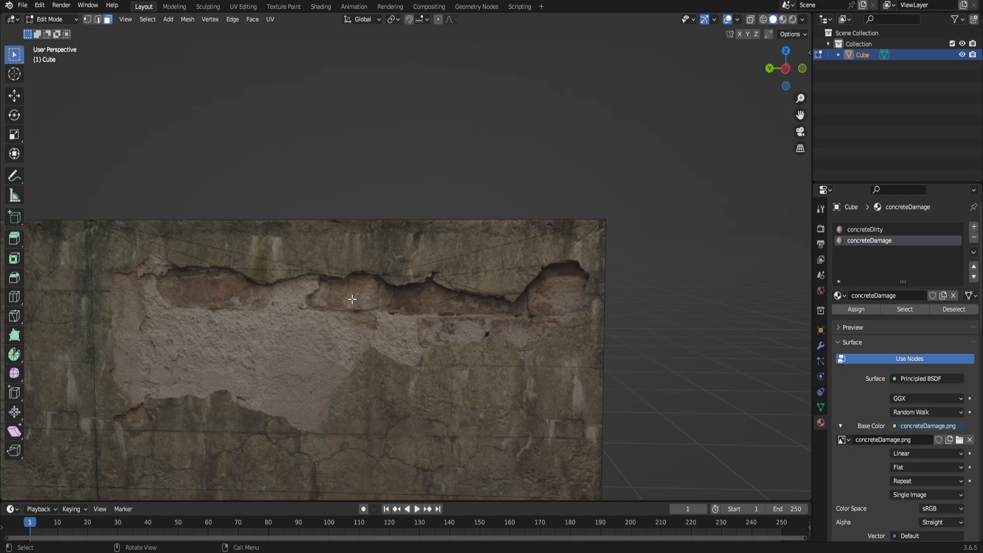
- Select the crack line's edges except its two end segments and move them about -0.019 m along global X into the block
{"action": "key", "text": "2"}
{"action": "left_click", "coordinate": [215, 269], "text": "shift"}
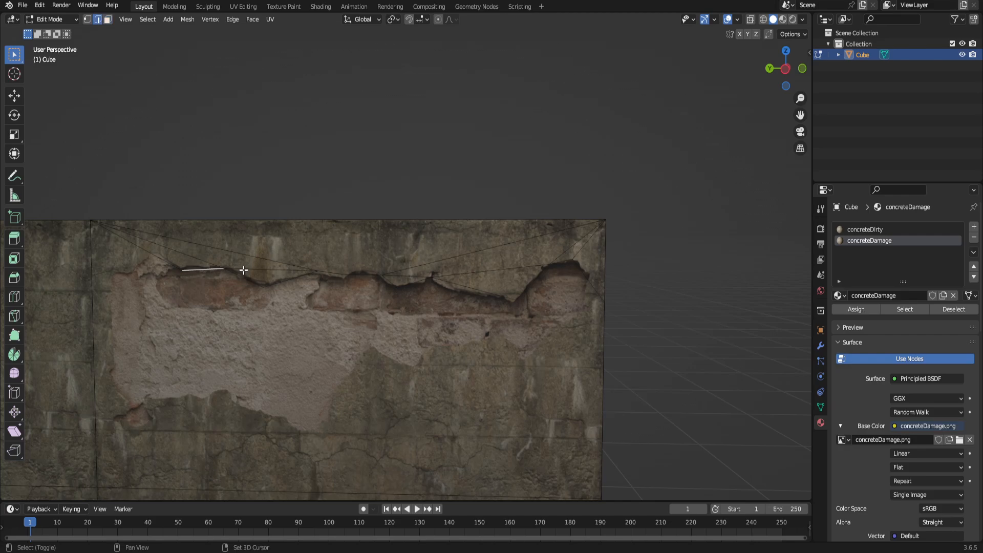
{"action": "left_click", "coordinate": [283, 282], "text": "shift"}
{"action": "left_click", "coordinate": [243, 283], "text": "shift"}
{"action": "left_click", "coordinate": [353, 274], "text": "shift"}
{"action": "left_click", "coordinate": [339, 274], "text": "shift"}
{"action": "left_click", "coordinate": [393, 284], "text": "shift"}
{"action": "left_click", "coordinate": [413, 283], "text": "shift"}
{"action": "left_click", "coordinate": [449, 283], "text": "shift"}
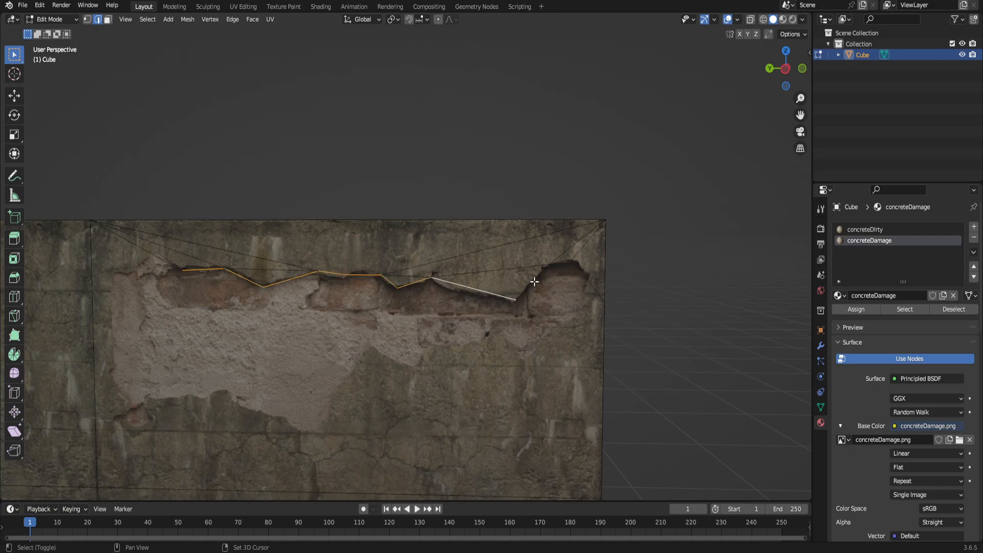
{"action": "left_click", "coordinate": [534, 281], "text": "shift"}
{"action": "left_click", "coordinate": [582, 273], "text": "shift"}
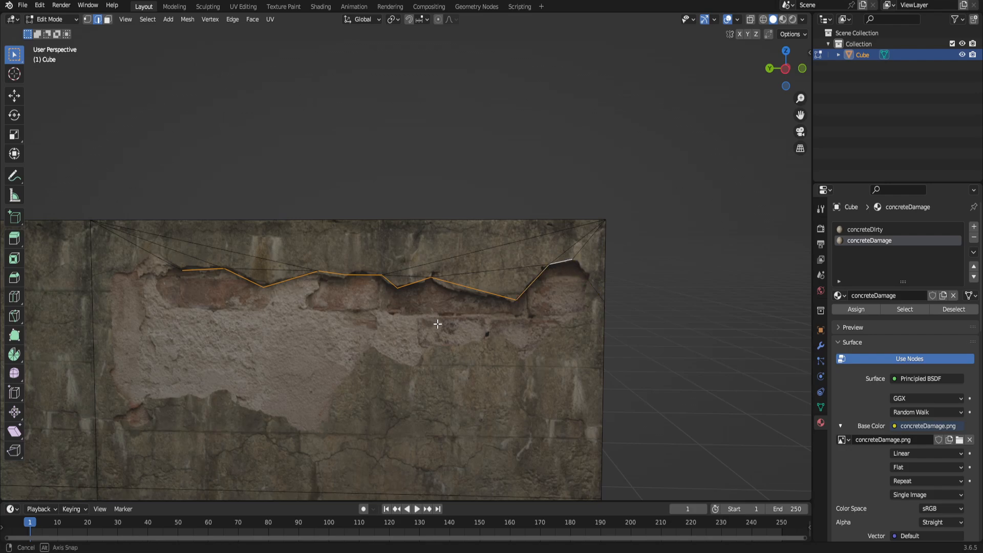
{"action": "middle_click_drag", "start_coordinate": [437, 325], "coordinate": [398, 325]}
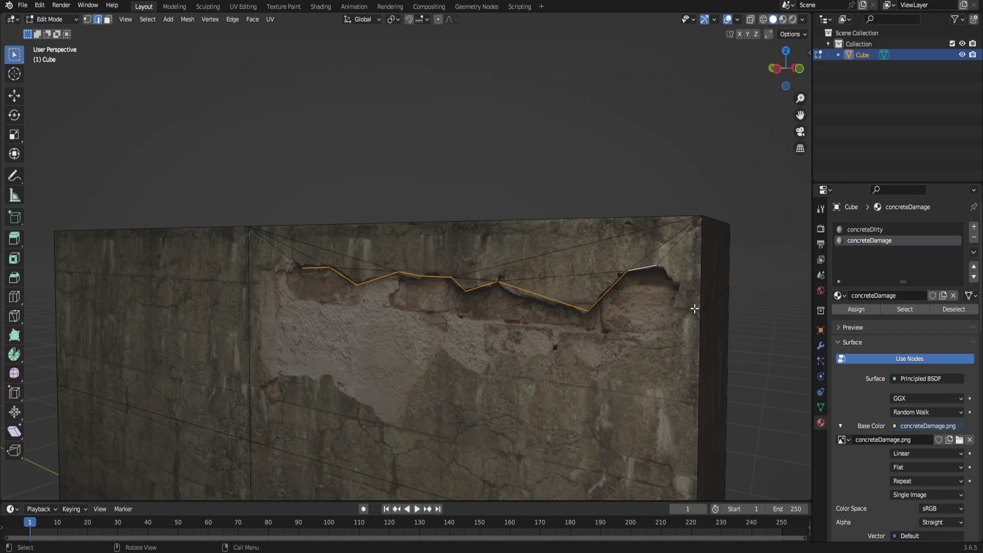
{"action": "middle_click_drag", "start_coordinate": [557, 344], "coordinate": [548, 341]}
{"action": "key", "text": "g"}
{"action": "key", "text": "x"}
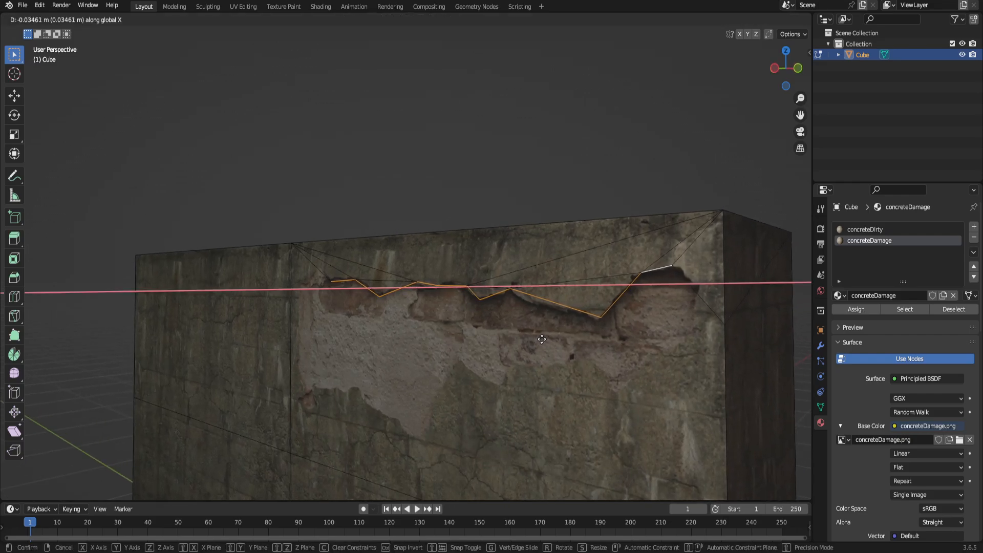
{"action": "left_click", "coordinate": [541, 340]}
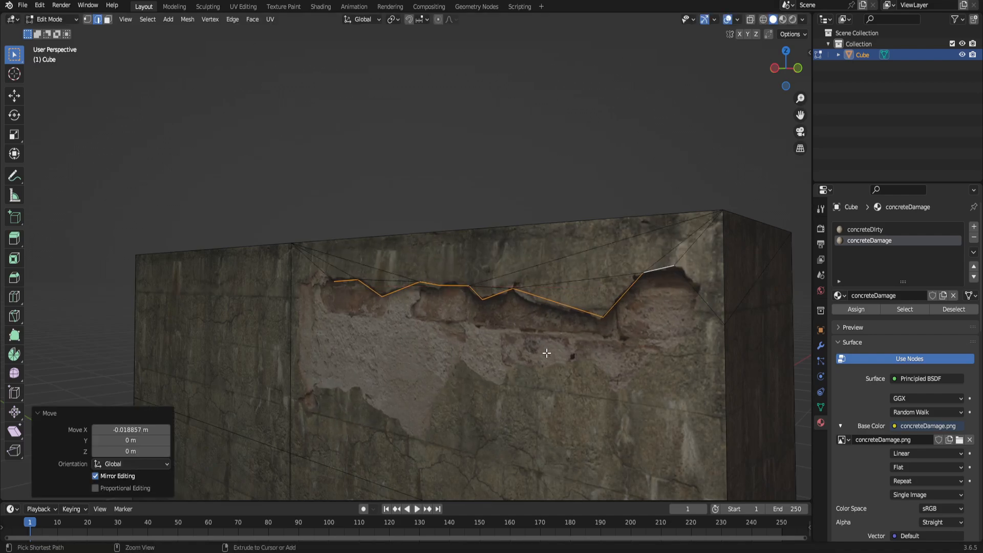
{"action": "left_click", "coordinate": [501, 371]}
- Knife-cut a line along the lower edge of the exposed bricks, from the right vertical edge around to the crack line's left end
{"action": "middle_click_drag", "start_coordinate": [466, 371], "coordinate": [531, 358]}
{"action": "key", "text": "k"}
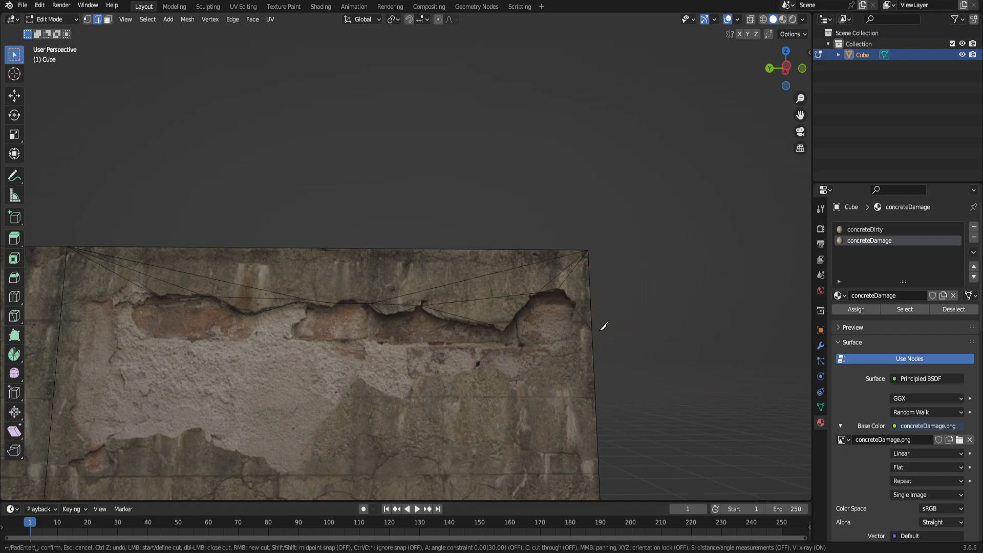
{"action": "left_click", "coordinate": [563, 344]}
{"action": "left_click", "coordinate": [378, 343]}
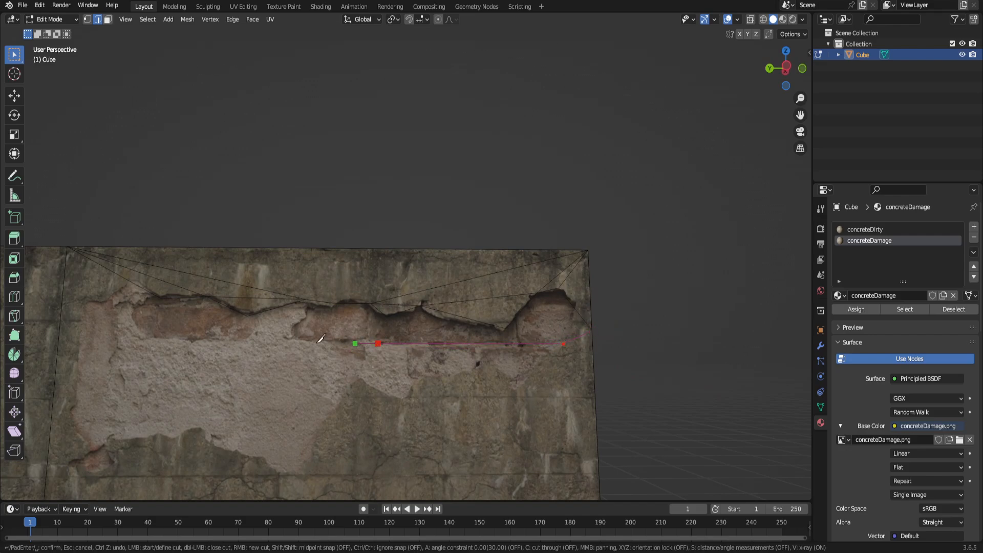
{"action": "left_click", "coordinate": [290, 338]}
{"action": "left_click", "coordinate": [145, 338]}
{"action": "left_click", "coordinate": [132, 309]}
{"action": "left_click", "coordinate": [162, 299]}
{"action": "key", "text": "Return"}
- Add knife cuts joining the brick strip's lower left corner to the crack line's end, and its left point to the top middle vertex
{"action": "key", "text": "k"}
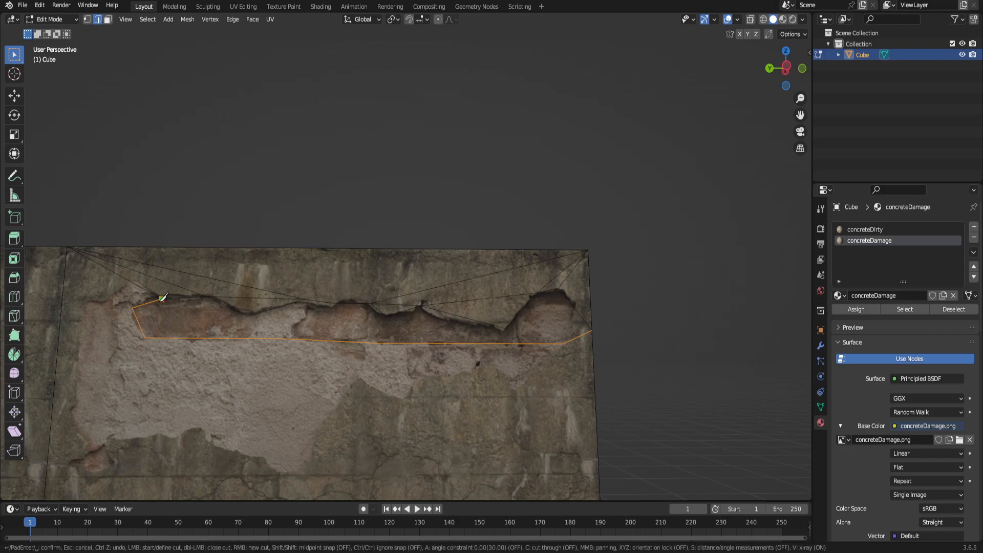
{"action": "left_click", "coordinate": [146, 338]}
{"action": "key", "text": "Return"}
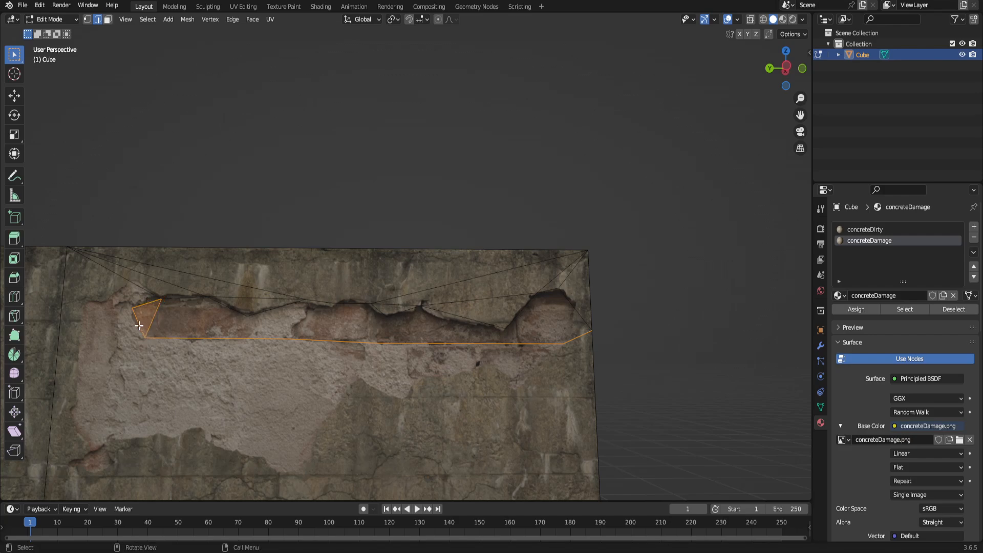
{"action": "key", "text": "k"}
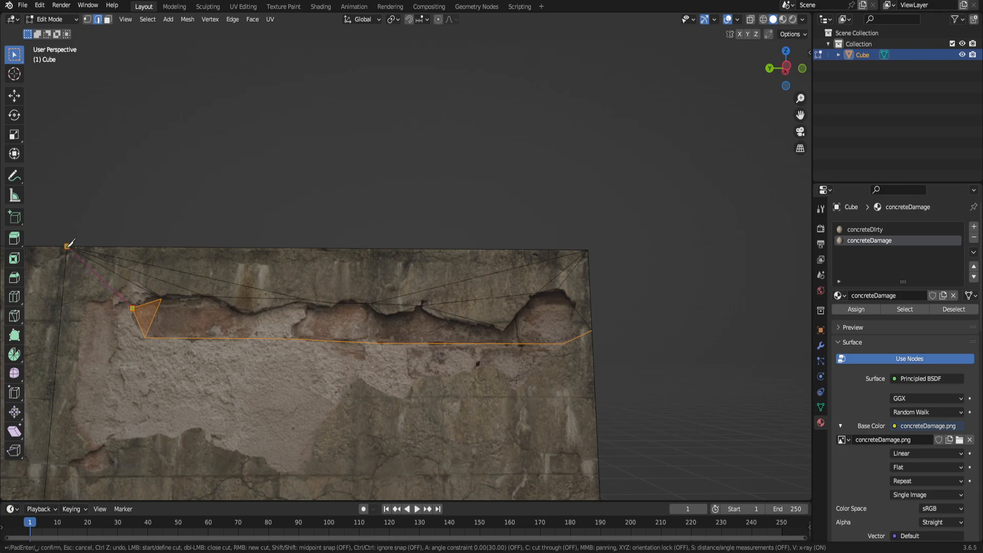
{"action": "key", "text": "Return"}
{"action": "middle_click_drag", "start_coordinate": [212, 335], "coordinate": [250, 318], "text": "shift"}
{"action": "key", "text": "k"}
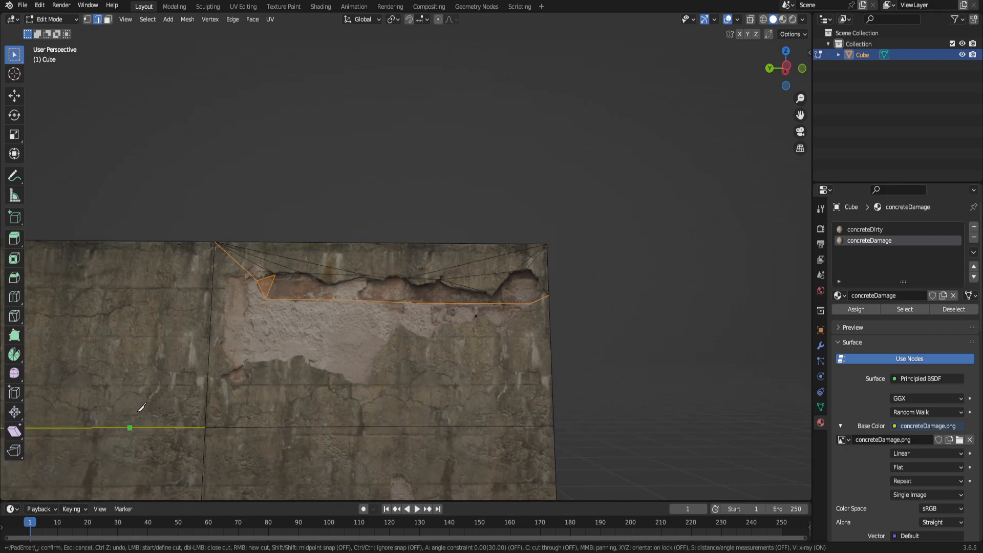
{"action": "scroll", "coordinate": [134, 424], "scroll_direction": "down", "scroll_amount": 2}
{"action": "left_click", "coordinate": [202, 427]}
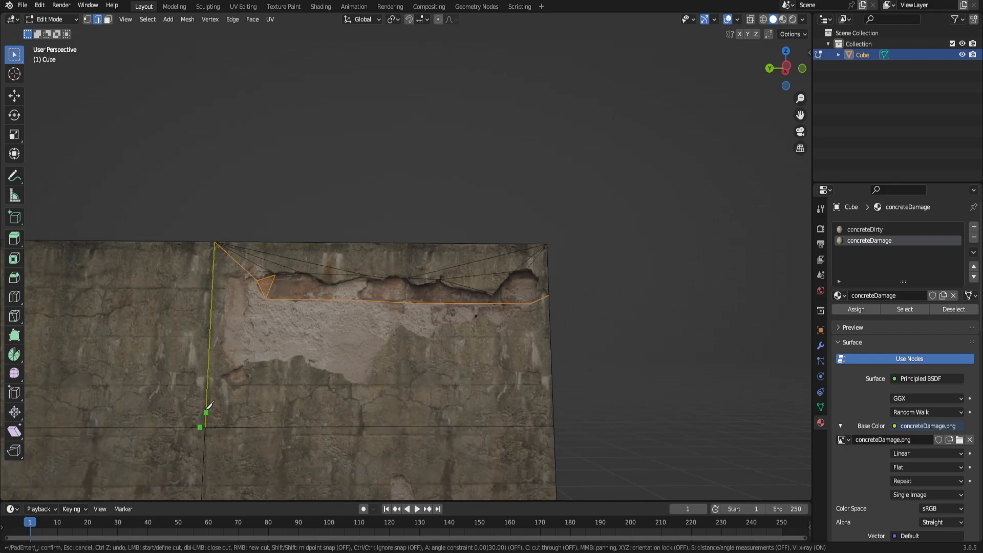
{"action": "key", "text": "Escape"}
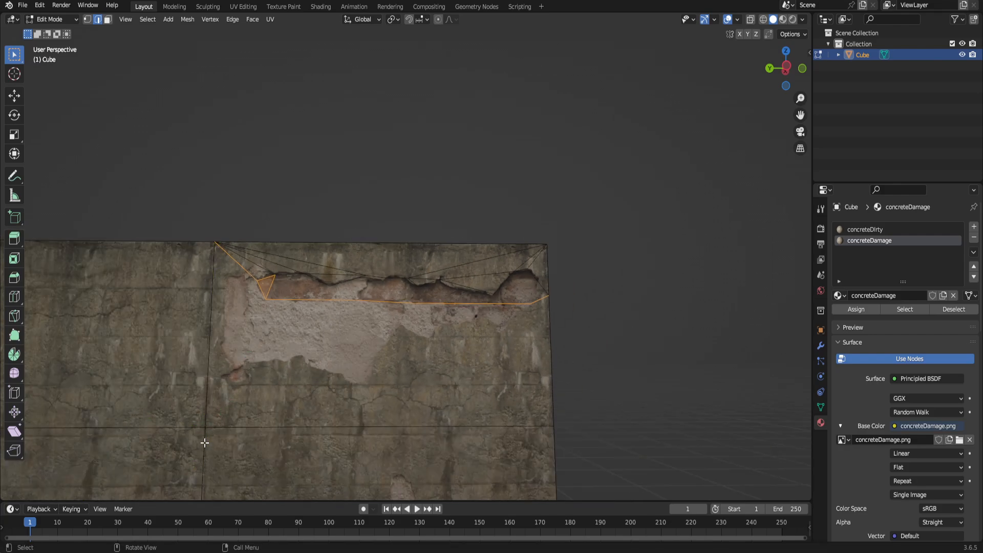
- Knife-cut from the brick strip's lower left and lower right corners down to the ends of the horizontal edge below the patch
{"action": "key", "text": "k"}
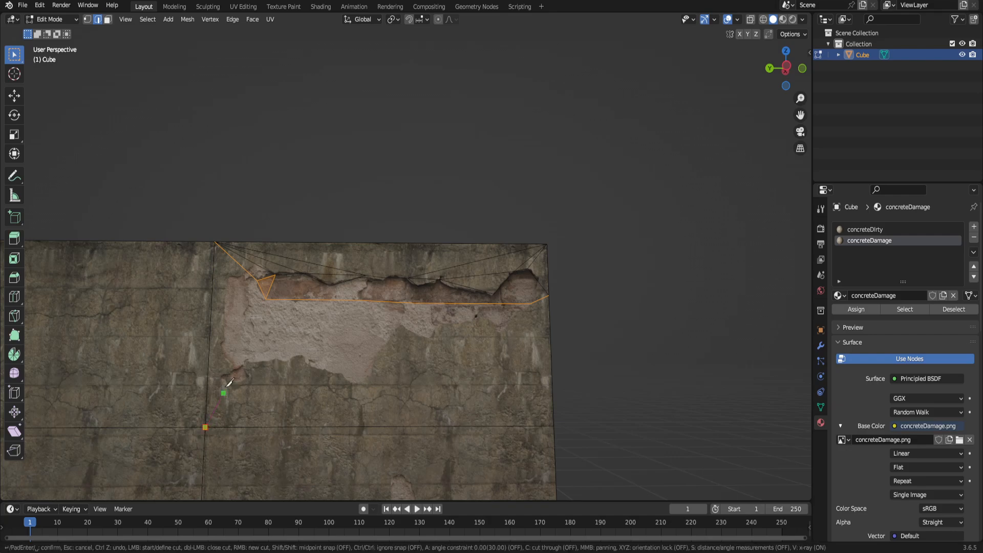
{"action": "left_click", "coordinate": [266, 299]}
{"action": "key", "text": "Return"}
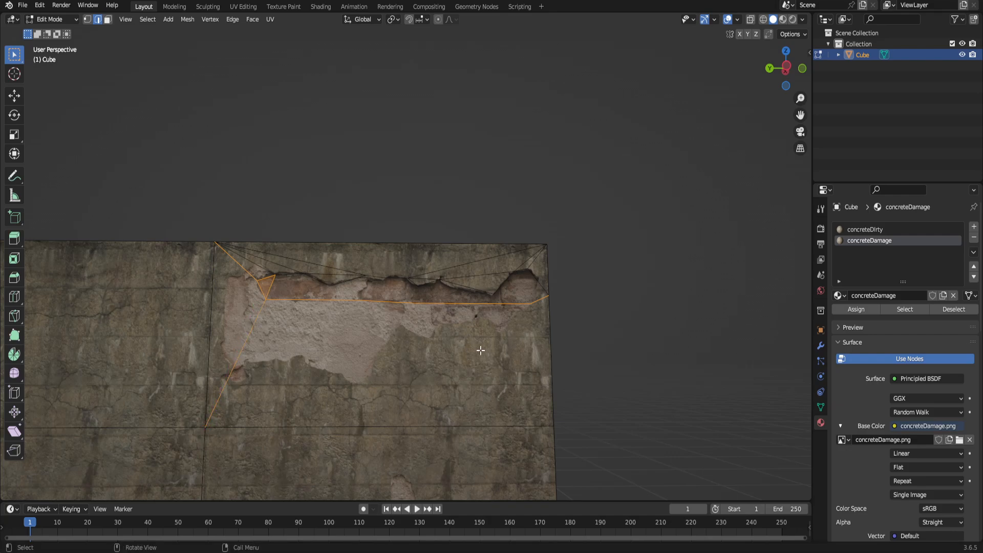
{"action": "key", "text": "k"}
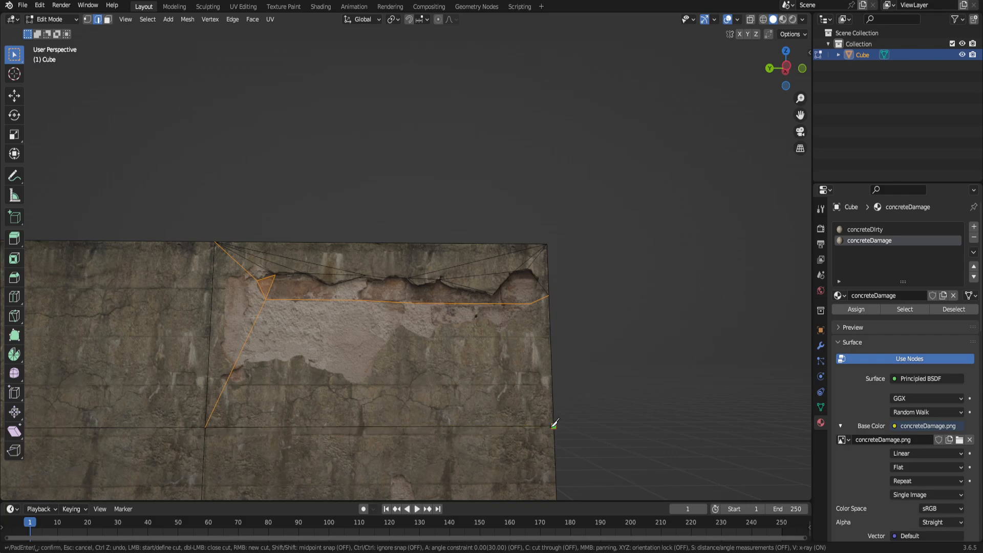
{"action": "left_click", "coordinate": [530, 304]}
{"action": "key", "text": "Return"}
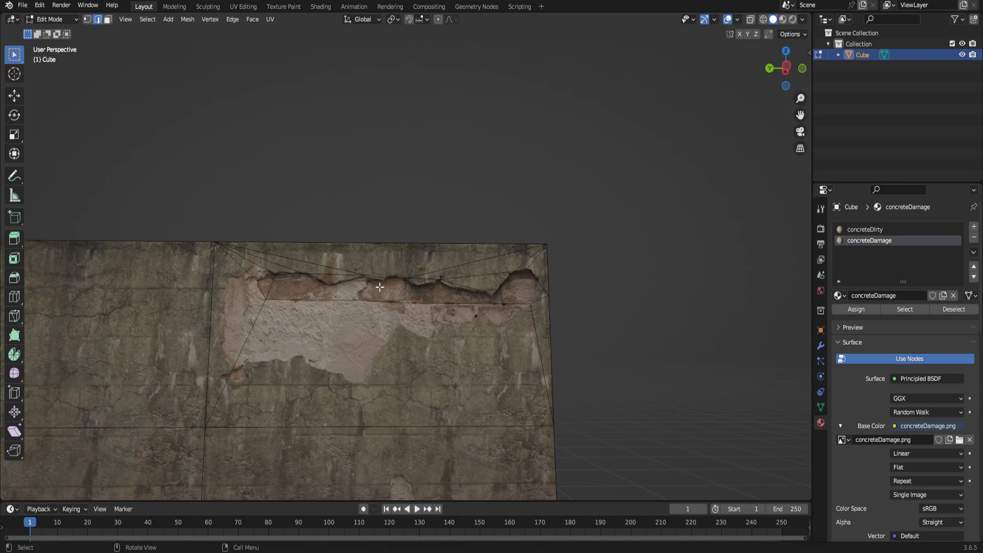
- Select the brick strip's faces, including the small triangle at its left end, and extrude them about -0.044 m into the block
{"action": "key", "text": "3"}
{"action": "left_click", "coordinate": [374, 300]}
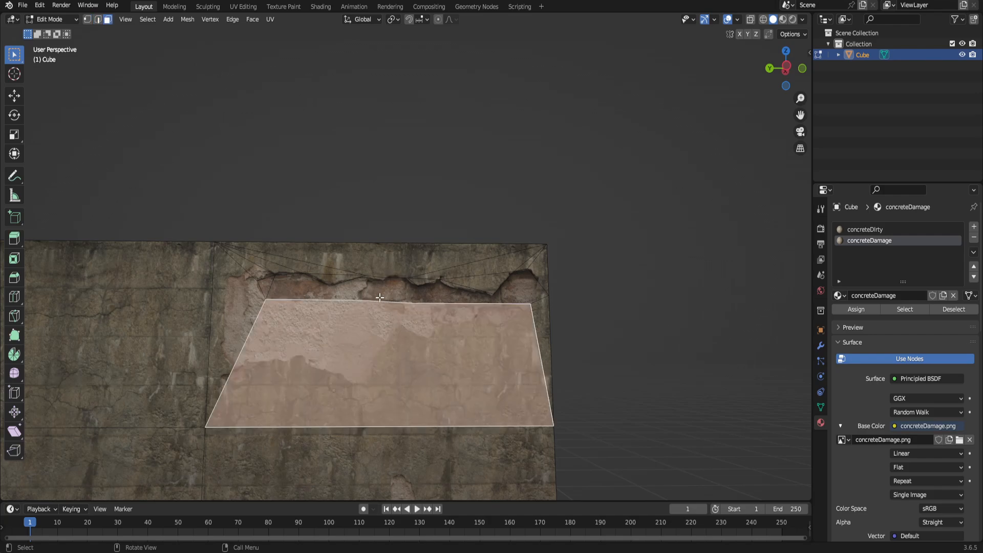
{"action": "left_click", "coordinate": [380, 294]}
{"action": "left_click", "coordinate": [280, 285], "text": "shift"}
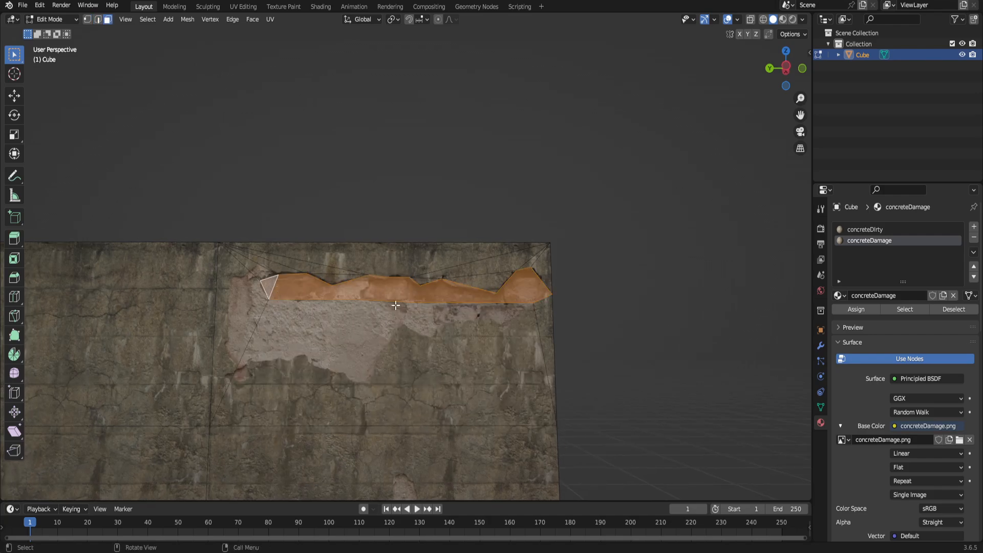
{"action": "middle_click_drag", "start_coordinate": [394, 305], "coordinate": [393, 309]}
{"action": "key", "text": "e"}
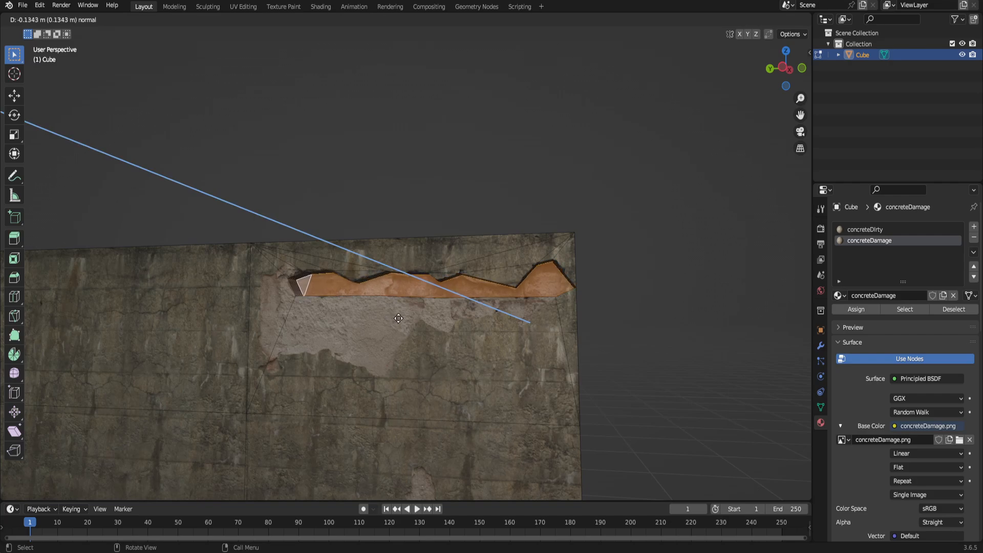
{"action": "left_click", "coordinate": [395, 319]}
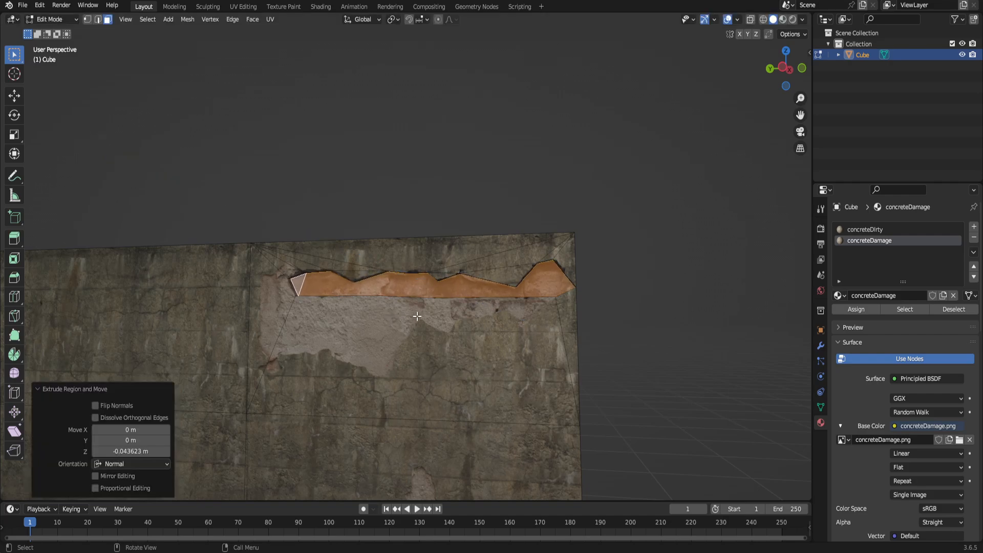
{"action": "key", "text": "s"}
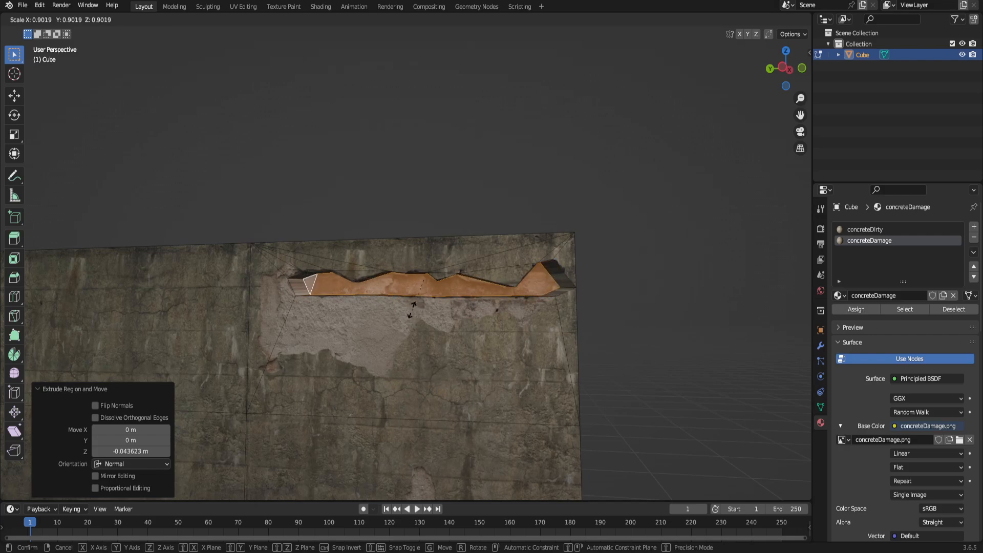
{"action": "left_click", "coordinate": [397, 305]}
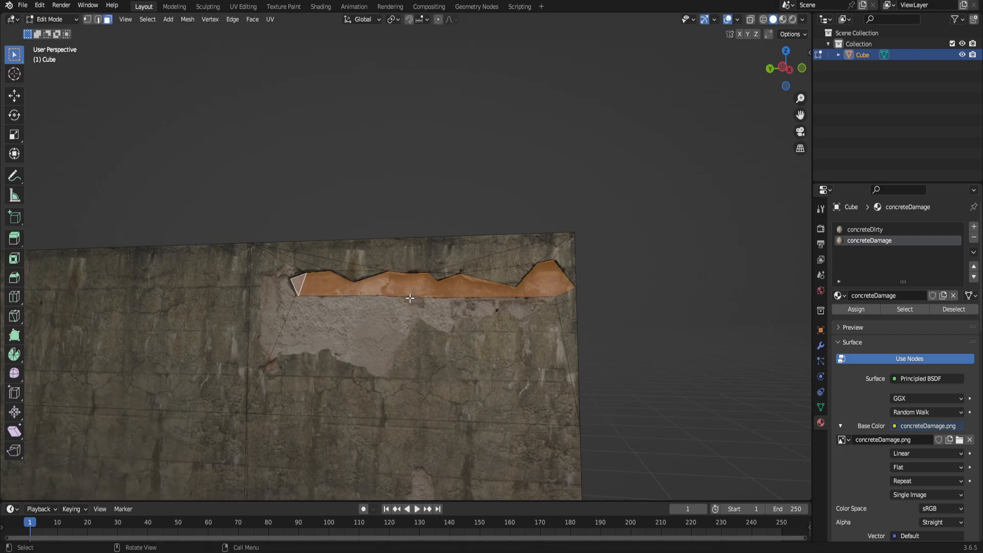
{"action": "left_click", "coordinate": [634, 323]}
- Examine the brick recess from several angles in Object Mode and return to Edit Mode
{"action": "scroll", "coordinate": [533, 329], "scroll_direction": "up", "scroll_amount": 2}
{"action": "middle_click_drag", "start_coordinate": [496, 329], "coordinate": [555, 345]}
{"action": "key", "text": "Tab"}
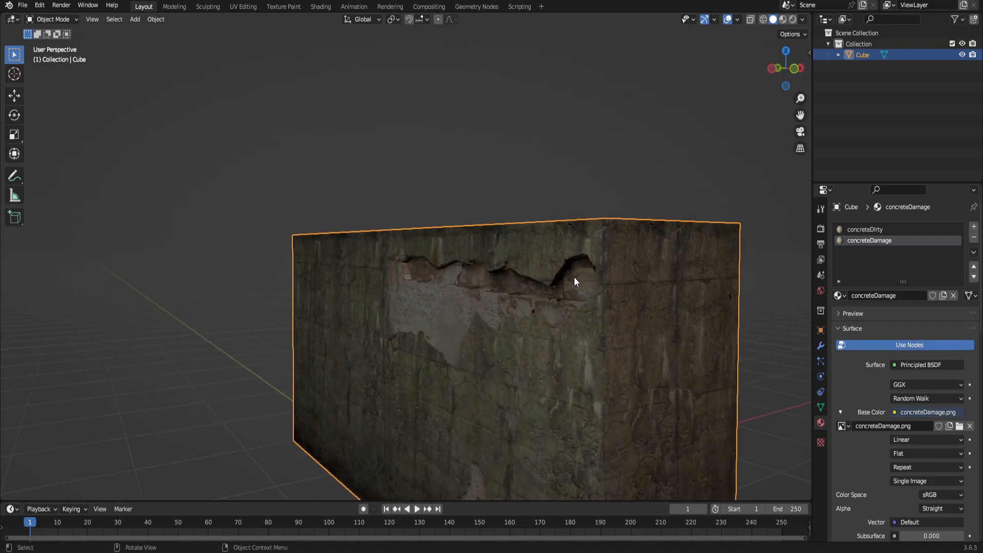
{"action": "middle_click_drag", "start_coordinate": [461, 307], "coordinate": [388, 345]}
{"action": "middle_click_drag", "start_coordinate": [461, 344], "coordinate": [382, 354]}
{"action": "key", "text": "Tab"}
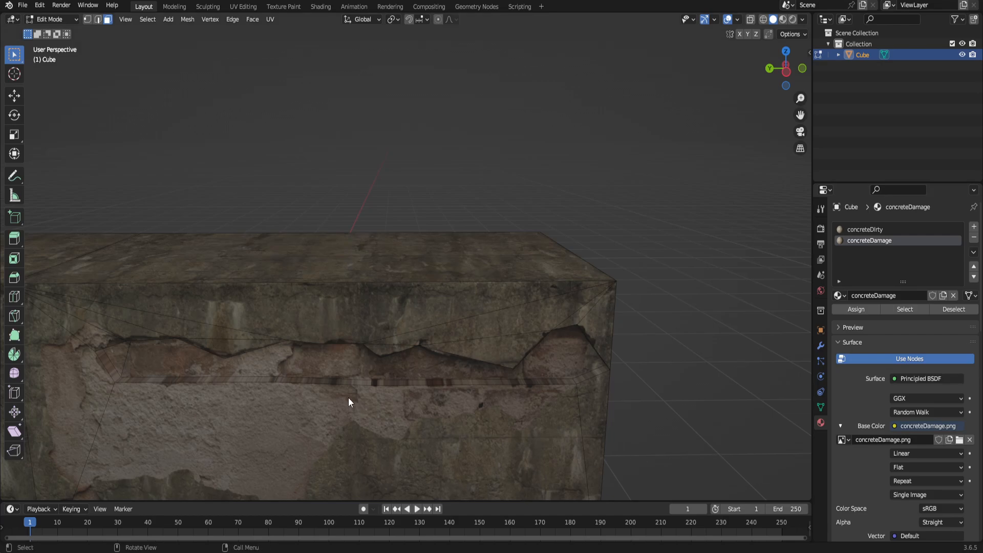
- Select the thin faces along the recess's lower ledge and left end, and unwrap them in the UV Editing workspace
{"action": "middle_click_drag", "start_coordinate": [348, 402], "coordinate": [352, 406]}
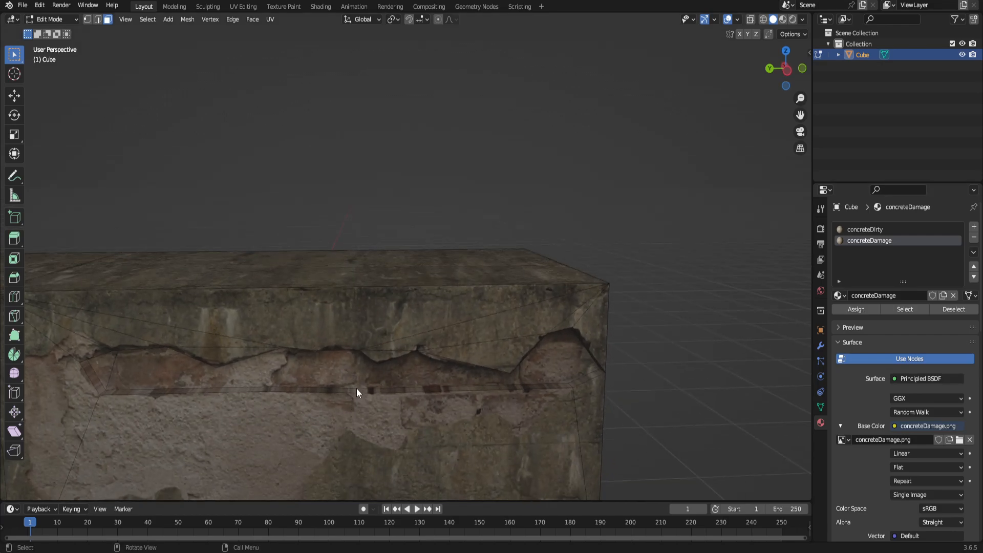
{"action": "left_click", "coordinate": [357, 388]}
{"action": "left_click", "coordinate": [361, 389]}
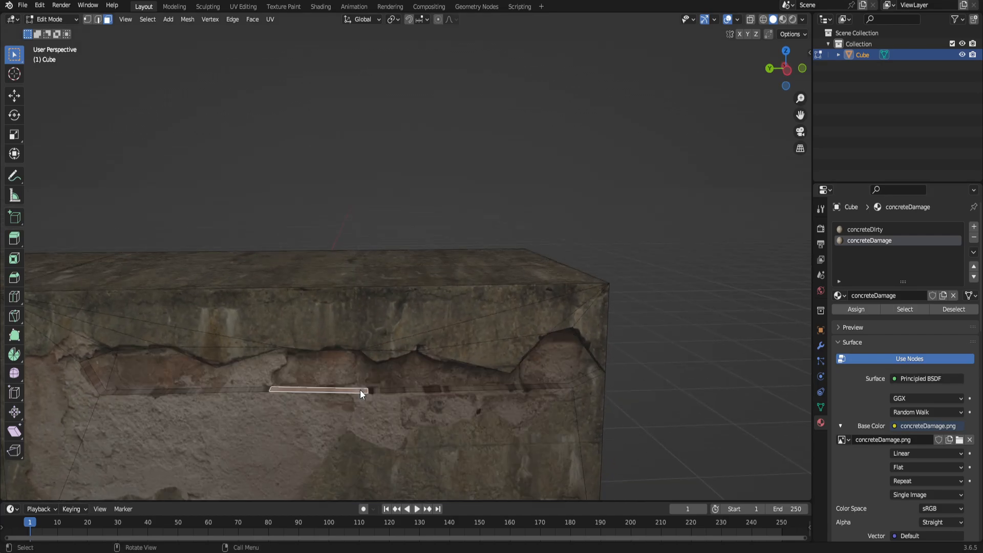
{"action": "left_click", "coordinate": [568, 384], "text": "ctrl"}
{"action": "left_click", "coordinate": [201, 389], "text": "ctrl"}
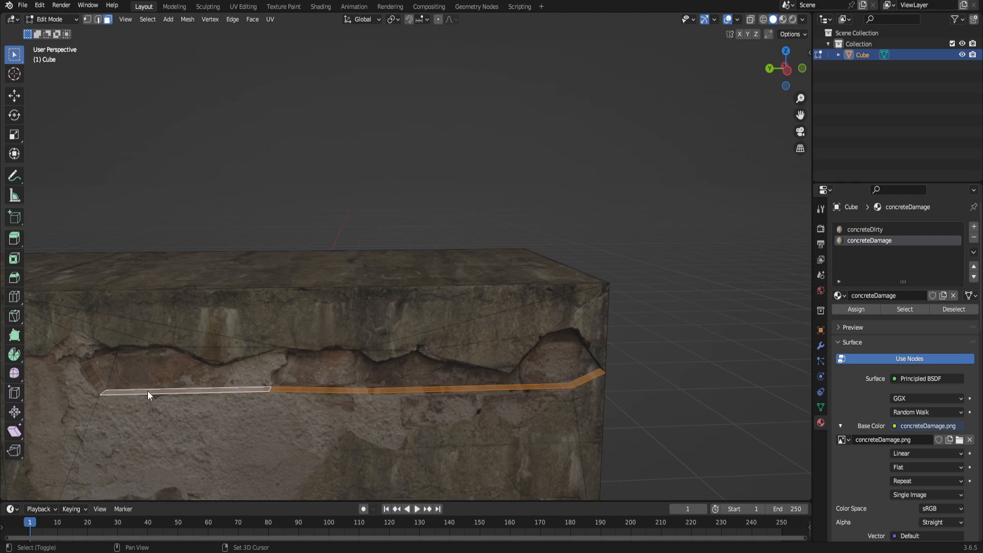
{"action": "left_click", "coordinate": [95, 379], "text": "ctrl"}
{"action": "middle_click_drag", "start_coordinate": [331, 436], "coordinate": [493, 323]}
{"action": "scroll", "coordinate": [400, 352], "scroll_direction": "up", "scroll_amount": 3}
{"action": "middle_click_drag", "start_coordinate": [400, 351], "coordinate": [436, 408]}
{"action": "scroll", "coordinate": [436, 407], "scroll_direction": "up", "scroll_amount": 3}
{"action": "scroll", "coordinate": [490, 370], "scroll_direction": "down", "scroll_amount": 3}
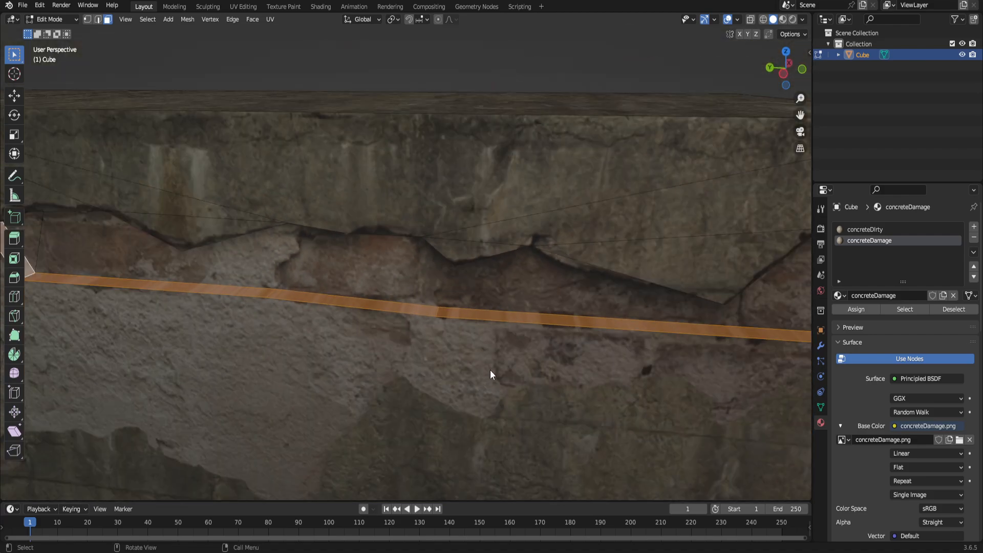
{"action": "scroll", "coordinate": [489, 370], "scroll_direction": "down", "scroll_amount": 4}
{"action": "left_click", "coordinate": [253, 7]}
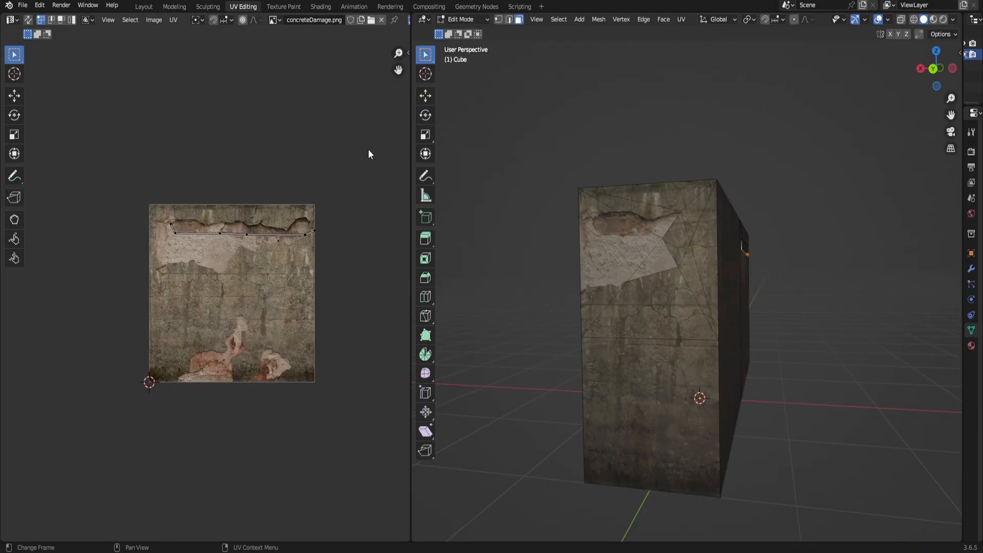
{"action": "scroll", "coordinate": [516, 274], "scroll_direction": "down", "scroll_amount": 2}
{"action": "middle_click_drag", "start_coordinate": [661, 331], "coordinate": [539, 337]}
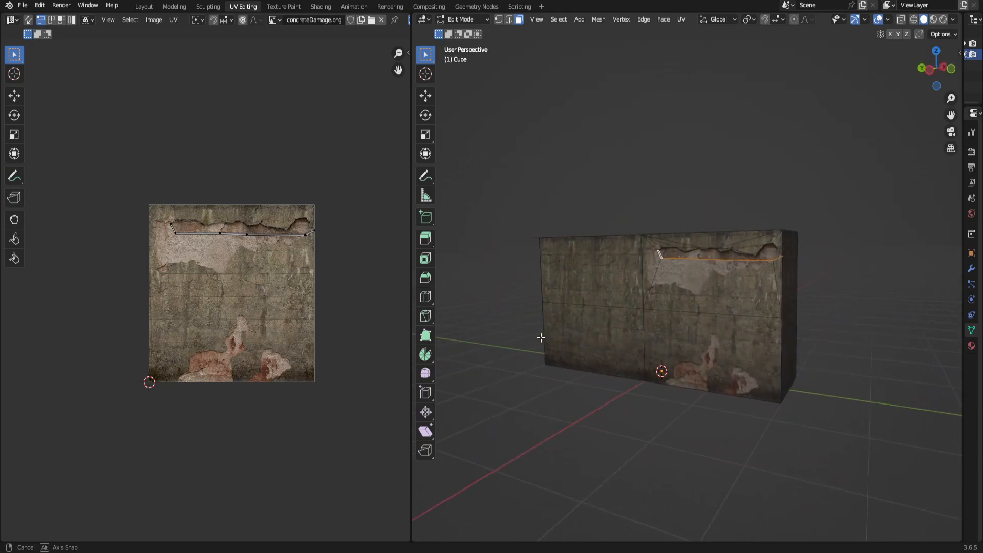
{"action": "scroll", "coordinate": [539, 337], "scroll_direction": "up", "scroll_amount": 5}
{"action": "middle_click_drag", "start_coordinate": [618, 324], "coordinate": [669, 347]}
{"action": "scroll", "coordinate": [680, 335], "scroll_direction": "up", "scroll_amount": 2}
{"action": "key", "text": "u"}
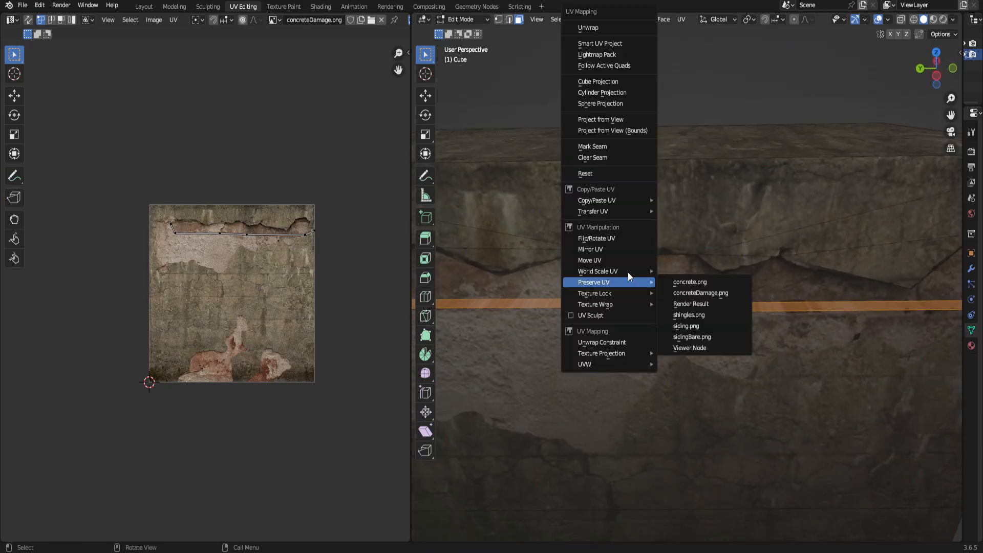
{"action": "left_click", "coordinate": [612, 27]}
- Rotate the unwrapped strip of UVs roughly a quarter turn and move it over the crack area near the texture's upper edge
{"action": "left_click_drag", "start_coordinate": [122, 176], "coordinate": [208, 473]}
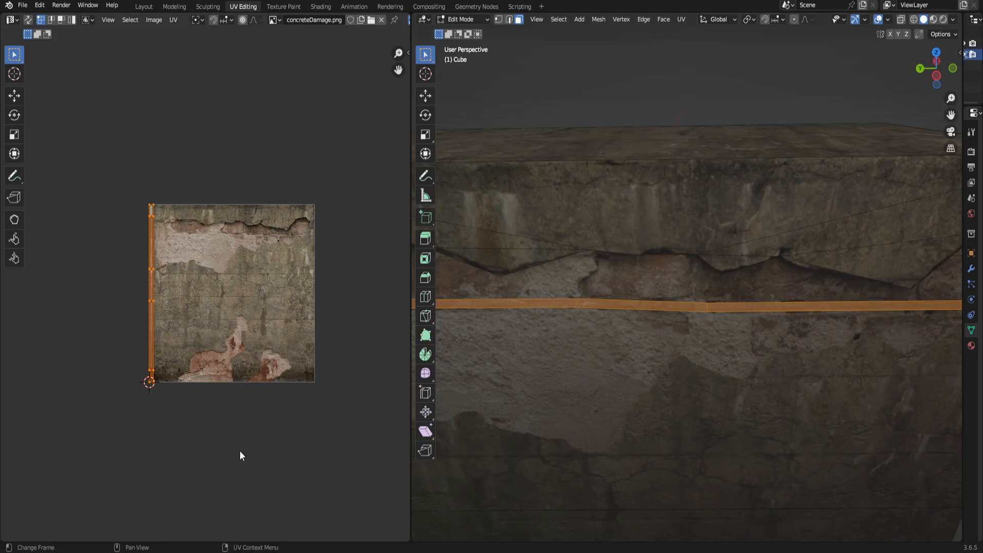
{"action": "key", "text": "r"}
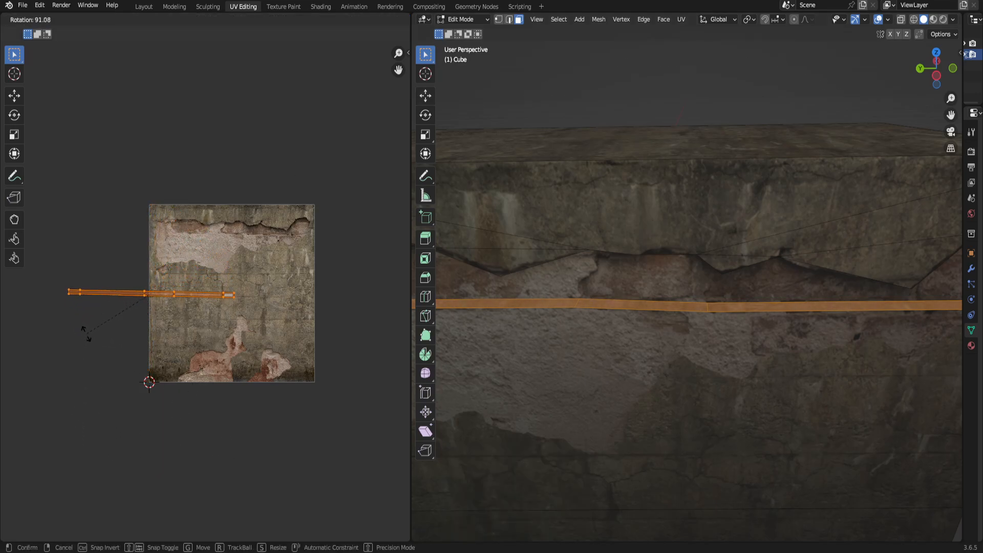
{"action": "left_click", "coordinate": [88, 336]}
{"action": "key", "text": "g"}
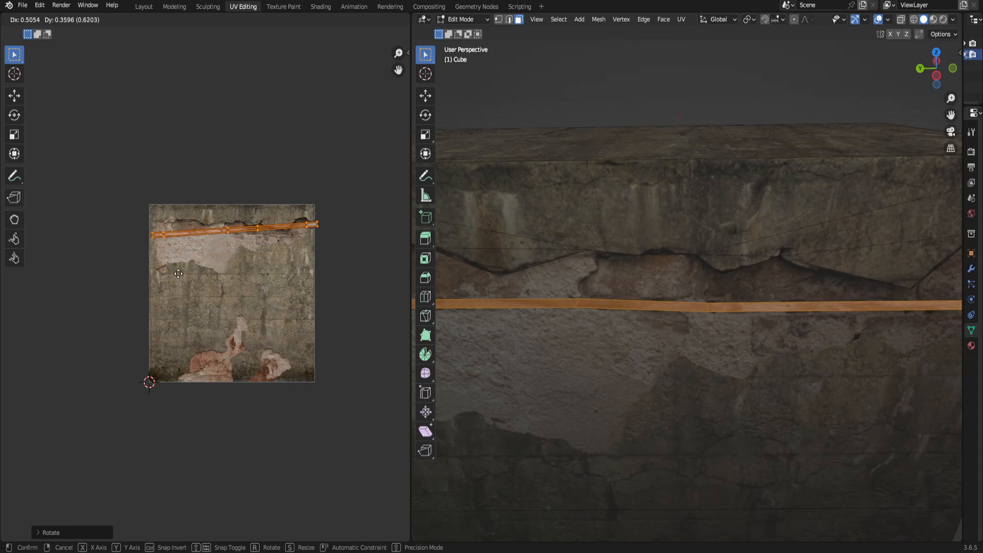
{"action": "left_click", "coordinate": [182, 276]}
- Scale the UV strip down, shift it onto the exposed bricks in the texture and rotate it about 2.3° to level it
{"action": "key", "text": "s"}
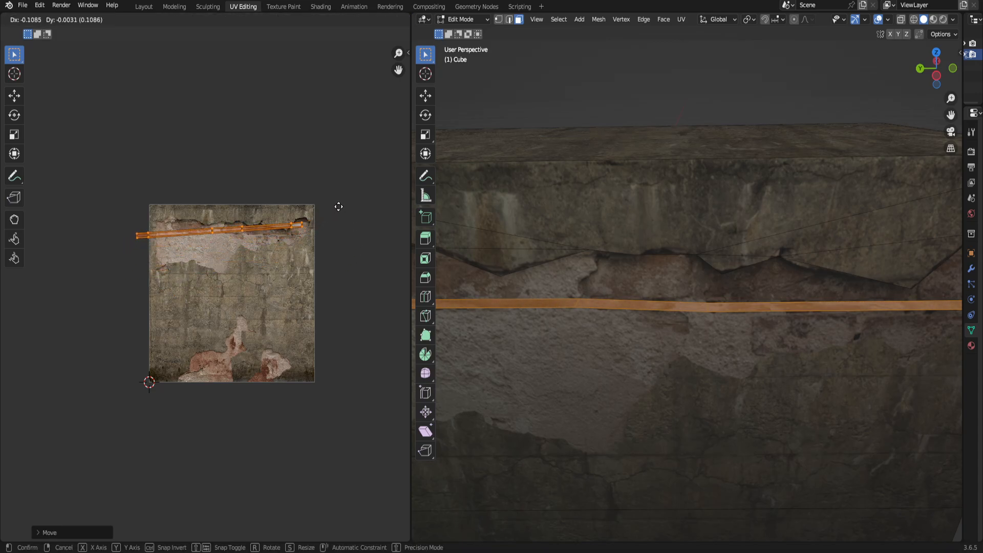
{"action": "left_click", "coordinate": [313, 232]}
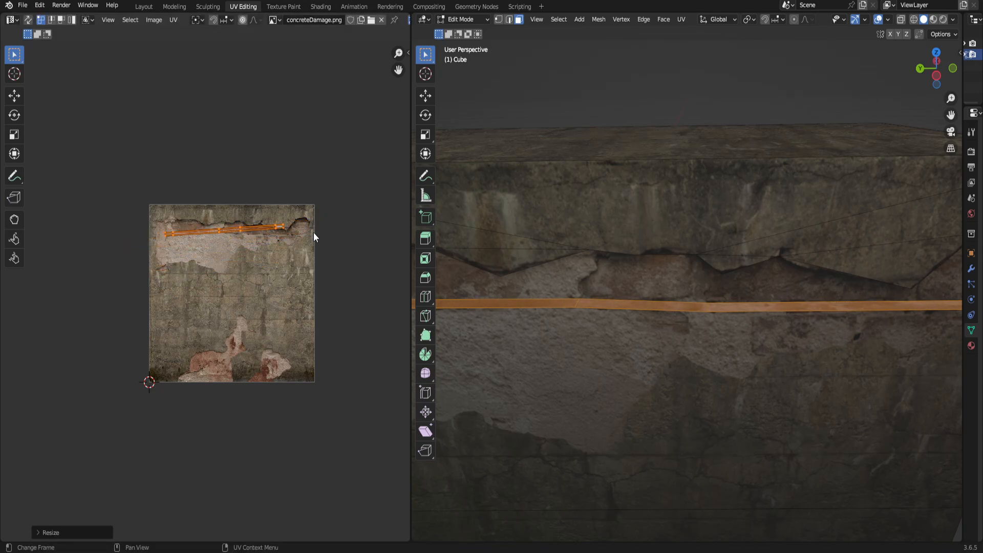
{"action": "key", "text": "g"}
{"action": "left_click", "coordinate": [277, 228]}
{"action": "key", "text": "r"}
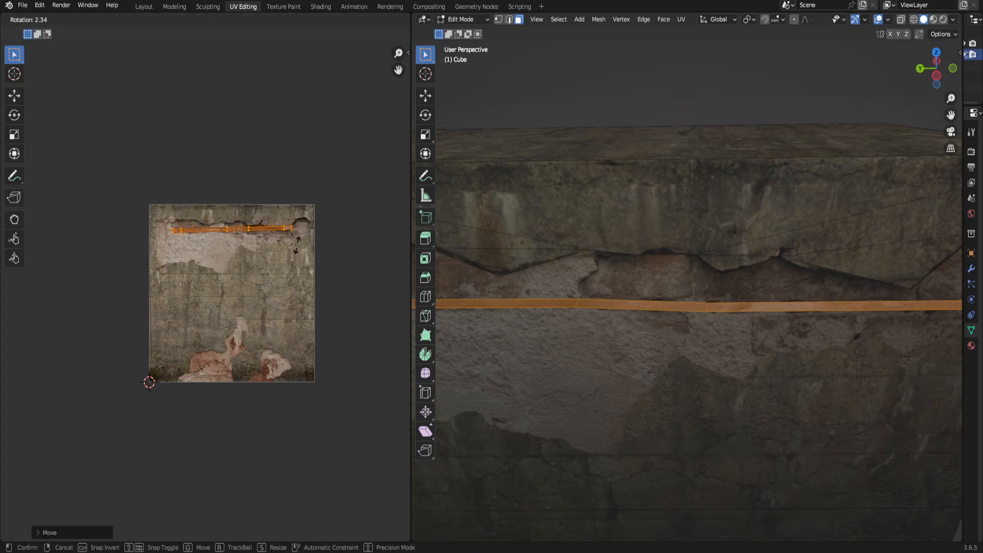
{"action": "left_click", "coordinate": [296, 253]}
- Return to the Layout workspace in Object Mode with everything deselected
{"action": "key", "text": "alt+a"}
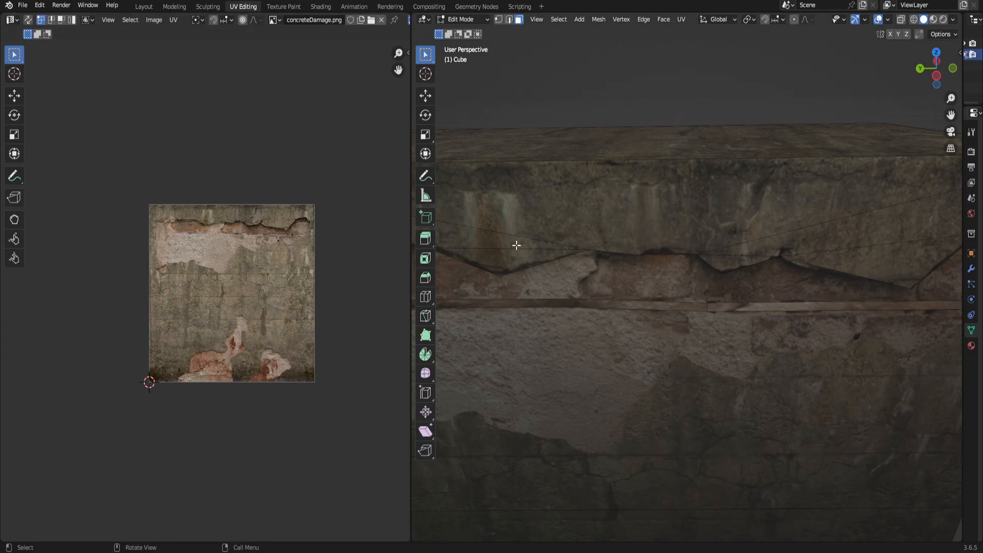
{"action": "left_click", "coordinate": [144, 6]}
{"action": "key", "text": "alt+a"}
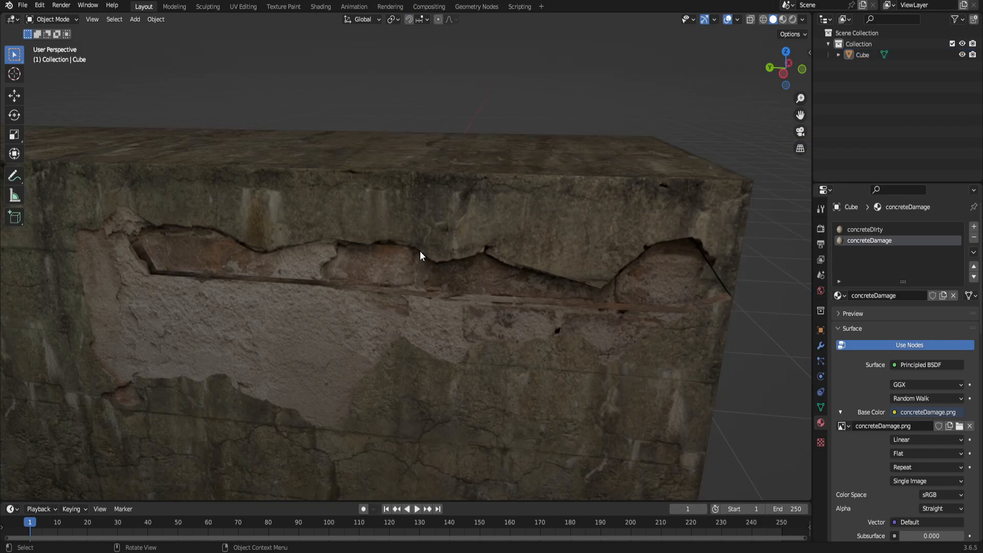
- Select the concrete block and enter Edit Mode on it
{"action": "scroll", "coordinate": [256, 341], "scroll_direction": "down", "scroll_amount": 5}
{"action": "middle_click_drag", "start_coordinate": [410, 376], "coordinate": [452, 289]}
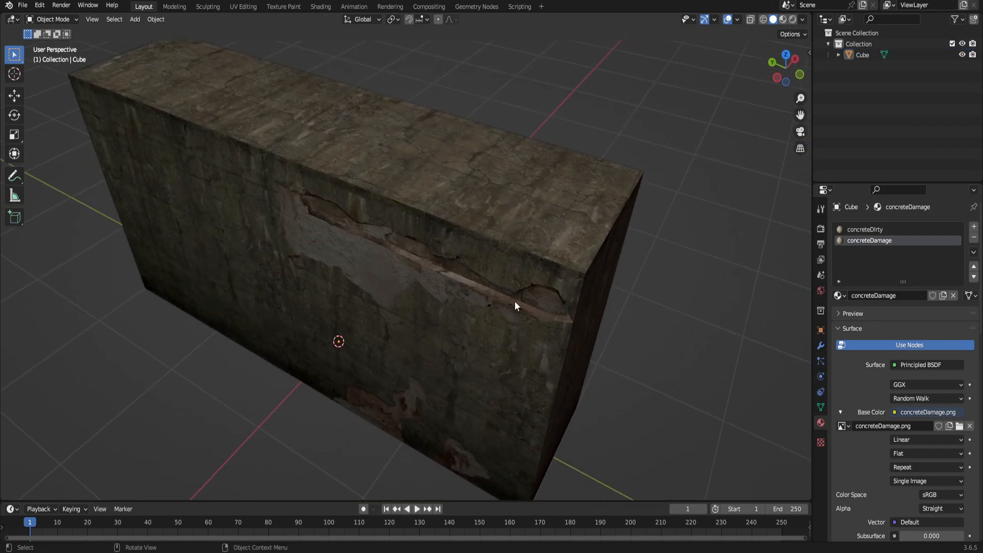
{"action": "scroll", "coordinate": [514, 301], "scroll_direction": "down", "scroll_amount": 4}
{"action": "middle_click_drag", "start_coordinate": [461, 346], "coordinate": [451, 308]}
{"action": "scroll", "coordinate": [399, 374], "scroll_direction": "down", "scroll_amount": 3}
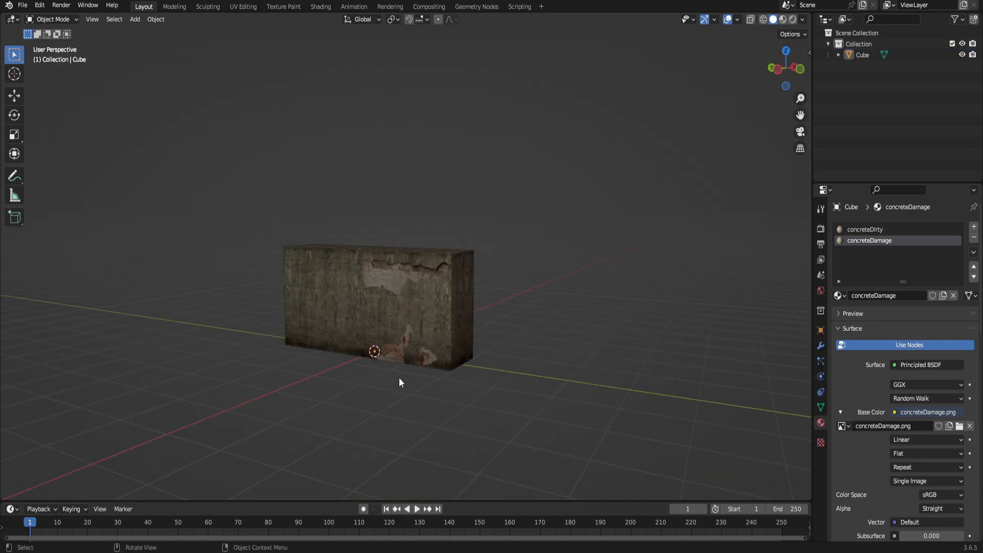
{"action": "middle_click_drag", "start_coordinate": [399, 379], "coordinate": [404, 268]}
{"action": "left_click", "coordinate": [423, 275]}
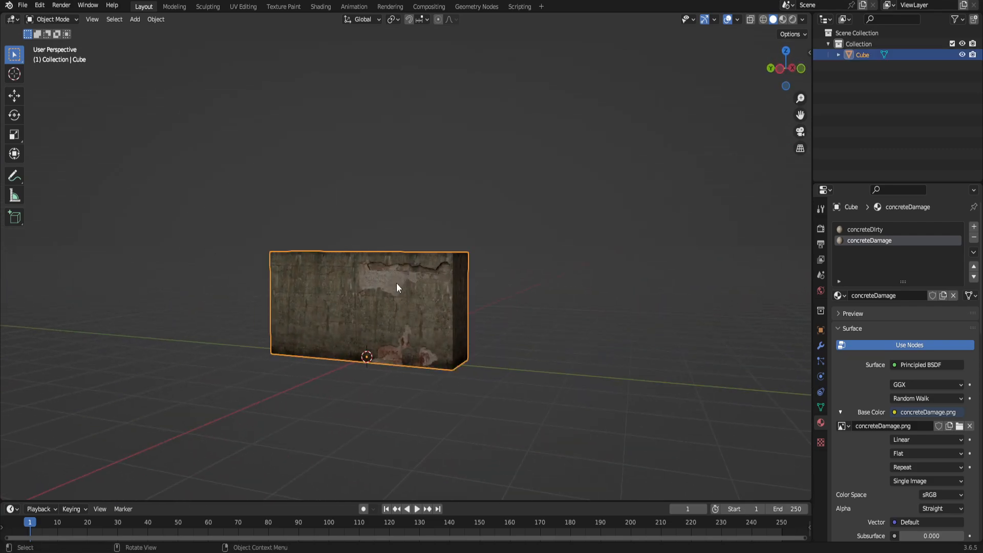
{"action": "key", "text": "Tab"}
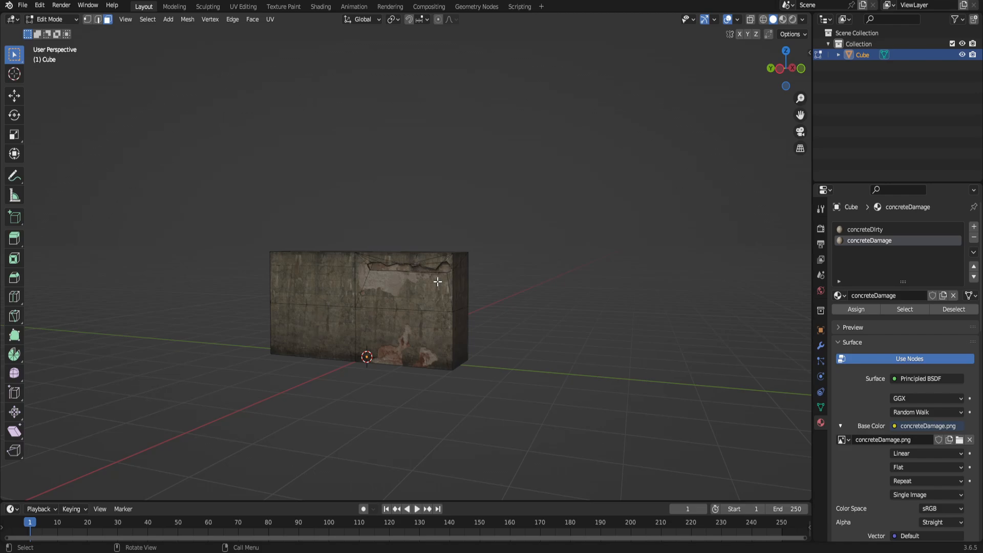
- Cut the outline of the larger exposed brick patch at the wall's lower edge into the mesh with the Knife tool, starting and ending on that edge
{"action": "middle_click_drag", "start_coordinate": [476, 279], "coordinate": [485, 323]}
{"action": "scroll", "coordinate": [484, 322], "scroll_direction": "up", "scroll_amount": 6}
{"action": "middle_click_drag", "start_coordinate": [540, 364], "coordinate": [481, 345], "text": "shift"}
{"action": "key", "text": "k"}
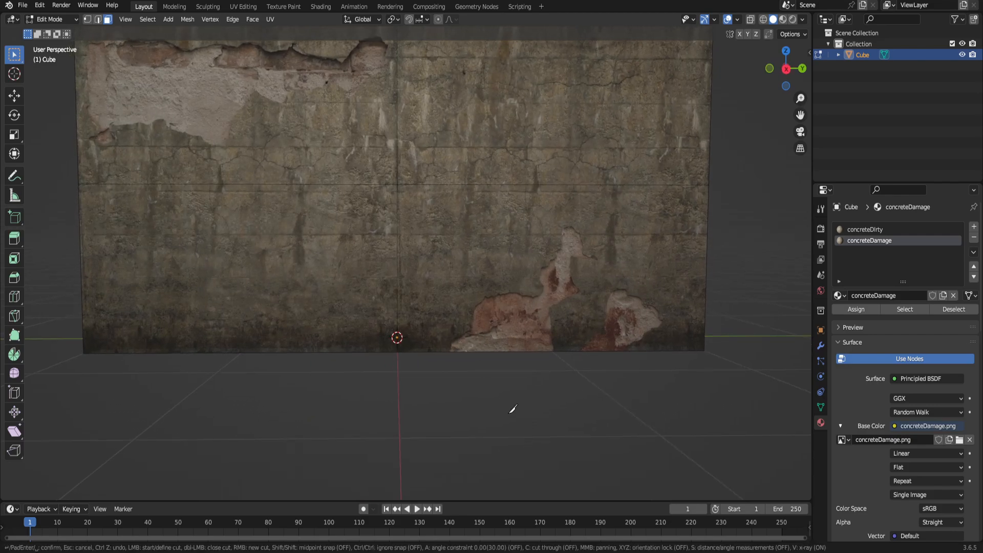
{"action": "left_click", "coordinate": [450, 351]}
{"action": "left_click", "coordinate": [468, 332]}
{"action": "left_click", "coordinate": [482, 298]}
{"action": "left_click", "coordinate": [542, 287]}
{"action": "left_click", "coordinate": [567, 226]}
{"action": "left_click", "coordinate": [572, 258]}
{"action": "left_click", "coordinate": [577, 294]}
{"action": "left_click", "coordinate": [547, 309]}
{"action": "left_click", "coordinate": [557, 351]}
{"action": "key", "text": "Return"}
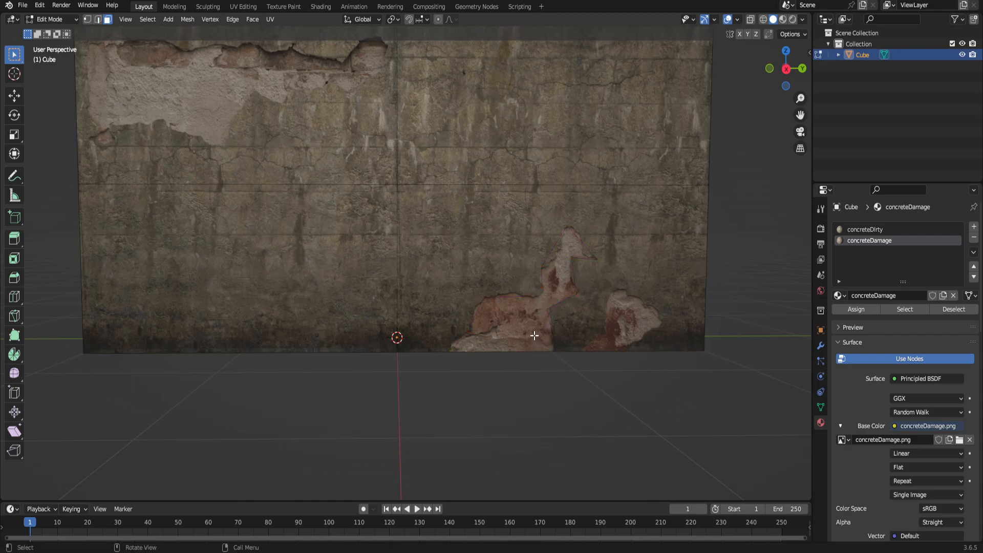
- Extrude the newly cut brick patch face inward about 0.056 m to recess it into the wall
{"action": "left_click", "coordinate": [534, 335]}
{"action": "middle_click_drag", "start_coordinate": [543, 342], "coordinate": [553, 350]}
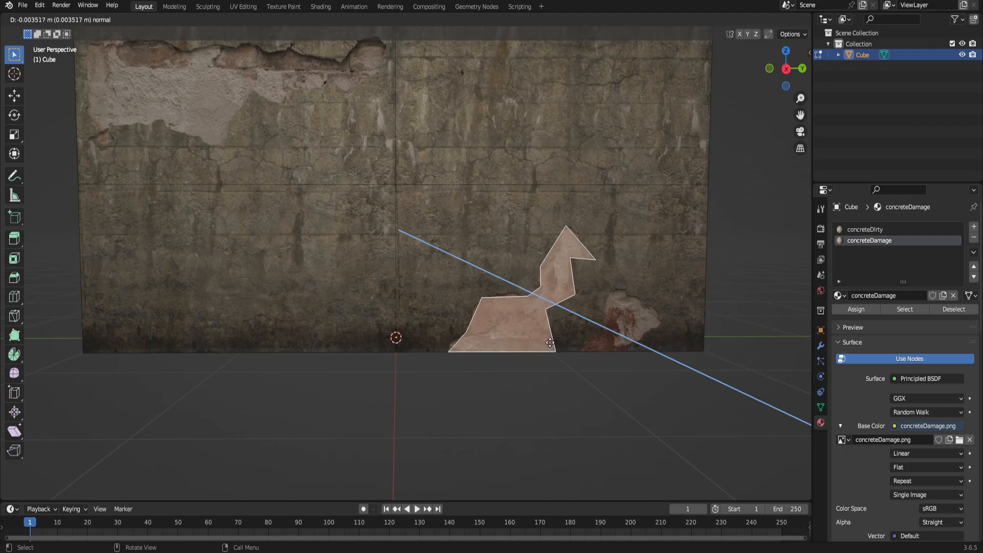
{"action": "left_click", "coordinate": [534, 351]}
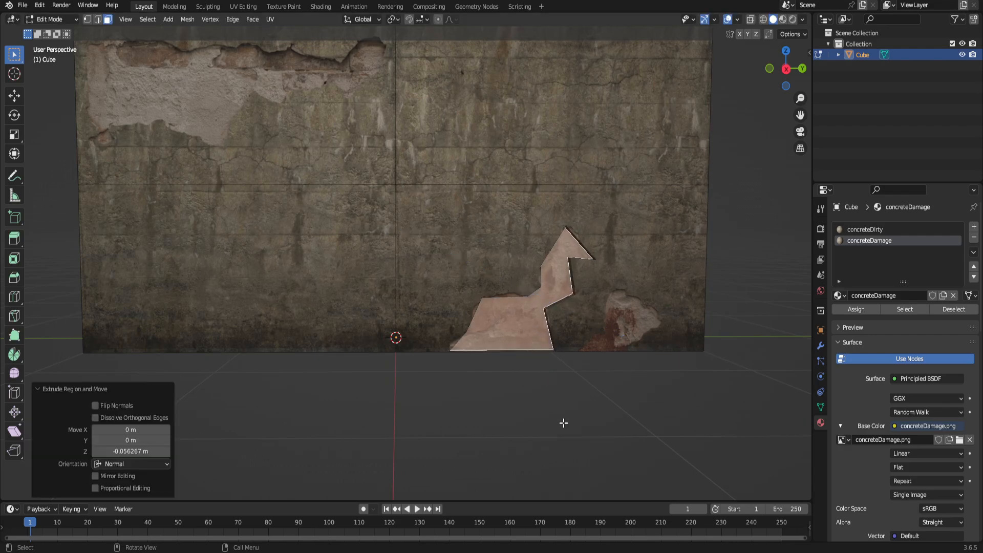
- Delete the thin face closing the recess along the wall's lower edge and the adjoining underside face of the block, and return to Object Mode
{"action": "middle_click_drag", "start_coordinate": [564, 422], "coordinate": [563, 436]}
{"action": "left_click", "coordinate": [546, 394]}
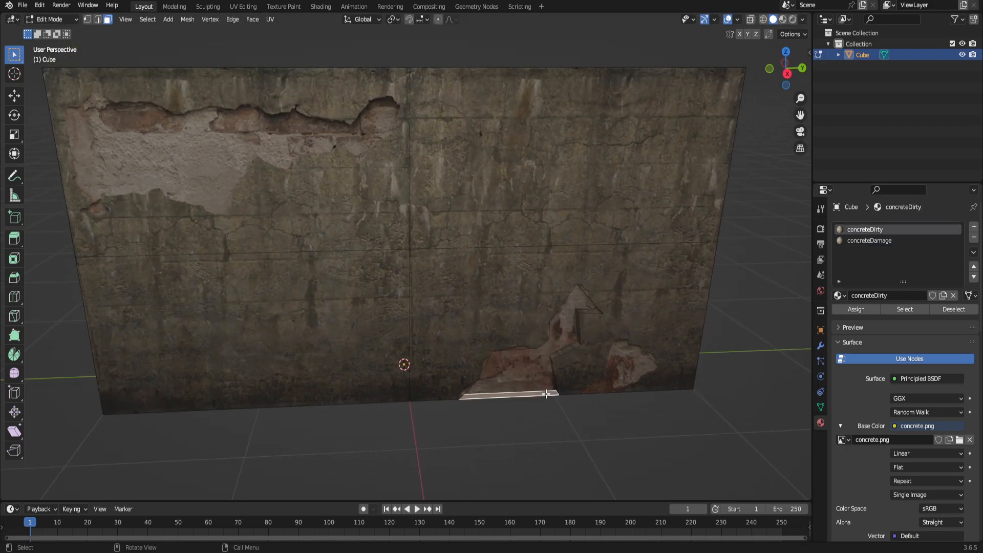
{"action": "key", "text": "x"}
{"action": "left_click", "coordinate": [541, 341]}
{"action": "left_click", "coordinate": [488, 394]}
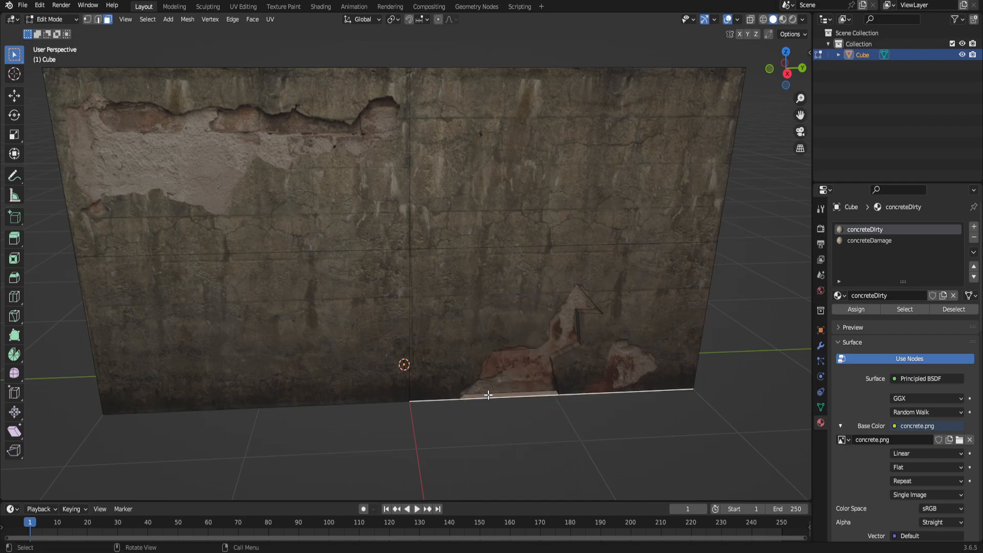
{"action": "key", "text": "x"}
{"action": "left_click", "coordinate": [487, 395]}
{"action": "middle_click_drag", "start_coordinate": [625, 452], "coordinate": [419, 446]}
{"action": "key", "text": "Tab"}
- Examine the block's recessed upper and lower brick patches from several angles and distances, leaving the block deselected
{"action": "scroll", "coordinate": [592, 424], "scroll_direction": "down", "scroll_amount": 4}
{"action": "scroll", "coordinate": [413, 332], "scroll_direction": "up", "scroll_amount": 5}
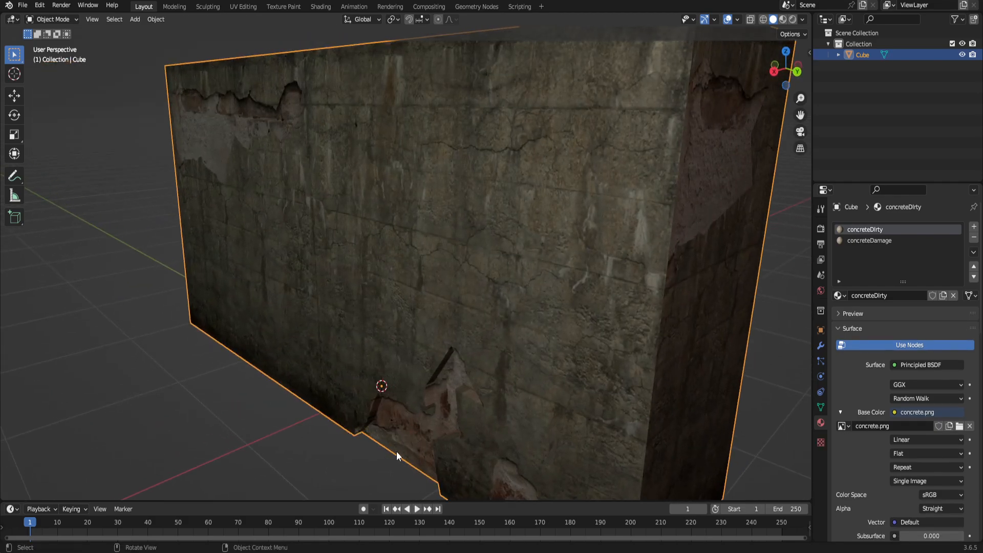
{"action": "scroll", "coordinate": [390, 281], "scroll_direction": "down", "scroll_amount": 5}
{"action": "middle_click_drag", "start_coordinate": [390, 281], "coordinate": [257, 262]}
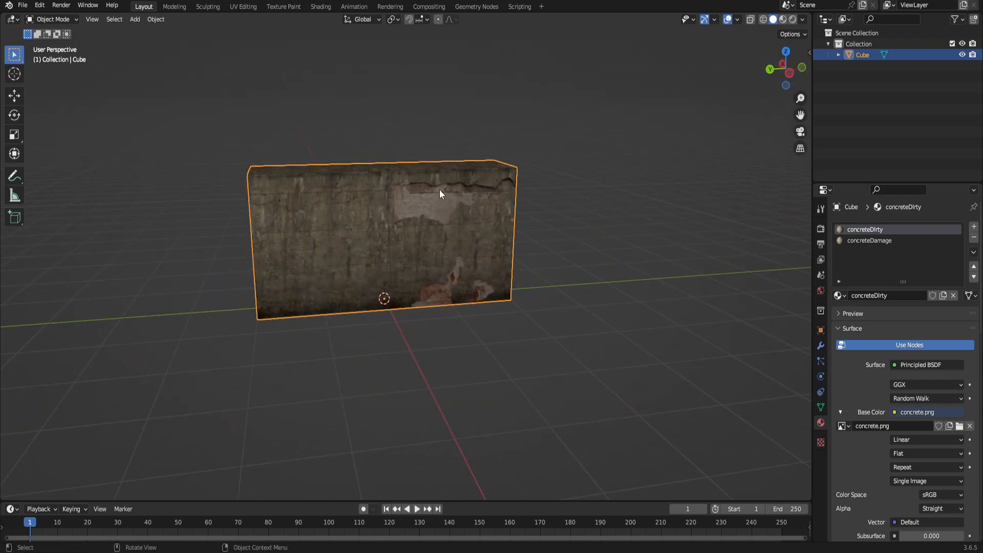
{"action": "middle_click_drag", "start_coordinate": [373, 275], "coordinate": [580, 297]}
{"action": "scroll", "coordinate": [581, 297], "scroll_direction": "down", "scroll_amount": 2}
{"action": "middle_click_drag", "start_coordinate": [507, 375], "coordinate": [606, 335]}
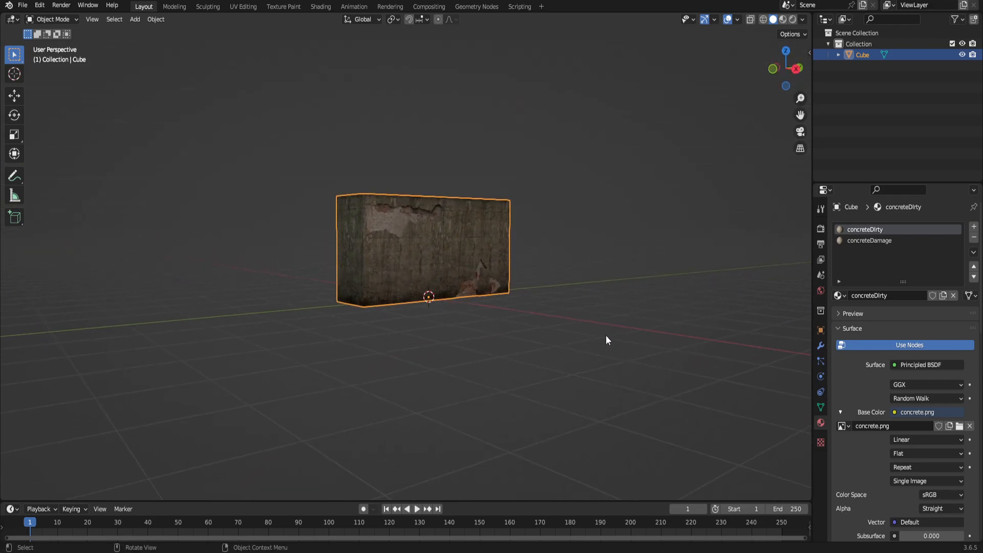
{"action": "middle_click_drag", "start_coordinate": [569, 279], "coordinate": [607, 334], "text": "shift"}
{"action": "scroll", "coordinate": [572, 315], "scroll_direction": "up", "scroll_amount": 3}
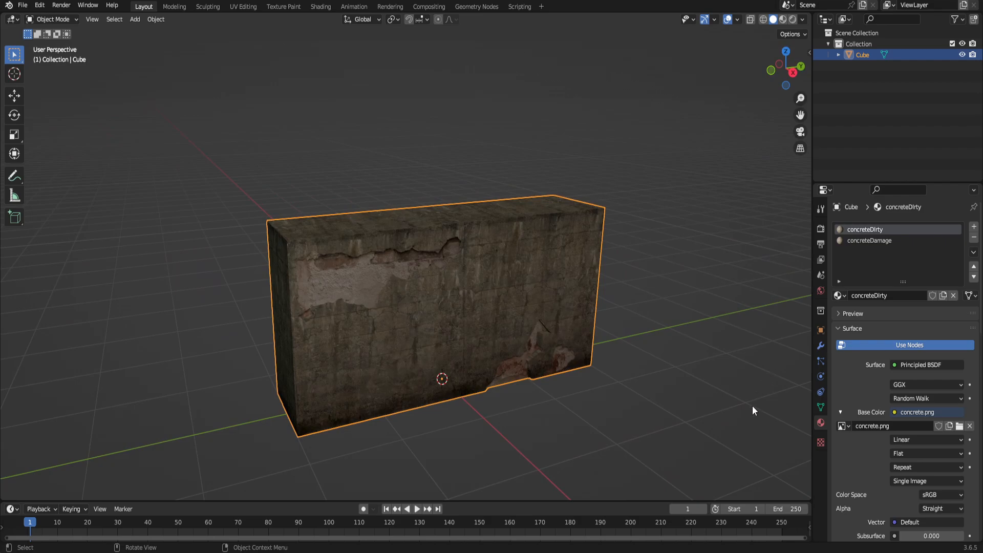
{"action": "left_click", "coordinate": [704, 356]}
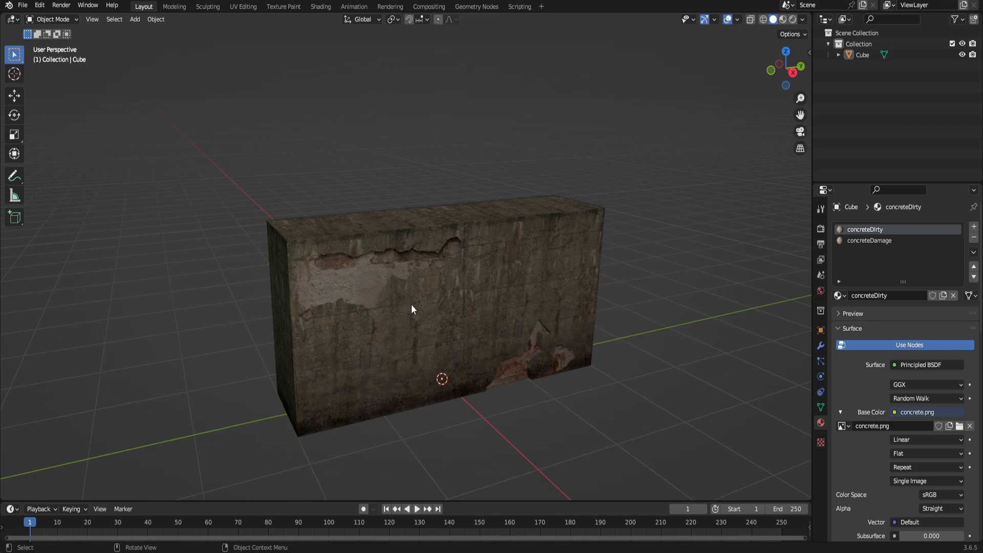
{"action": "scroll", "coordinate": [491, 308], "scroll_direction": "down", "scroll_amount": 3}
{"action": "left_click", "coordinate": [505, 260]}
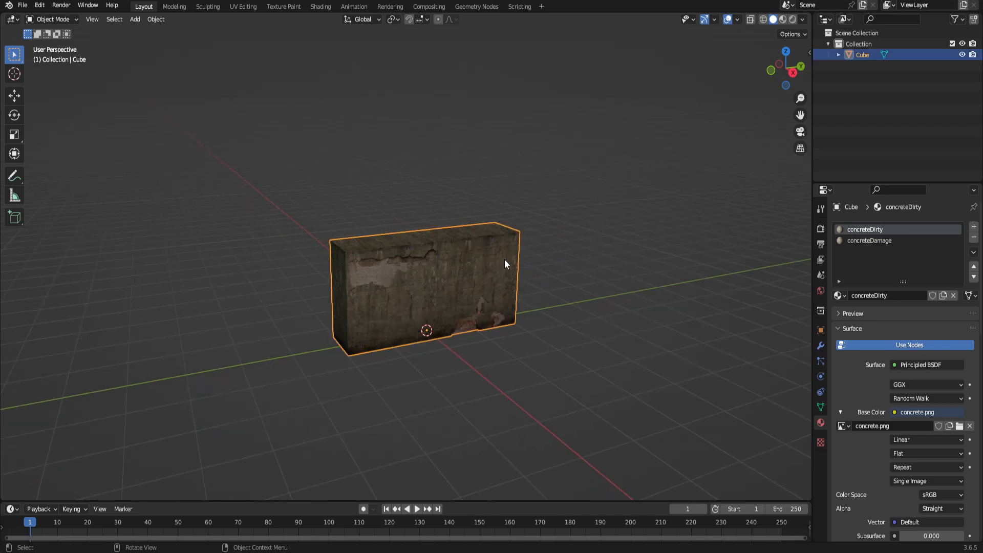
{"action": "left_click", "coordinate": [577, 261]}
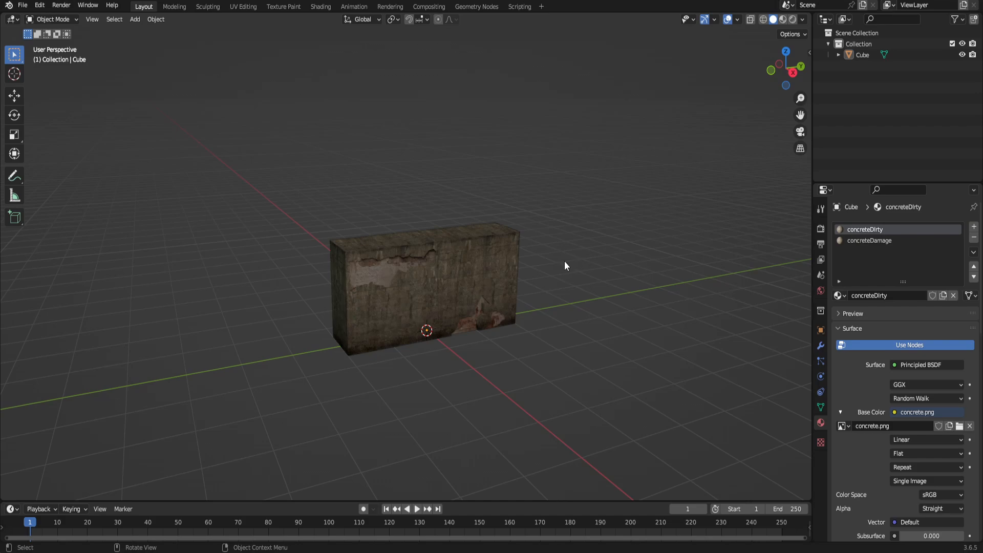